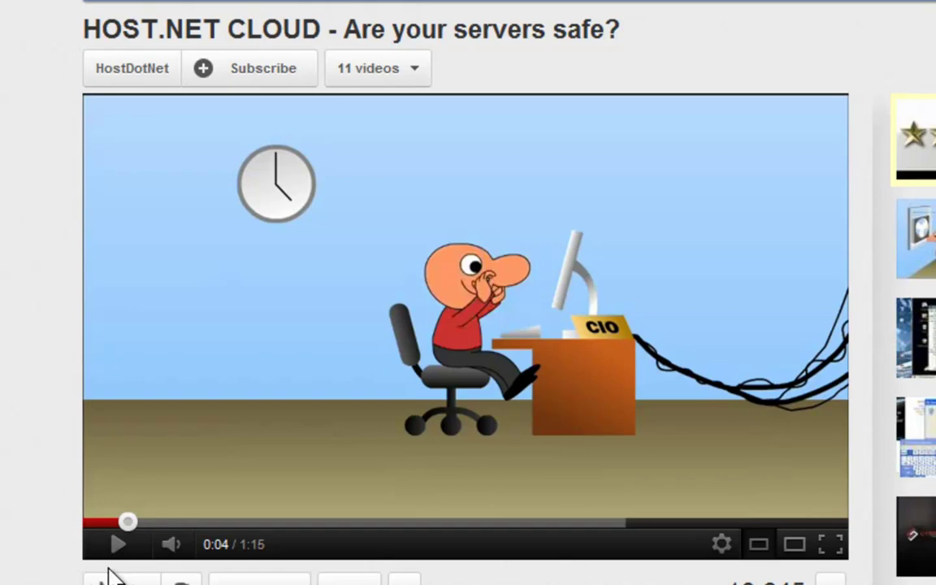
- Play the example cartoon video up to about 0:28 to examine its animation style, and pause it
{"action": "left_click", "coordinate": [118, 548]}
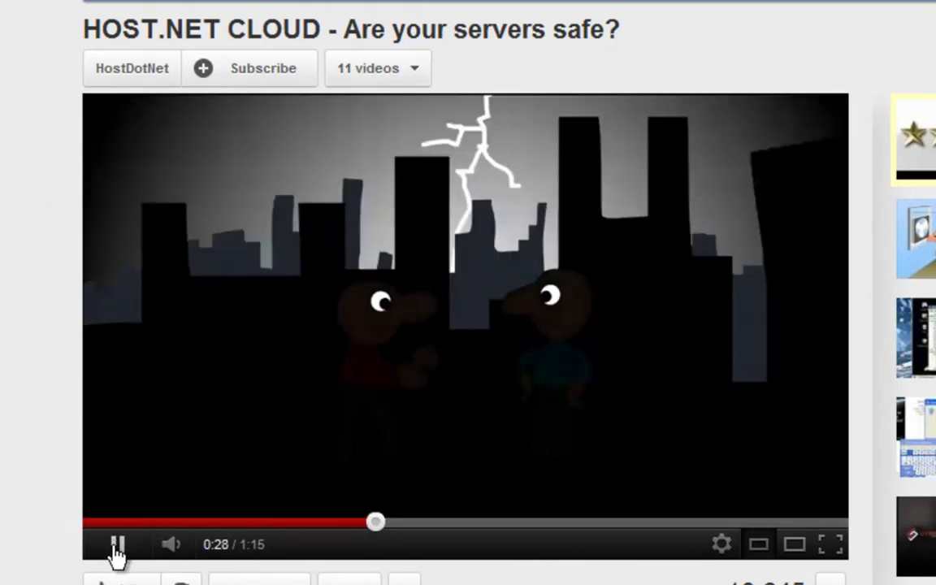
{"action": "left_click", "coordinate": [117, 545]}
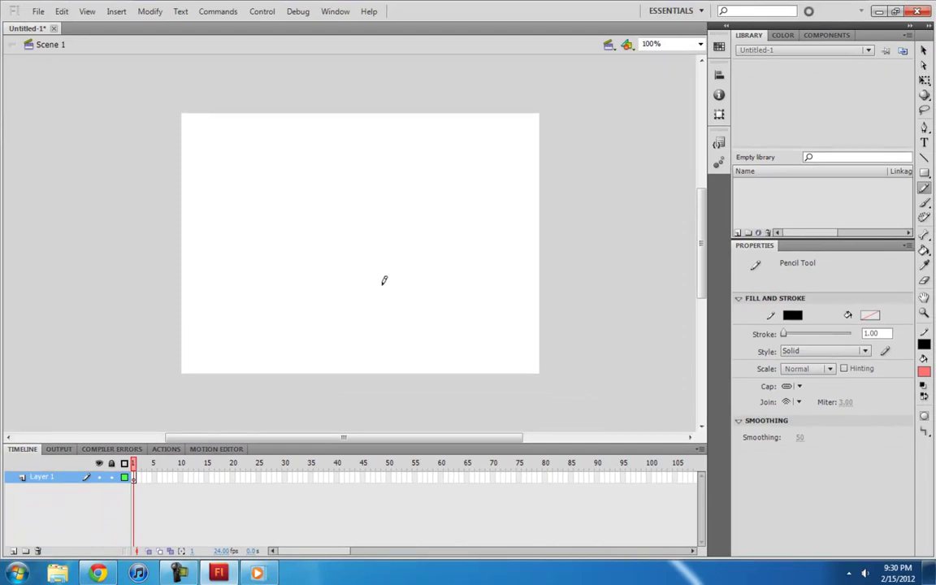
- In Adobe Flash, sketch a cartoon man in side view with head, big nose, torso, two legs, shoes, arm and hand using the Pencil tool
{"action": "mouse_move", "coordinate": [407, 266]}
{"action": "left_mouse_down"}
{"action": "mouse_move", "coordinate": [391, 234]}
{"action": "mouse_move", "coordinate": [405, 269]}
{"action": "left_mouse_up"}
{"action": "key", "text": "ctrl+z"}
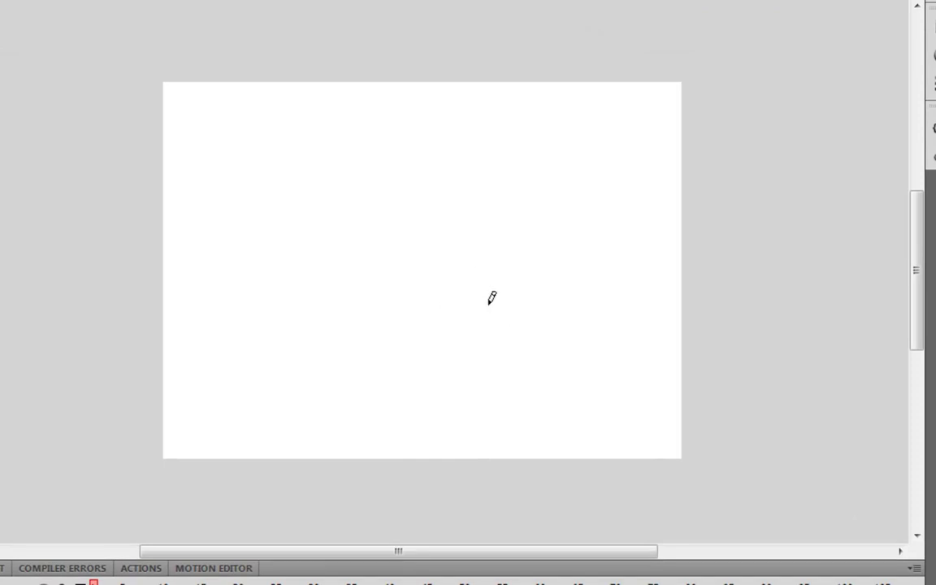
{"action": "mouse_move", "coordinate": [492, 299]}
{"action": "left_mouse_down"}
{"action": "mouse_move", "coordinate": [452, 277]}
{"action": "mouse_move", "coordinate": [452, 303]}
{"action": "mouse_move", "coordinate": [489, 310]}
{"action": "mouse_move", "coordinate": [495, 294]}
{"action": "mouse_move", "coordinate": [492, 323]}
{"action": "mouse_move", "coordinate": [492, 301]}
{"action": "mouse_move", "coordinate": [503, 326]}
{"action": "mouse_move", "coordinate": [473, 360]}
{"action": "mouse_move", "coordinate": [484, 305]}
{"action": "mouse_move", "coordinate": [499, 324]}
{"action": "mouse_move", "coordinate": [458, 387]}
{"action": "mouse_move", "coordinate": [462, 425]}
{"action": "mouse_move", "coordinate": [483, 435]}
{"action": "mouse_move", "coordinate": [472, 351]}
{"action": "mouse_move", "coordinate": [471, 409]}
{"action": "mouse_move", "coordinate": [455, 428]}
{"action": "mouse_move", "coordinate": [484, 351]}
{"action": "mouse_move", "coordinate": [497, 383]}
{"action": "mouse_move", "coordinate": [493, 409]}
{"action": "mouse_move", "coordinate": [527, 414]}
{"action": "mouse_move", "coordinate": [504, 382]}
{"action": "mouse_move", "coordinate": [503, 313]}
{"action": "mouse_move", "coordinate": [523, 333]}
{"action": "left_mouse_up"}
{"action": "key", "text": "ctrl+z"}
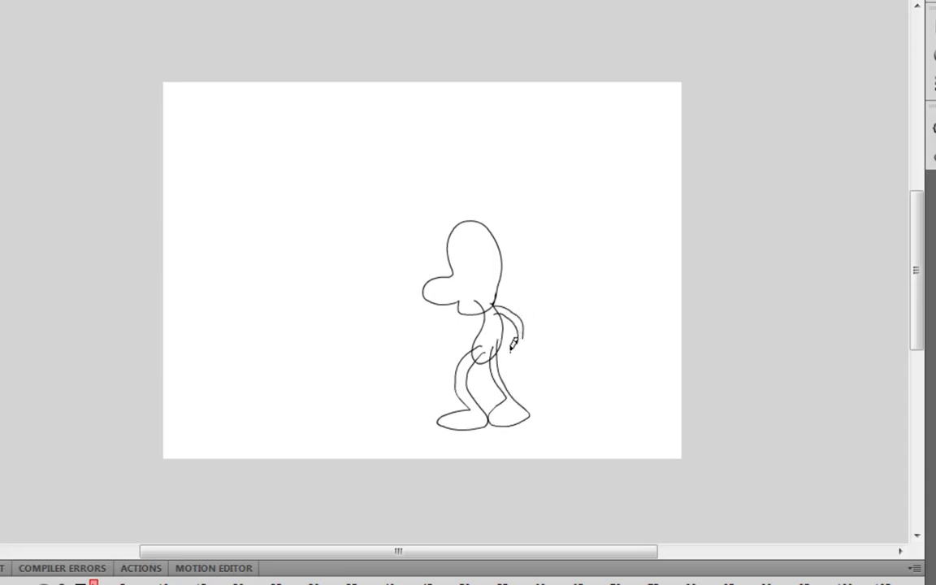
{"action": "key", "text": "ctrl+z"}
{"action": "left_click_drag", "start_coordinate": [536, 352], "coordinate": [528, 334]}
{"action": "left_click_drag", "start_coordinate": [428, 237], "coordinate": [502, 249]}
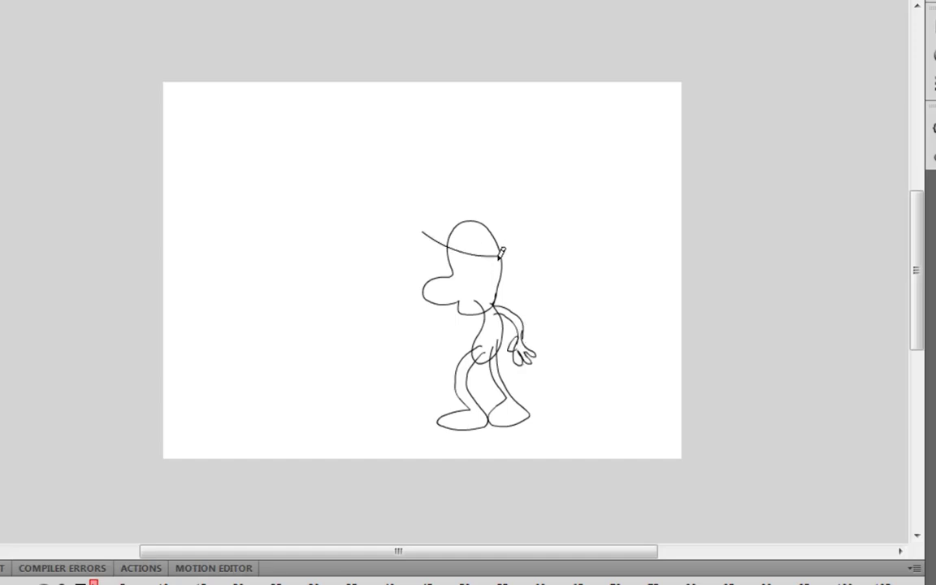
{"action": "key", "text": "ctrl+z"}
{"action": "mouse_move", "coordinate": [429, 241]}
{"action": "left_mouse_down"}
{"action": "mouse_move", "coordinate": [498, 246]}
{"action": "mouse_move", "coordinate": [503, 210]}
{"action": "mouse_move", "coordinate": [460, 197]}
{"action": "mouse_move", "coordinate": [452, 239]}
{"action": "mouse_move", "coordinate": [464, 211]}
{"action": "mouse_move", "coordinate": [441, 252]}
{"action": "mouse_move", "coordinate": [508, 258]}
{"action": "mouse_move", "coordinate": [426, 230]}
{"action": "mouse_move", "coordinate": [497, 253]}
{"action": "mouse_move", "coordinate": [504, 219]}
{"action": "mouse_move", "coordinate": [431, 244]}
{"action": "left_mouse_up"}
{"action": "key", "text": "ctrl+z"}
{"action": "key", "text": "ctrl+z"}
{"action": "key", "text": "ctrl+z"}
{"action": "key", "text": "ctrl+z"}
{"action": "left_click_drag", "start_coordinate": [480, 203], "coordinate": [438, 239]}
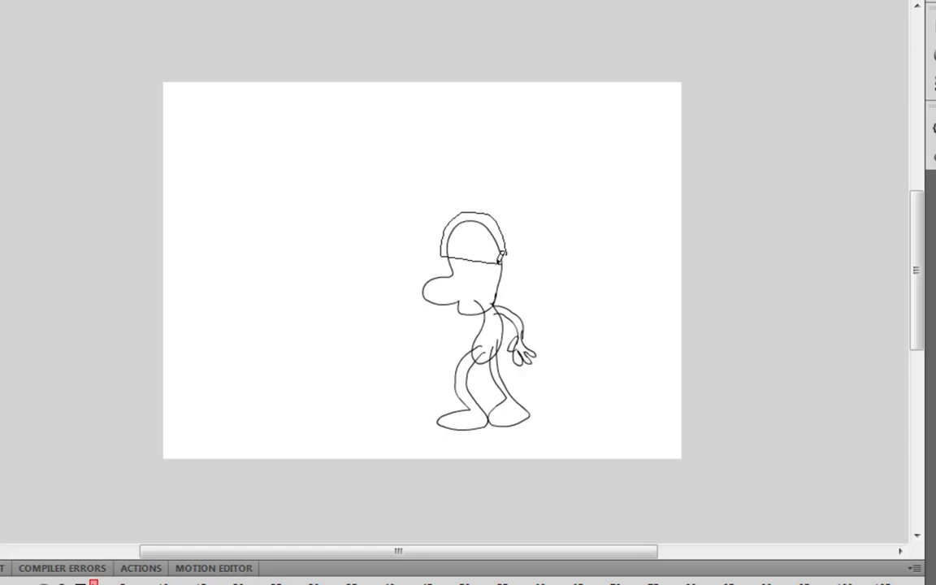
{"action": "key", "text": "ctrl+z"}
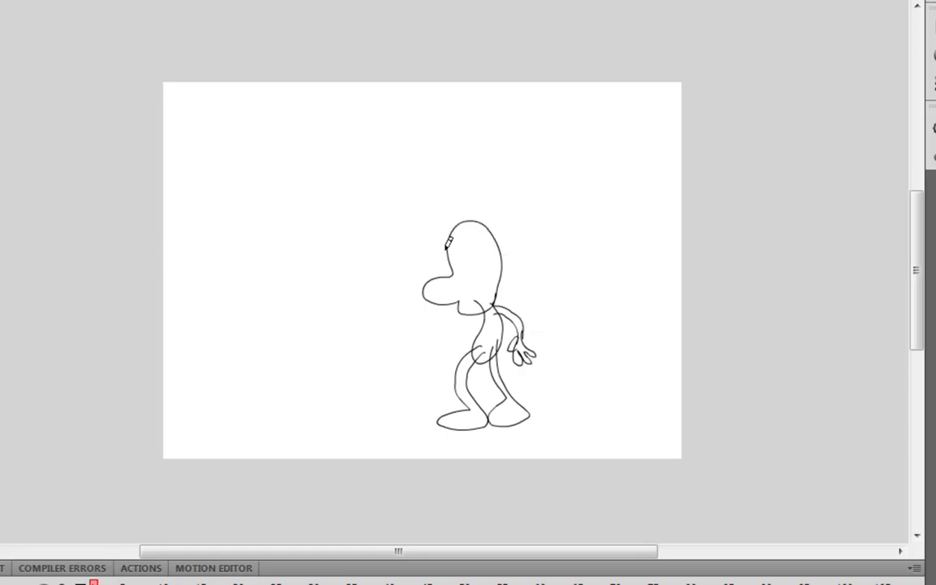
- Draw a baseball cap with a rounded crown and a forward-pointing brim over the character's head
{"action": "mouse_move", "coordinate": [440, 235]}
{"action": "left_mouse_down"}
{"action": "mouse_move", "coordinate": [462, 208]}
{"action": "mouse_move", "coordinate": [437, 248]}
{"action": "mouse_move", "coordinate": [453, 244]}
{"action": "mouse_move", "coordinate": [510, 266]}
{"action": "mouse_move", "coordinate": [461, 208]}
{"action": "mouse_move", "coordinate": [489, 289]}
{"action": "mouse_move", "coordinate": [488, 216]}
{"action": "mouse_move", "coordinate": [464, 209]}
{"action": "left_mouse_up"}
{"action": "key", "text": "ctrl+z"}
{"action": "key", "text": "ctrl+z"}
{"action": "key", "text": "ctrl+z"}
{"action": "left_click_drag", "start_coordinate": [422, 247], "coordinate": [504, 255]}
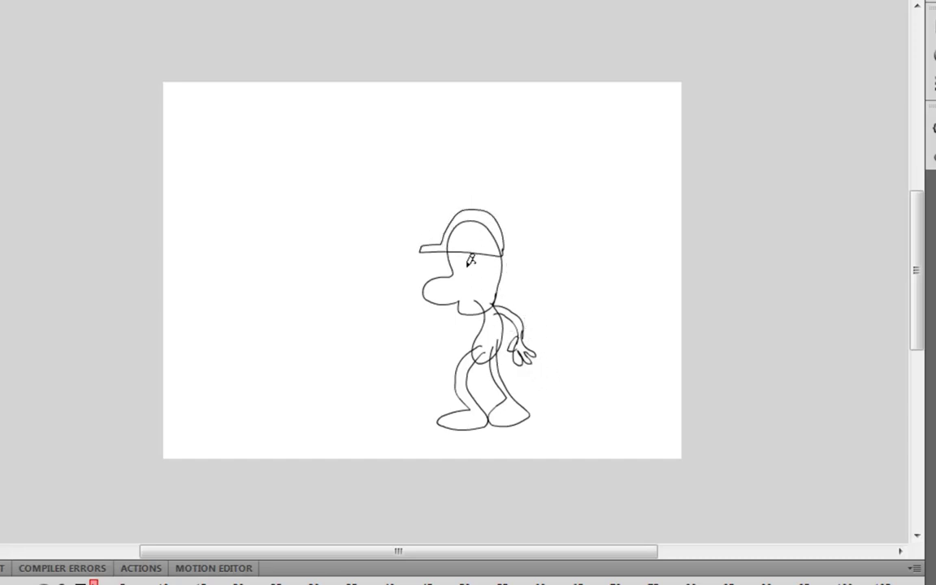
- Draw an oval eye with a small pupil on the character's face
{"action": "key", "text": "ctrl+z"}
{"action": "left_click_drag", "start_coordinate": [468, 266], "coordinate": [468, 266]}
{"action": "key", "text": "ctrl+z"}
{"action": "key", "text": "ctrl+equal"}
{"action": "key", "text": "space"}
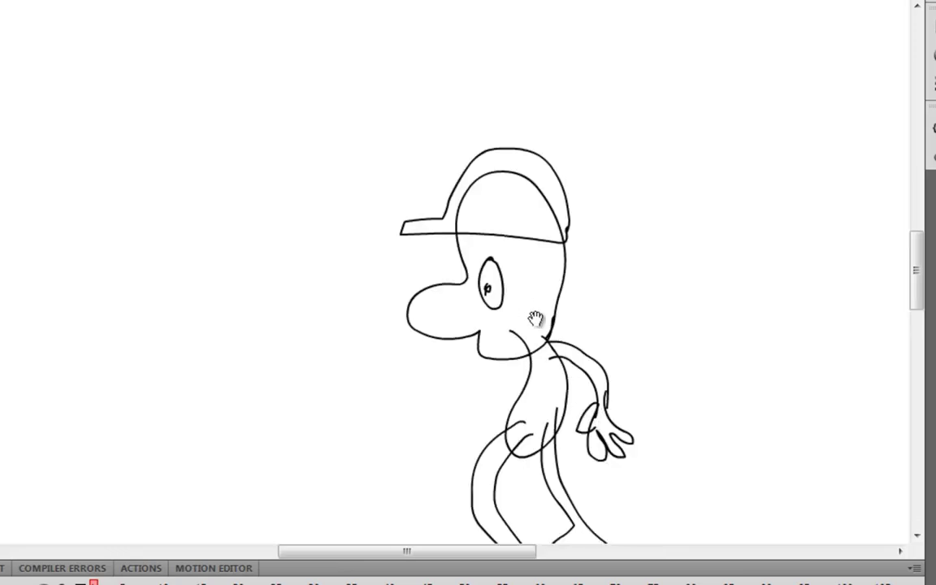
{"action": "left_click_drag", "start_coordinate": [539, 318], "coordinate": [490, 253]}
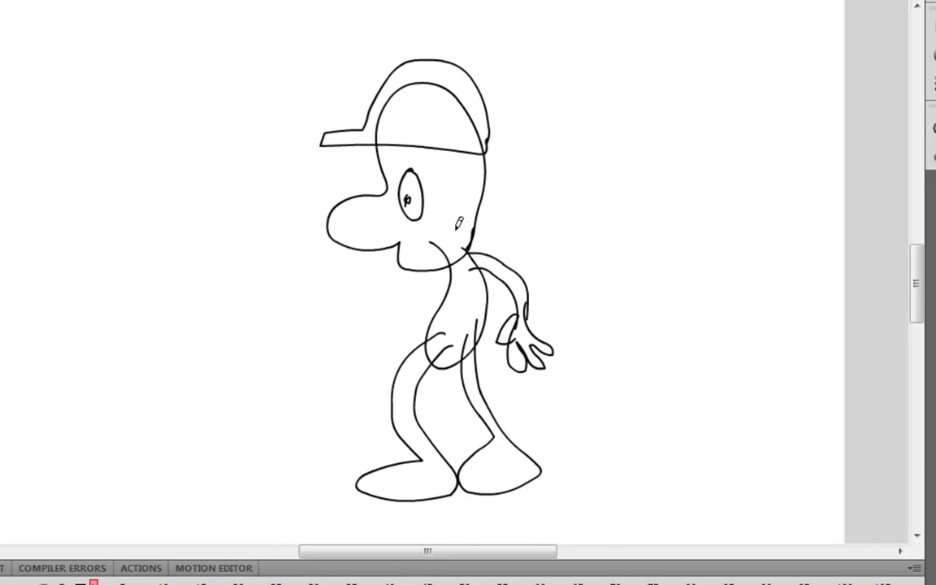
- Delete the head outline inside the cap and the neck lines overlapping the head
{"action": "key", "text": "v"}
{"action": "left_click_drag", "start_coordinate": [465, 261], "coordinate": [476, 251]}
{"action": "left_click", "coordinate": [381, 129]}
{"action": "key", "text": "Delete"}
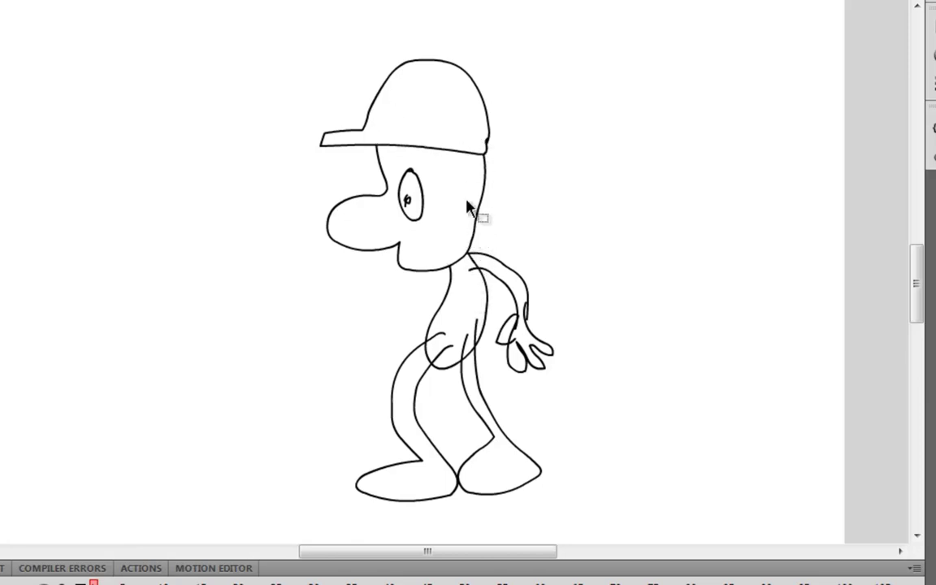
- Delete the stray line ends in the pupil and at the top of the eye
{"action": "left_click_drag", "start_coordinate": [407, 206], "coordinate": [408, 198]}
{"action": "key", "text": "Delete"}
{"action": "left_click", "coordinate": [411, 170]}
{"action": "key", "text": "Delete"}
- Delete the torso line crossing the shoulder and the leg lines overlapping the hips
{"action": "left_click", "coordinate": [479, 268]}
{"action": "key", "text": "Delete"}
{"action": "left_click", "coordinate": [470, 350]}
{"action": "key", "text": "Delete"}
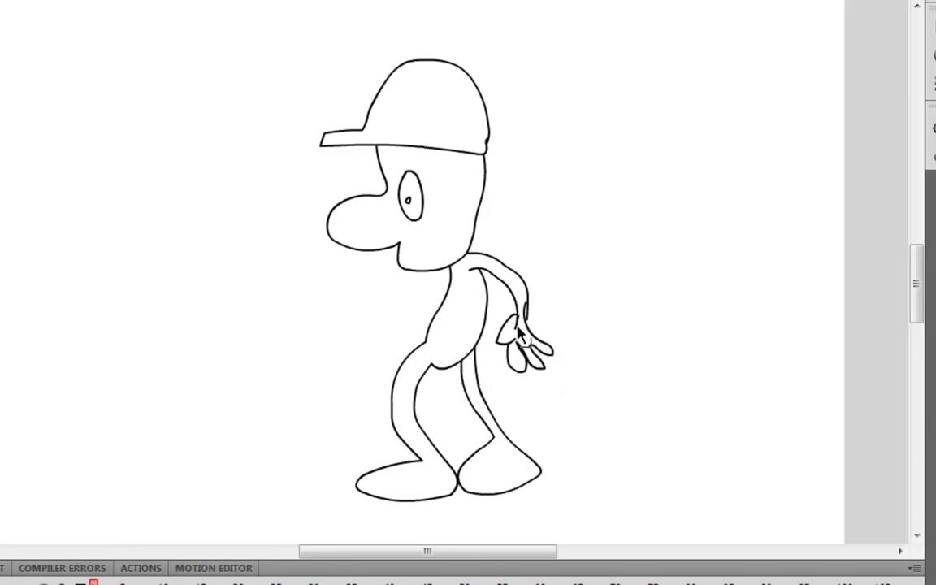
- Remove the surplus line between the fingers and tidy the finger outlines of the hand
{"action": "left_click", "coordinate": [524, 372]}
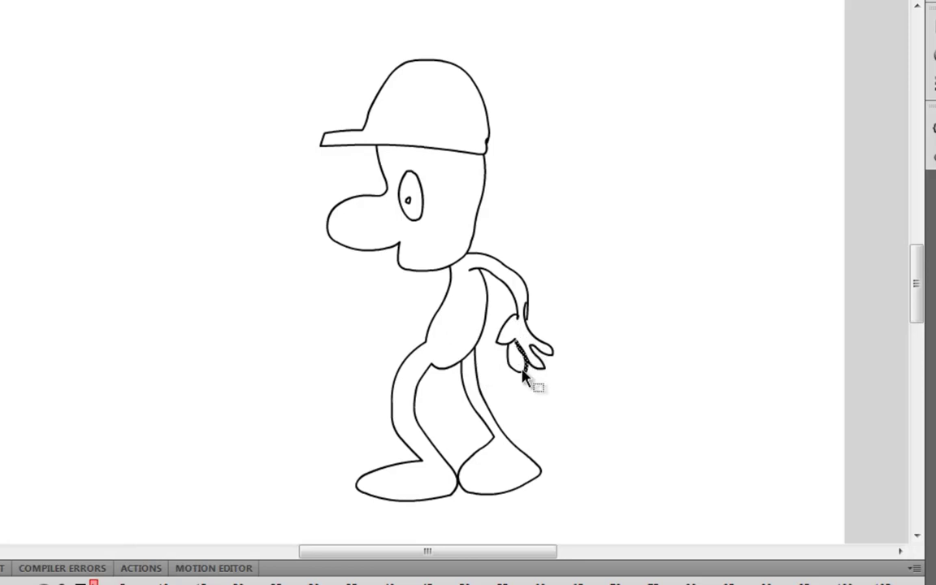
{"action": "key", "text": "Delete"}
{"action": "left_click", "coordinate": [526, 357]}
{"action": "left_click", "coordinate": [535, 377]}
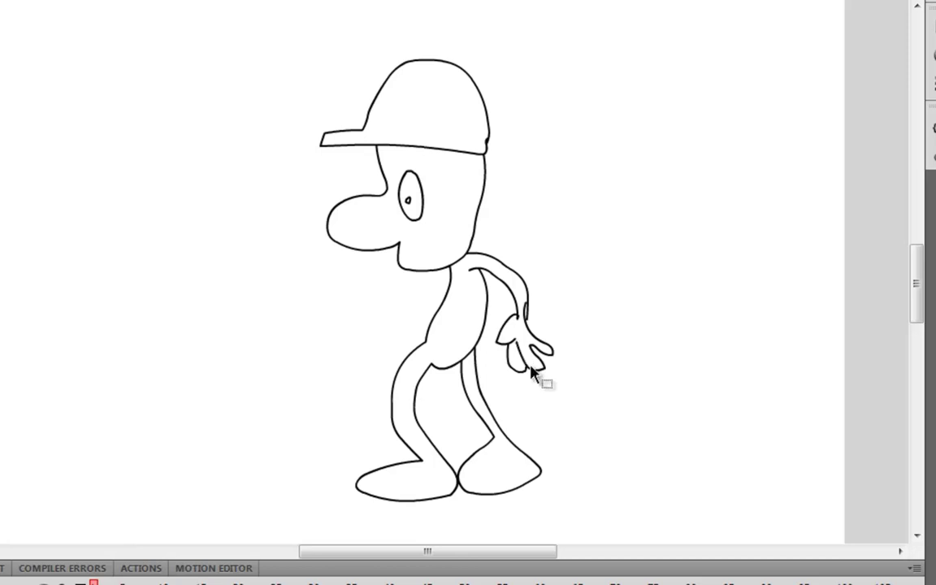
{"action": "left_click", "coordinate": [539, 382]}
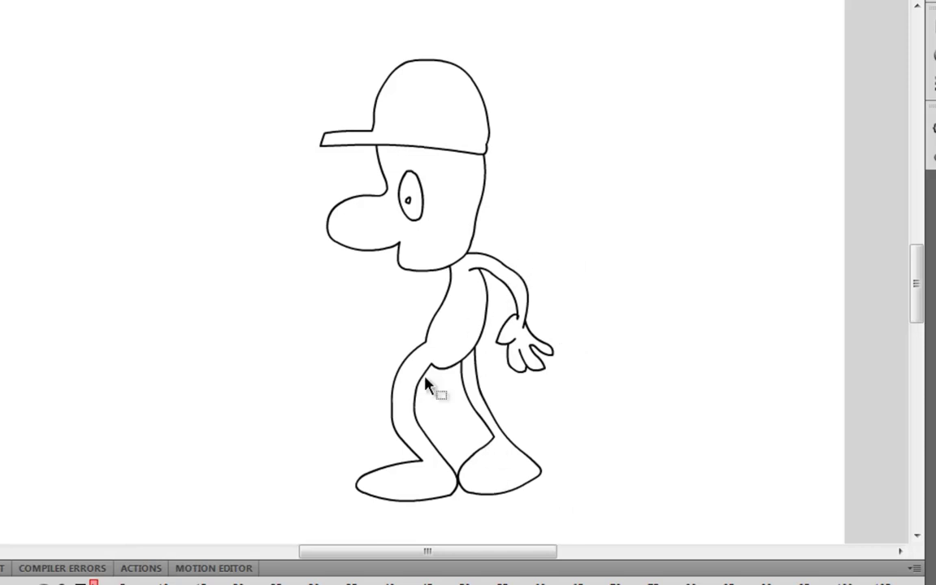
- Draw a shirt hem across the waist and a cuff line at the wrist, trimming the overhanging ends
{"action": "left_click_drag", "start_coordinate": [491, 323], "coordinate": [462, 329]}
{"action": "left_click", "coordinate": [427, 322]}
{"action": "key", "text": "Delete"}
{"action": "left_click", "coordinate": [488, 322]}
{"action": "key", "text": "Delete"}
{"action": "left_click", "coordinate": [538, 309]}
{"action": "key", "text": "Delete"}
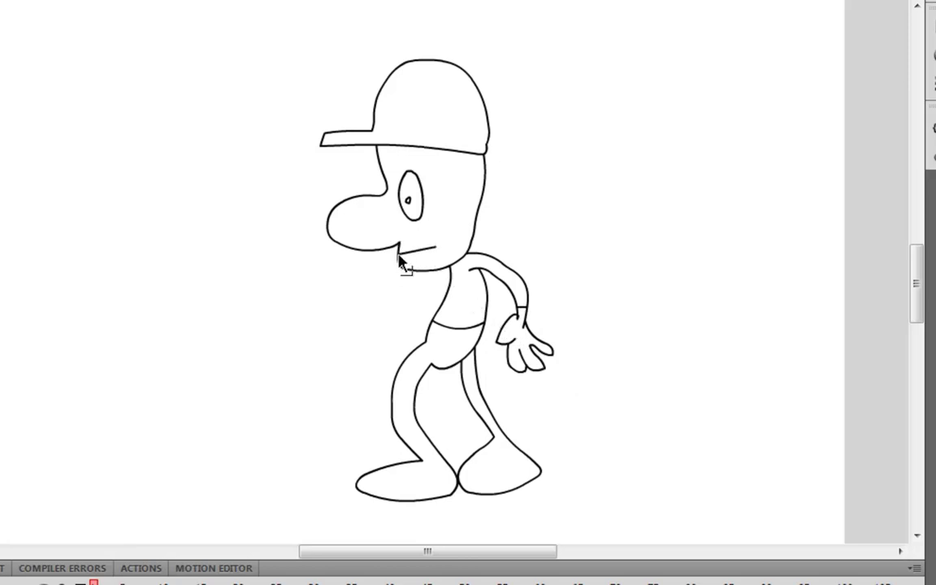
- Bend the mouth line on the face into a slight smile that meets the chin outline
{"action": "mouse_move", "coordinate": [398, 257]}
{"action": "left_mouse_down"}
{"action": "mouse_move", "coordinate": [423, 264]}
{"action": "mouse_move", "coordinate": [433, 251]}
{"action": "mouse_move", "coordinate": [415, 255]}
{"action": "left_mouse_up"}
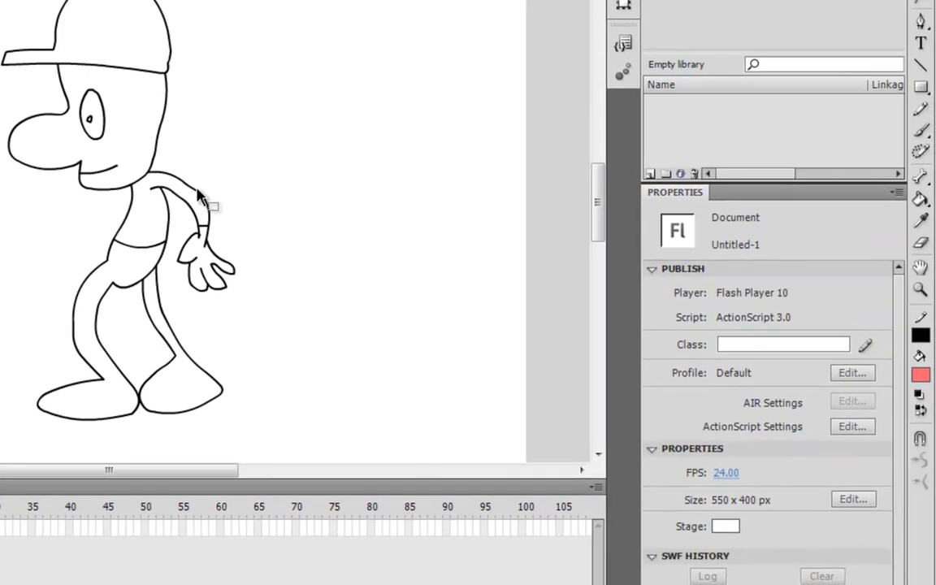
- Fill the character's face and hand with the skin colour #FF9966 using the Paint Bucket
{"action": "left_click", "coordinate": [917, 198]}
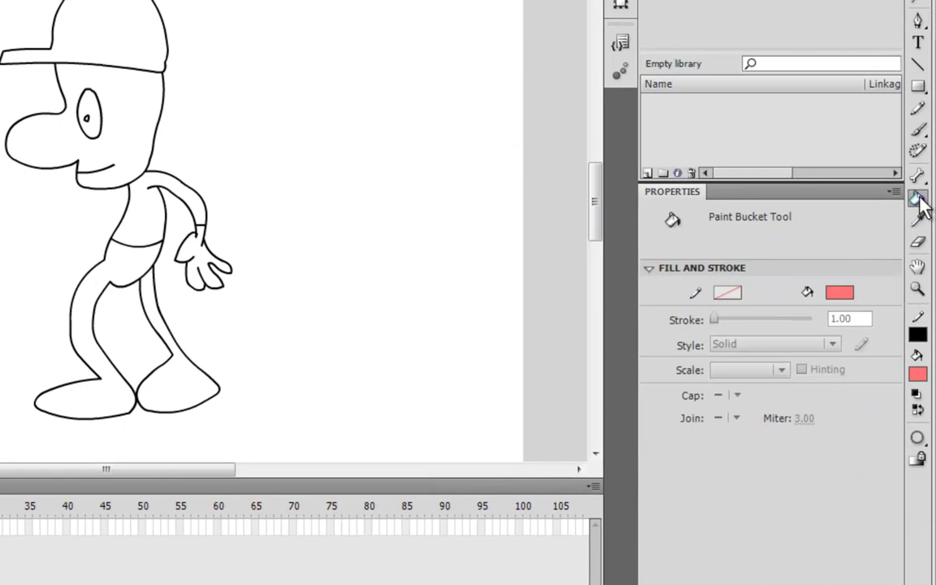
{"action": "left_click", "coordinate": [918, 374]}
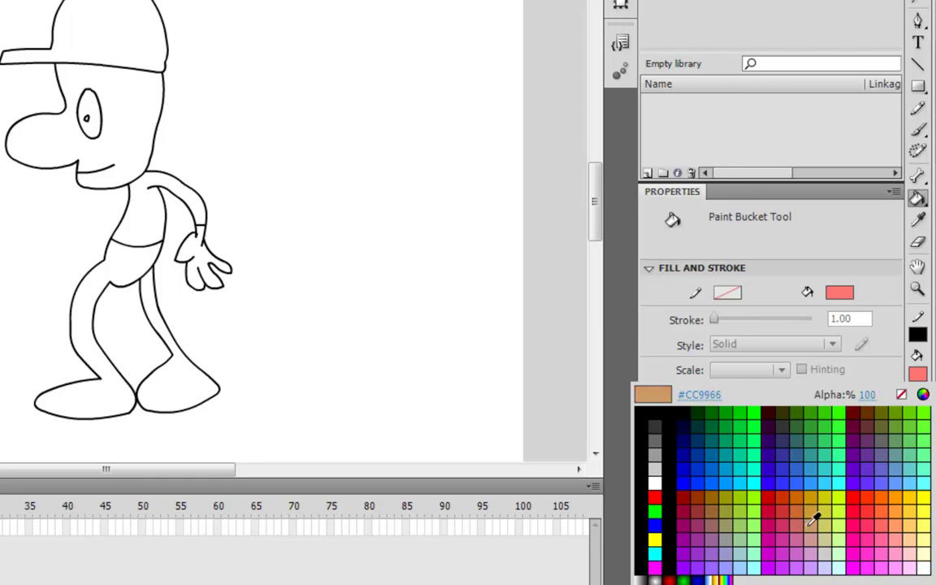
{"action": "left_click", "coordinate": [901, 512]}
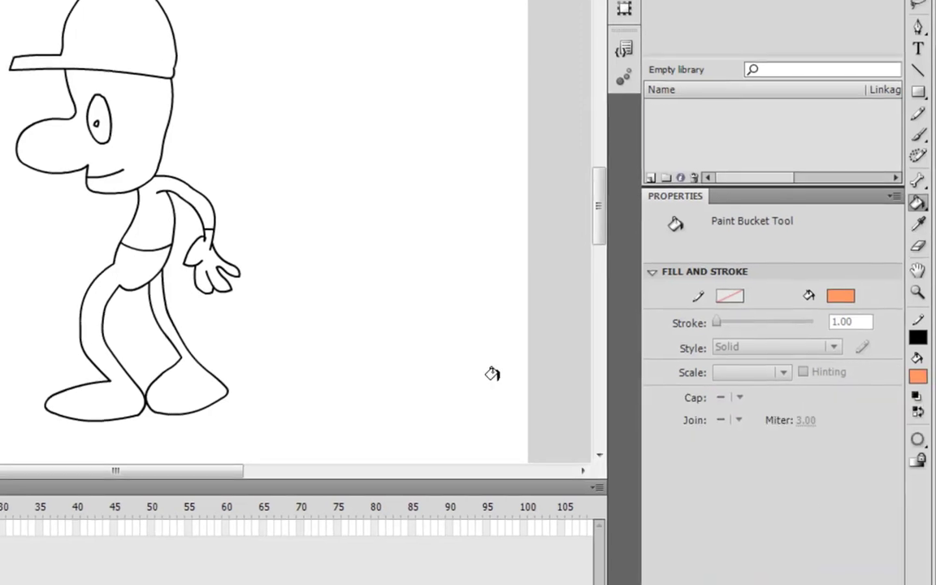
{"action": "left_click", "coordinate": [117, 115]}
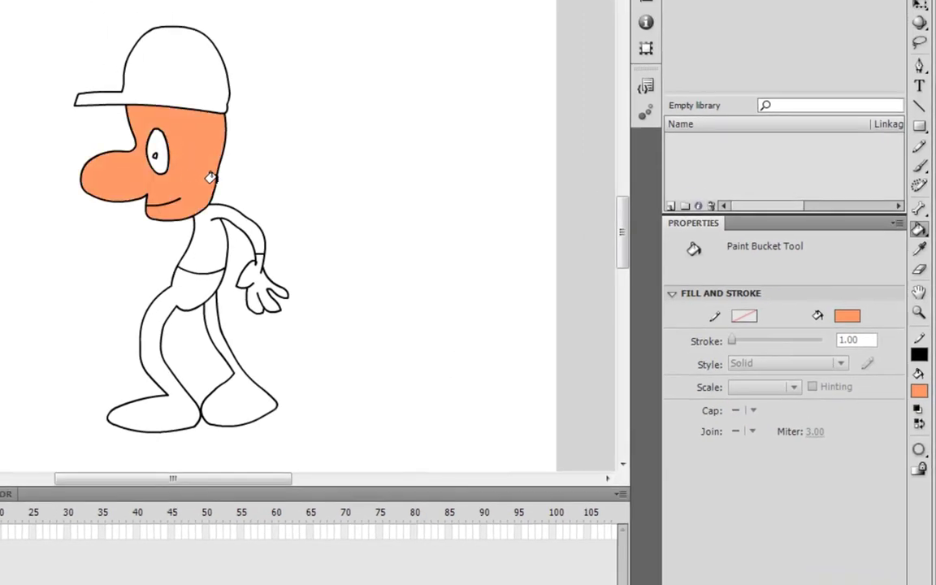
{"action": "left_click", "coordinate": [255, 275]}
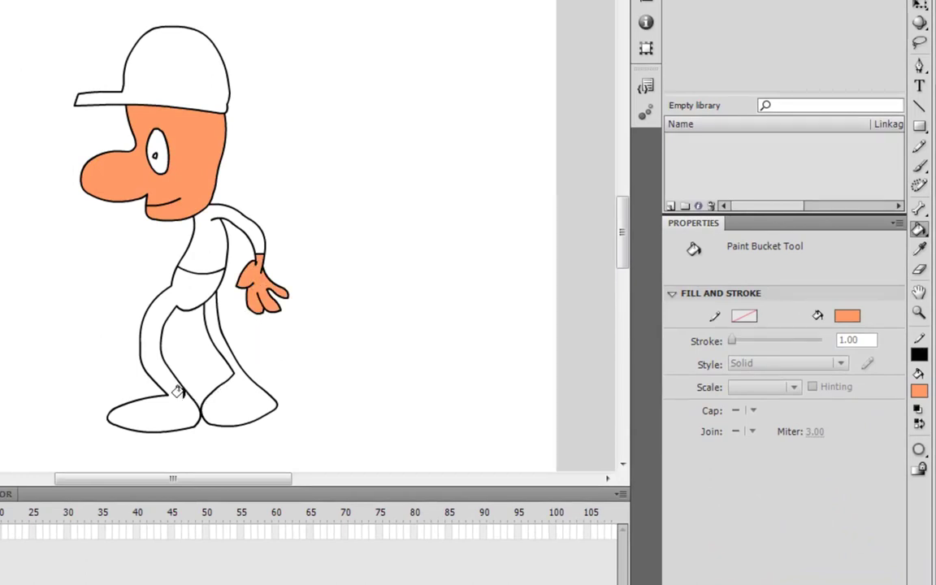
- Draw dividing lines between the trouser legs and both shoes, and delete the line ends that stick out
{"action": "key", "text": "y"}
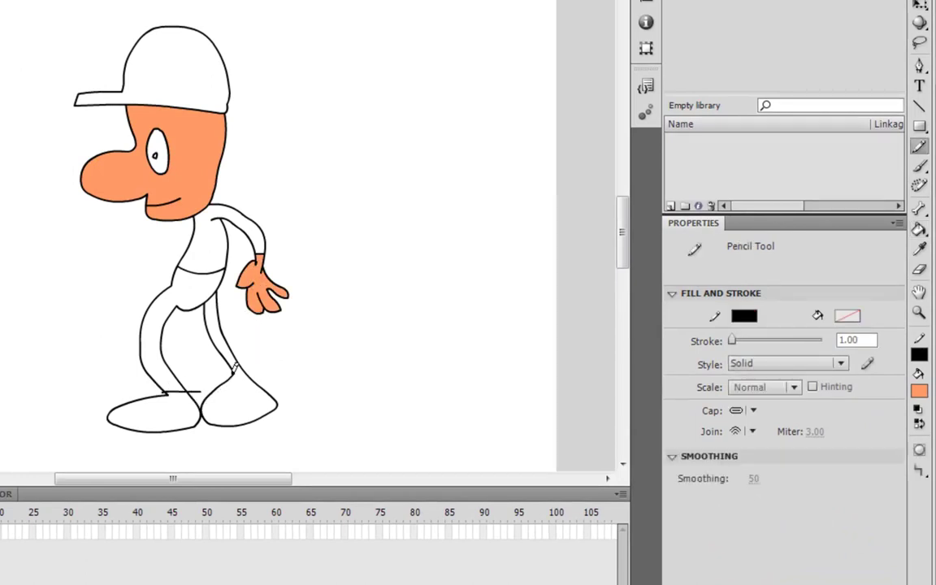
{"action": "key", "text": "v"}
{"action": "left_click", "coordinate": [201, 402]}
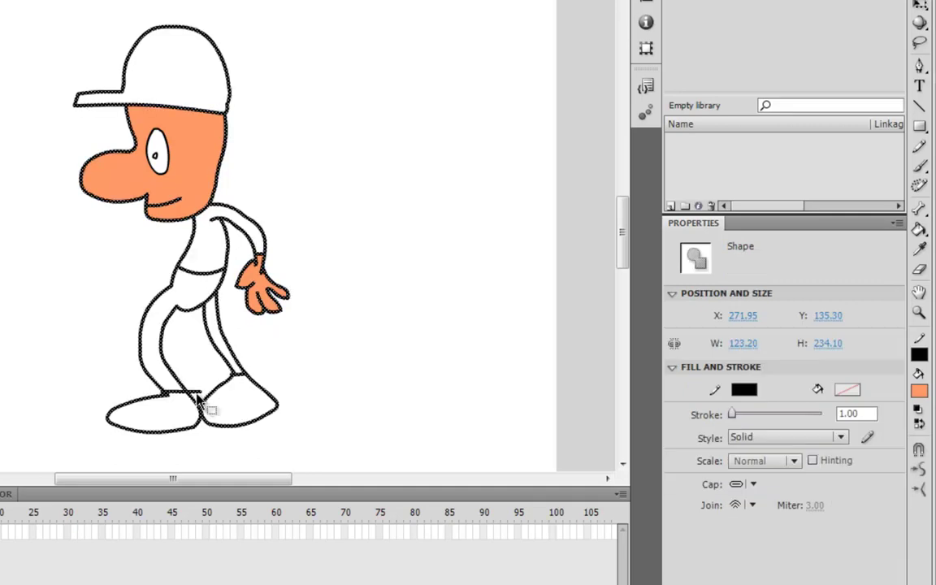
{"action": "left_click", "coordinate": [199, 398]}
{"action": "left_click", "coordinate": [201, 403]}
{"action": "left_click", "coordinate": [164, 399]}
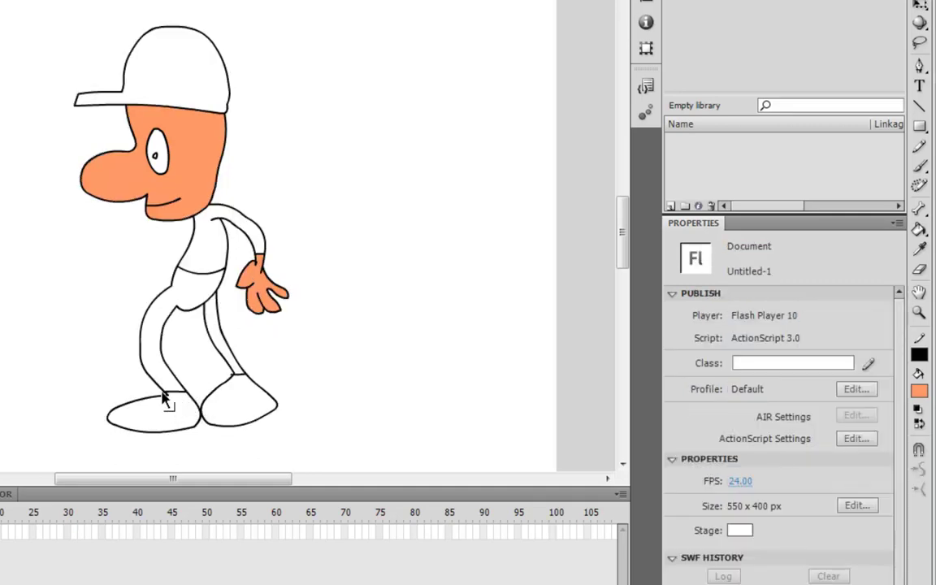
{"action": "left_click", "coordinate": [195, 401]}
{"action": "left_click", "coordinate": [233, 382]}
{"action": "left_click", "coordinate": [235, 383]}
{"action": "left_click", "coordinate": [314, 437]}
- Fill both shoes with dark grey
{"action": "left_click", "coordinate": [920, 230]}
{"action": "left_click", "coordinate": [919, 392]}
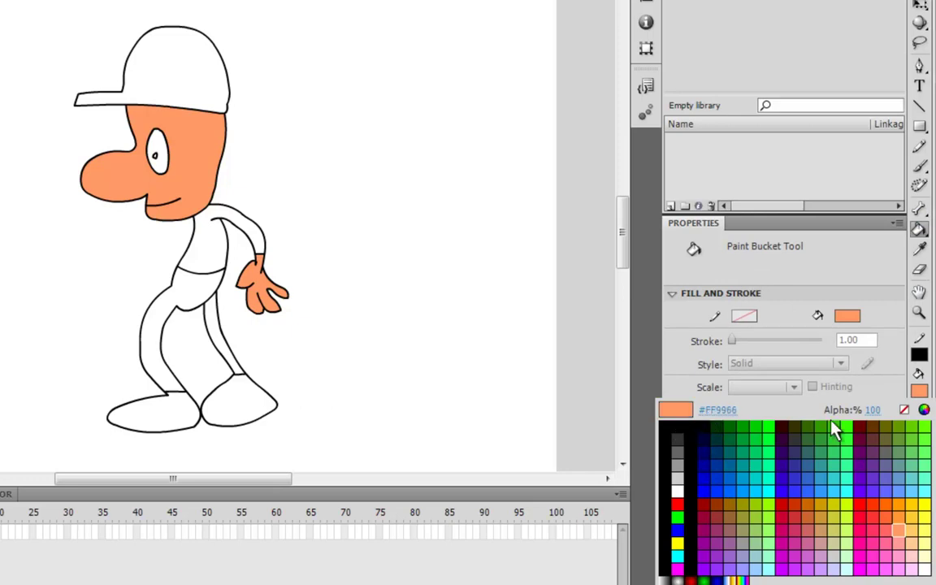
{"action": "left_click", "coordinate": [678, 439]}
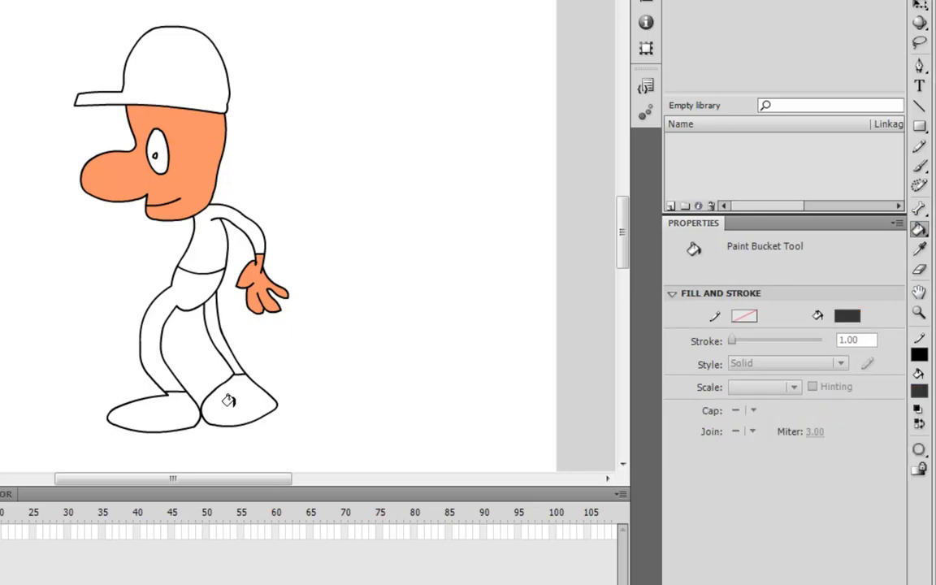
{"action": "left_click", "coordinate": [228, 397]}
{"action": "left_click", "coordinate": [147, 404]}
- Fill the hips and both trouser legs with dark blue
{"action": "left_click", "coordinate": [920, 391]}
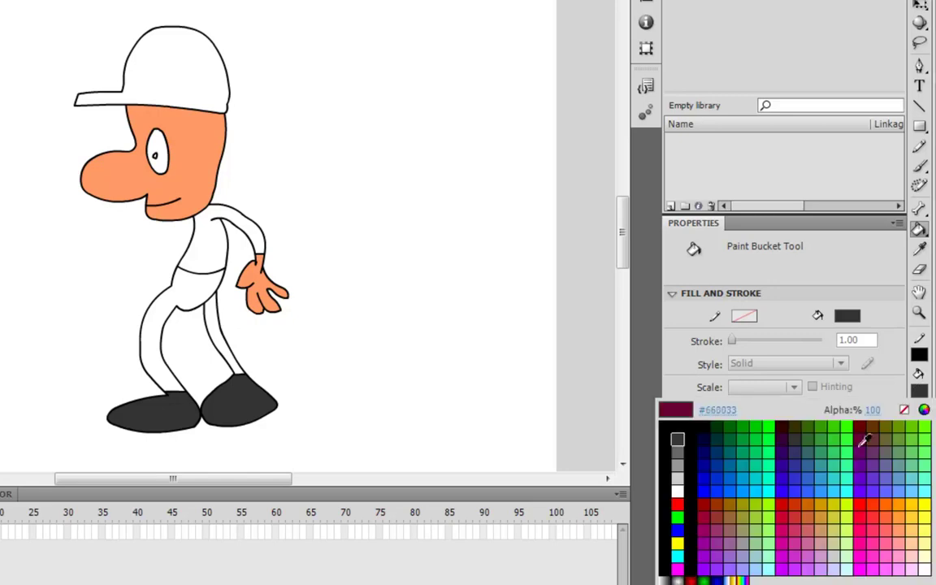
{"action": "left_click", "coordinate": [723, 461]}
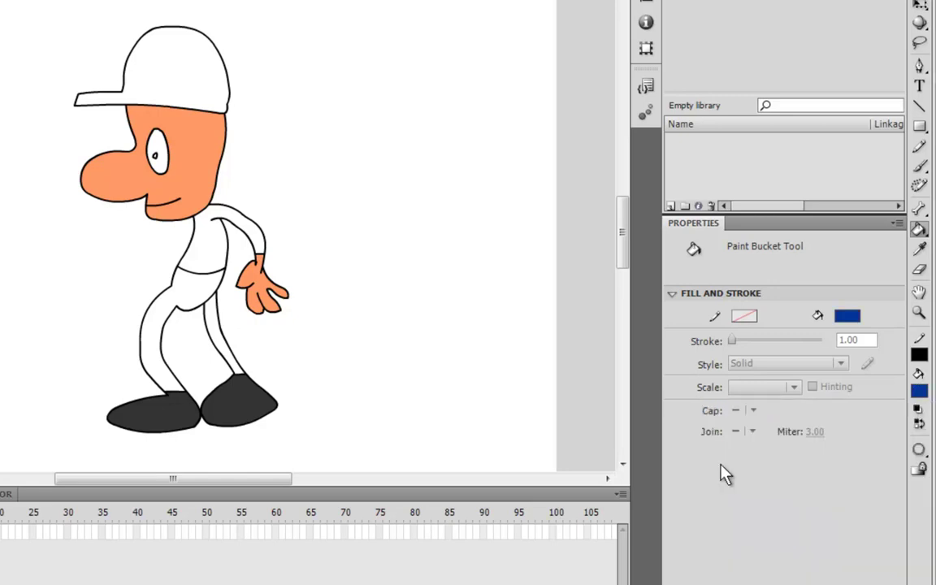
{"action": "left_click", "coordinate": [186, 314]}
{"action": "left_click", "coordinate": [202, 305]}
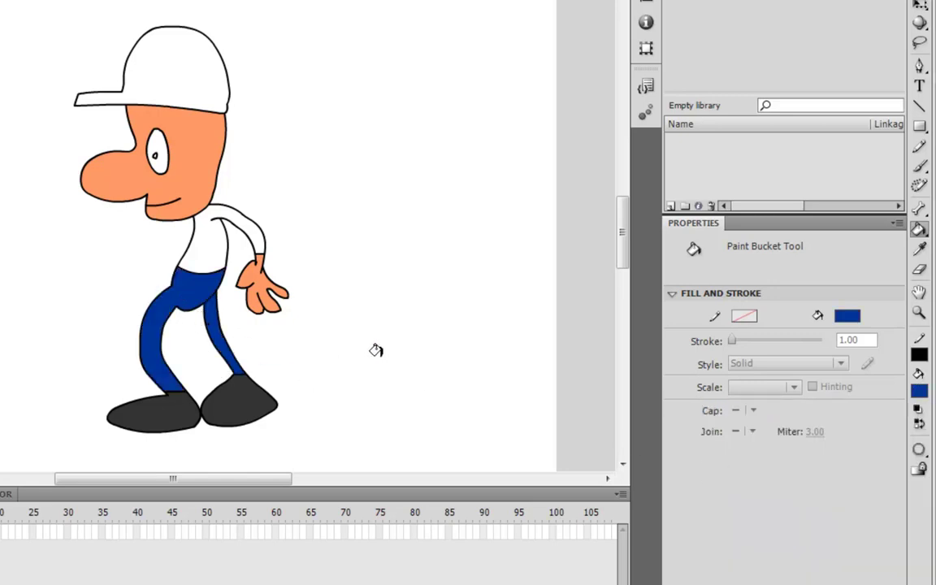
- Recolour the hips and both trouser legs with a lighter, teal-like blue
{"action": "left_click", "coordinate": [919, 391]}
{"action": "left_click", "coordinate": [734, 465]}
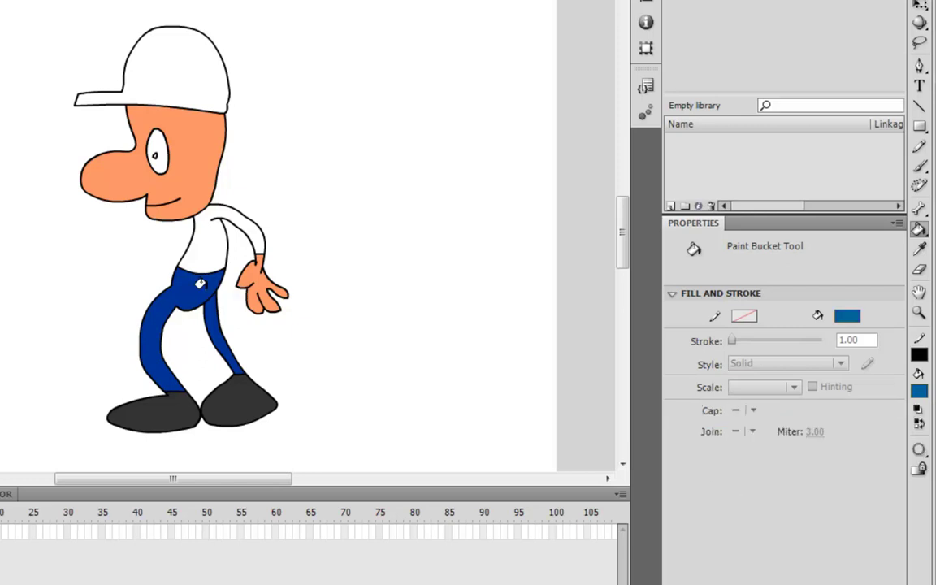
{"action": "left_click", "coordinate": [179, 281]}
{"action": "left_click", "coordinate": [199, 280]}
- Fill the shirt and sleeve with a dark mustard yellow
{"action": "left_click", "coordinate": [915, 392]}
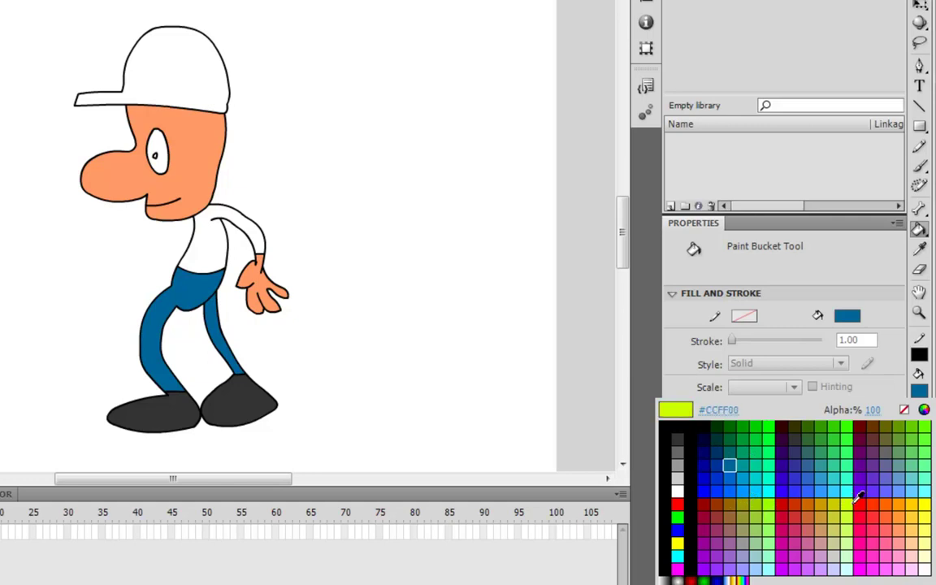
{"action": "left_click", "coordinate": [825, 498]}
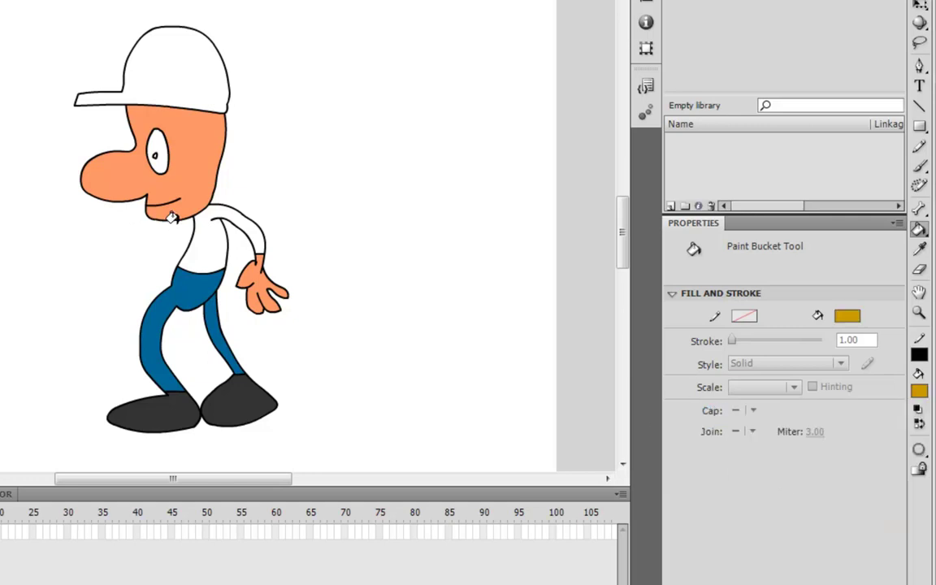
{"action": "left_click", "coordinate": [195, 236]}
- Recolour the shirt and sleeve with bright orange
{"action": "left_click", "coordinate": [919, 391]}
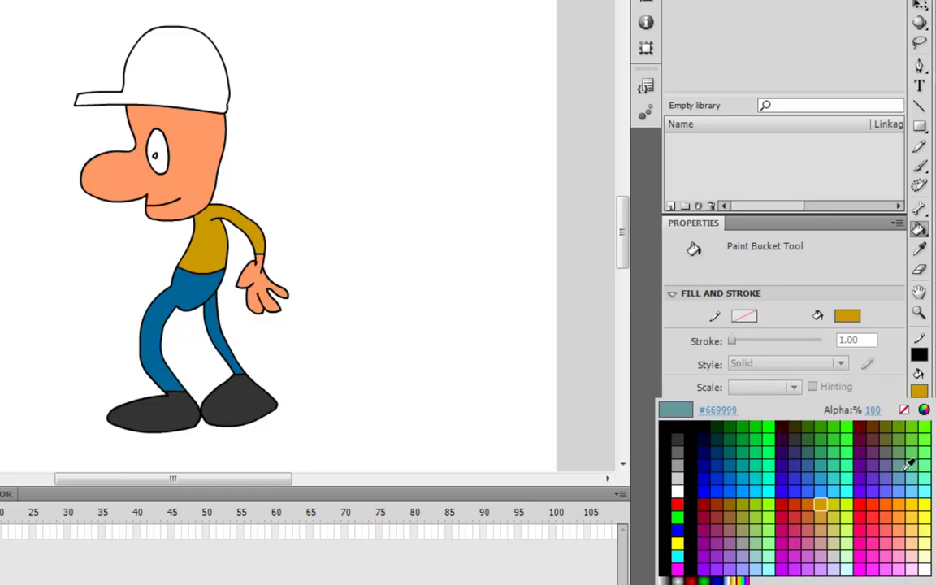
{"action": "left_click", "coordinate": [821, 504]}
{"action": "left_click", "coordinate": [232, 257]}
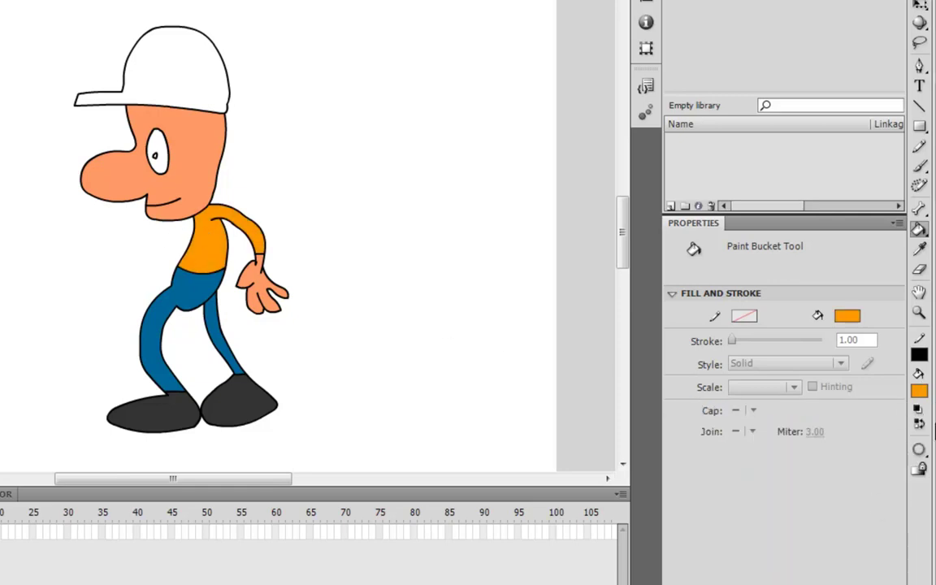
- Fill the character's cap with dark orange-red
{"action": "left_click", "coordinate": [920, 391]}
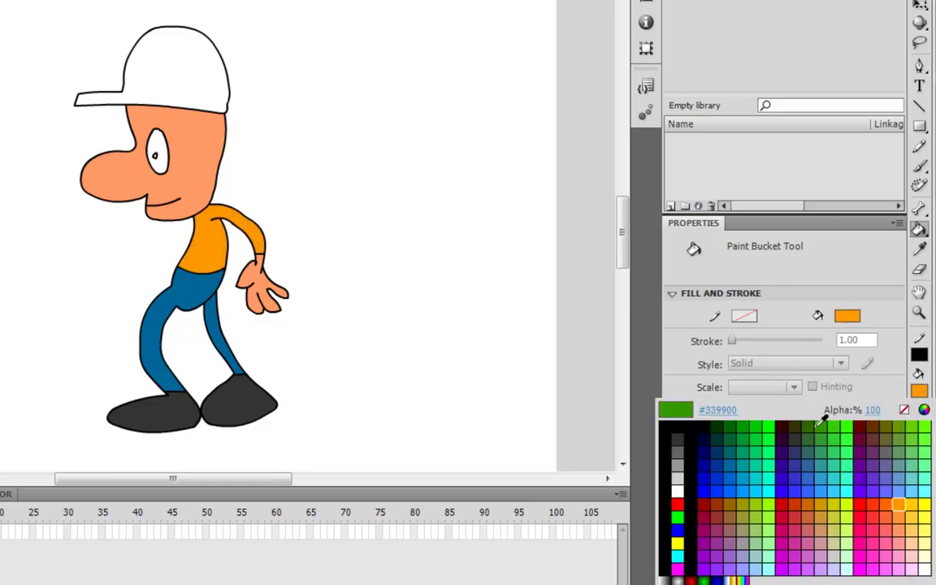
{"action": "left_click", "coordinate": [802, 499]}
{"action": "left_click", "coordinate": [200, 81]}
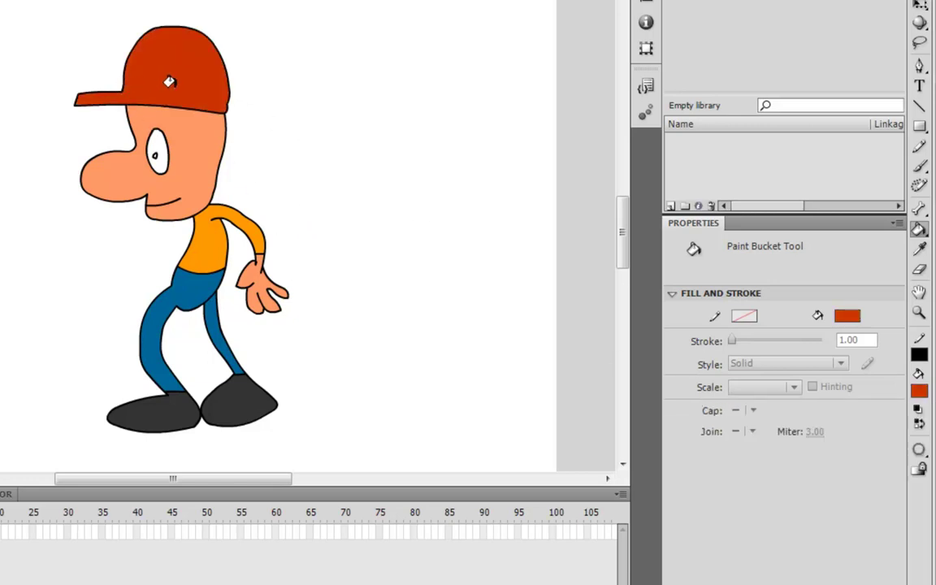
- Draw straight lines across the cap to mark off the lower edge and a front panel with the Line tool
{"action": "key", "text": "n"}
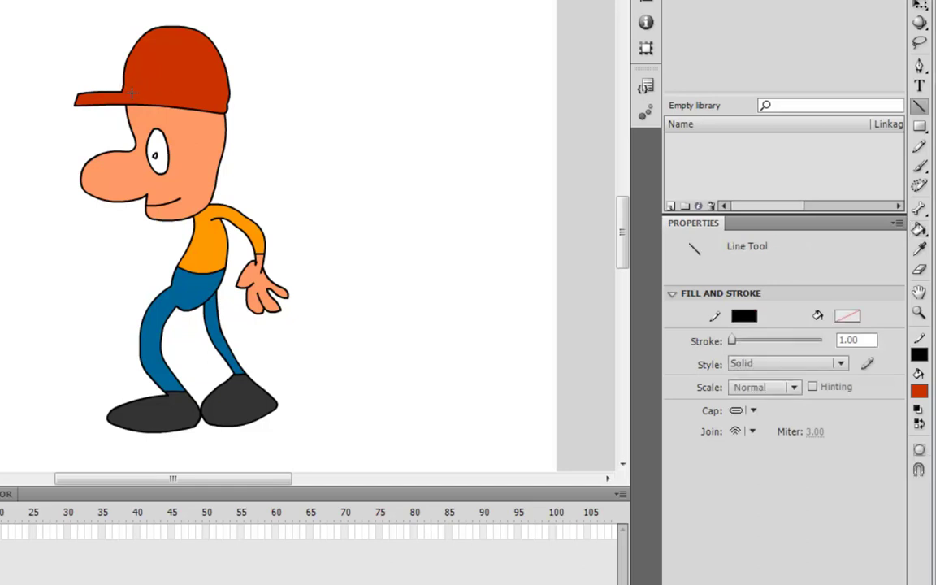
{"action": "left_click_drag", "start_coordinate": [121, 89], "coordinate": [235, 98]}
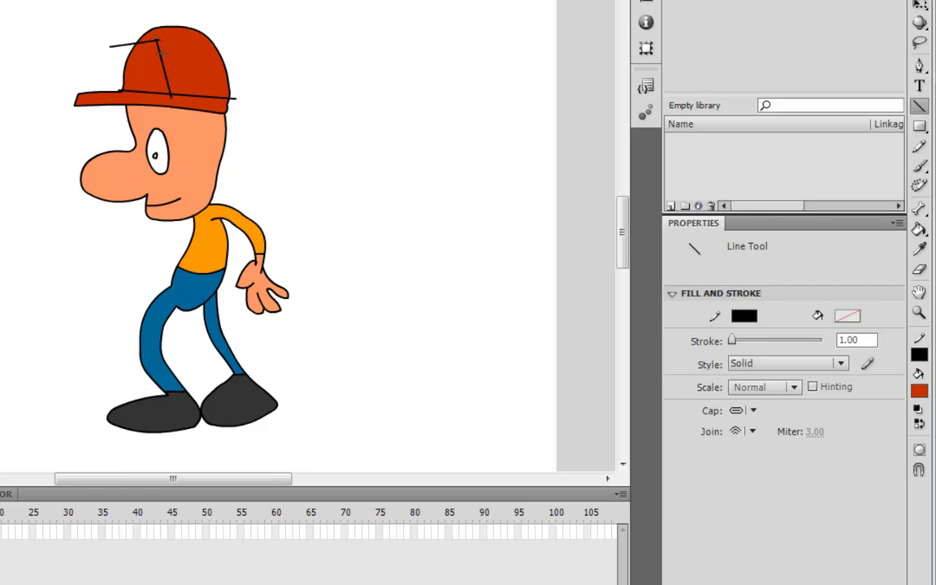
{"action": "key", "text": "b"}
- Delete the line ends that stick out beyond the cap's outline and past the panel's corners
{"action": "key", "text": "v"}
{"action": "left_click", "coordinate": [121, 48]}
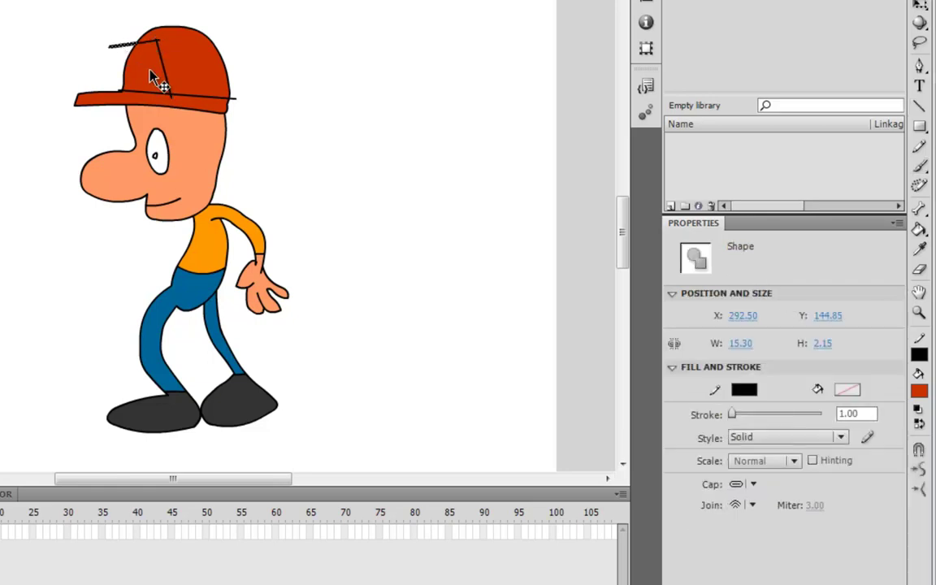
{"action": "key", "text": "Delete"}
{"action": "left_click", "coordinate": [183, 99]}
{"action": "key", "text": "Delete"}
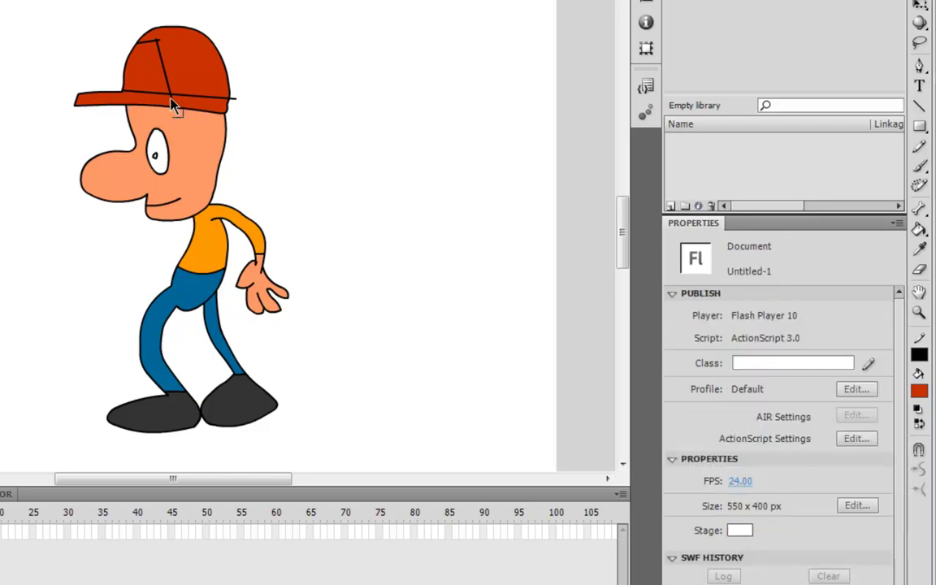
{"action": "left_click", "coordinate": [236, 99]}
{"action": "key", "text": "Delete"}
{"action": "left_click", "coordinate": [156, 41]}
{"action": "key", "text": "Delete"}
- Bend the front panel's rear line into a curve that follows the roundness of the cap
{"action": "left_click", "coordinate": [159, 39]}
{"action": "left_click", "coordinate": [209, 21]}
{"action": "left_click", "coordinate": [162, 42]}
{"action": "left_click", "coordinate": [154, 40]}
{"action": "left_click", "coordinate": [158, 47]}
- Recolour the cap's front panel with light peach
{"action": "left_click", "coordinate": [154, 89]}
{"action": "left_click", "coordinate": [846, 389]}
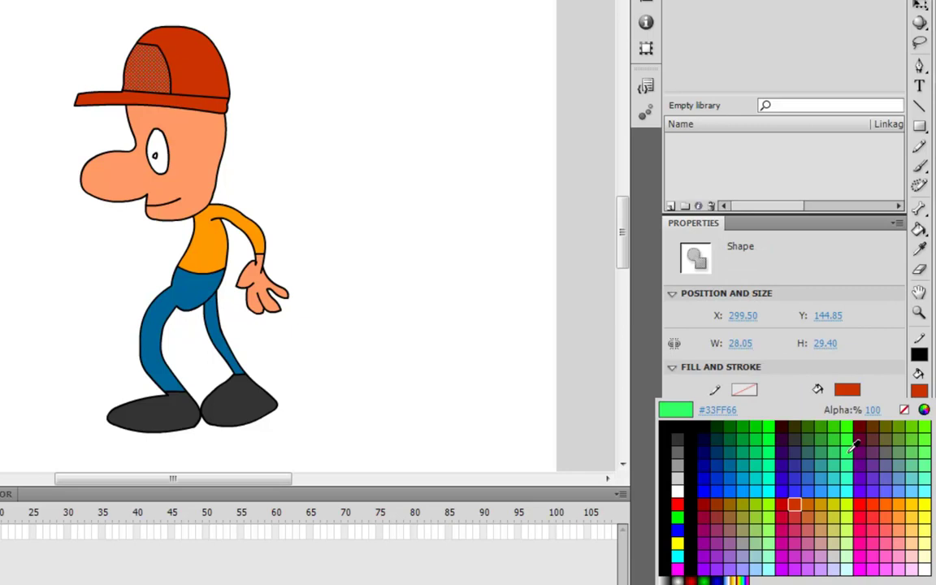
{"action": "left_click", "coordinate": [679, 463]}
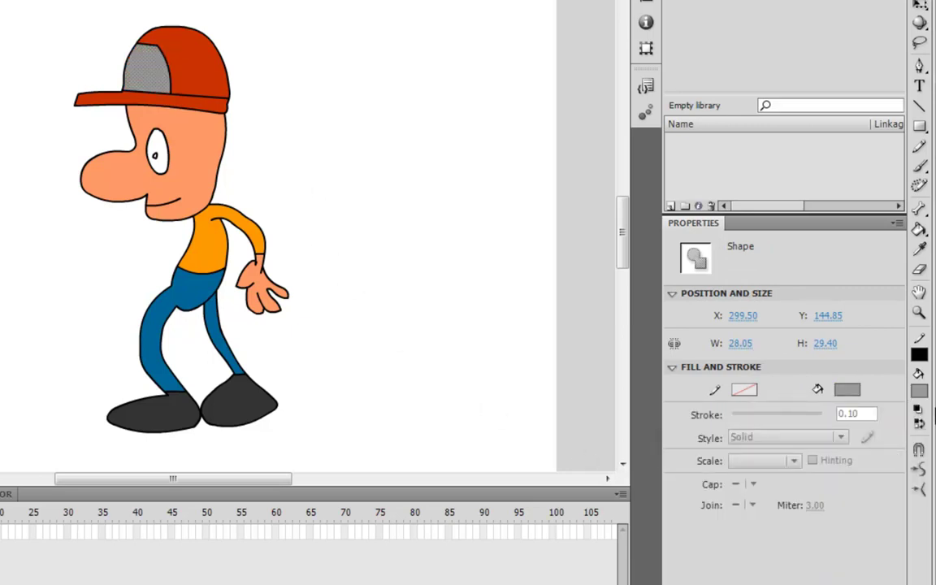
{"action": "left_click", "coordinate": [847, 390]}
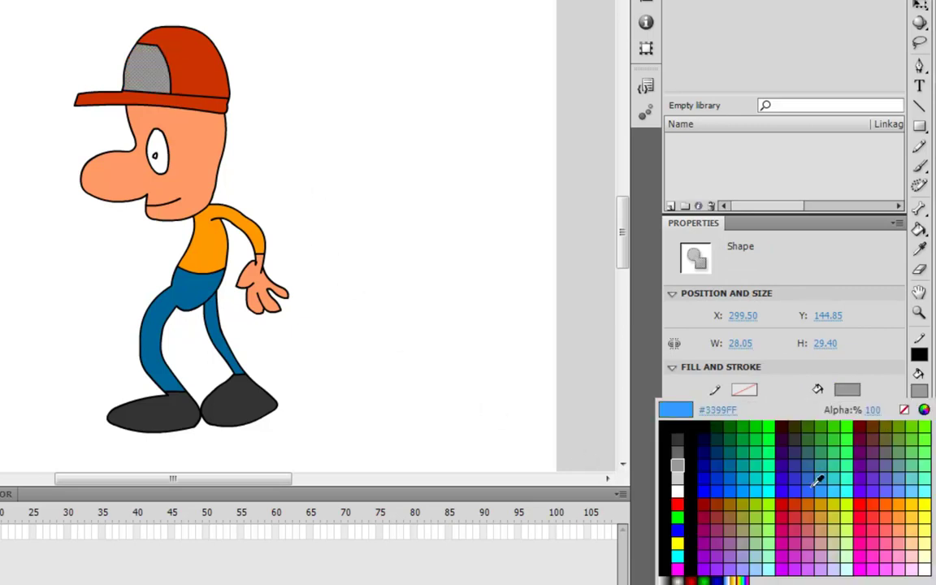
{"action": "left_click", "coordinate": [917, 541]}
{"action": "left_click", "coordinate": [307, 368]}
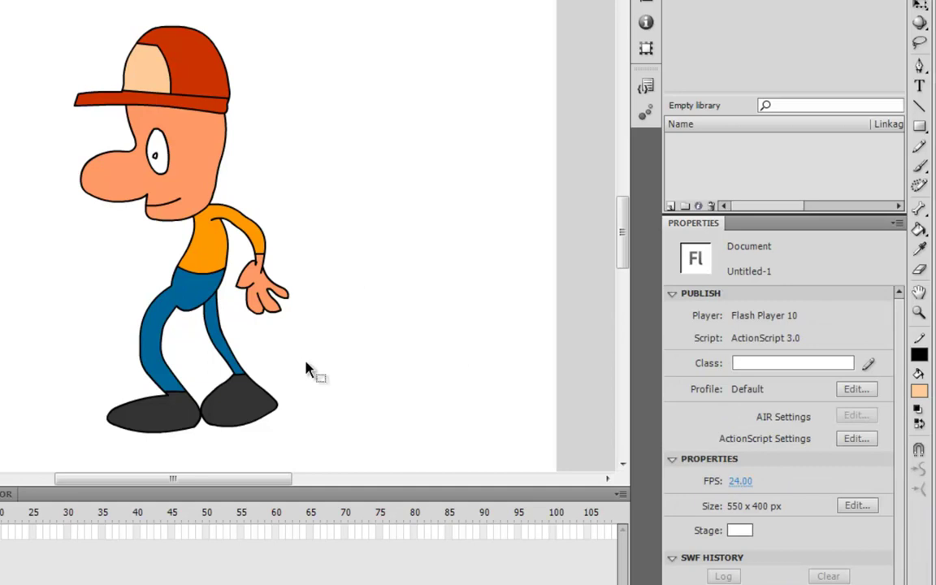
- Delete the line segment running from the front panel to the back edge of the cap
{"action": "left_click", "coordinate": [205, 98]}
{"action": "left_click", "coordinate": [210, 98]}
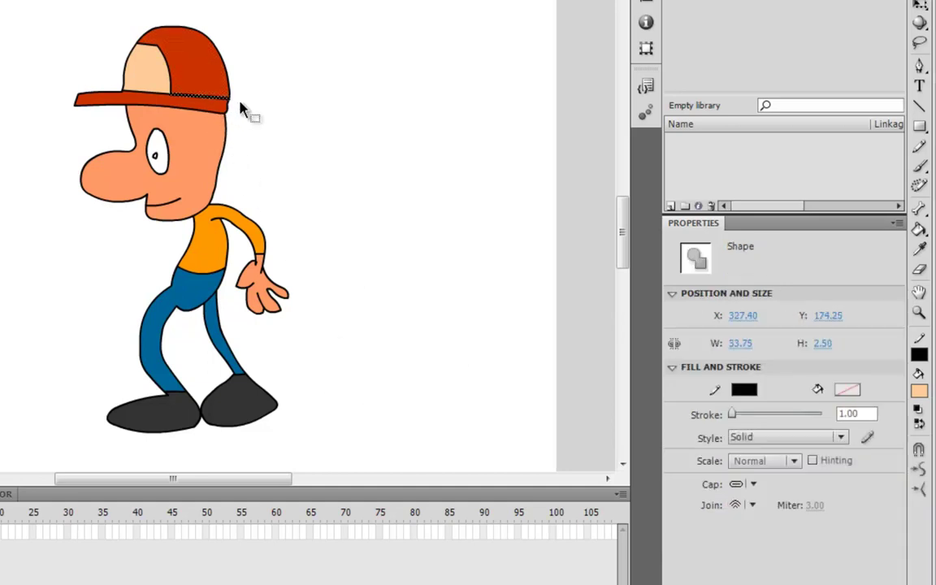
{"action": "left_click", "coordinate": [278, 210]}
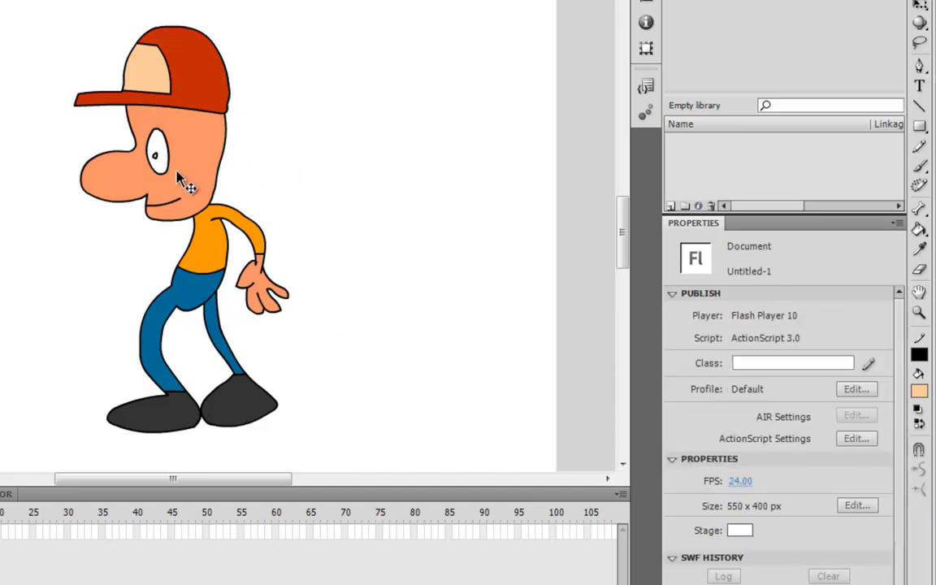
- Fill the small pupil inside the character's eye with black
{"action": "key", "text": "ctrl+equal"}
{"action": "key", "text": "ctrl+equal"}
{"action": "key", "text": "space"}
{"action": "left_click_drag", "start_coordinate": [186, 63], "coordinate": [189, 194]}
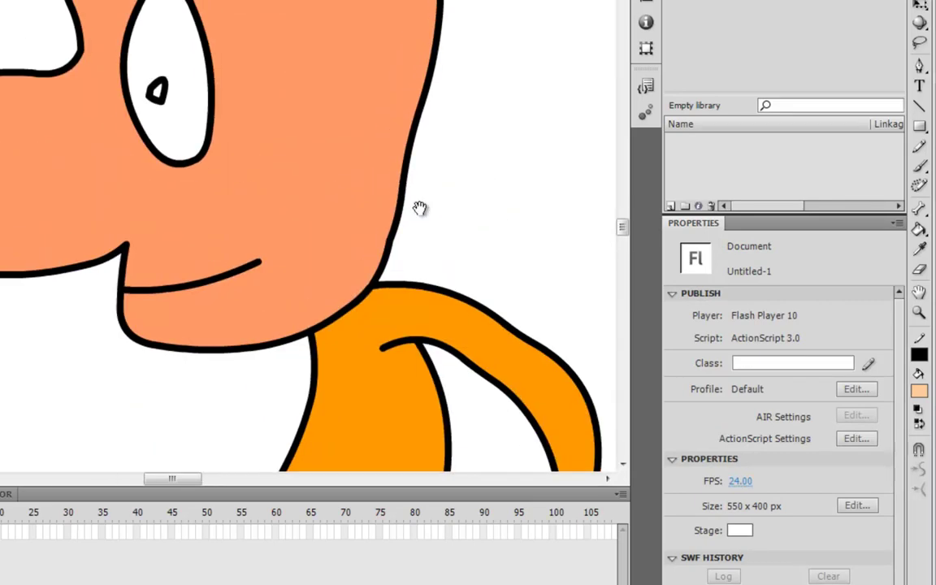
{"action": "left_click", "coordinate": [919, 390]}
{"action": "left_click", "coordinate": [682, 439]}
{"action": "key", "text": "k"}
{"action": "left_click", "coordinate": [156, 91]}
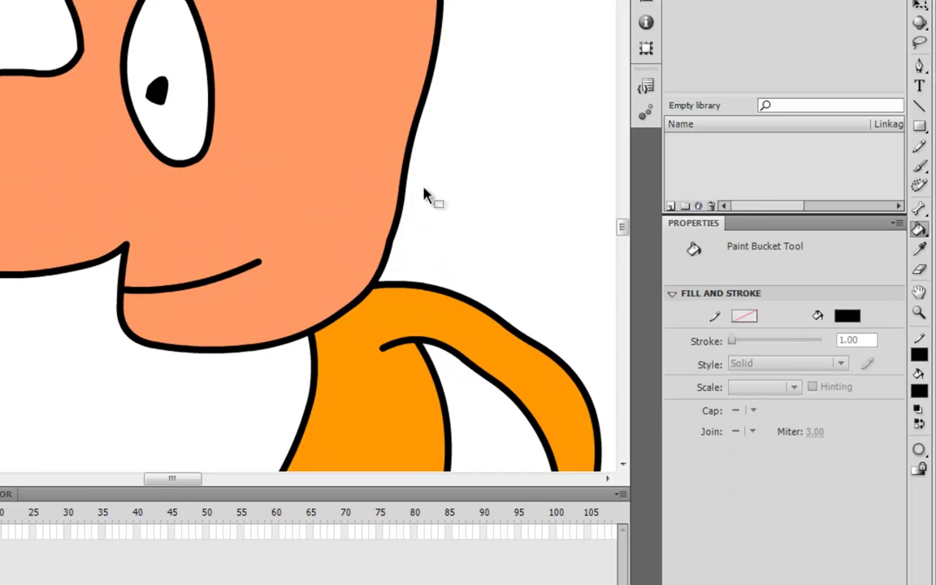
{"action": "key", "text": "ctrl+minus"}
{"action": "key", "text": "ctrl+minus"}
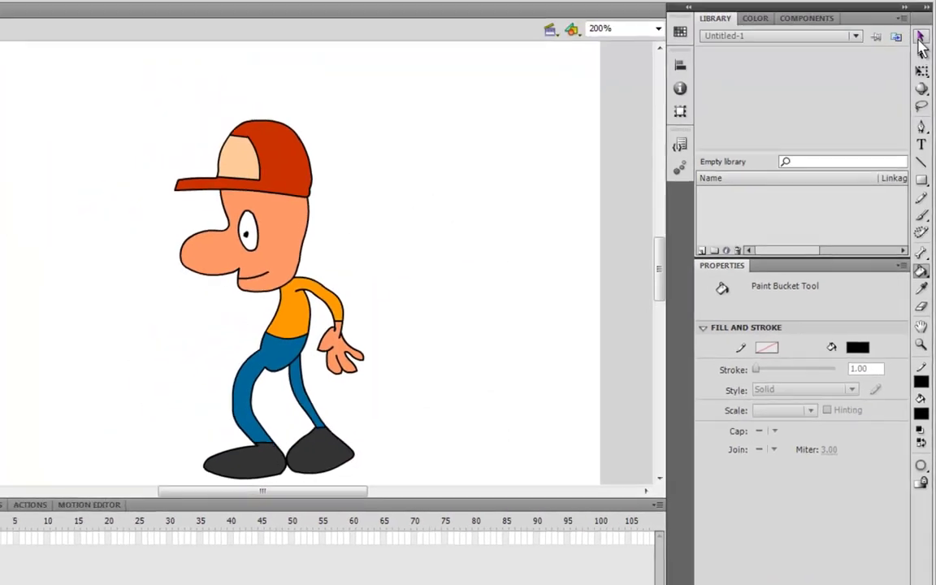
- Delete the short stray line that extends into the hand where the thumb meets the wrist
{"action": "left_click", "coordinate": [921, 38]}
{"action": "left_click", "coordinate": [359, 346]}
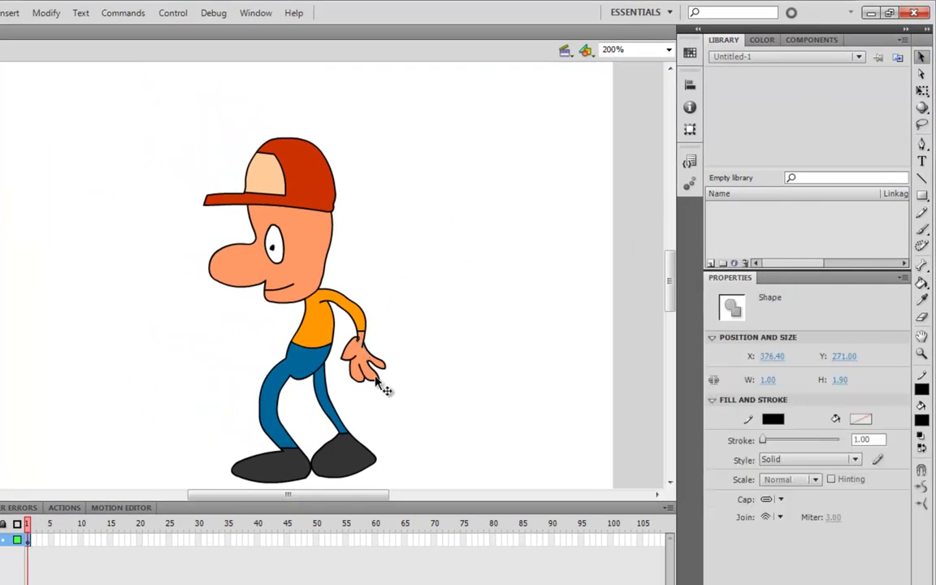
{"action": "key", "text": "ctrl+equal"}
{"action": "key", "text": "ctrl+equal"}
{"action": "left_click", "coordinate": [355, 323]}
{"action": "left_click", "coordinate": [268, 274]}
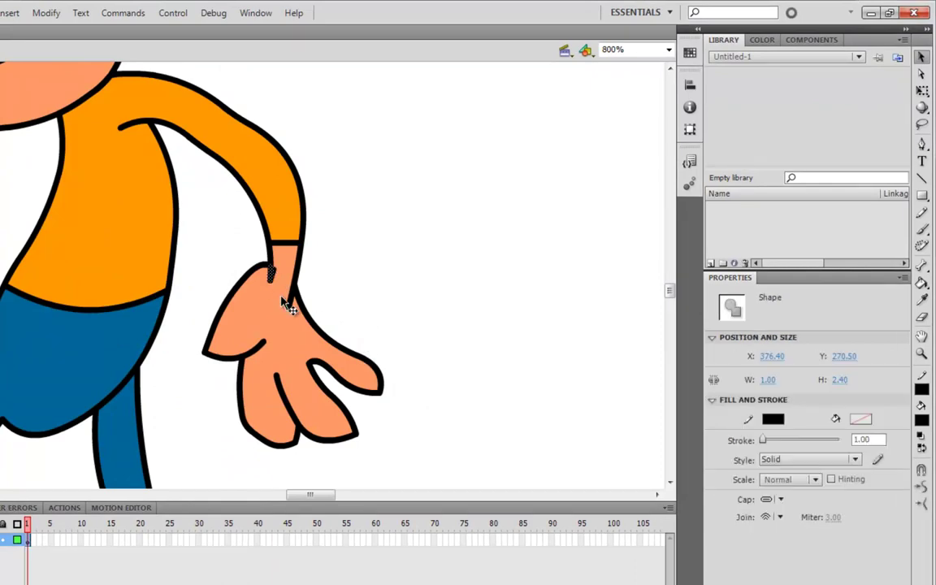
{"action": "left_click", "coordinate": [277, 281]}
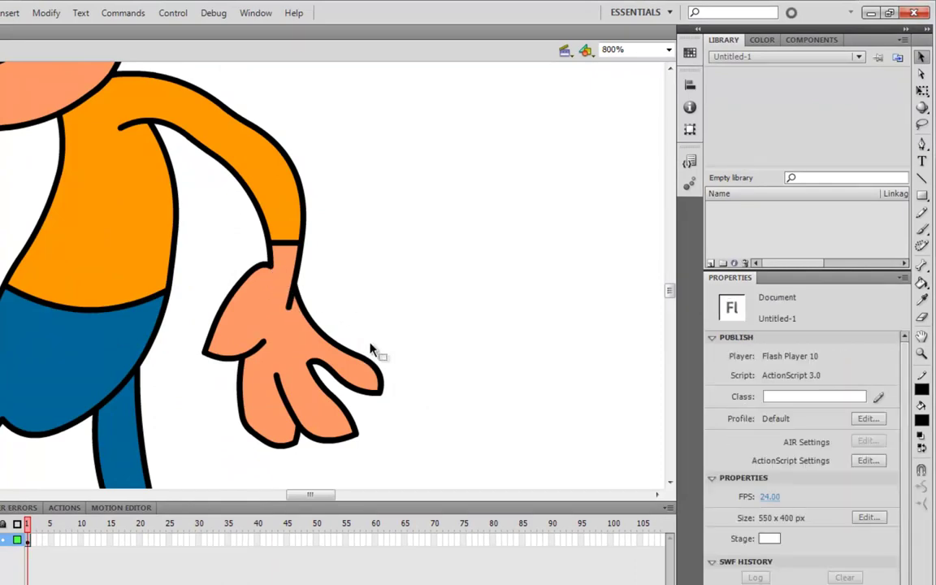
- Flatten the curve of the thumb's outer outline to make the thumb slimmer
{"action": "left_click_drag", "start_coordinate": [233, 315], "coordinate": [233, 317]}
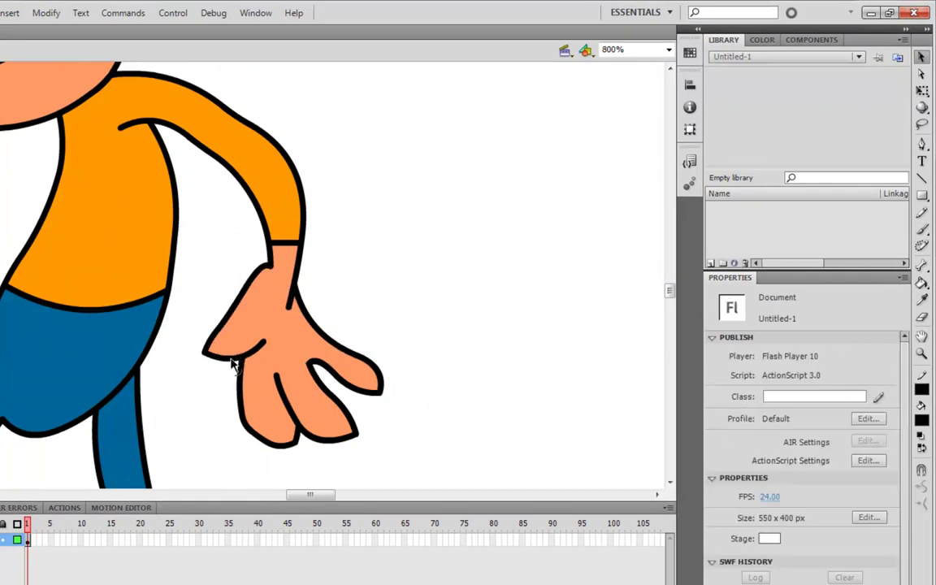
{"action": "key", "text": "ctrl+minus"}
{"action": "key", "text": "ctrl+minus"}
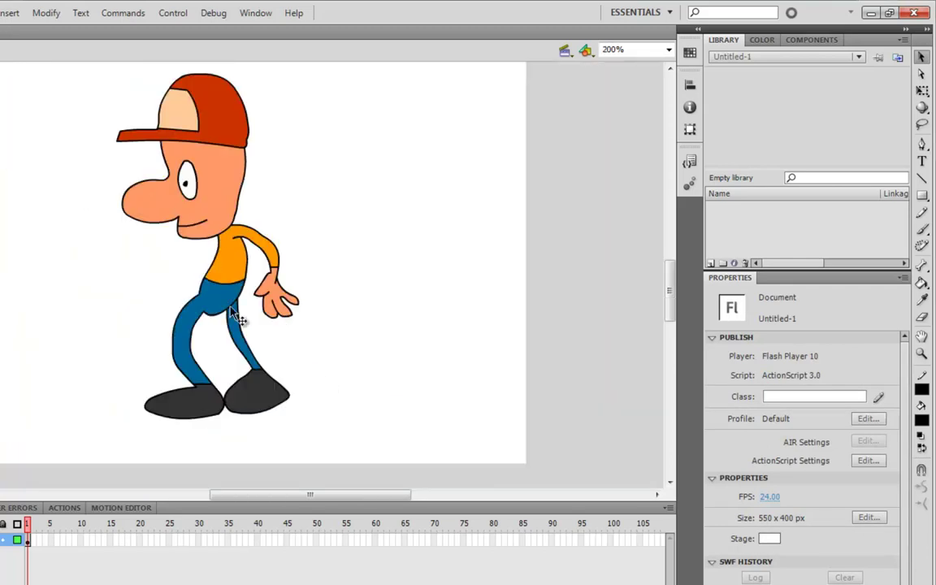
{"action": "left_click_drag", "start_coordinate": [240, 238], "coordinate": [346, 216]}
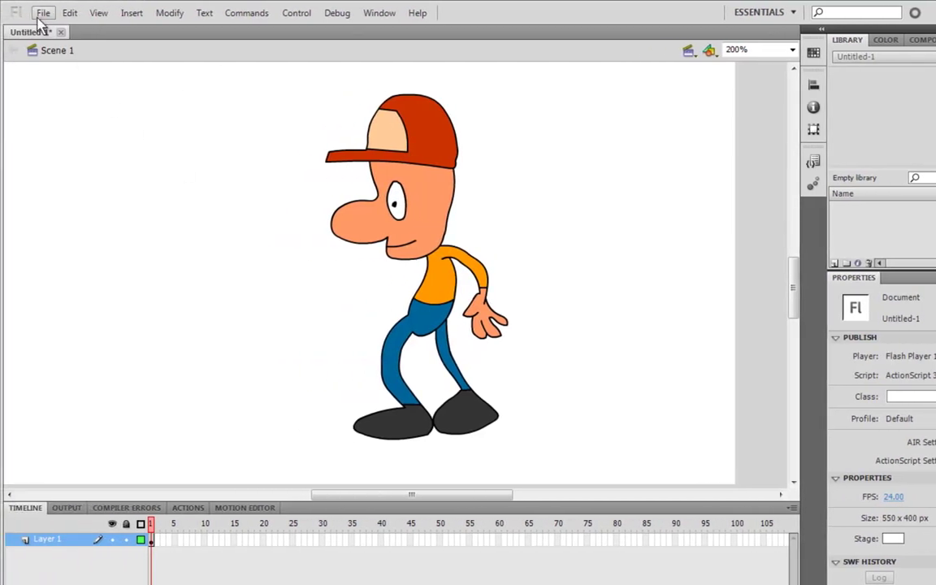
- Open the file thecloud_sc04.fla from the Hostnet folder inside My Flash
{"action": "left_click", "coordinate": [43, 12]}
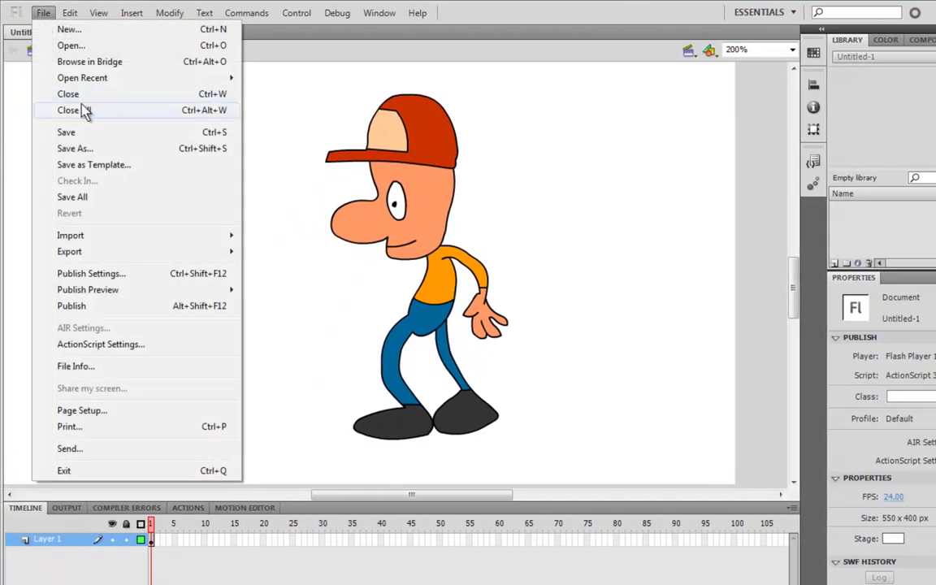
{"action": "left_click", "coordinate": [80, 48]}
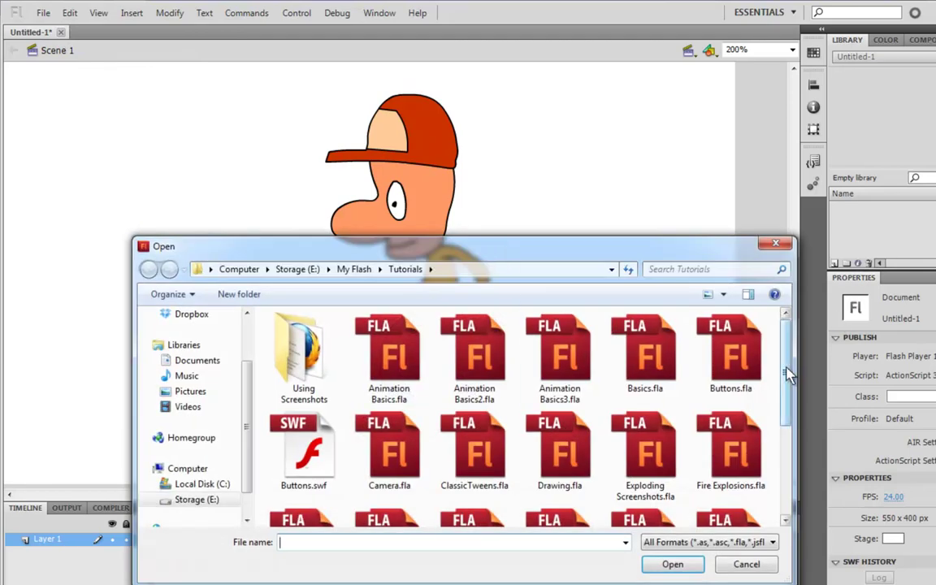
{"action": "left_click_drag", "start_coordinate": [786, 367], "coordinate": [786, 366]}
{"action": "left_click", "coordinate": [354, 270]}
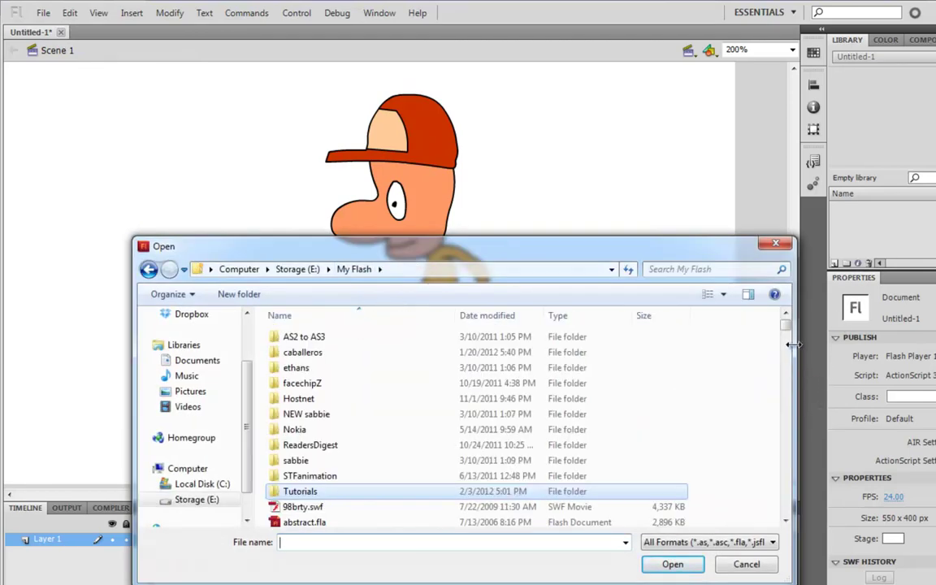
{"action": "left_click_drag", "start_coordinate": [786, 327], "coordinate": [780, 423]}
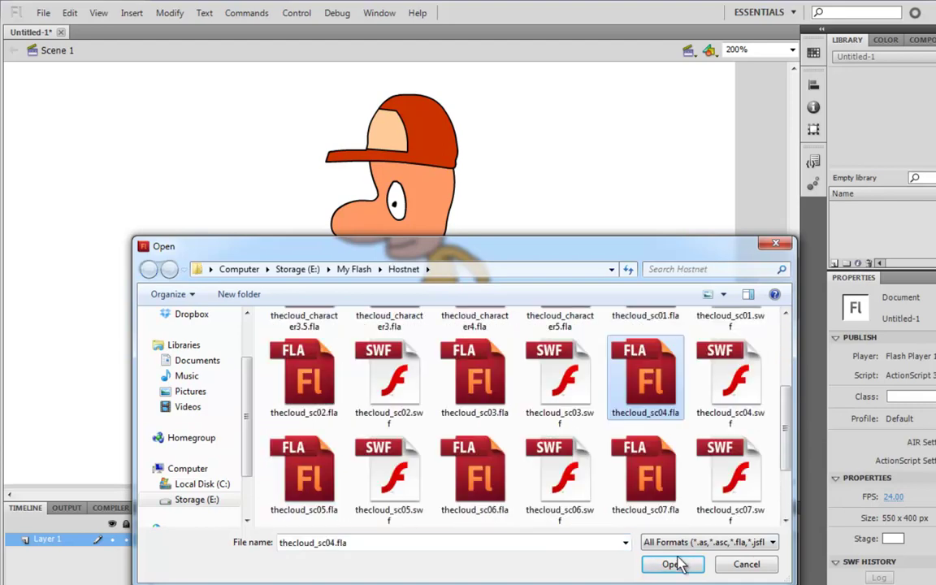
{"action": "left_click", "coordinate": [673, 564]}
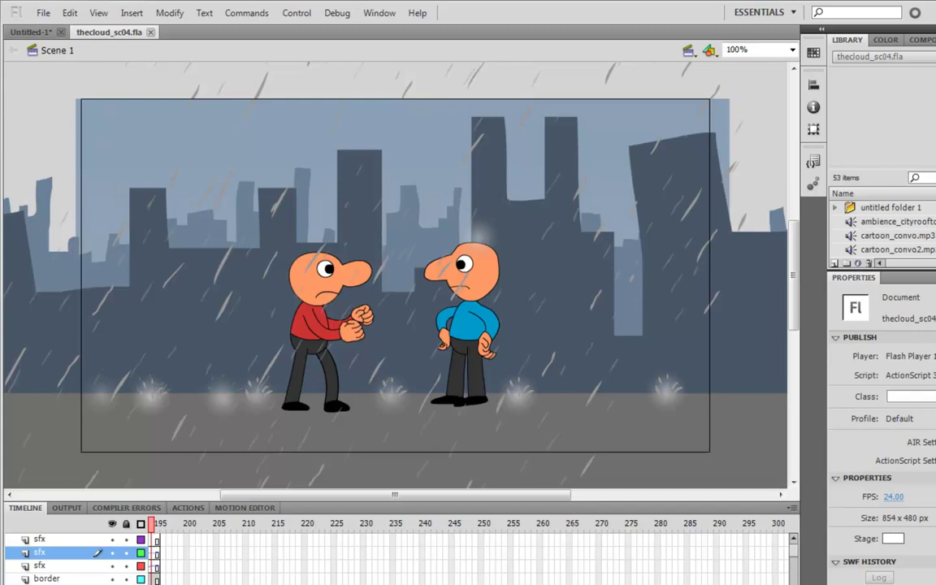
- Scrub through the opening frames of the city scene to frame 38 and select the red-shirted character's torso
{"action": "left_click_drag", "start_coordinate": [150, 524], "coordinate": [280, 528]}
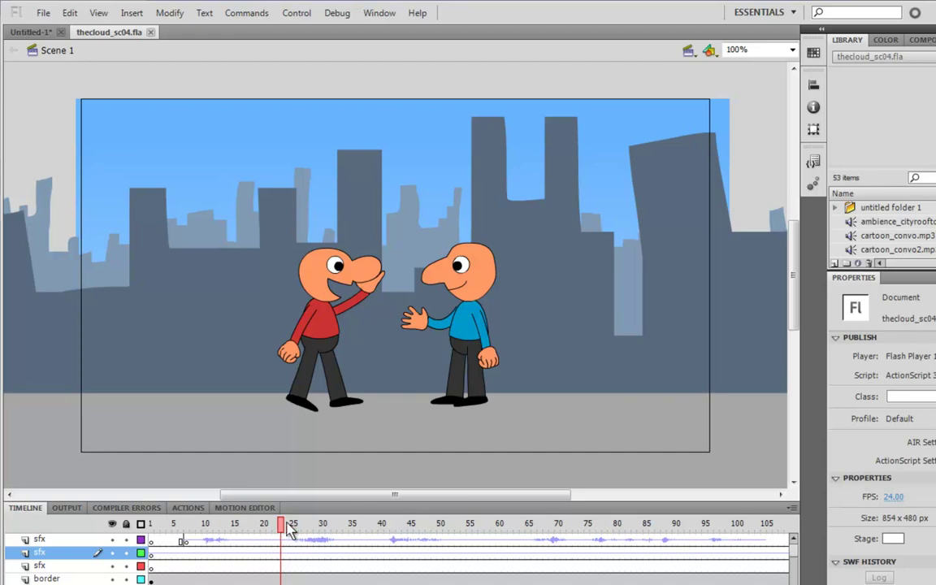
{"action": "left_click_drag", "start_coordinate": [280, 527], "coordinate": [369, 536]}
{"action": "left_click", "coordinate": [315, 348]}
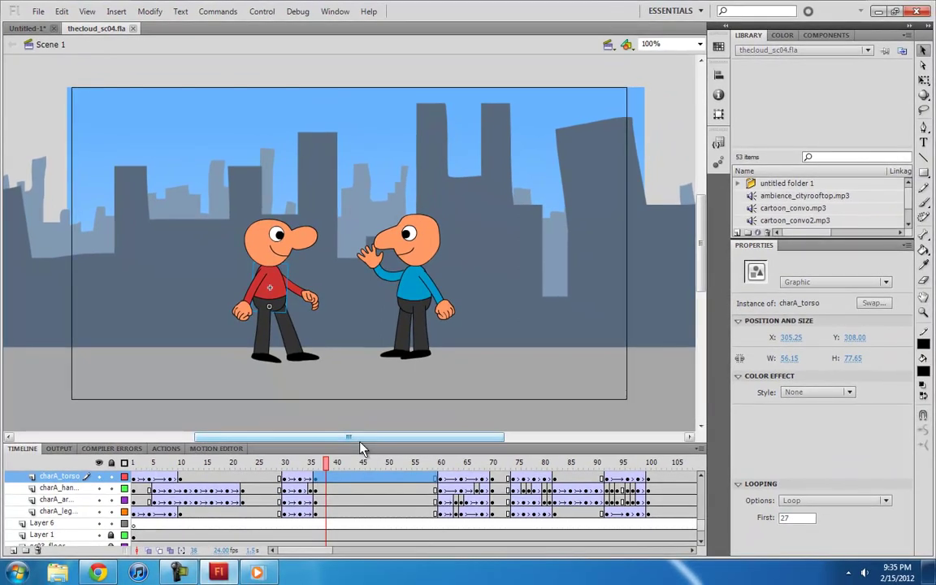
- Enlarge the layer view and examine the red-shirted character's front hand, arm, eye and head layers at frame 36
{"action": "left_click_drag", "start_coordinate": [360, 444], "coordinate": [360, 356]}
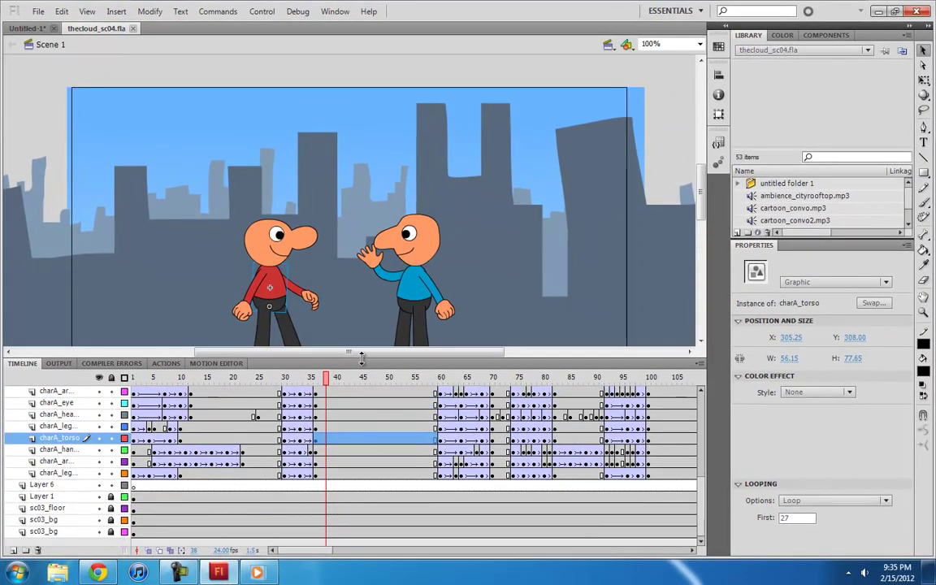
{"action": "scroll", "coordinate": [703, 473], "scroll_direction": "up", "scroll_amount": 2}
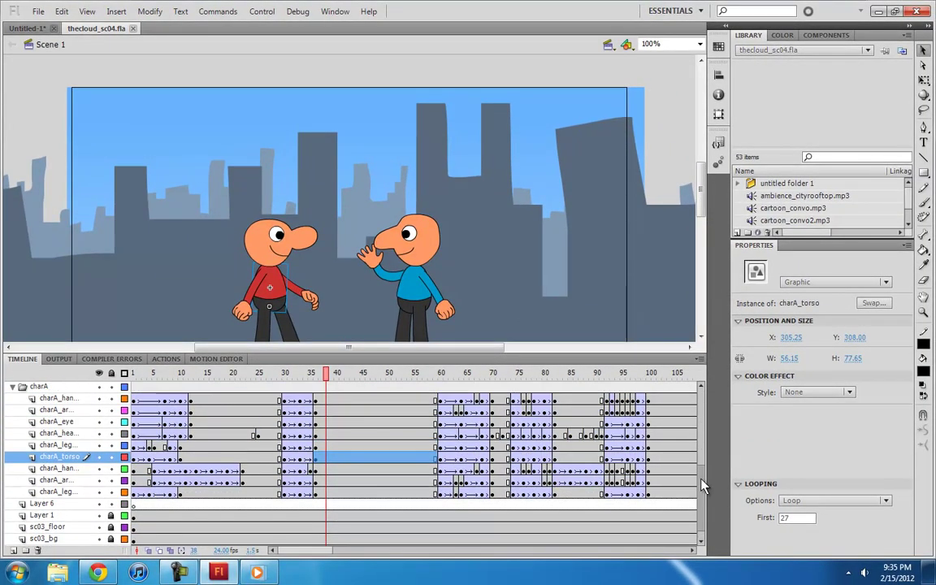
{"action": "left_click", "coordinate": [315, 410]}
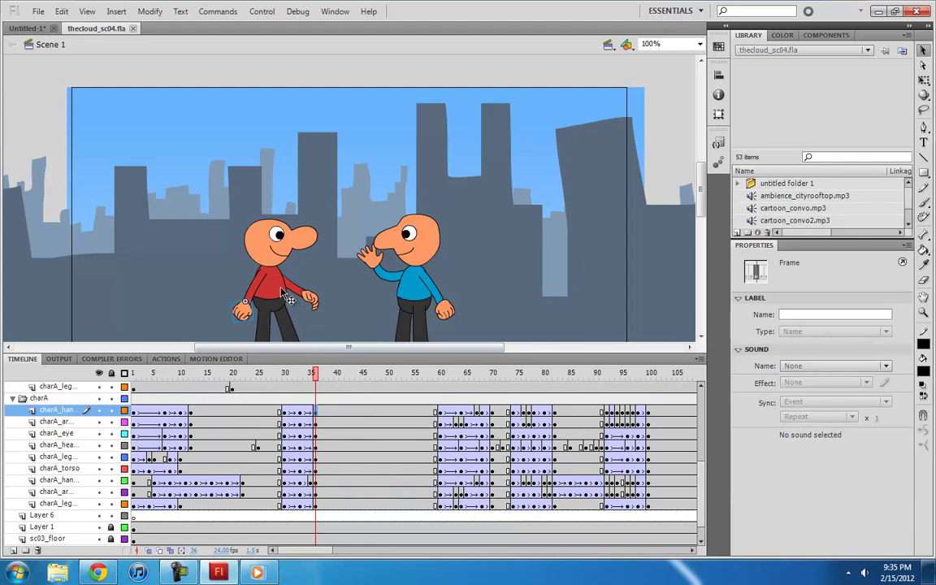
{"action": "key", "text": "ctrl+equal"}
{"action": "left_click_drag", "start_coordinate": [419, 140], "coordinate": [361, 213]}
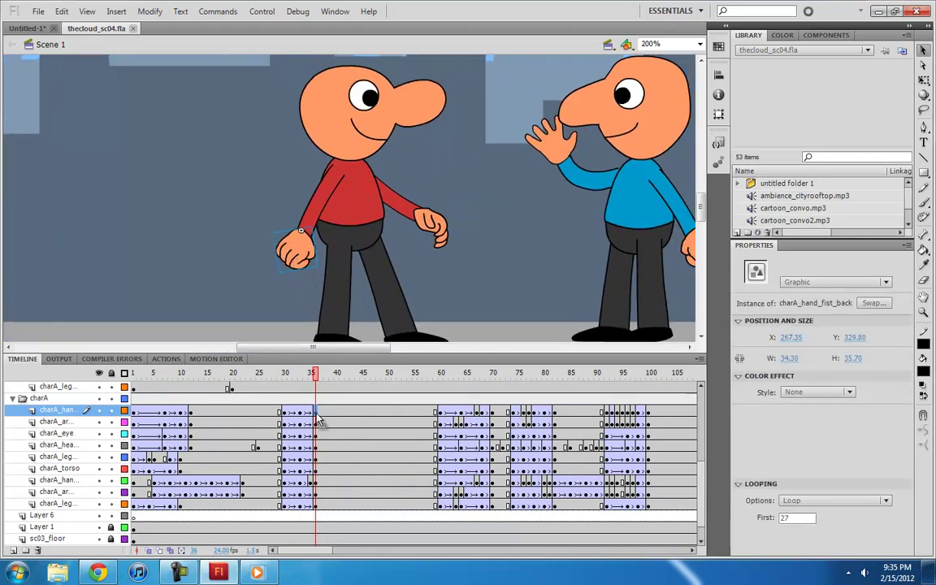
{"action": "left_click", "coordinate": [317, 422]}
{"action": "left_click", "coordinate": [320, 218]}
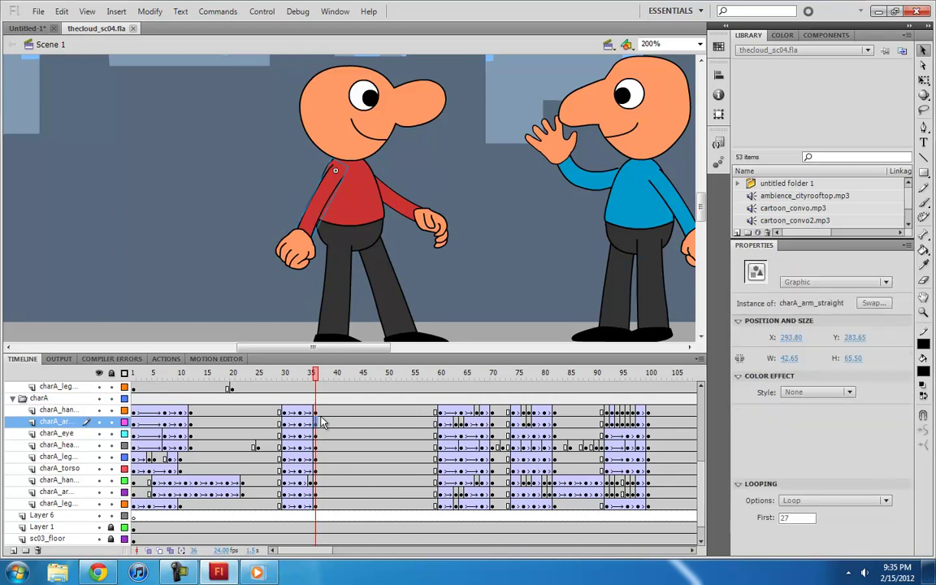
{"action": "left_click", "coordinate": [317, 435]}
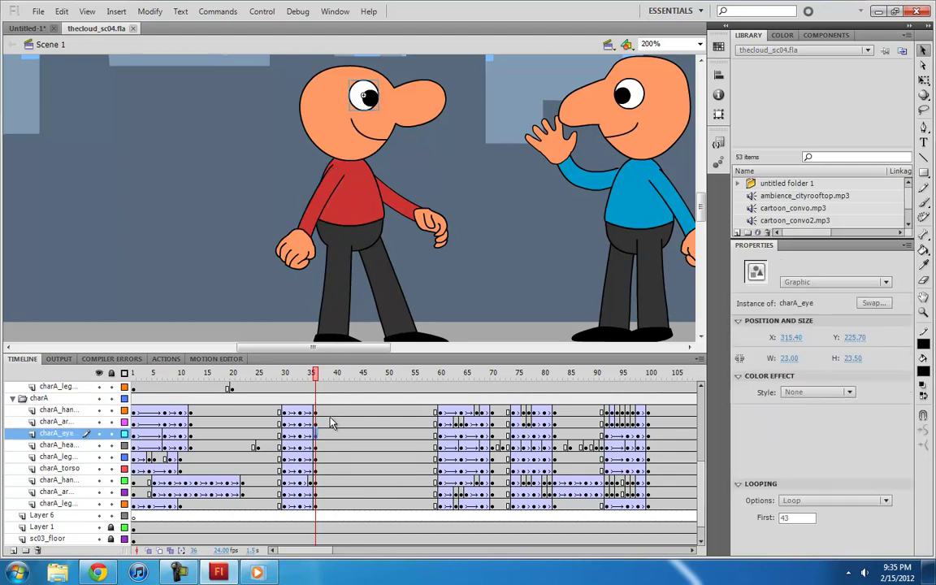
- Examine the red-shirted character's front leg, torso, back hand, back arm and back leg layers at frame 36
{"action": "left_click", "coordinate": [317, 457]}
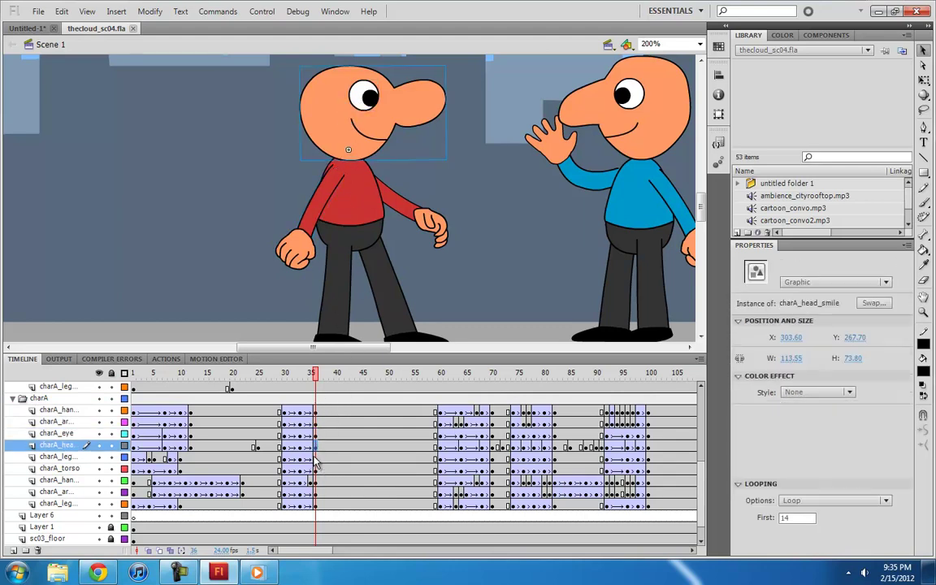
{"action": "left_click", "coordinate": [361, 260]}
{"action": "scroll", "coordinate": [361, 260], "scroll_direction": "down", "scroll_amount": 2}
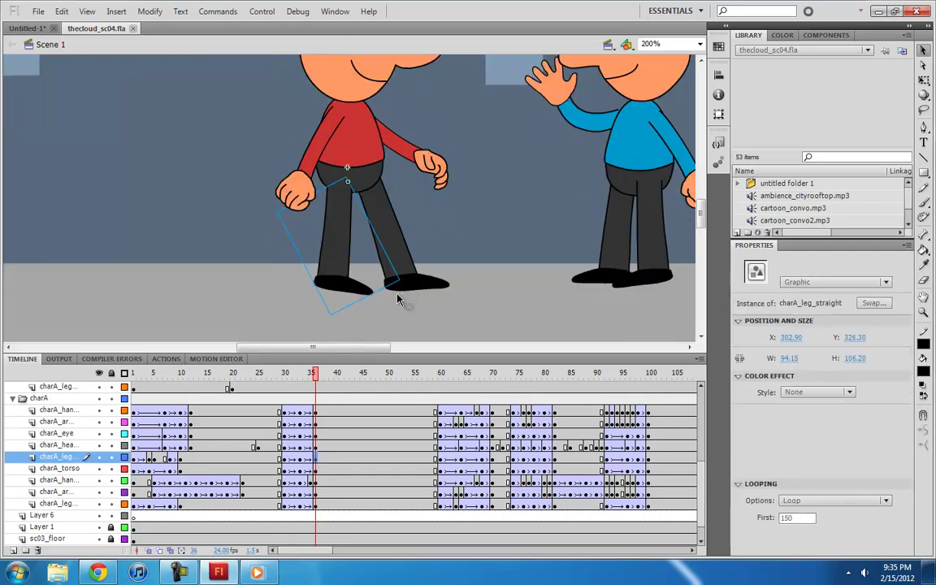
{"action": "left_click", "coordinate": [317, 470]}
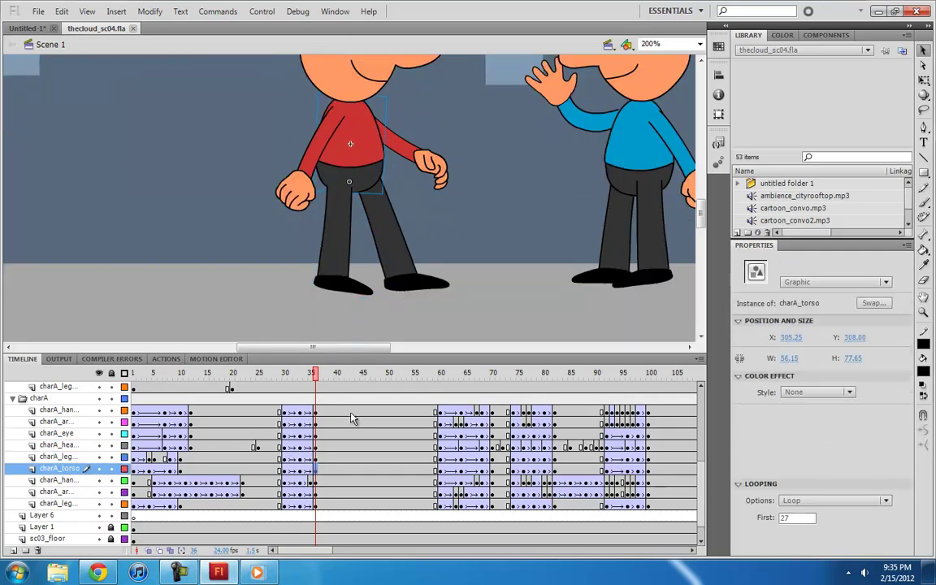
{"action": "left_click", "coordinate": [313, 482]}
{"action": "left_click", "coordinate": [432, 167]}
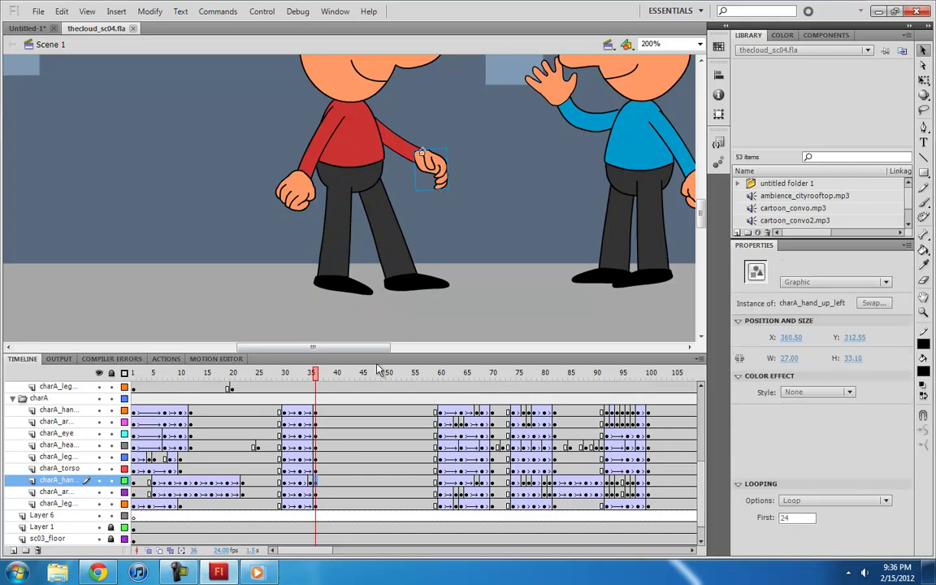
{"action": "left_click", "coordinate": [315, 492]}
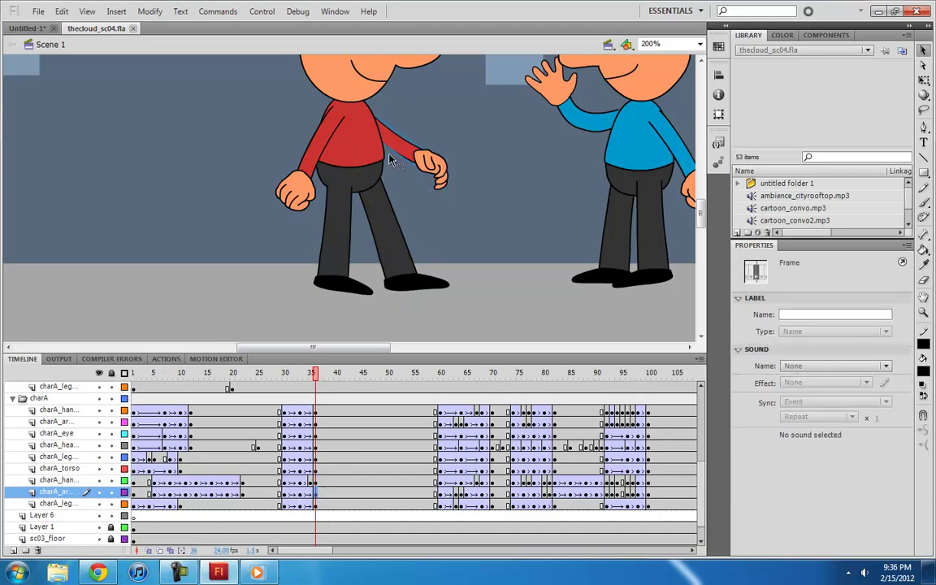
{"action": "left_click", "coordinate": [315, 505]}
{"action": "left_click", "coordinate": [408, 264]}
{"action": "scroll", "coordinate": [418, 264], "scroll_direction": "up", "scroll_amount": 3}
{"action": "scroll", "coordinate": [419, 265], "scroll_direction": "down", "scroll_amount": 3}
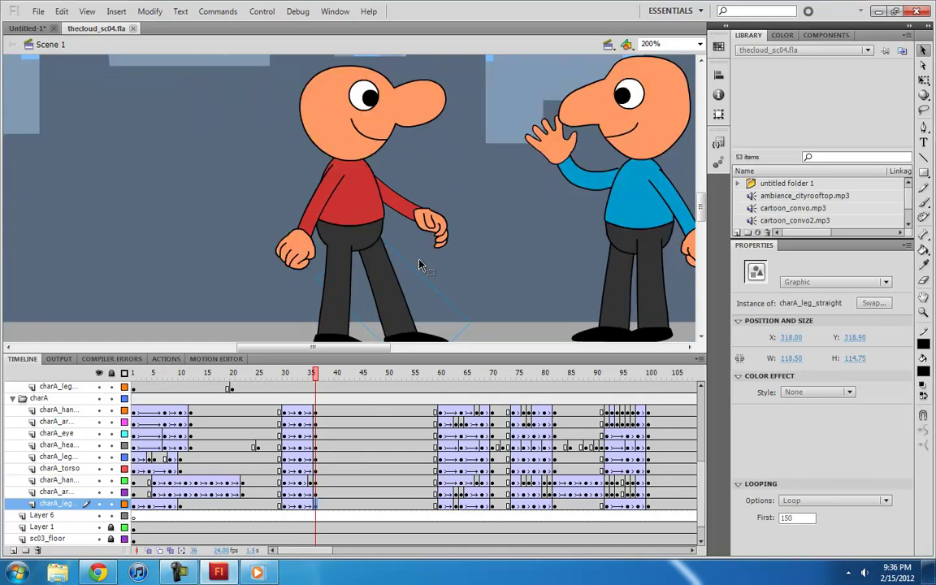
{"action": "key", "text": "ctrl+minus"}
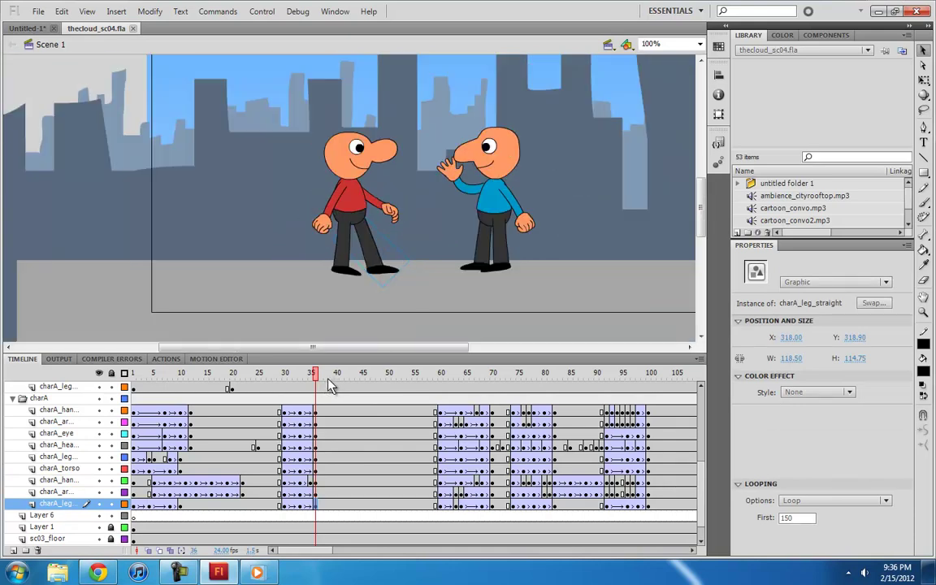
- Scrub the city scene forward past frame 77 to about frame 90 to see how the separate body parts move
{"action": "left_click_drag", "start_coordinate": [331, 385], "coordinate": [528, 387]}
{"action": "left_click_drag", "start_coordinate": [460, 347], "coordinate": [477, 349]}
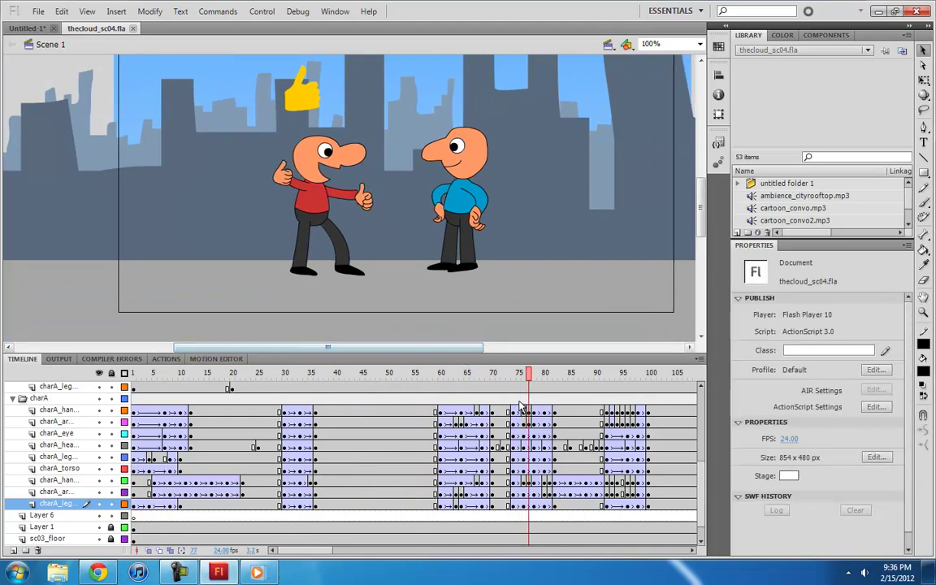
{"action": "left_click_drag", "start_coordinate": [524, 376], "coordinate": [597, 392]}
- Return to the Untitled-1 drawing, shrink the timeline area and fill the capped character's empty eye with white
{"action": "left_click", "coordinate": [28, 28]}
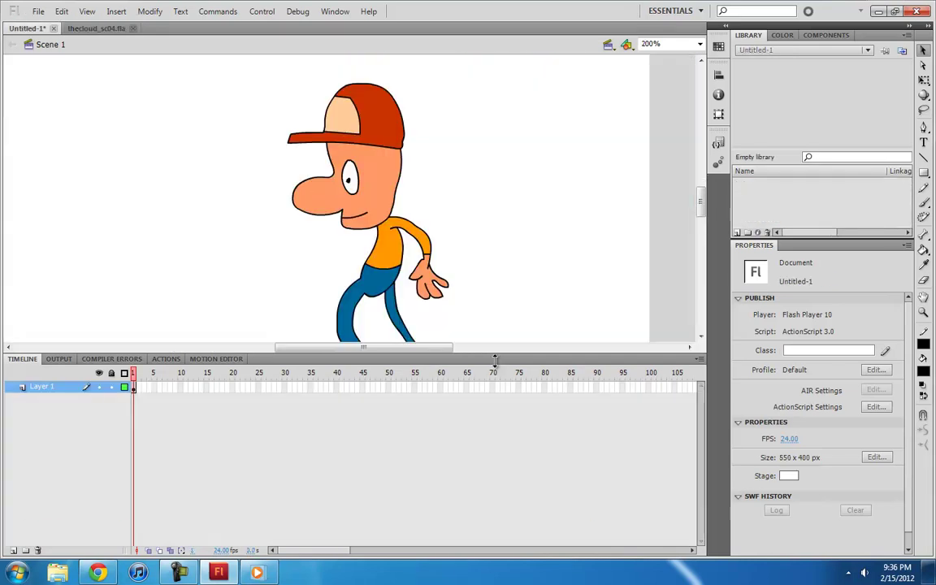
{"action": "left_click_drag", "start_coordinate": [366, 353], "coordinate": [349, 468]}
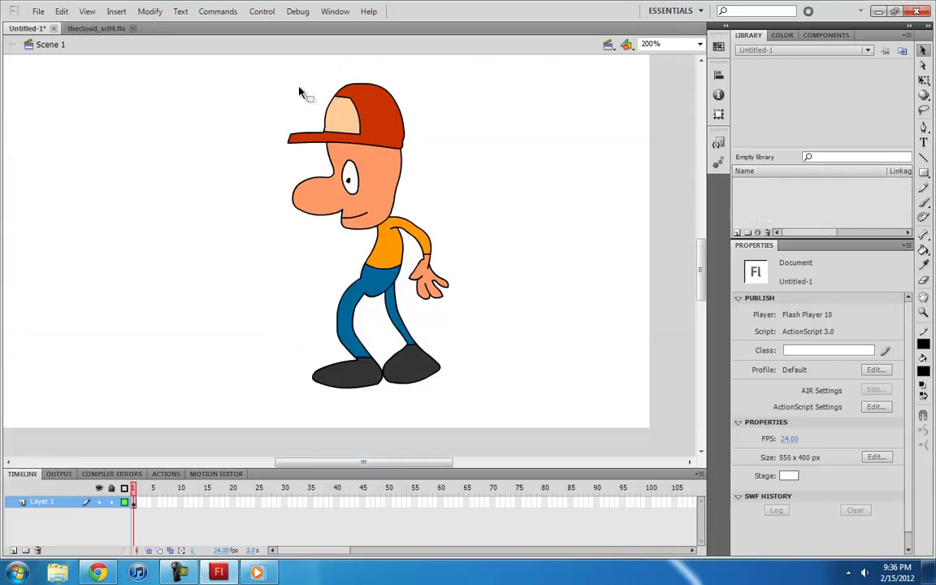
{"action": "double_click", "coordinate": [383, 176]}
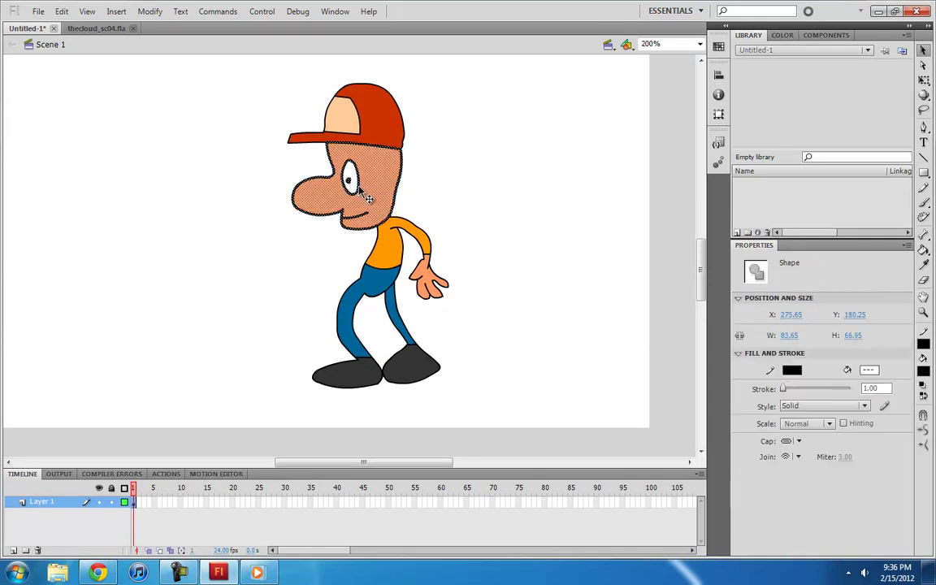
{"action": "left_click", "coordinate": [923, 372]}
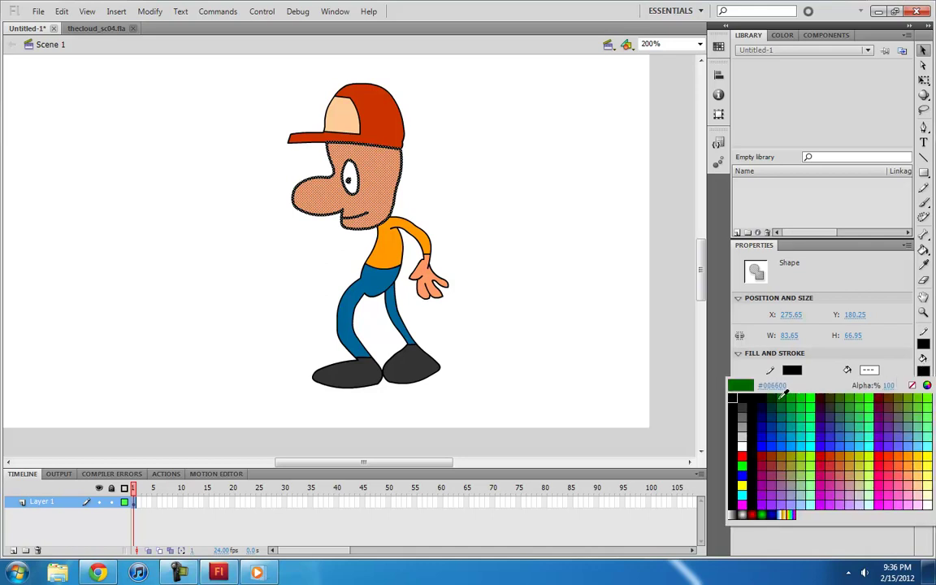
{"action": "left_click", "coordinate": [745, 440]}
{"action": "key", "text": "ctrl+z"}
{"action": "key", "text": "k"}
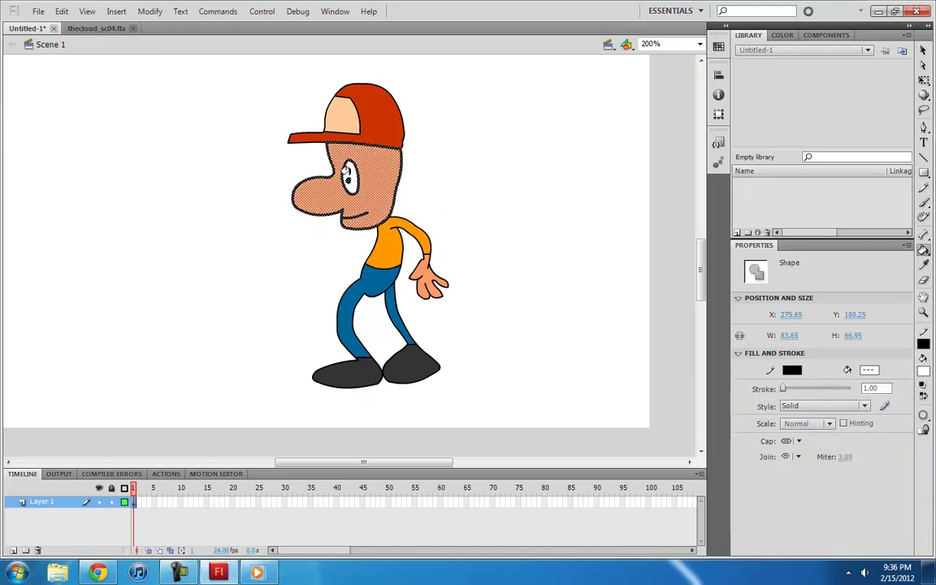
{"action": "left_click", "coordinate": [350, 173]}
{"action": "key", "text": "v"}
{"action": "left_click", "coordinate": [352, 173]}
{"action": "left_click", "coordinate": [407, 195]}
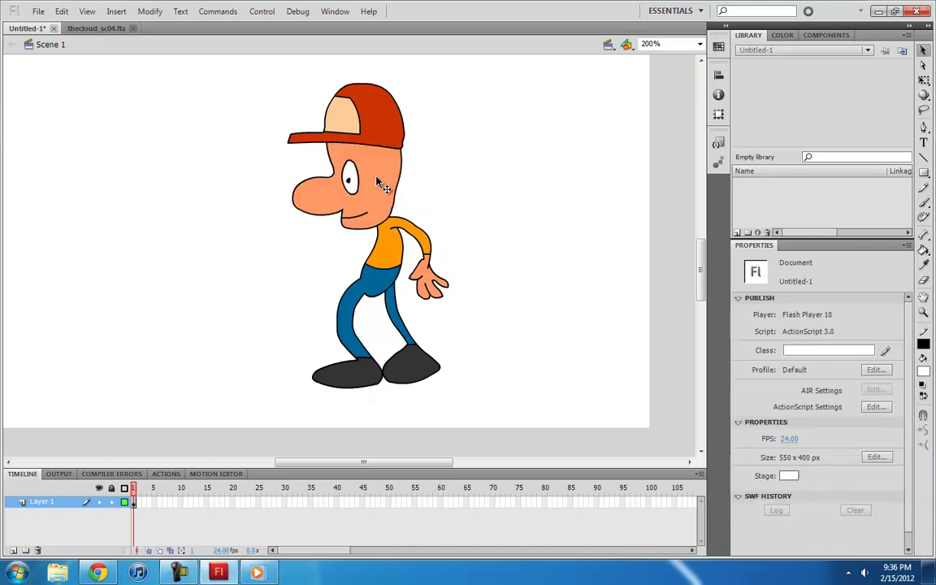
- Convert the whole head, including the eye, cap and cap front patch, into a graphic symbol named bill_head
{"action": "double_click", "coordinate": [382, 192]}
{"action": "left_click", "coordinate": [381, 134], "text": "shift"}
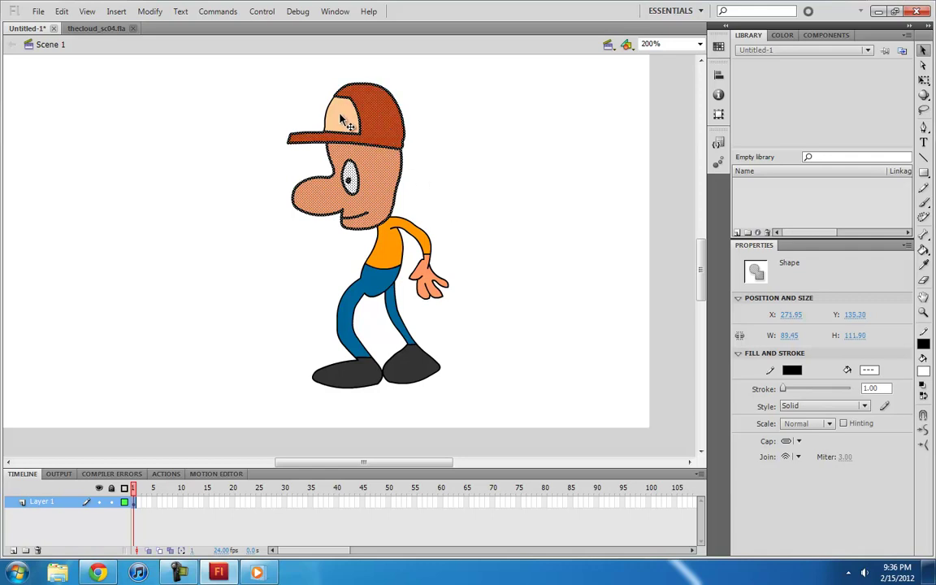
{"action": "left_click", "coordinate": [342, 119], "text": "shift"}
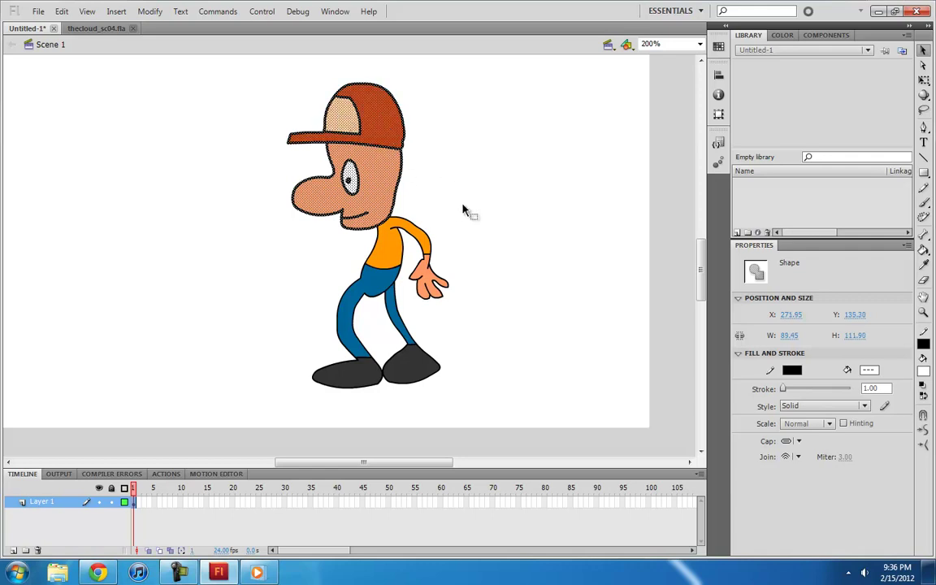
{"action": "key", "text": "F8"}
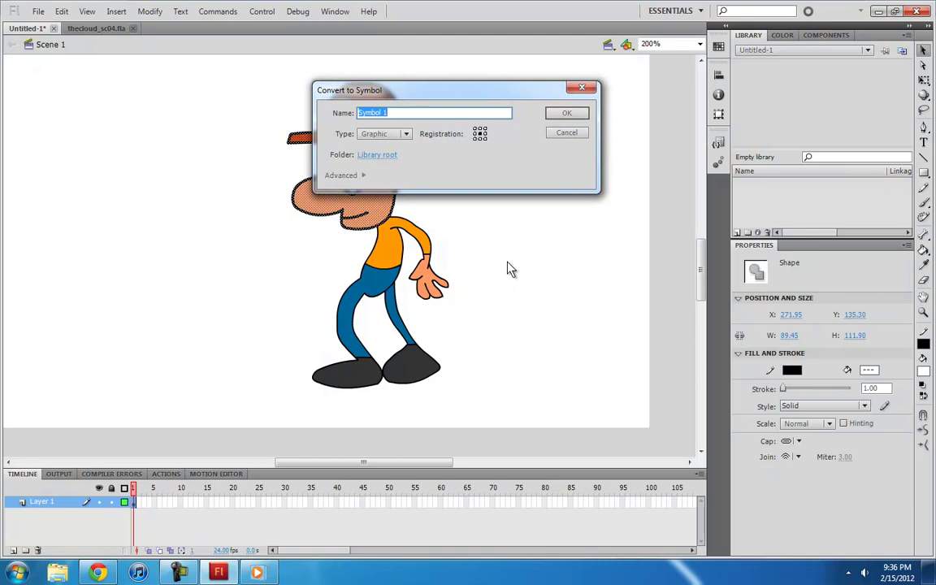
{"action": "type", "text": "bill_head"}
{"action": "left_click", "coordinate": [561, 113]}
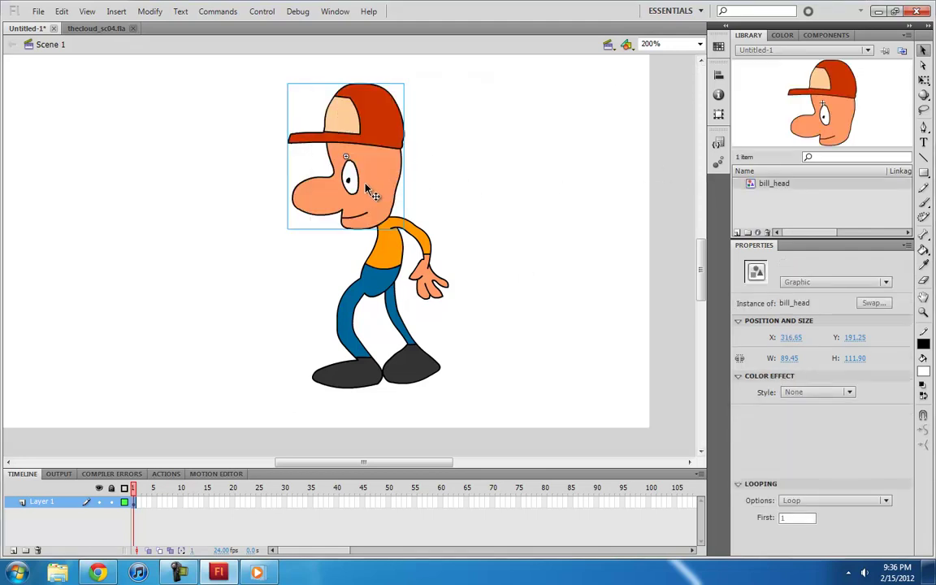
- Draw a short line across the shoulder with object snapping switched on to close the arm off from the torso
{"action": "left_click", "coordinate": [415, 269]}
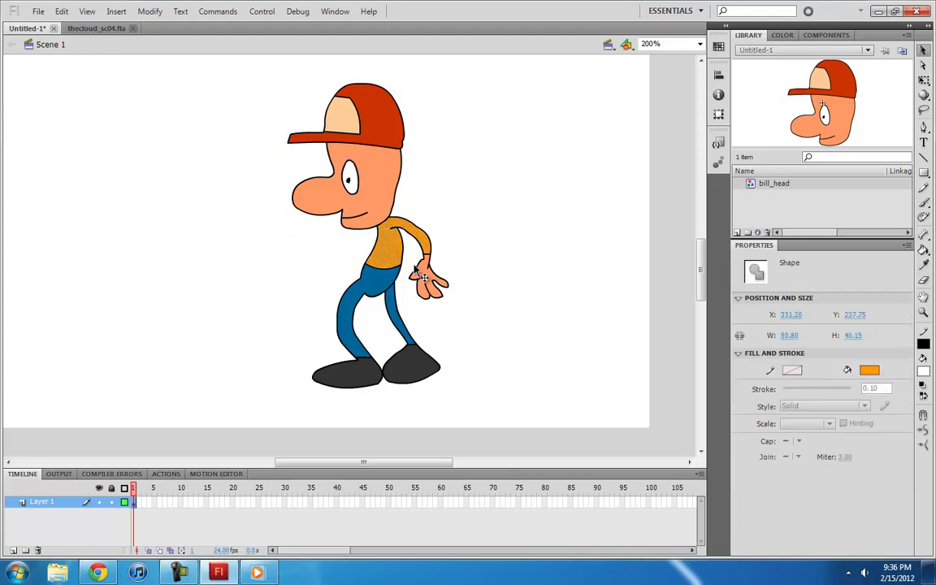
{"action": "key", "text": "ctrl+equal"}
{"action": "key", "text": "space"}
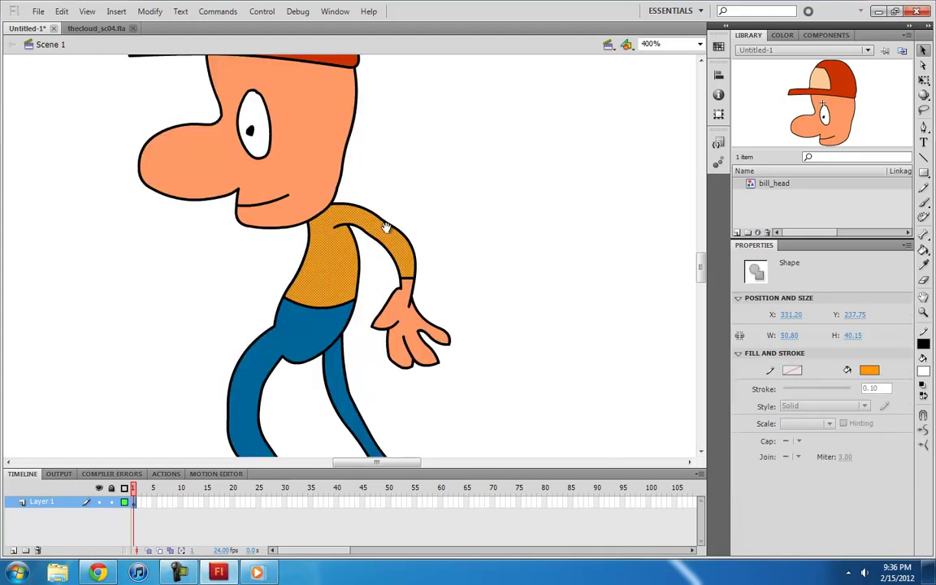
{"action": "left_click_drag", "start_coordinate": [386, 227], "coordinate": [423, 185]}
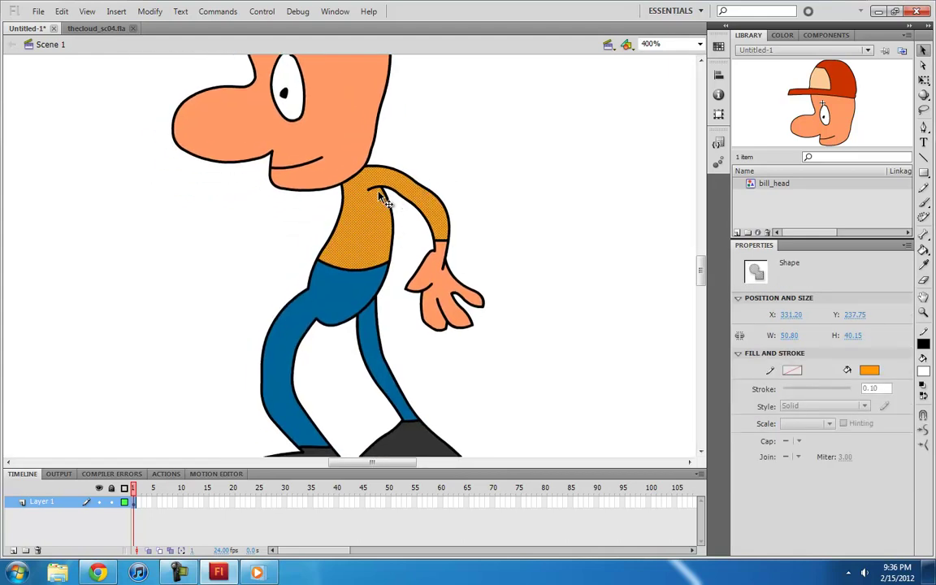
{"action": "key", "text": "ctrl+shift+a"}
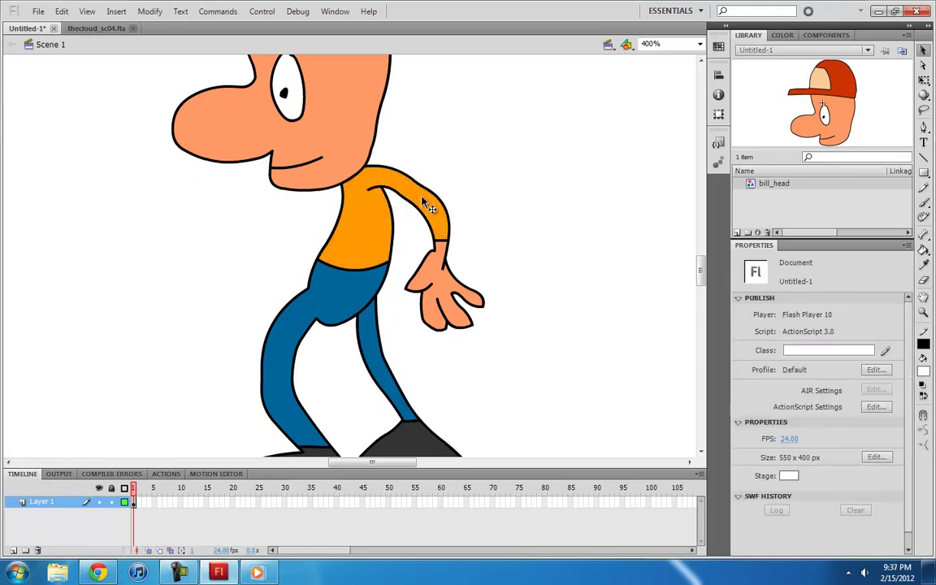
{"action": "key", "text": "n"}
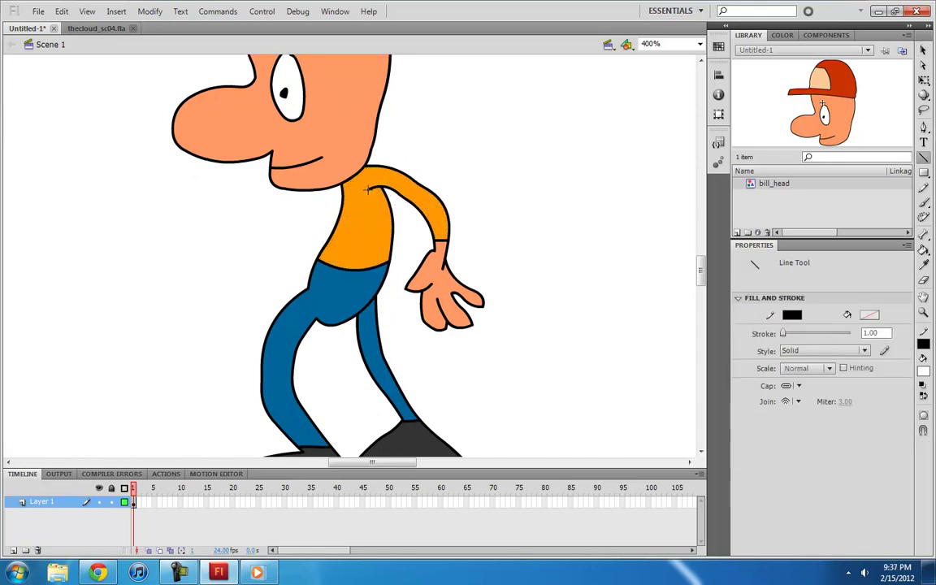
{"action": "left_click", "coordinate": [924, 431]}
{"action": "key", "text": "v"}
- Convert the arm together with its hand and outlines into a graphic symbol named bill_arm
{"action": "left_click", "coordinate": [400, 192]}
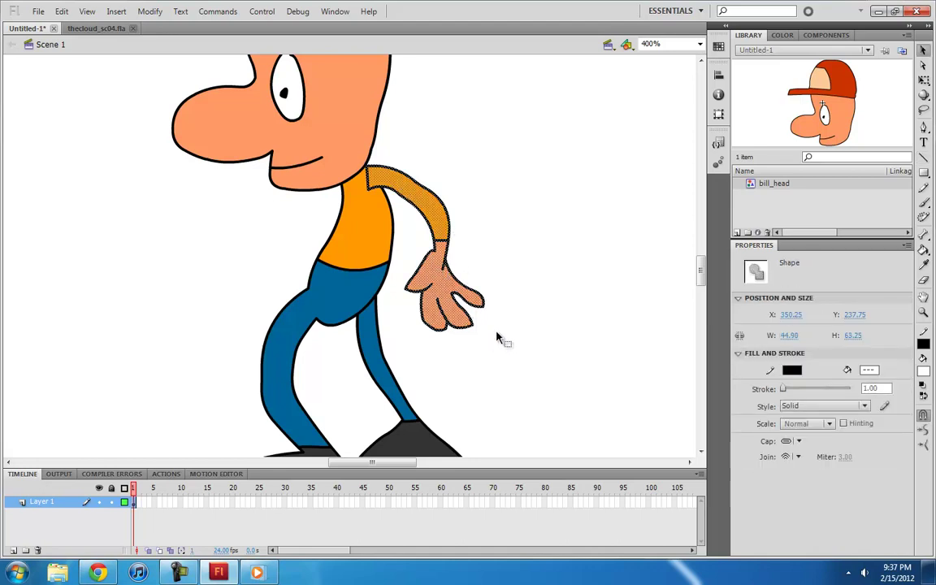
{"action": "key", "text": "F8"}
{"action": "type", "text": "bil"}
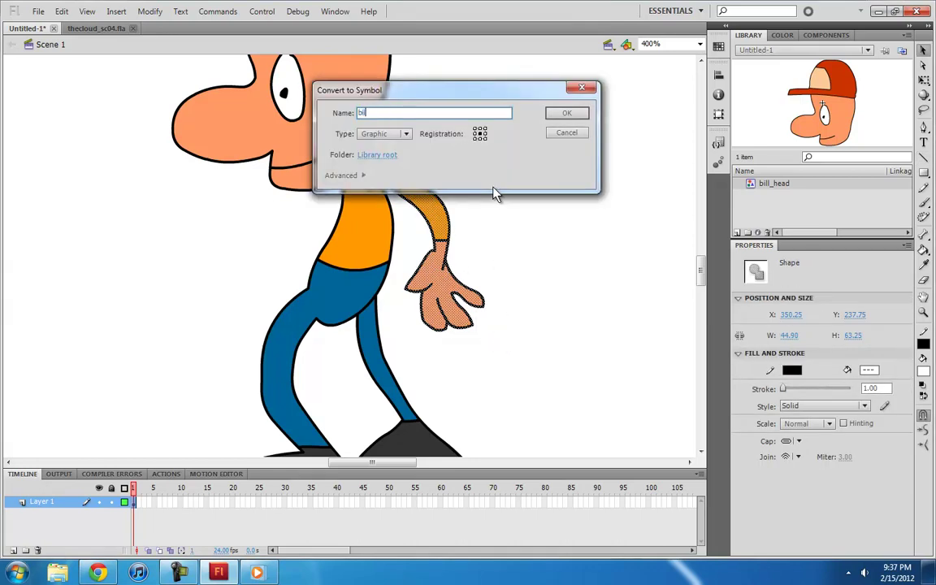
{"action": "type", "text": "l_arm"}
{"action": "left_click", "coordinate": [573, 114]}
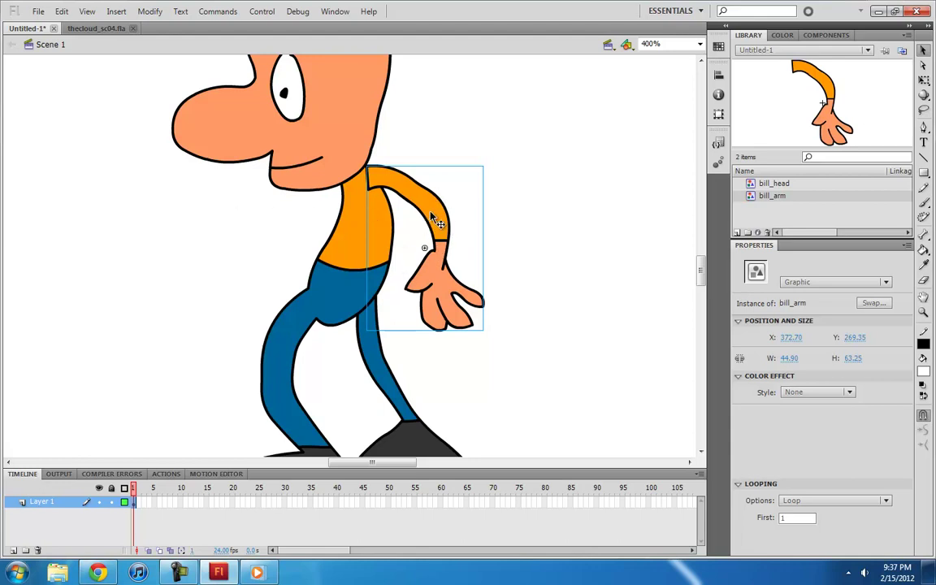
- Try to rotate the arm symbol around its centre point with Free Transform
{"action": "left_click", "coordinate": [349, 261]}
{"action": "left_click", "coordinate": [429, 235]}
{"action": "left_click", "coordinate": [441, 244]}
{"action": "key", "text": "q"}
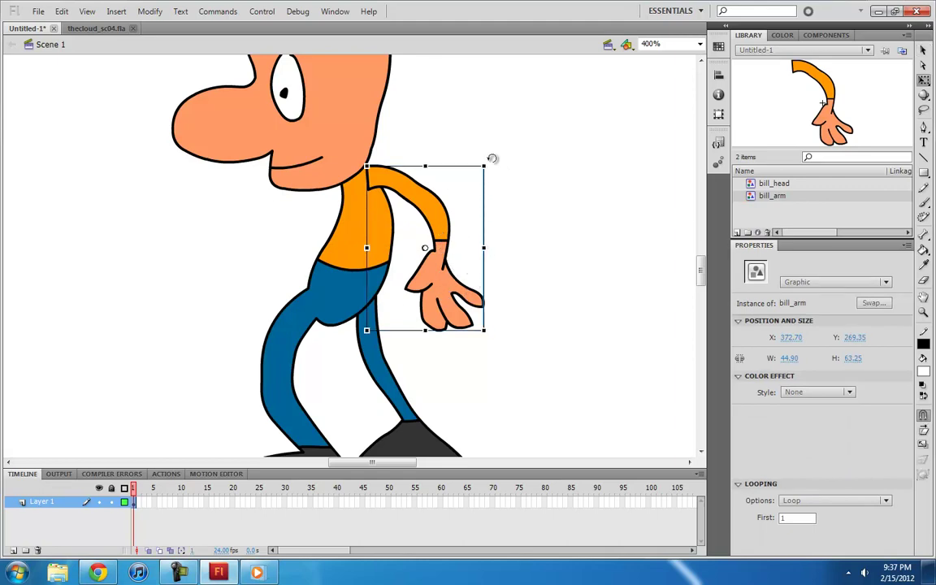
{"action": "left_click_drag", "start_coordinate": [493, 157], "coordinate": [458, 277]}
- Edit the bill_arm symbol and move its artwork so the shoulder end sits on the registration point
{"action": "double_click", "coordinate": [439, 218]}
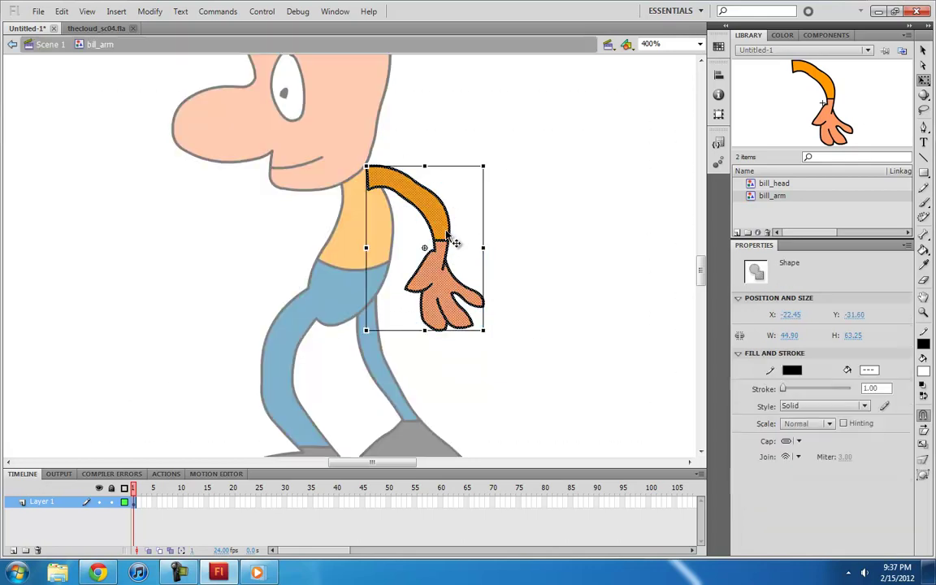
{"action": "left_click_drag", "start_coordinate": [441, 230], "coordinate": [494, 295]}
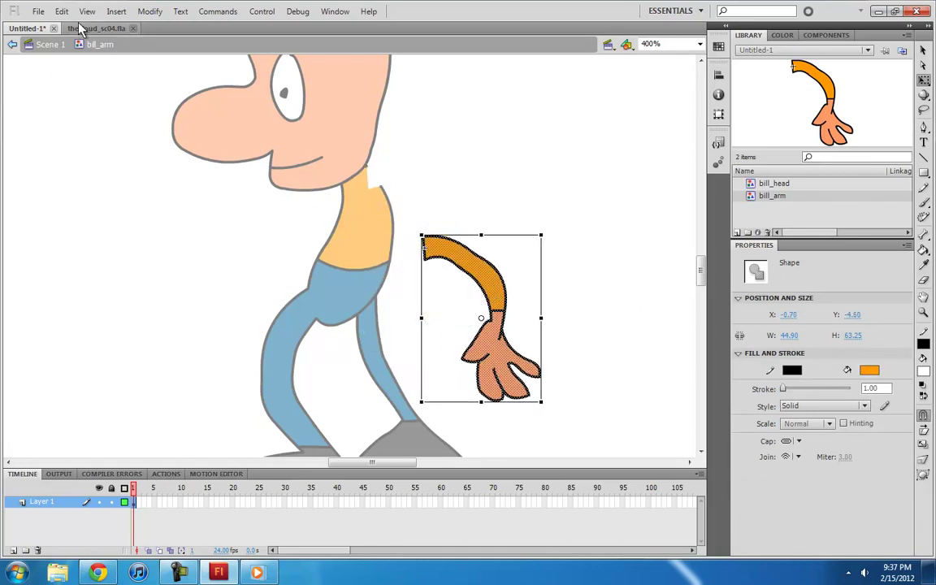
- Return to the main scene and move the arm symbol back against the torso's shoulder
{"action": "left_click", "coordinate": [51, 44]}
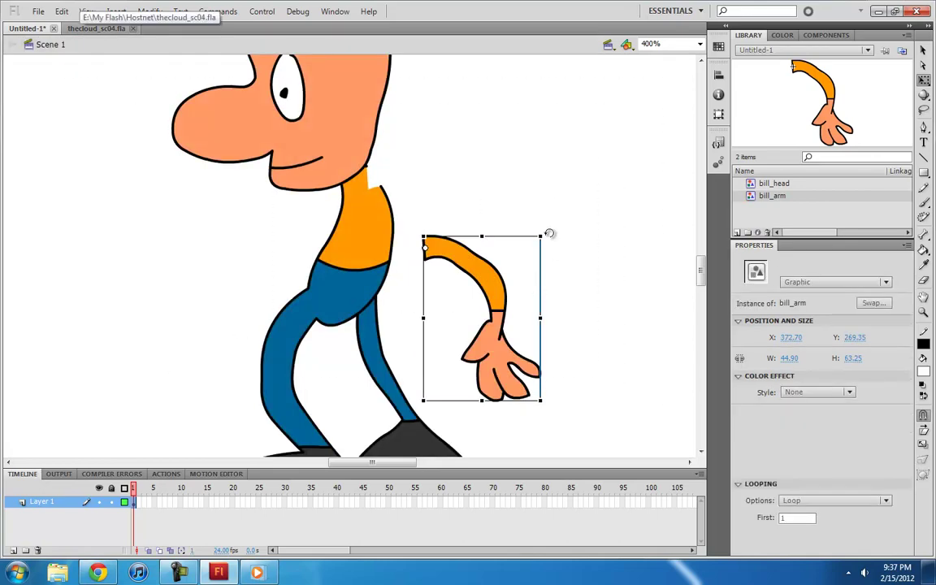
{"action": "left_click_drag", "start_coordinate": [512, 232], "coordinate": [536, 244]}
{"action": "left_click_drag", "start_coordinate": [470, 274], "coordinate": [412, 195]}
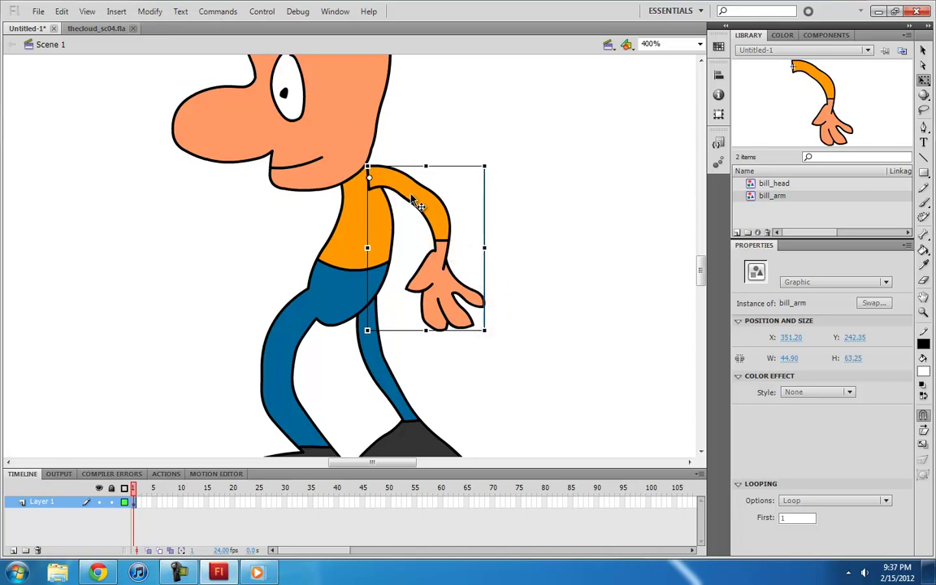
- Inside the bill_arm symbol, bow the shoulder end outward and remove its closing line, returning to the main scene
{"action": "key", "text": "Escape"}
{"action": "double_click", "coordinate": [417, 203]}
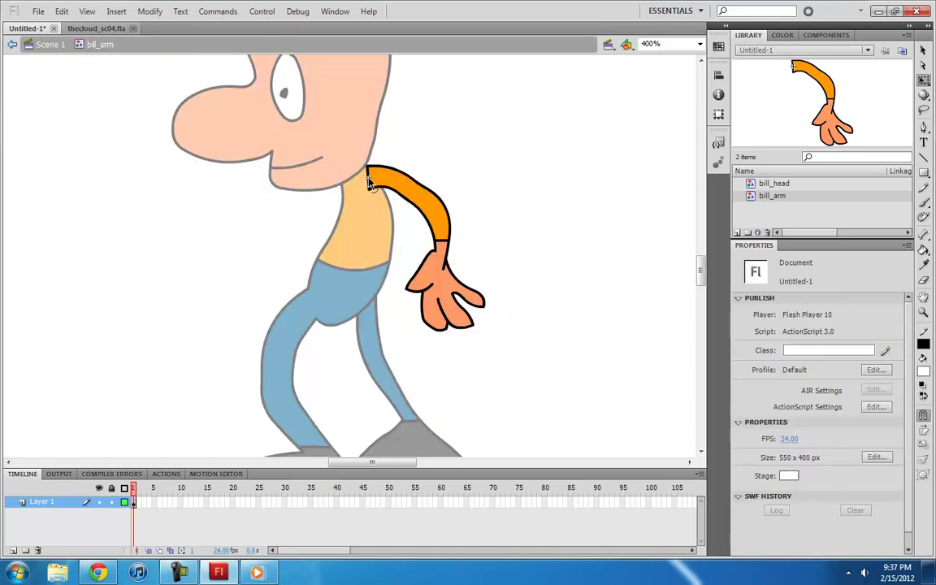
{"action": "left_click", "coordinate": [369, 179]}
{"action": "left_click", "coordinate": [396, 225]}
{"action": "left_click", "coordinate": [49, 44]}
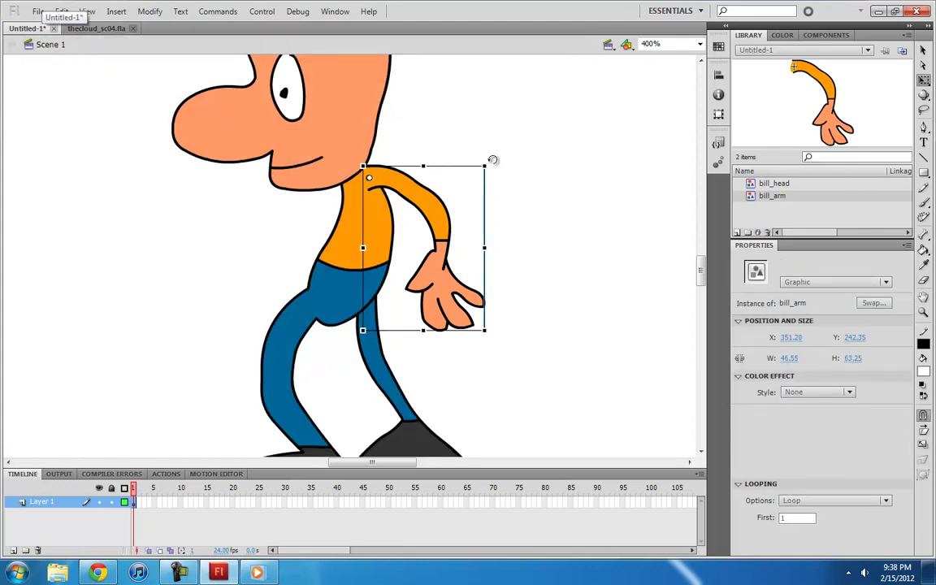
- Test the arm symbol's rotation around its shoulder pivot and undo it
{"action": "left_click_drag", "start_coordinate": [492, 160], "coordinate": [486, 244]}
{"action": "key", "text": "ctrl+z"}
{"action": "left_click", "coordinate": [356, 226]}
{"action": "left_click", "coordinate": [373, 185]}
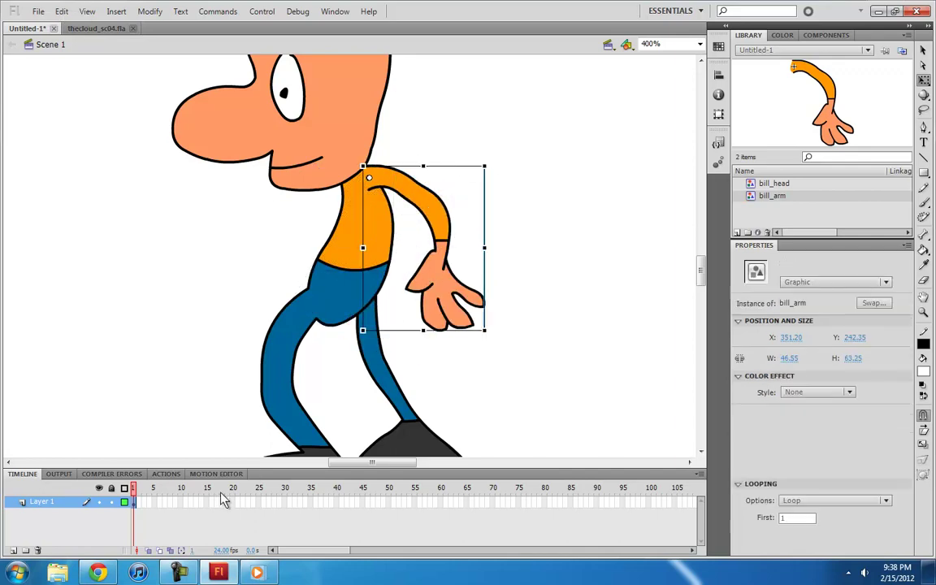
- With the arm moved clear of the torso, extend the back outline up to the neck and fill the remaining gap with the shirt's orange
{"action": "left_click_drag", "start_coordinate": [397, 201], "coordinate": [433, 202]}
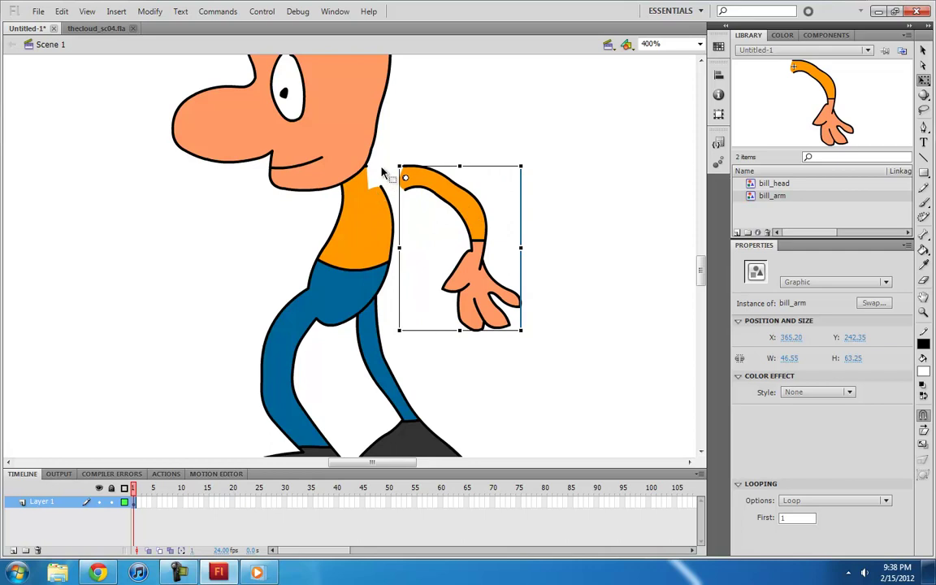
{"action": "left_click", "coordinate": [384, 173]}
{"action": "mouse_move", "coordinate": [381, 188]}
{"action": "left_mouse_down"}
{"action": "mouse_move", "coordinate": [367, 166]}
{"action": "mouse_move", "coordinate": [384, 187]}
{"action": "left_mouse_up"}
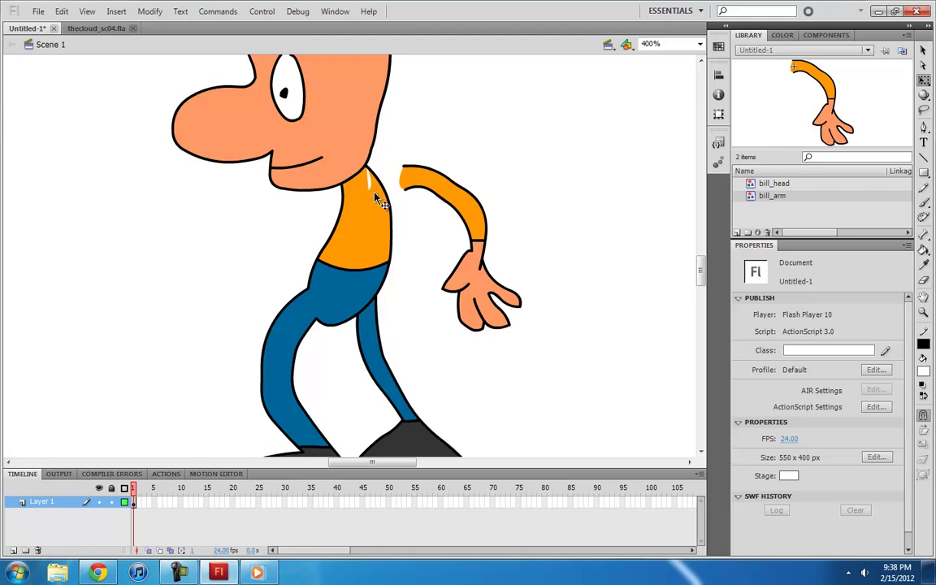
{"action": "key", "text": "i"}
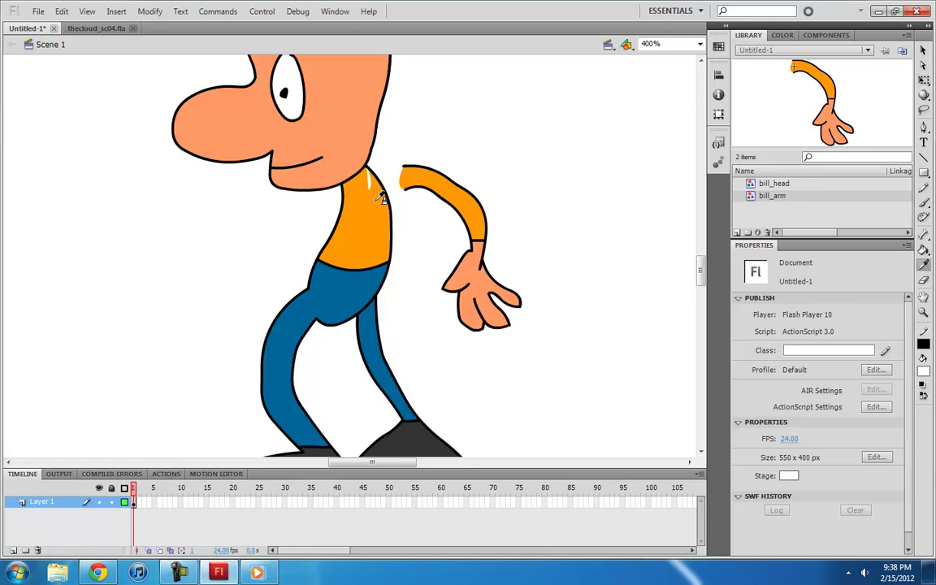
{"action": "left_click", "coordinate": [378, 193]}
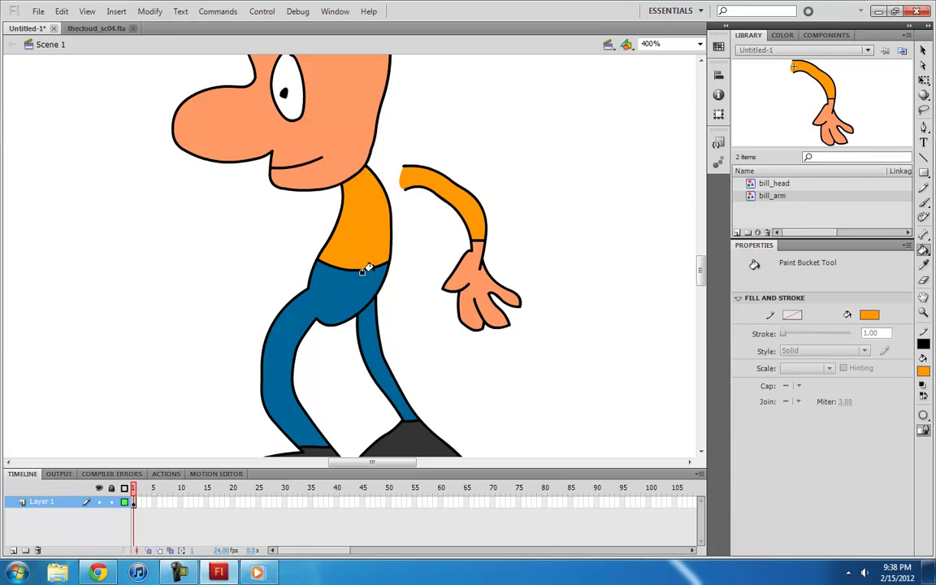
- Draw a line across the top of the front leg to separate it from the hips and bow it toward the hips
{"action": "left_click_drag", "start_coordinate": [314, 306], "coordinate": [317, 202]}
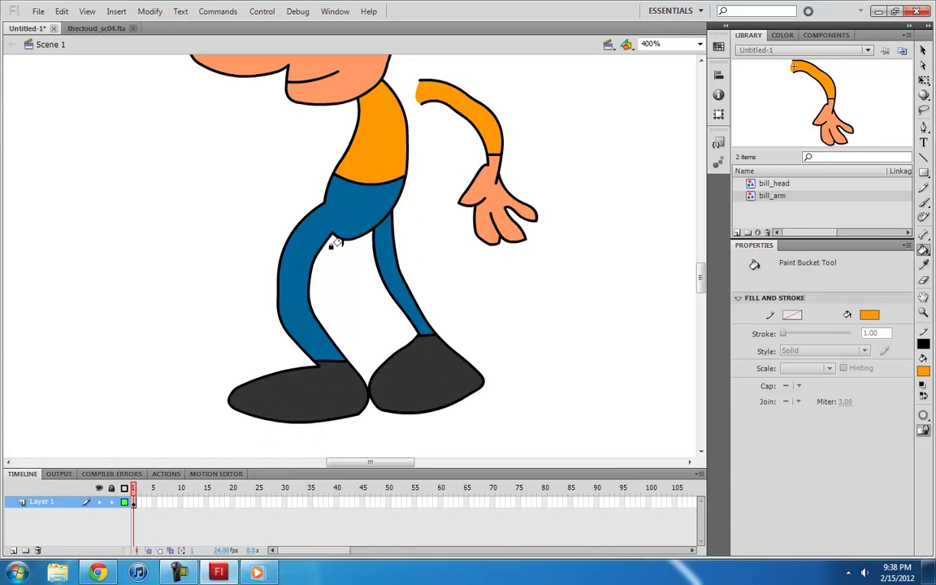
{"action": "key", "text": "n"}
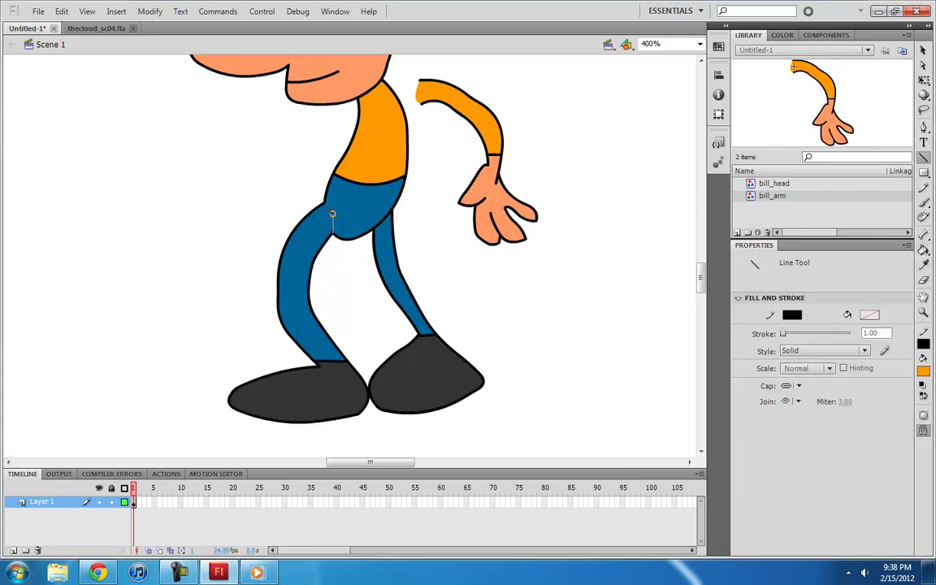
{"action": "key", "text": "v"}
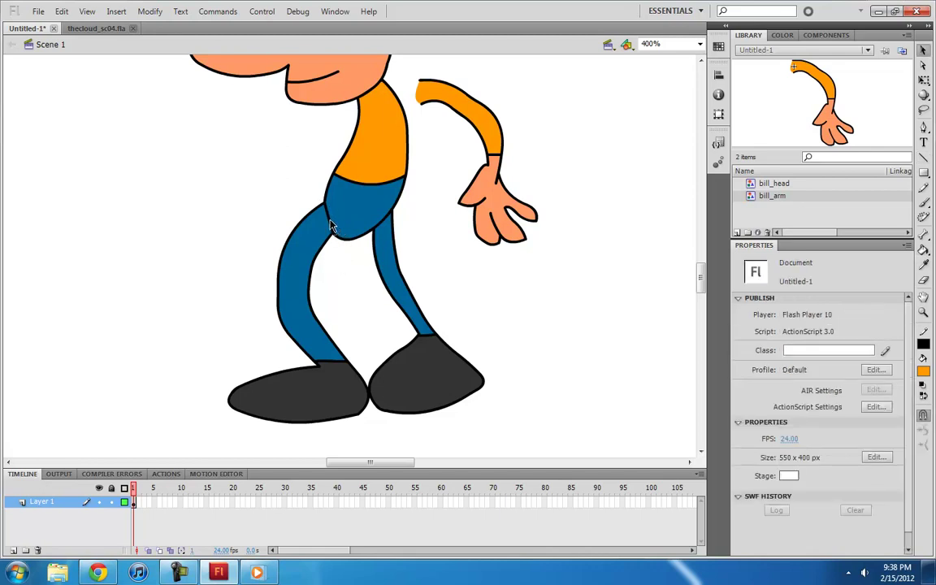
- Convert the front leg together with its shoe and outlines into a graphic symbol named bill_leg
{"action": "left_click", "coordinate": [313, 261]}
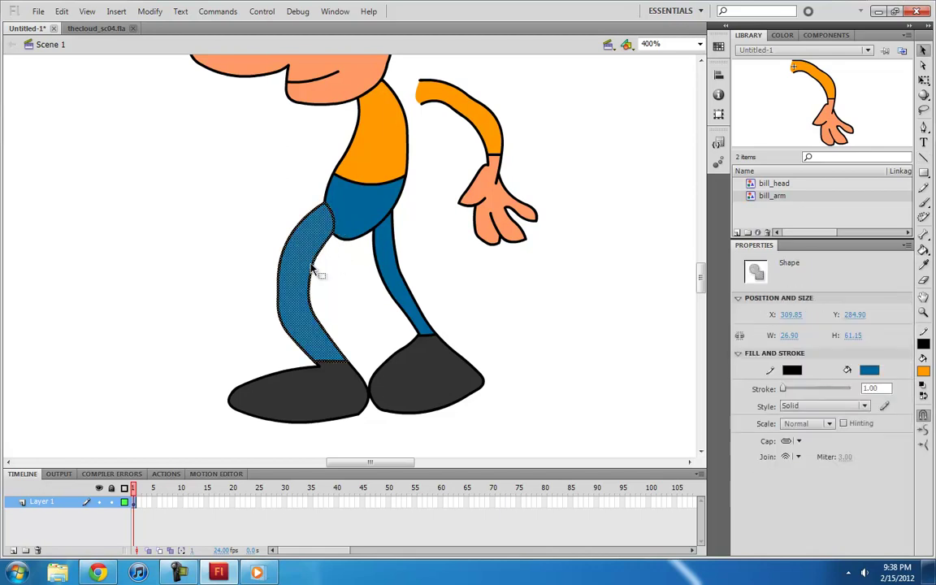
{"action": "left_click", "coordinate": [338, 401], "text": "shift"}
{"action": "key", "text": "F8"}
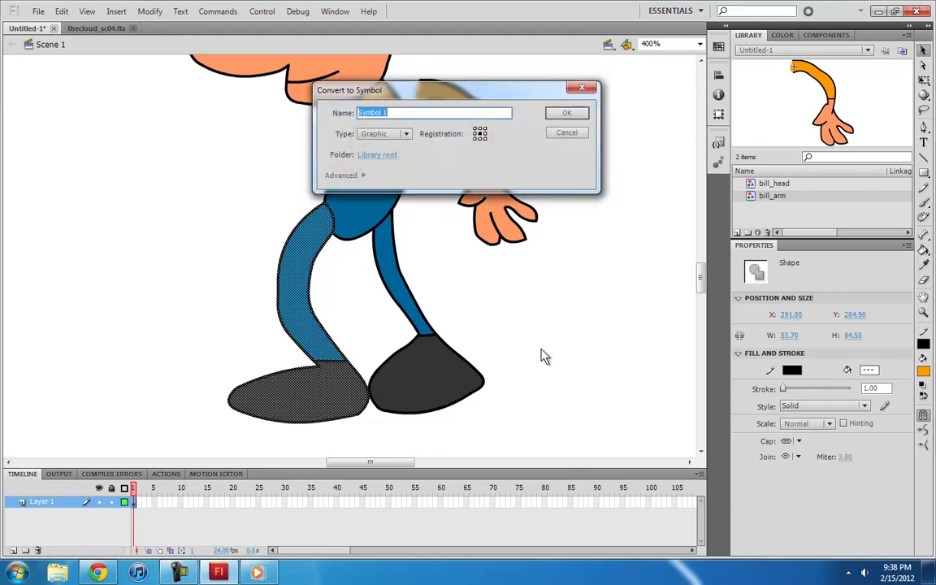
{"action": "type", "text": "bill_leg"}
{"action": "left_click", "coordinate": [567, 116]}
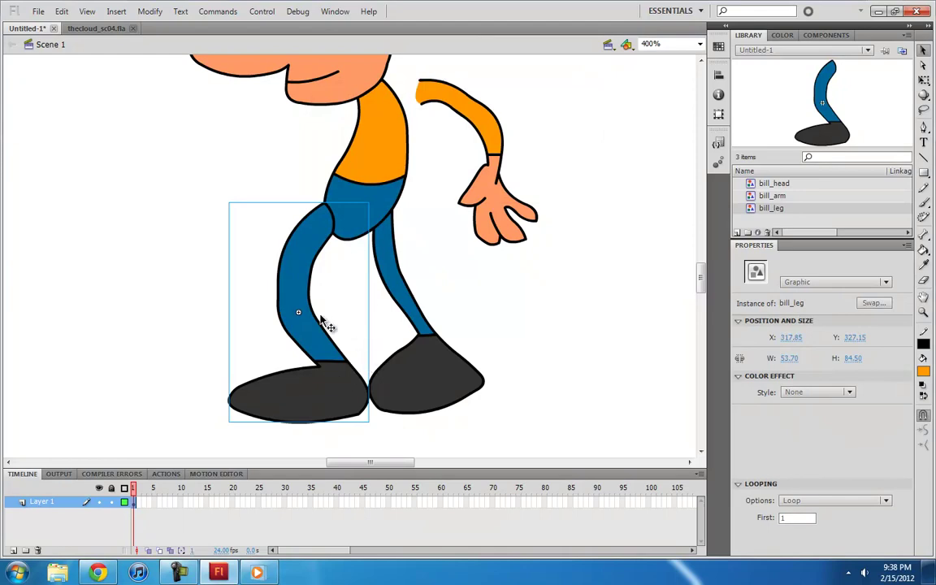
- Edit the bill_leg symbol, moving its artwork so the hip end sits on the registration point, and return to the main scene
{"action": "double_click", "coordinate": [325, 333]}
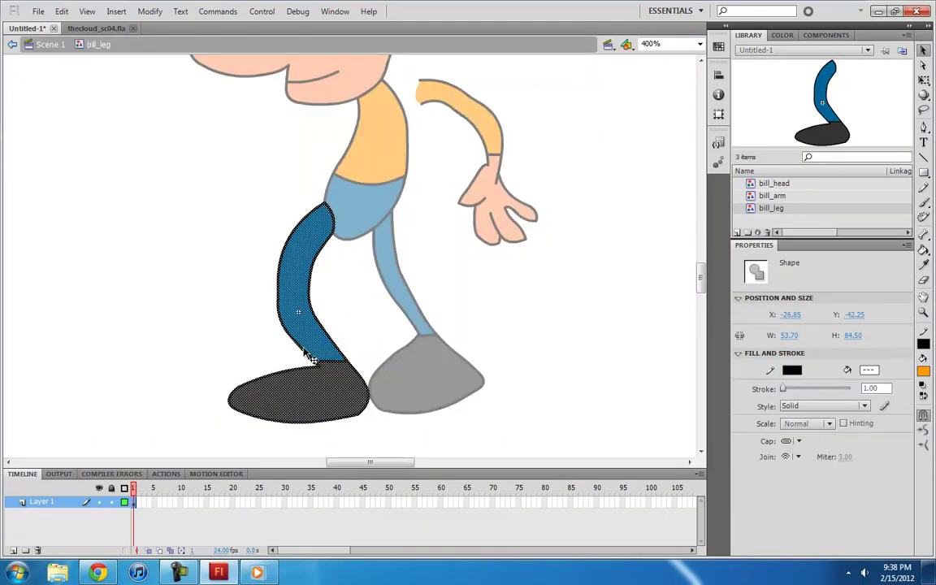
{"action": "left_click_drag", "start_coordinate": [309, 259], "coordinate": [279, 355]}
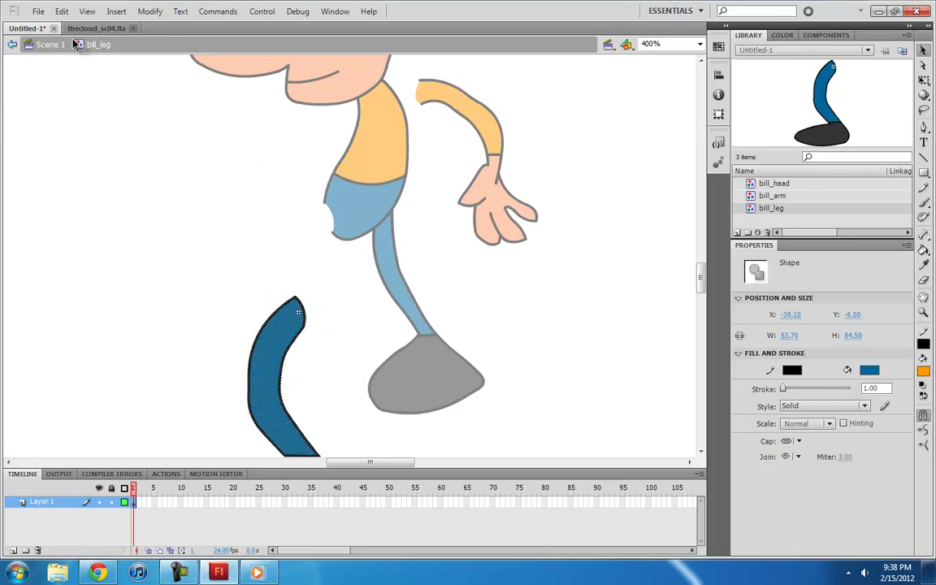
{"action": "left_click", "coordinate": [47, 46]}
- Test the front leg's rotation around its hip pivot with Free Transform and undo it
{"action": "scroll", "coordinate": [360, 345], "scroll_direction": "down", "scroll_amount": 3}
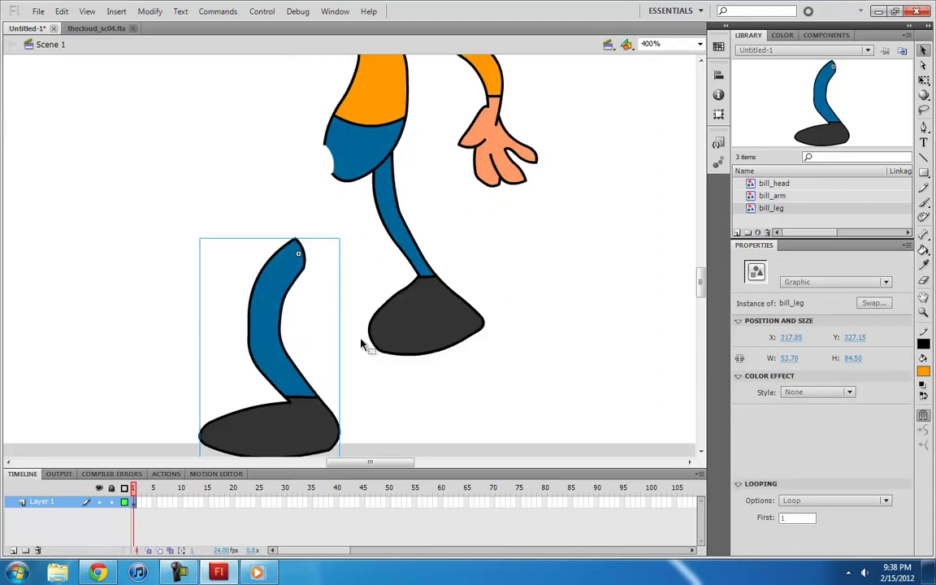
{"action": "key", "text": "q"}
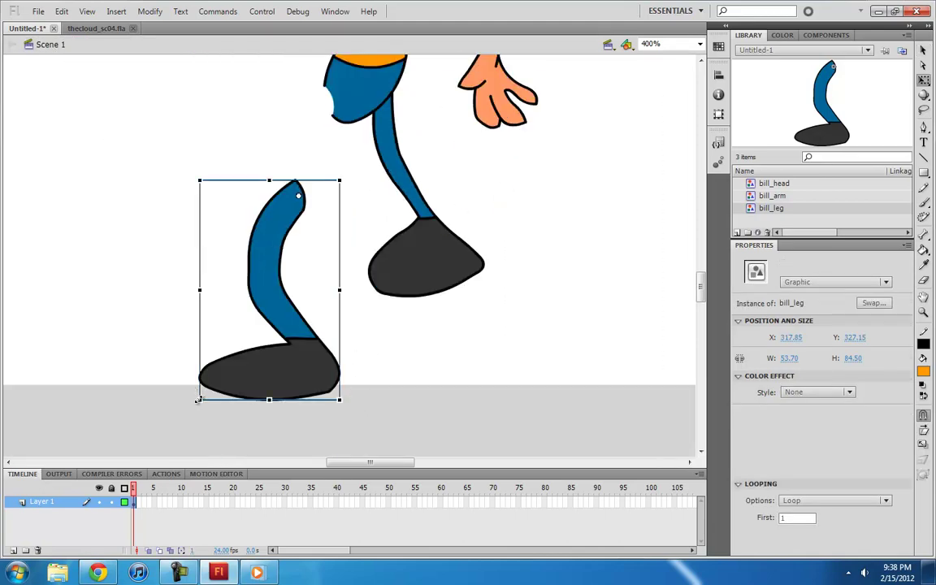
{"action": "left_click_drag", "start_coordinate": [199, 401], "coordinate": [143, 224]}
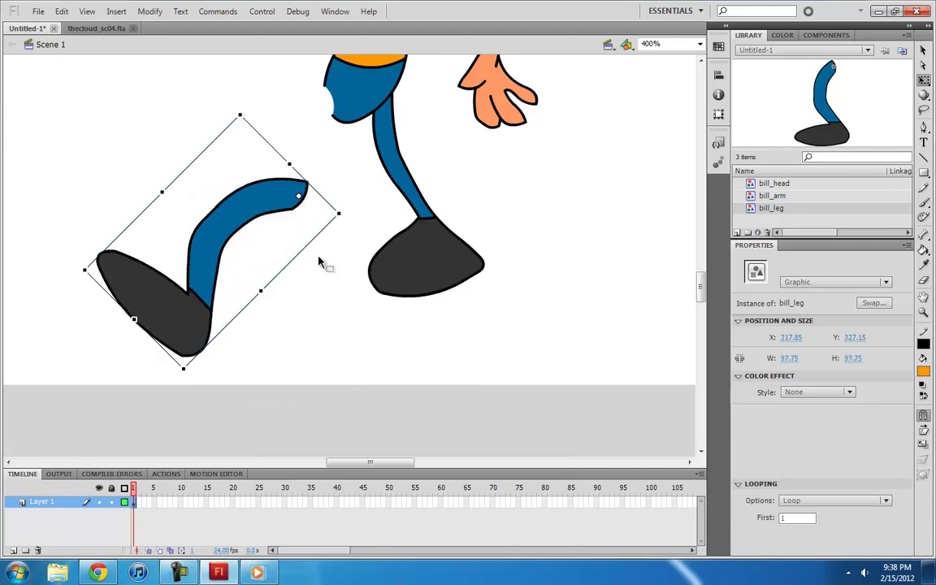
{"action": "key", "text": "ctrl+z"}
- Move the front leg back against the hips and delete the closing line across its top inside the bill_leg symbol
{"action": "scroll", "coordinate": [350, 253], "scroll_direction": "up", "scroll_amount": 3}
{"action": "left_click_drag", "start_coordinate": [286, 365], "coordinate": [311, 271]}
{"action": "double_click", "coordinate": [319, 230]}
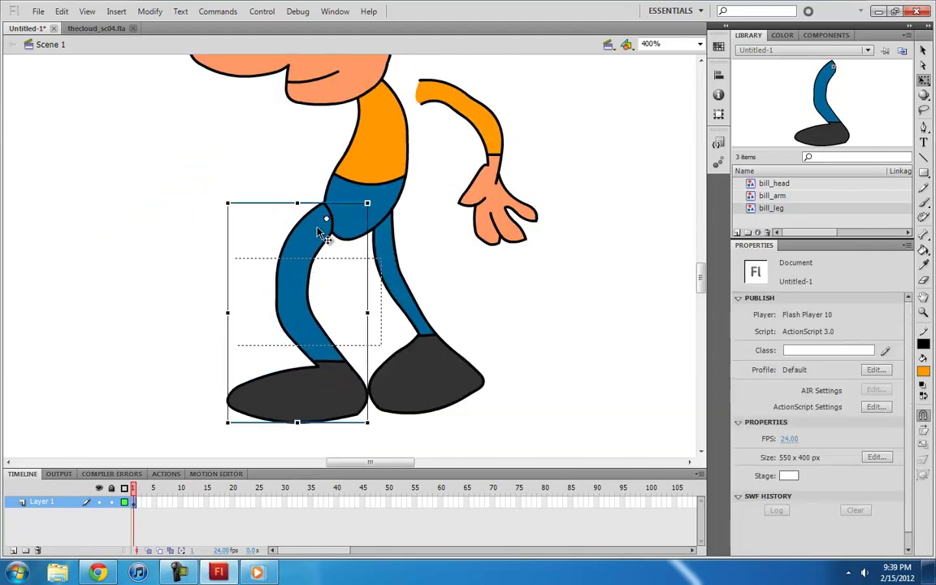
{"action": "left_click", "coordinate": [351, 268]}
{"action": "left_click", "coordinate": [327, 221]}
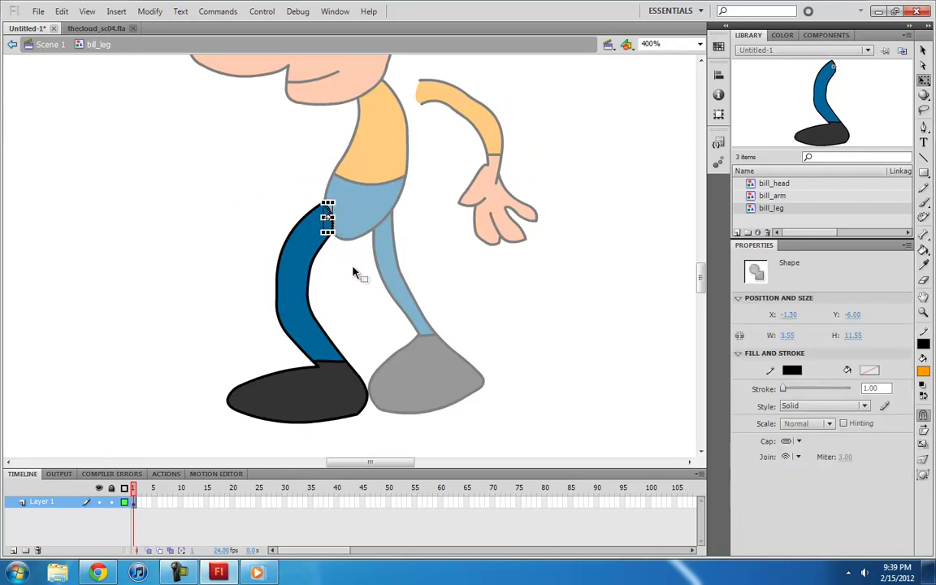
{"action": "left_click", "coordinate": [355, 274]}
{"action": "left_click", "coordinate": [50, 45]}
{"action": "left_click", "coordinate": [298, 268]}
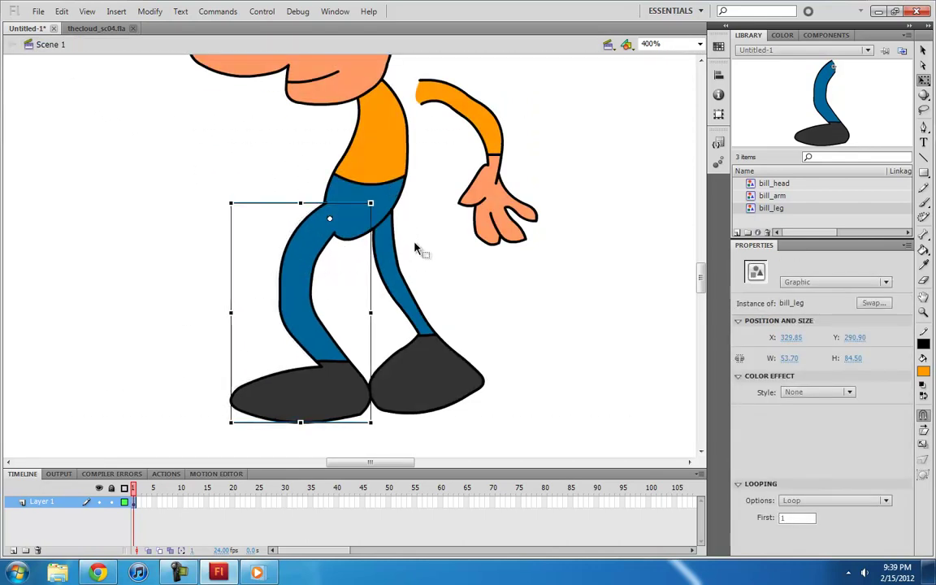
- Convert the rear leg together with its shoe and outlines into a graphic symbol named bill_leg2
{"action": "left_click", "coordinate": [393, 258]}
{"action": "left_click", "coordinate": [424, 397], "text": "shift"}
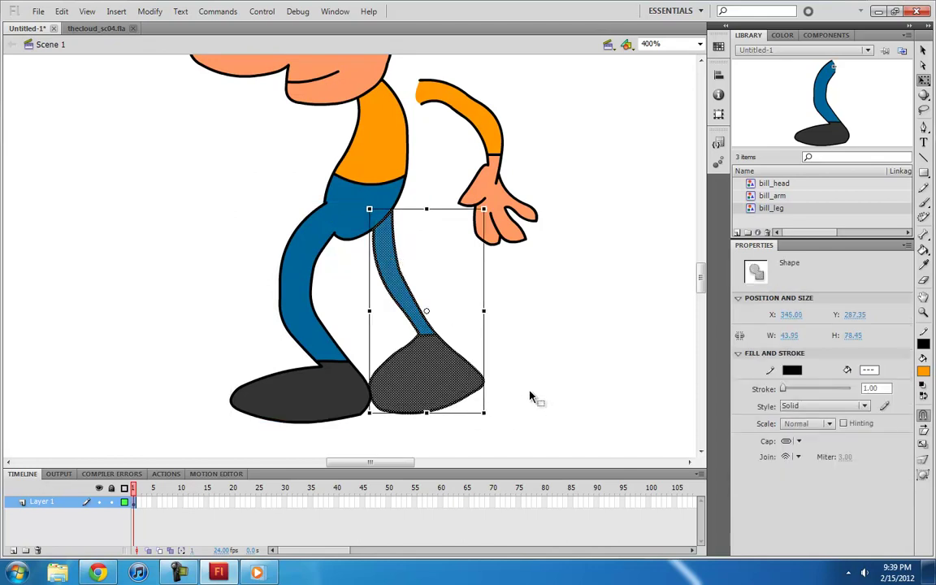
{"action": "key", "text": "F8"}
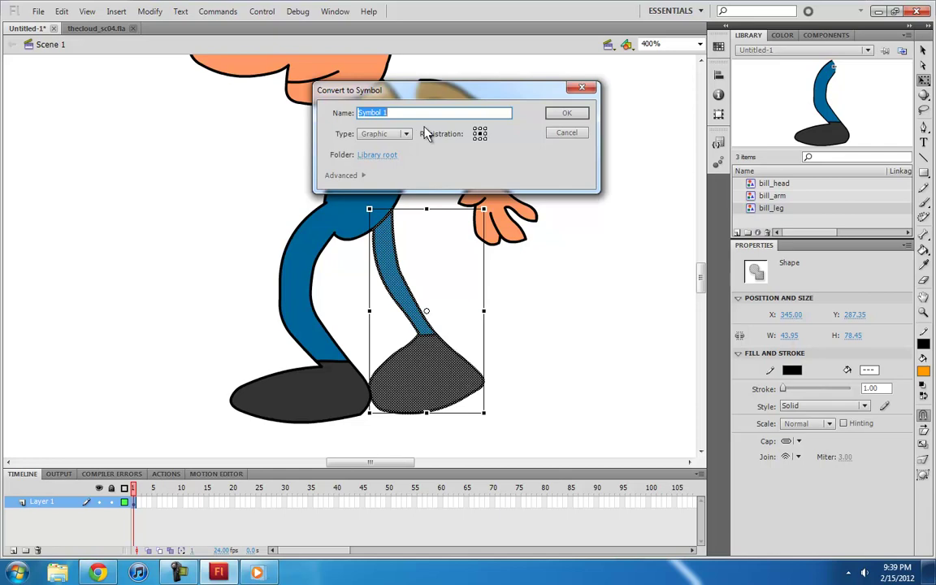
{"action": "type", "text": "bill_leg2"}
{"action": "left_click", "coordinate": [566, 113]}
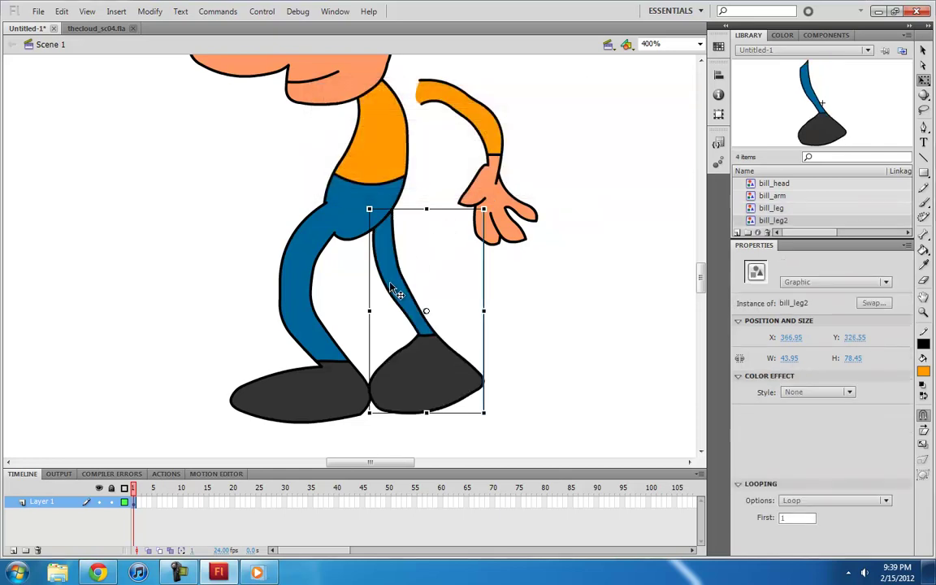
- Edit the bill_leg2 symbol, placing its hip end on the registration point, and round off the top and delete its closing line
{"action": "double_click", "coordinate": [419, 325]}
{"action": "left_click_drag", "start_coordinate": [416, 321], "coordinate": [460, 410]}
{"action": "left_click", "coordinate": [446, 316]}
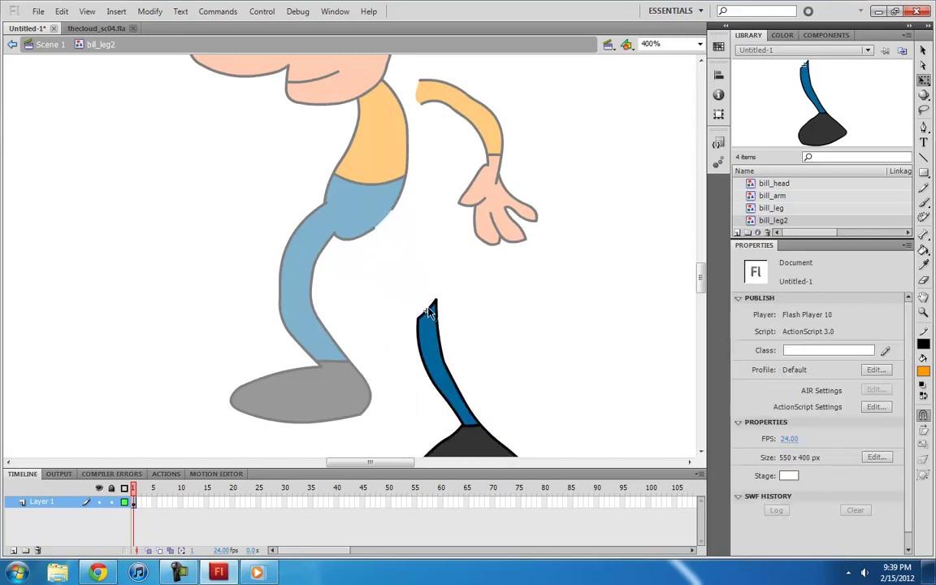
{"action": "left_click", "coordinate": [428, 311]}
{"action": "key", "text": "Delete"}
- Return to the main scene and move the rear leg back against the underside of the hips
{"action": "left_click", "coordinate": [49, 44]}
{"action": "left_click_drag", "start_coordinate": [435, 361], "coordinate": [390, 276]}
{"action": "scroll", "coordinate": [479, 313], "scroll_direction": "up", "scroll_amount": 3}
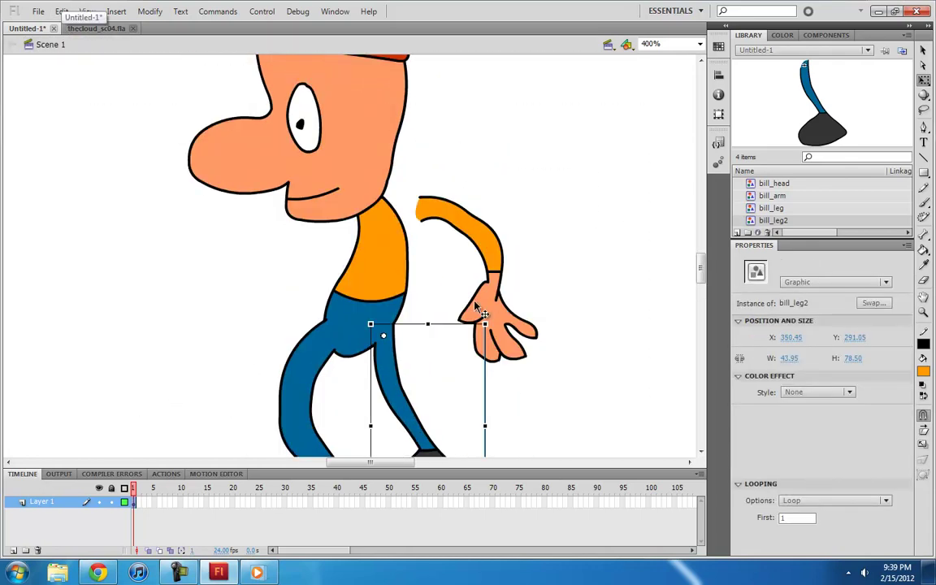
- Move both legs clear of the hips and bow the notched edge of the blue hip fill outward
{"action": "left_click", "coordinate": [362, 294]}
{"action": "left_click_drag", "start_coordinate": [309, 373], "coordinate": [279, 388]}
{"action": "left_click_drag", "start_coordinate": [389, 368], "coordinate": [407, 393]}
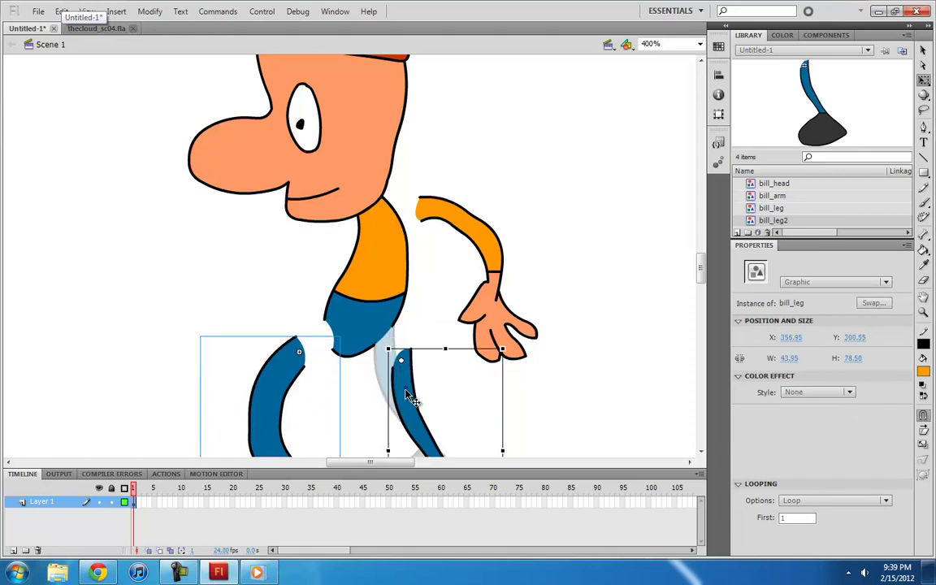
{"action": "left_click", "coordinate": [388, 354]}
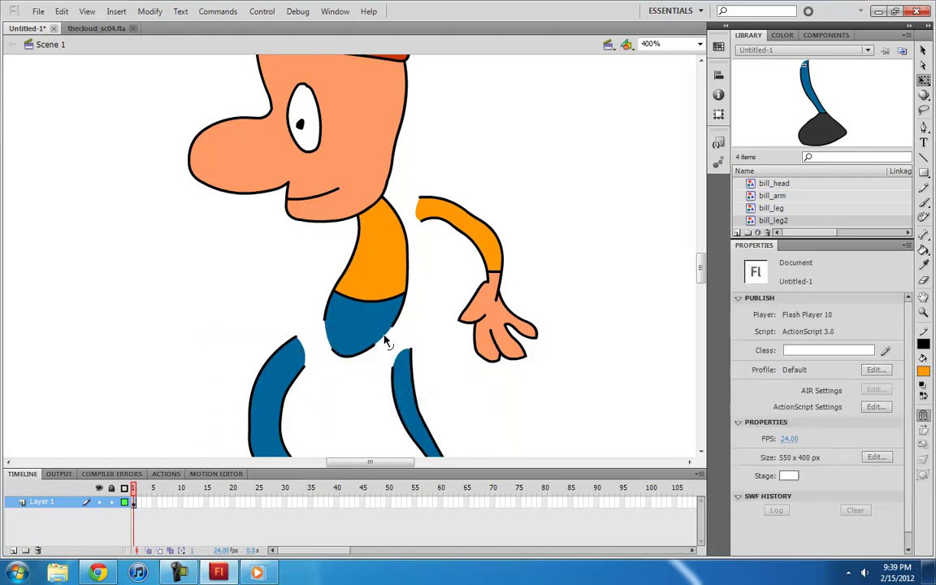
- Complete the missing outline around the blue hips with the Ink Bottle tool, using a black 1.00 stroke
{"action": "left_click", "coordinate": [924, 249]}
{"action": "left_click", "coordinate": [924, 249]}
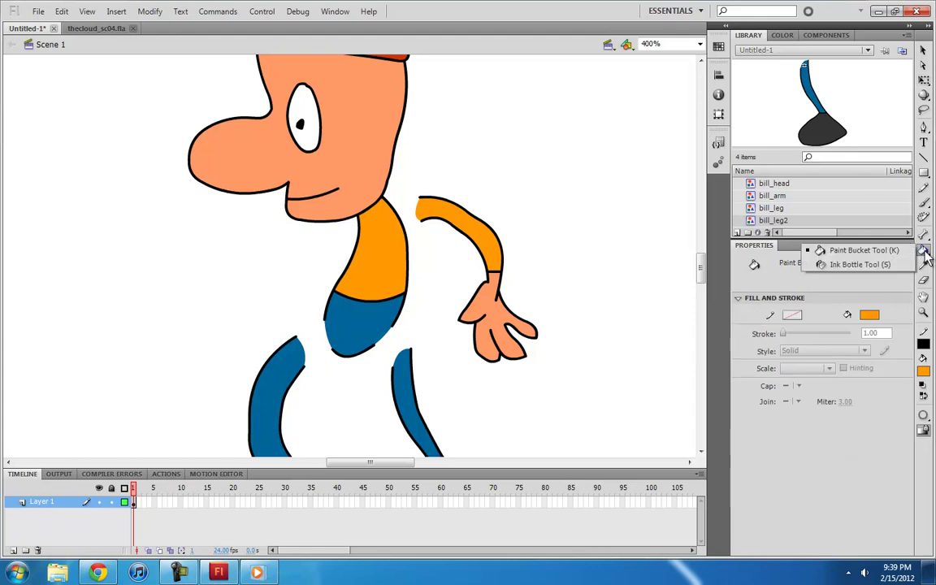
{"action": "left_click", "coordinate": [856, 265]}
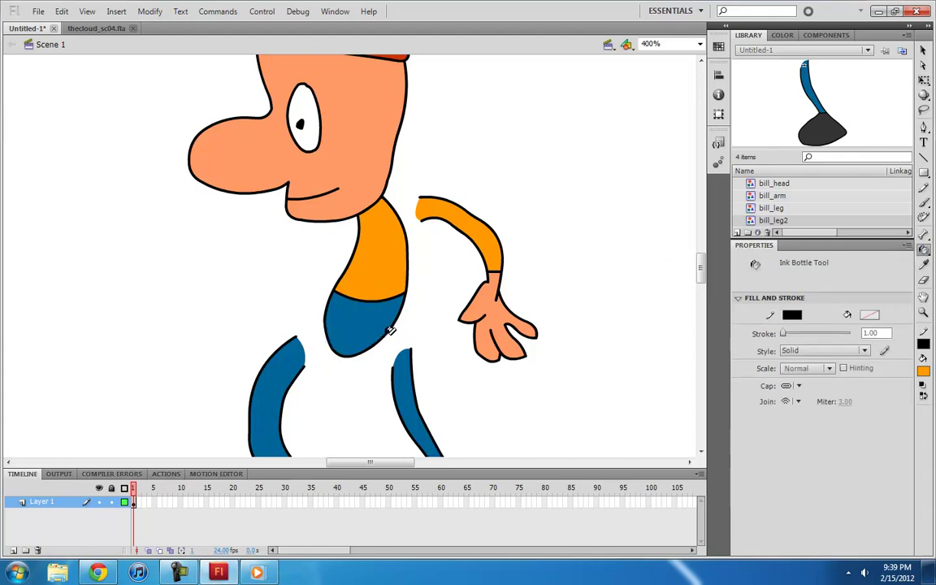
- Convert the orange shirt and blue hips together into a graphic symbol named bill_torso
{"action": "key", "text": "v"}
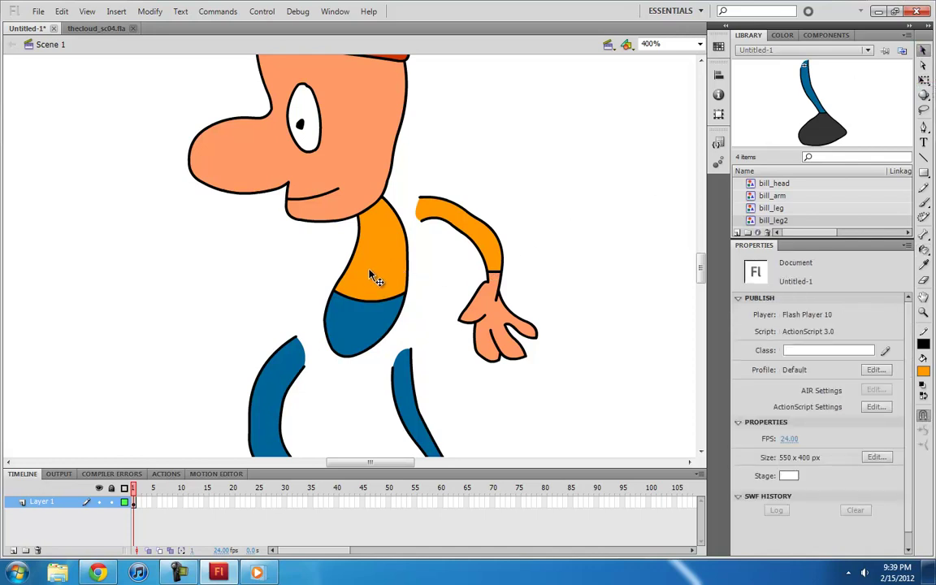
{"action": "left_click", "coordinate": [373, 278]}
{"action": "left_click", "coordinate": [355, 335], "text": "shift"}
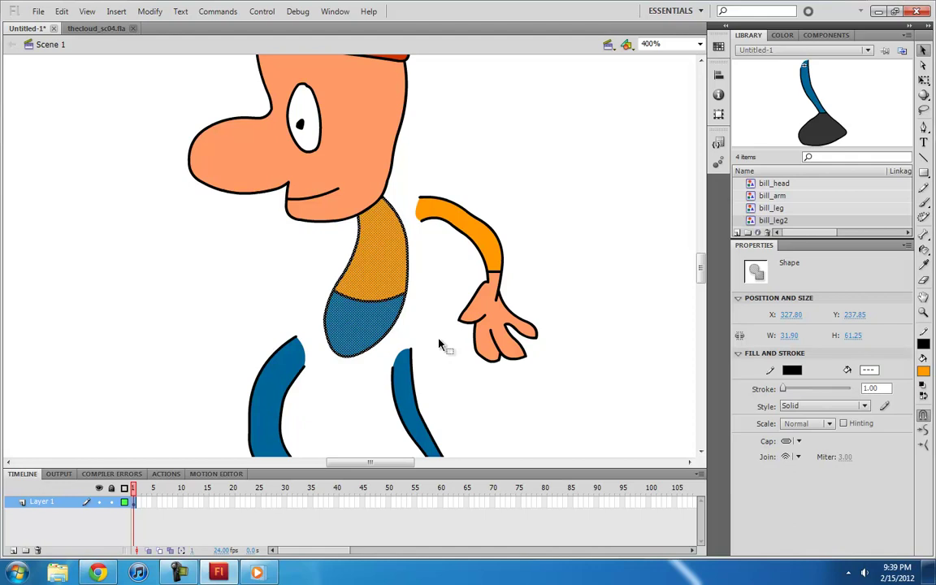
{"action": "key", "text": "F8"}
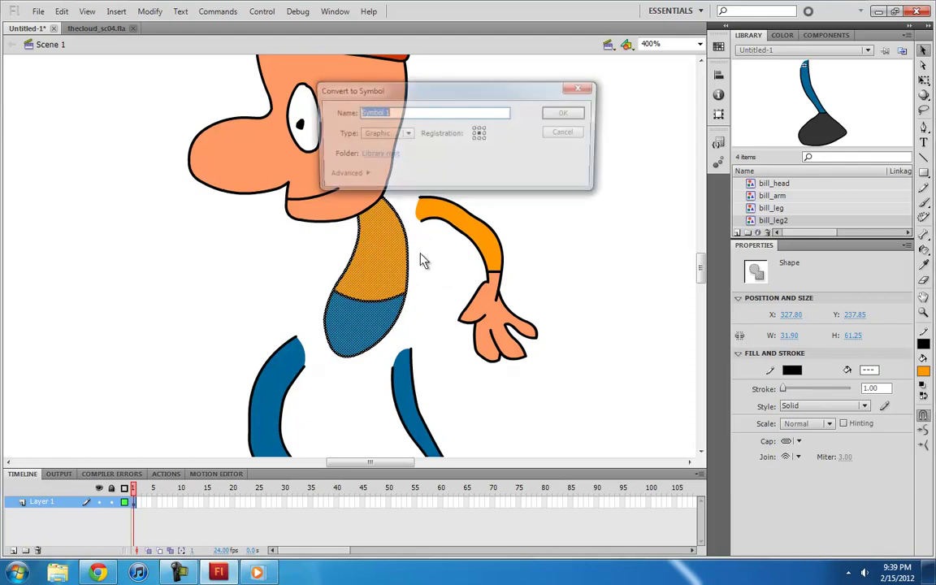
{"action": "type", "text": "bill"}
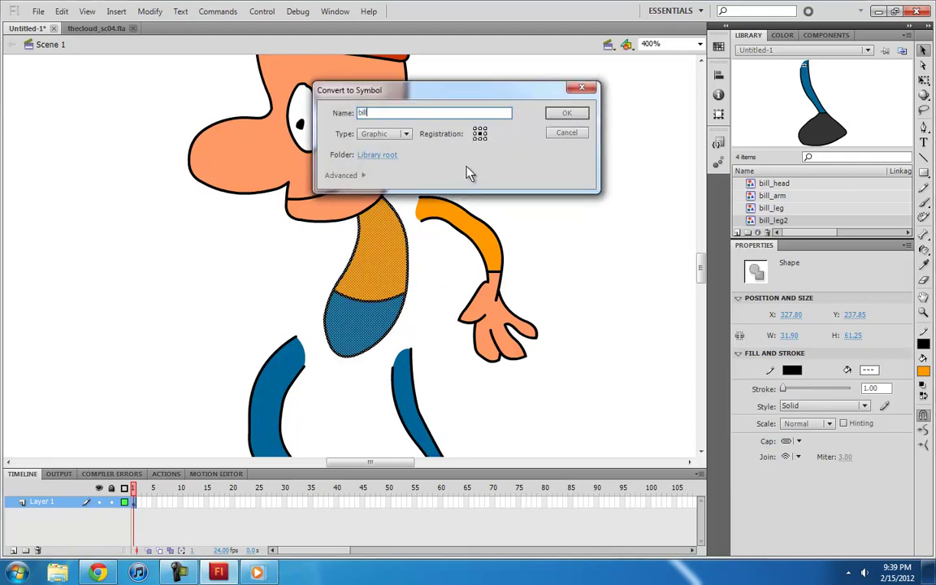
{"action": "type", "text": "_torso"}
{"action": "left_click", "coordinate": [567, 113]}
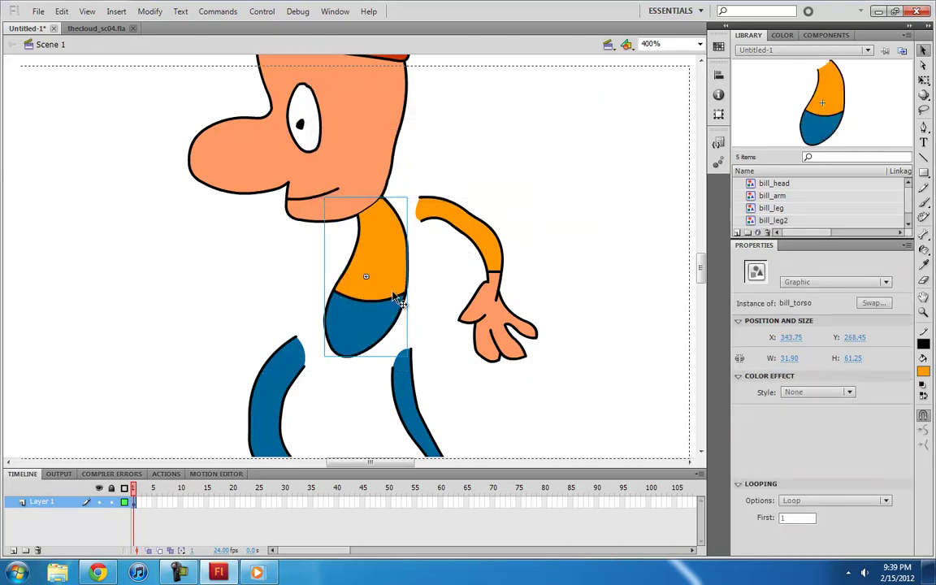
- Edit the bill_torso symbol, bulging the orange neck end into a rounded top and outlining it in black 1.00 with the Ink Bottle tool
{"action": "double_click", "coordinate": [392, 292]}
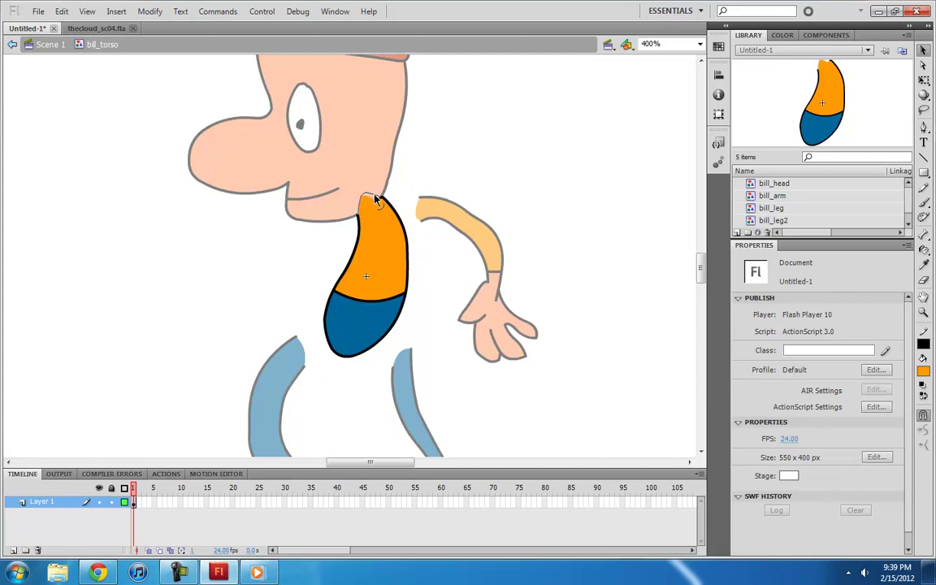
{"action": "left_click_drag", "start_coordinate": [362, 202], "coordinate": [364, 203]}
{"action": "left_click", "coordinate": [379, 202]}
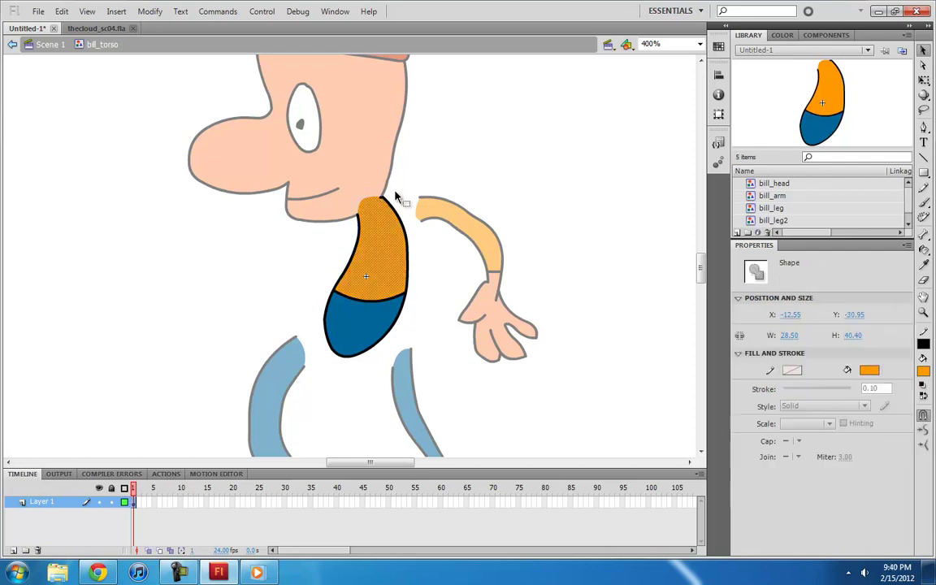
{"action": "left_click", "coordinate": [355, 213]}
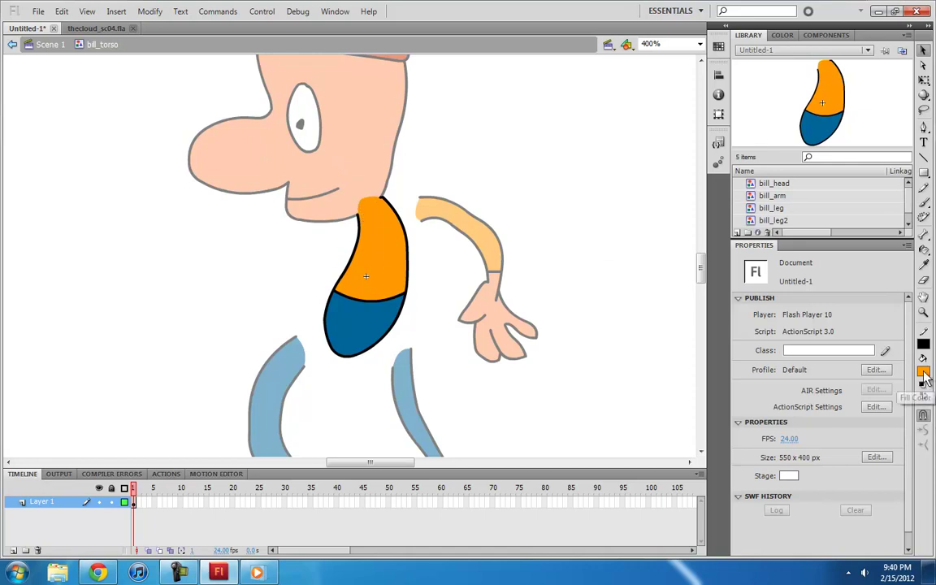
{"action": "left_click", "coordinate": [924, 252]}
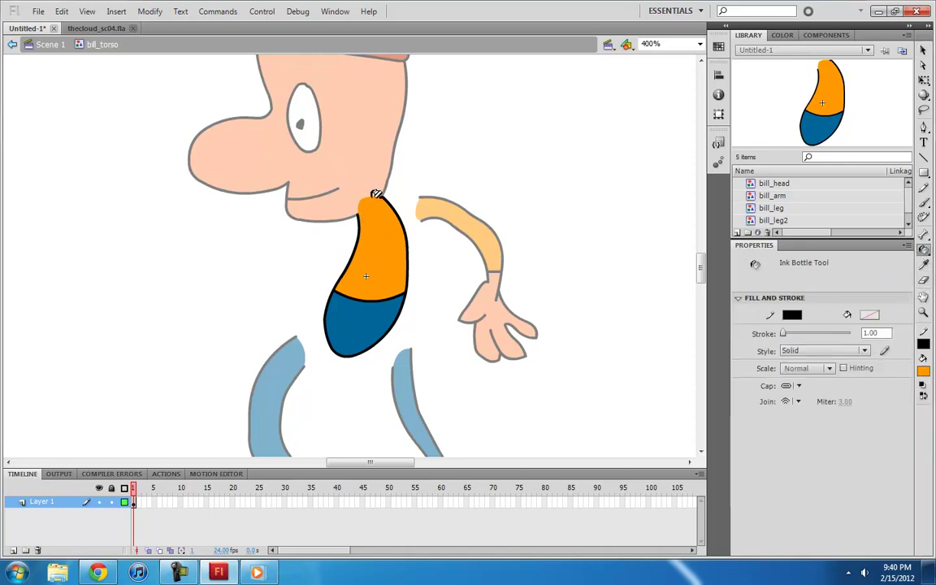
{"action": "left_click", "coordinate": [924, 51]}
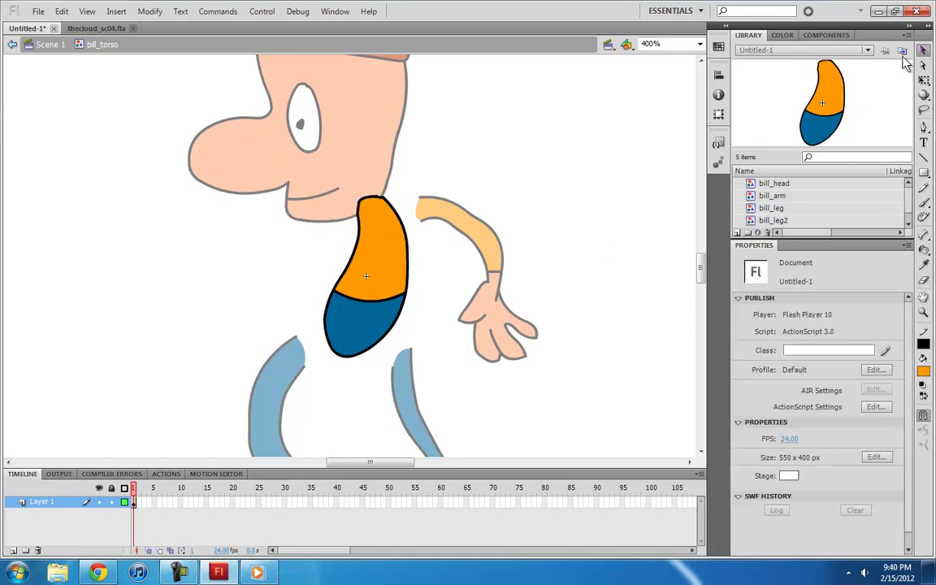
- Delete the two surplus anchor points that kink the torso's neck outline and return to the main scene
{"action": "left_click", "coordinate": [380, 198]}
{"action": "key", "text": "ctrl+equal"}
{"action": "key", "text": "ctrl+equal"}
{"action": "key", "text": "ctrl+equal"}
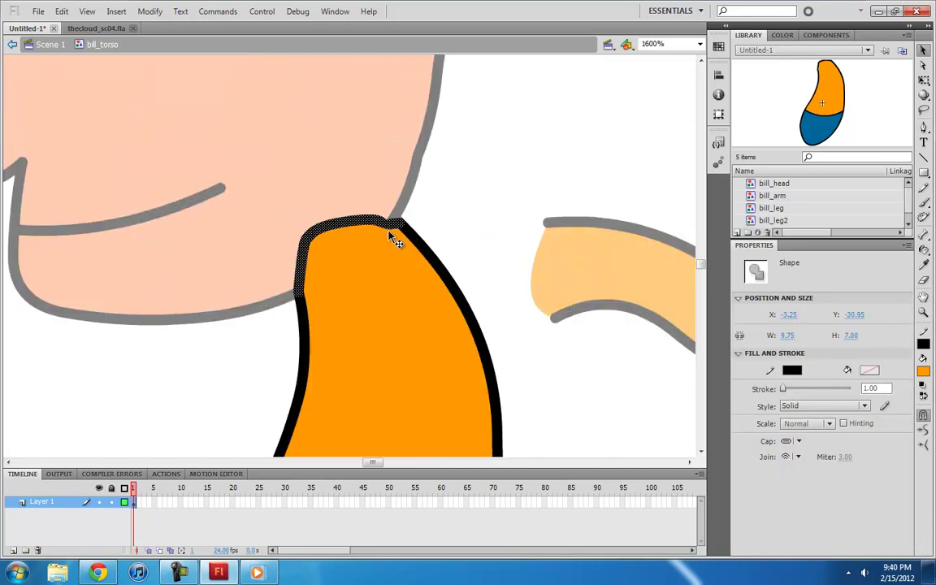
{"action": "key", "text": "a"}
{"action": "left_click", "coordinate": [404, 218]}
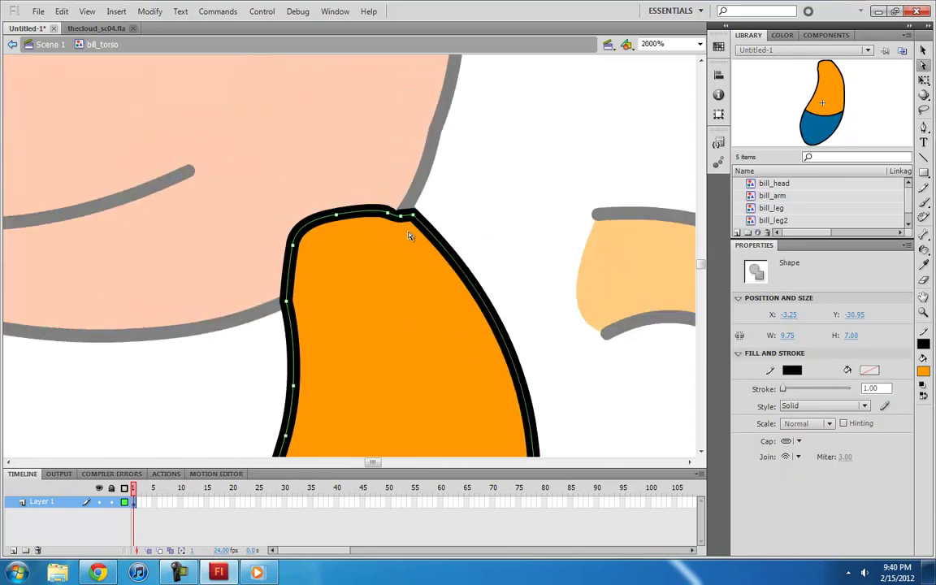
{"action": "left_click", "coordinate": [411, 231]}
{"action": "left_click", "coordinate": [403, 218]}
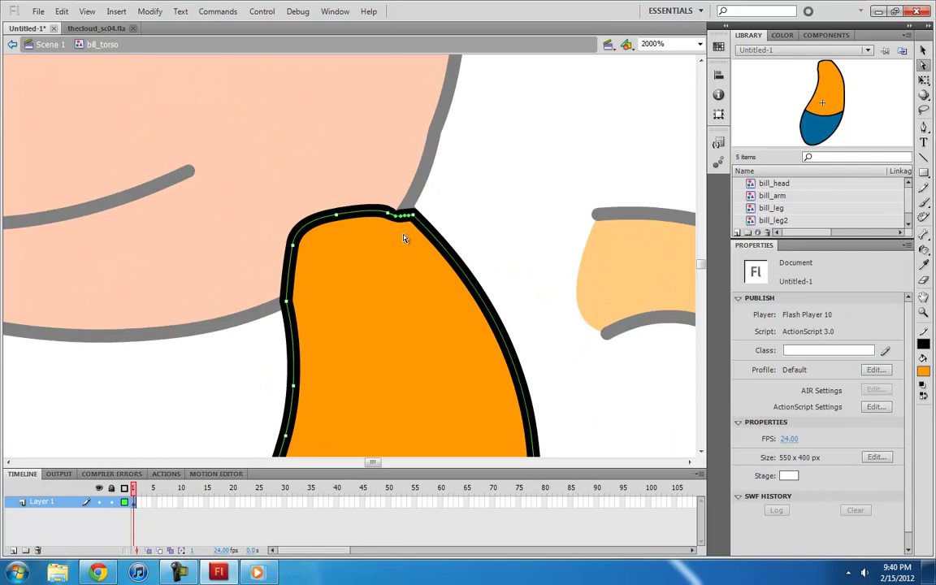
{"action": "key", "text": "Delete"}
{"action": "key", "text": "Delete"}
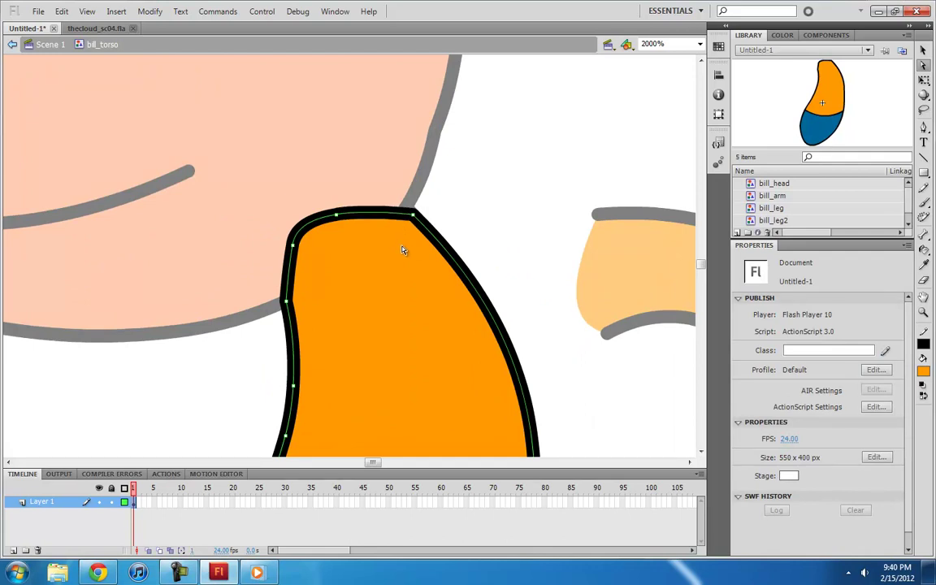
{"action": "left_click", "coordinate": [51, 44]}
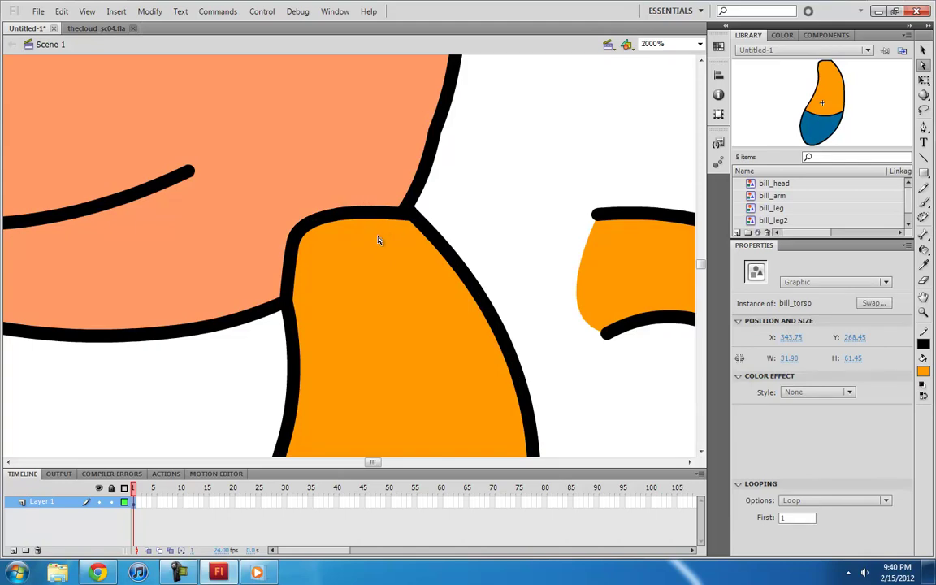
- Edit the bill_head symbol, moving its artwork so the neck end sits on the registration point, and return to the main scene
{"action": "key", "text": "ctrl+minus"}
{"action": "key", "text": "ctrl+minus"}
{"action": "key", "text": "ctrl+minus"}
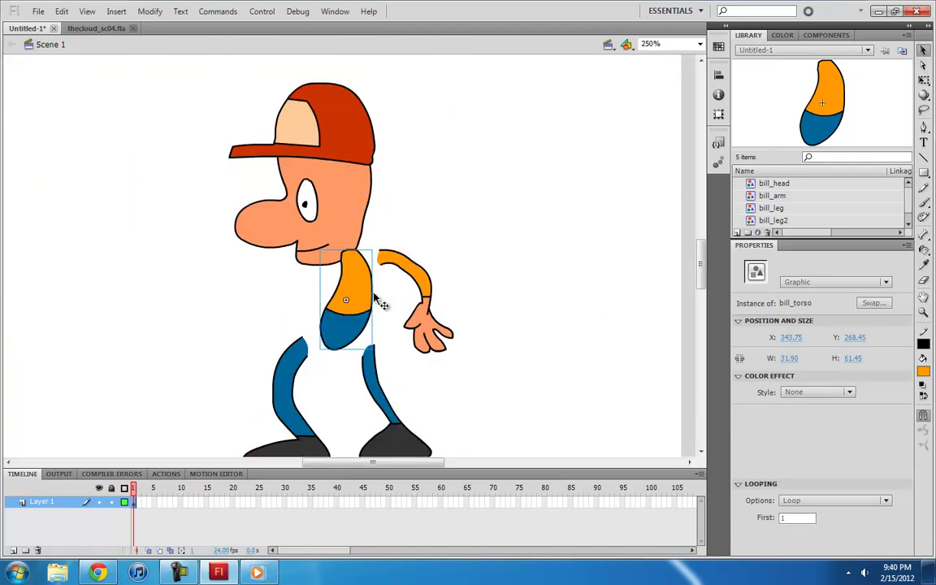
{"action": "left_click_drag", "start_coordinate": [339, 260], "coordinate": [384, 244]}
{"action": "left_click", "coordinate": [396, 230]}
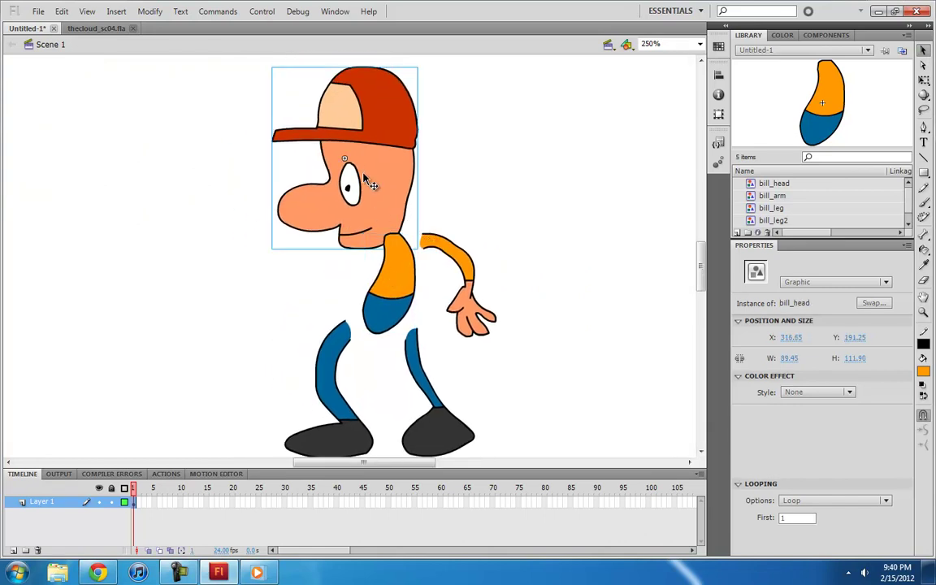
{"action": "double_click", "coordinate": [335, 172]}
{"action": "left_click_drag", "start_coordinate": [336, 181], "coordinate": [343, 143]}
{"action": "left_click", "coordinate": [51, 46]}
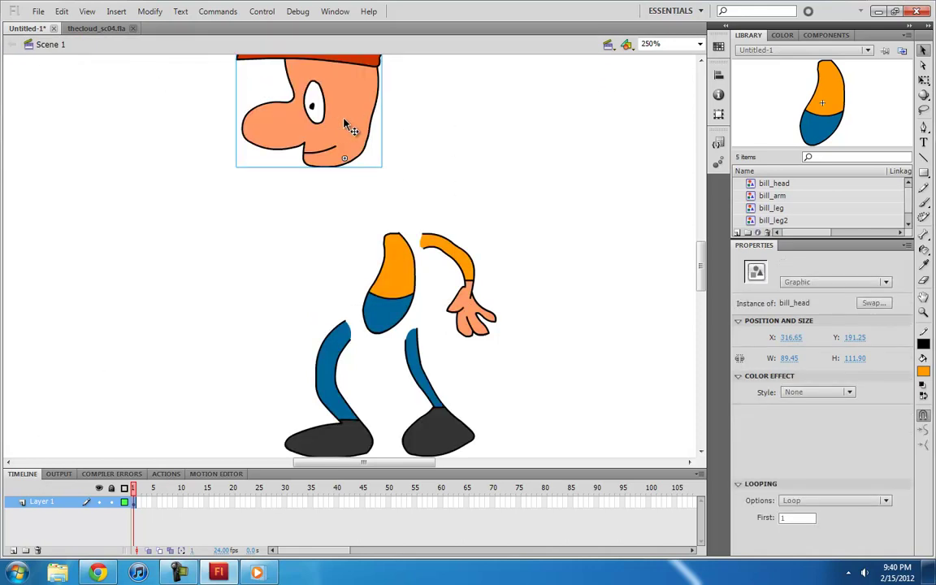
- Reassemble the character by placing the head on the neck, the arm at the shoulder and both legs against the hips
{"action": "left_click_drag", "start_coordinate": [309, 106], "coordinate": [364, 165]}
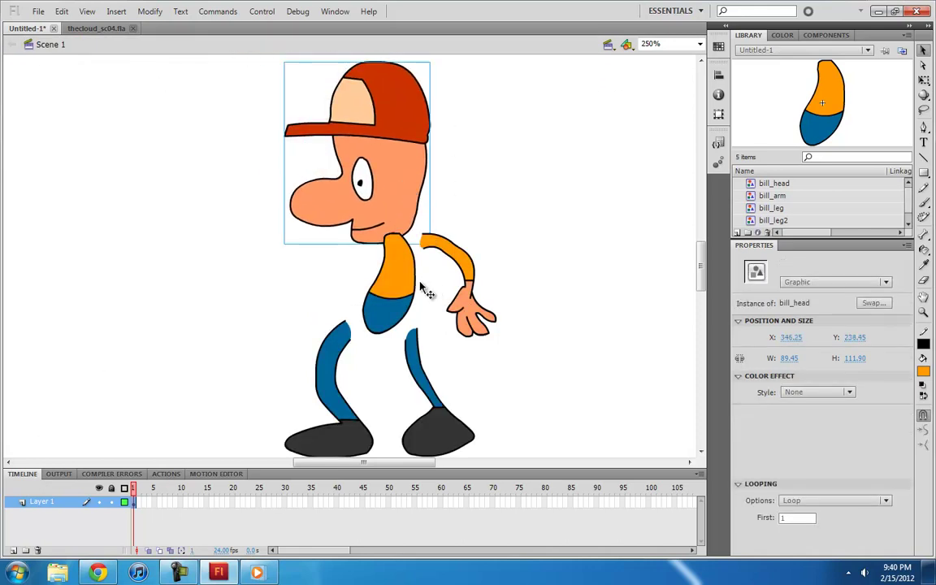
{"action": "left_click_drag", "start_coordinate": [464, 270], "coordinate": [446, 279]}
{"action": "left_click_drag", "start_coordinate": [422, 365], "coordinate": [411, 341]}
{"action": "left_click_drag", "start_coordinate": [336, 366], "coordinate": [360, 347]}
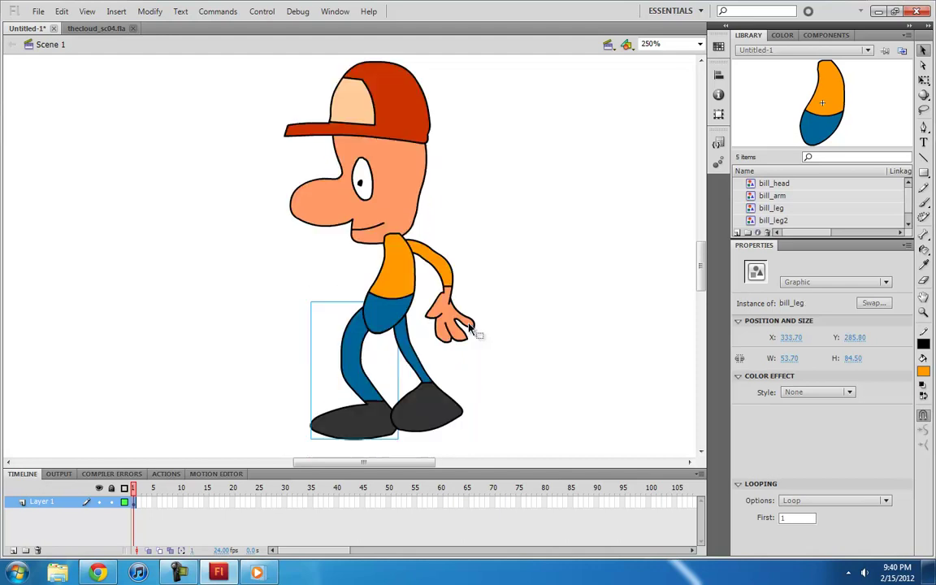
- Distribute all body-part symbols to separate layers and enlarge the timeline to show the whole layer list
{"action": "scroll", "coordinate": [474, 341], "scroll_direction": "up", "scroll_amount": 2}
{"action": "scroll", "coordinate": [474, 327], "scroll_direction": "down", "scroll_amount": 2}
{"action": "key", "text": "ctrl+a"}
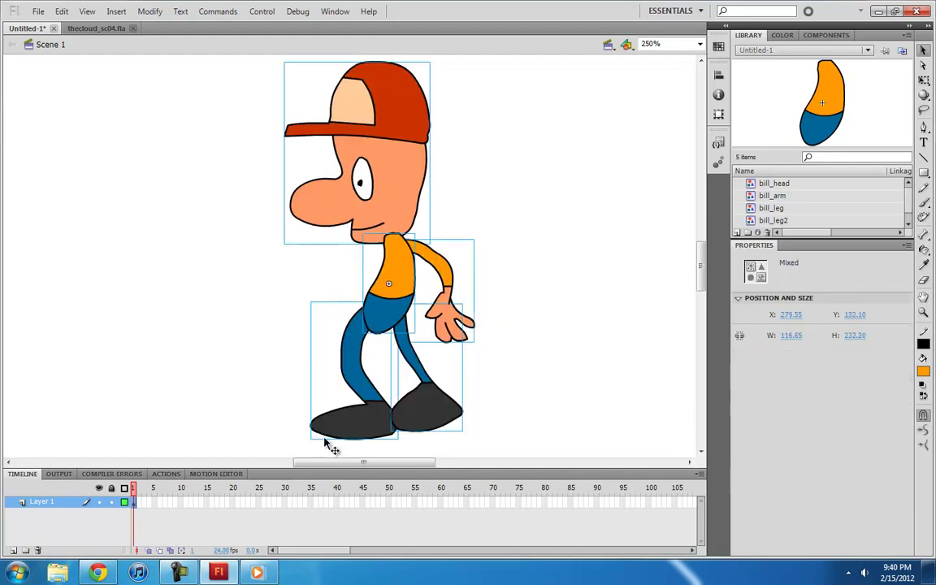
{"action": "right_click", "coordinate": [362, 198]}
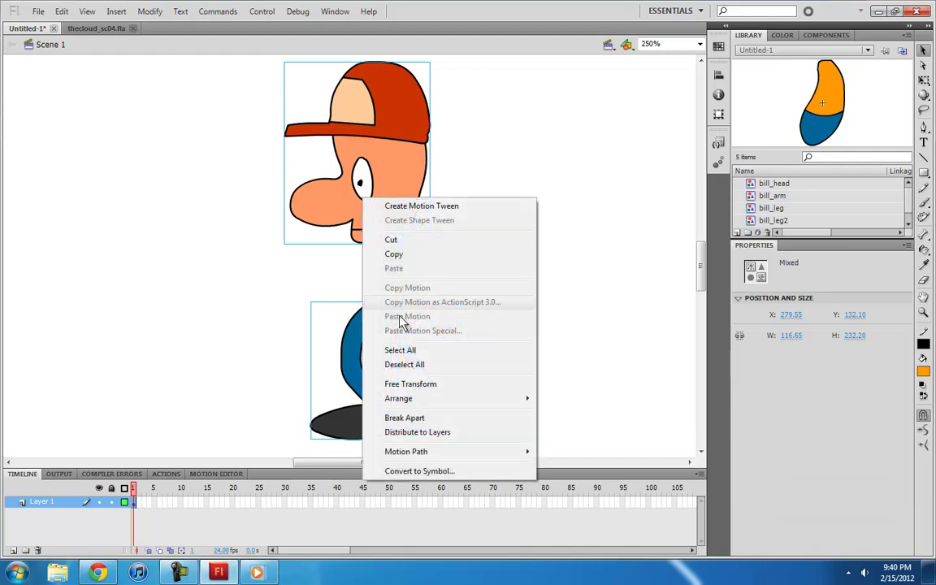
{"action": "left_click", "coordinate": [409, 433]}
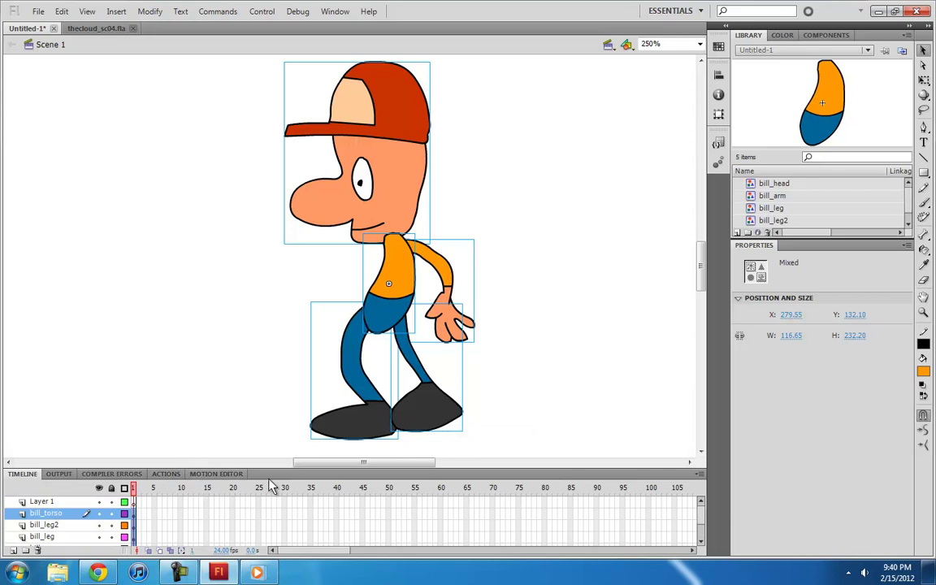
{"action": "left_click_drag", "start_coordinate": [278, 470], "coordinate": [287, 356]}
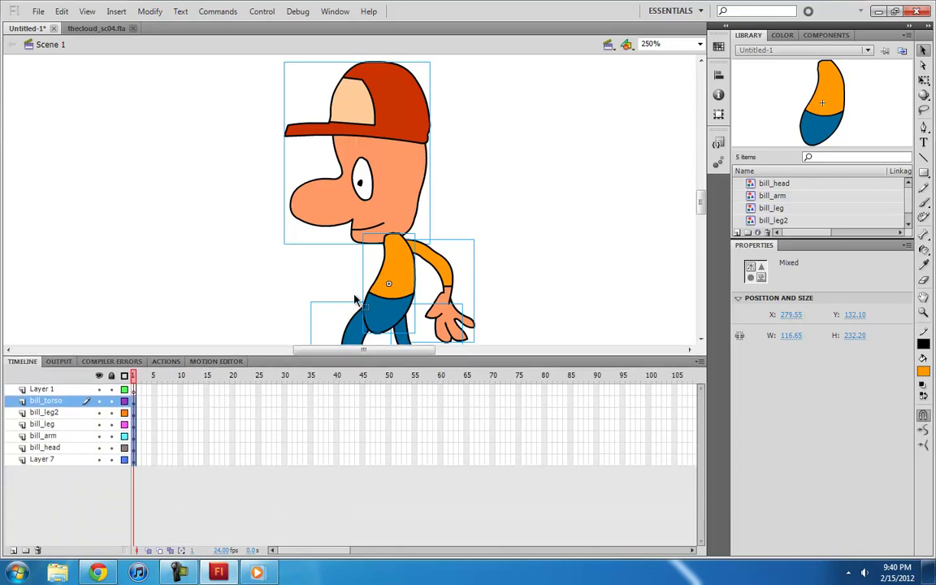
{"action": "scroll", "coordinate": [486, 221], "scroll_direction": "down", "scroll_amount": 2}
{"action": "scroll", "coordinate": [486, 222], "scroll_direction": "up", "scroll_amount": 2}
{"action": "scroll", "coordinate": [487, 222], "scroll_direction": "down", "scroll_amount": 2}
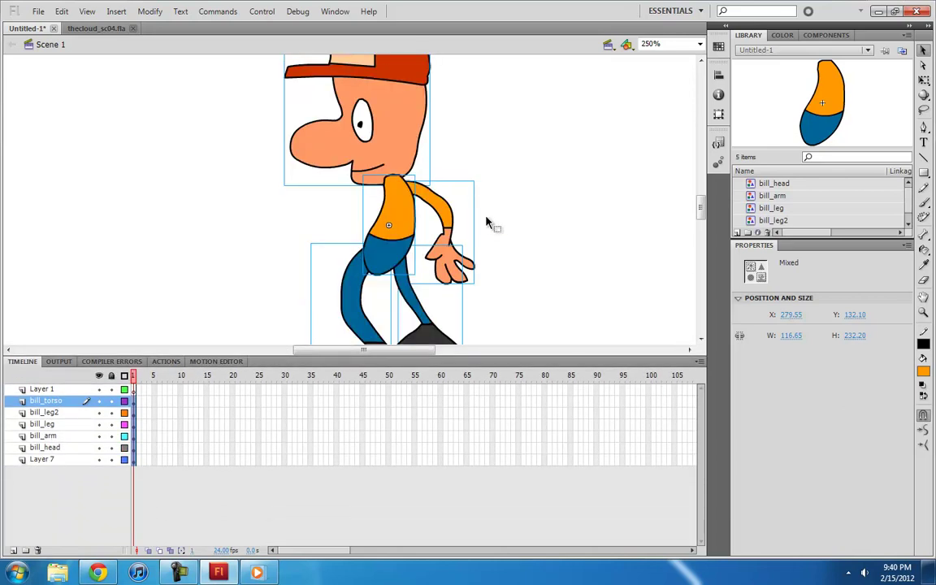
{"action": "scroll", "coordinate": [486, 222], "scroll_direction": "down", "scroll_amount": 2}
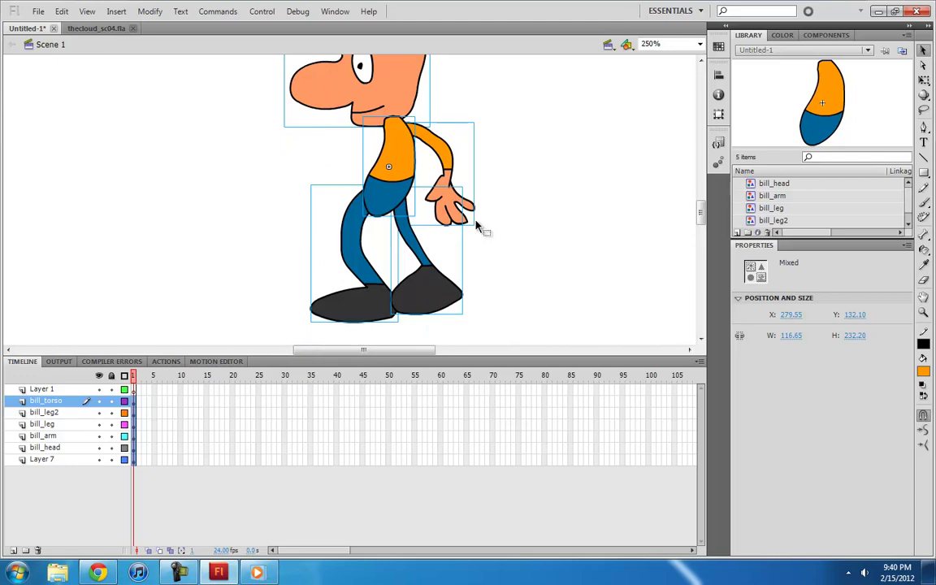
- Delete the empty Layer 1 and the leftover Layer 7
{"action": "left_click", "coordinate": [34, 390]}
{"action": "left_click", "coordinate": [38, 551]}
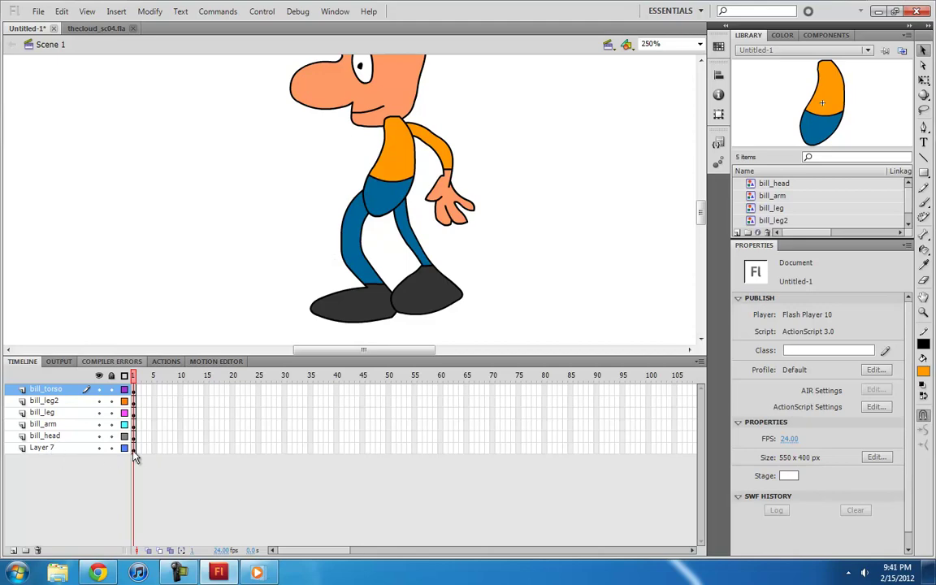
{"action": "left_click", "coordinate": [42, 448]}
{"action": "scroll", "coordinate": [193, 255], "scroll_direction": "up", "scroll_amount": 3}
{"action": "scroll", "coordinate": [193, 255], "scroll_direction": "down", "scroll_amount": 2}
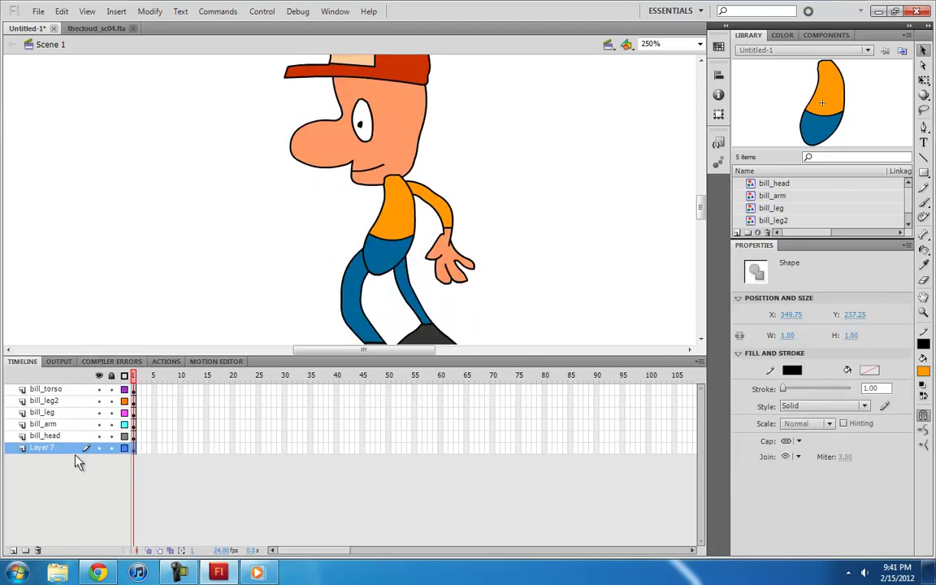
{"action": "left_click", "coordinate": [70, 449]}
{"action": "left_click", "coordinate": [38, 551]}
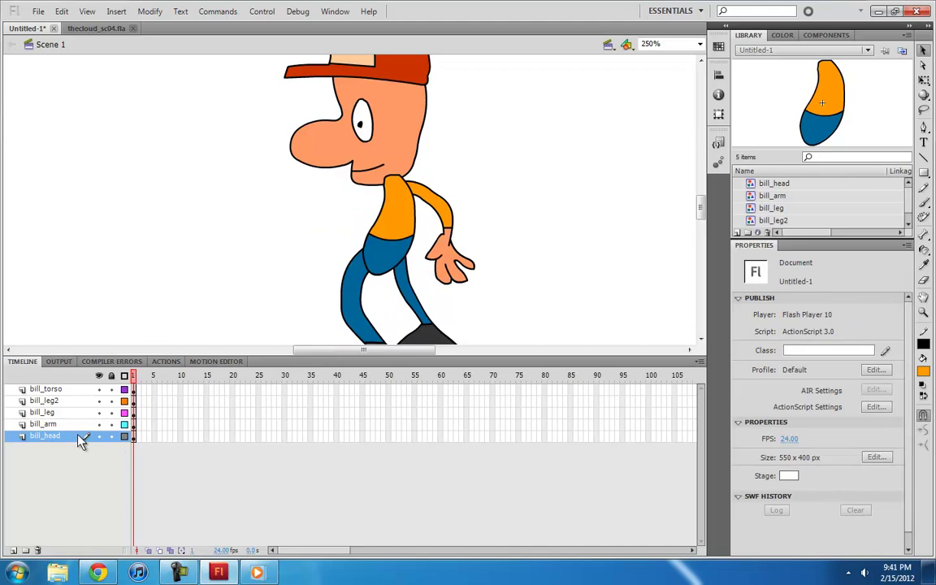
- Reorder the layers from front to back as bill_head, bill_arm, bill_leg, bill_torso and bill_leg2
{"action": "left_click_drag", "start_coordinate": [52, 417], "coordinate": [62, 397]}
{"action": "scroll", "coordinate": [494, 312], "scroll_direction": "up", "scroll_amount": 2}
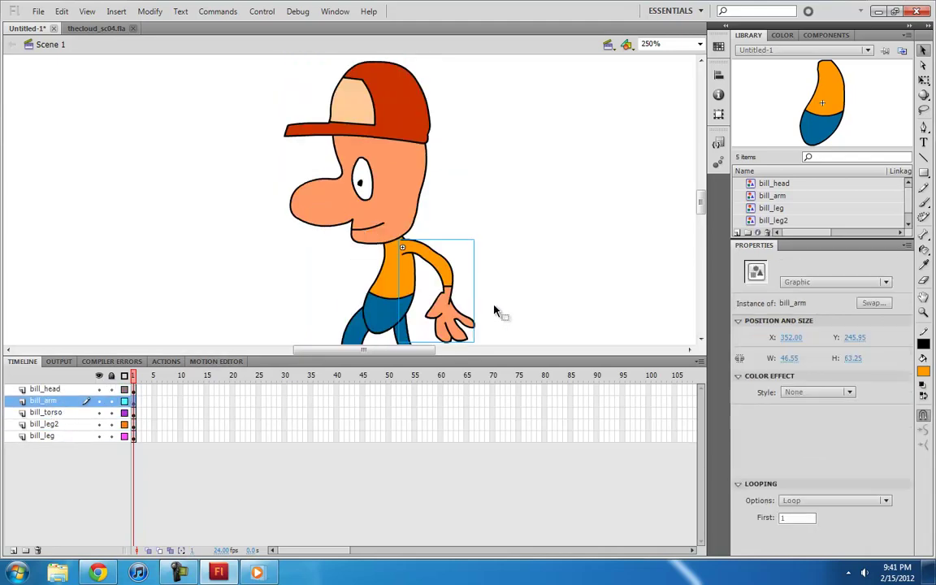
{"action": "scroll", "coordinate": [494, 311], "scroll_direction": "down", "scroll_amount": 3}
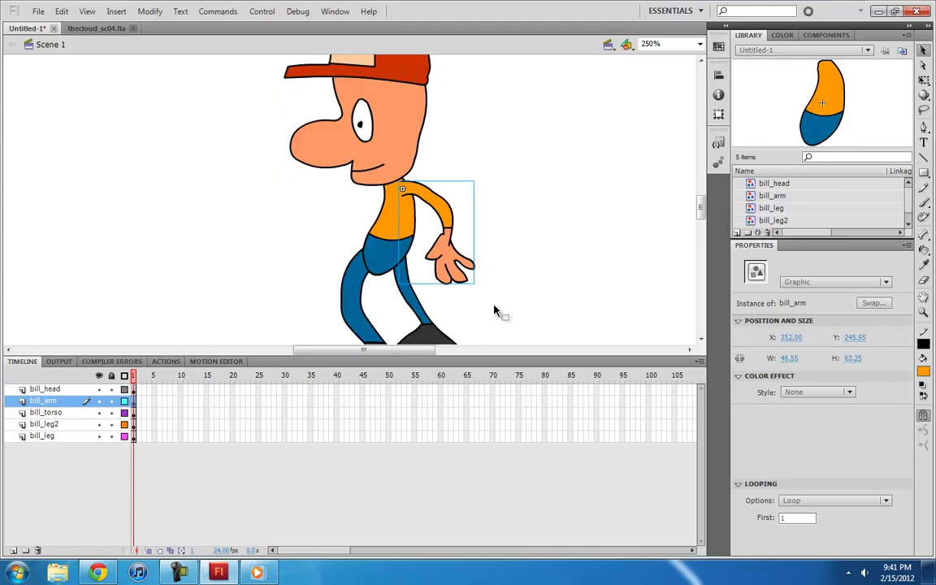
{"action": "left_click", "coordinate": [45, 424]}
{"action": "left_click", "coordinate": [63, 439]}
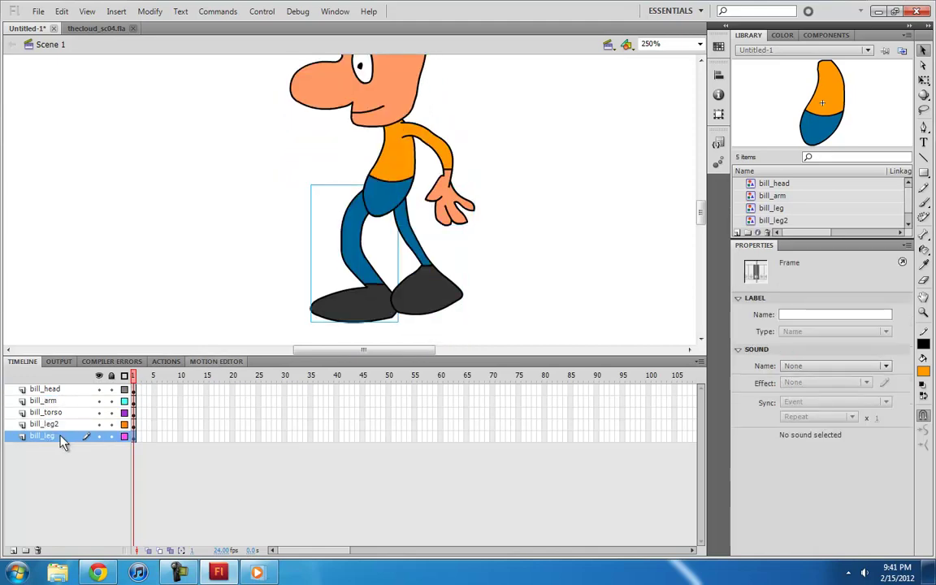
{"action": "left_click_drag", "start_coordinate": [49, 412], "coordinate": [49, 411]}
{"action": "scroll", "coordinate": [501, 292], "scroll_direction": "up", "scroll_amount": 3}
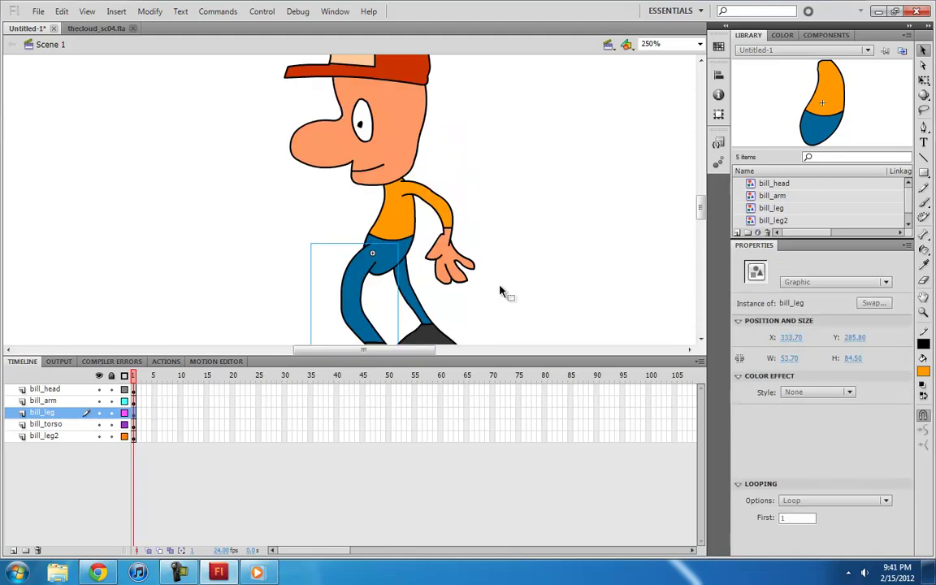
{"action": "key", "text": "ctrl+minus"}
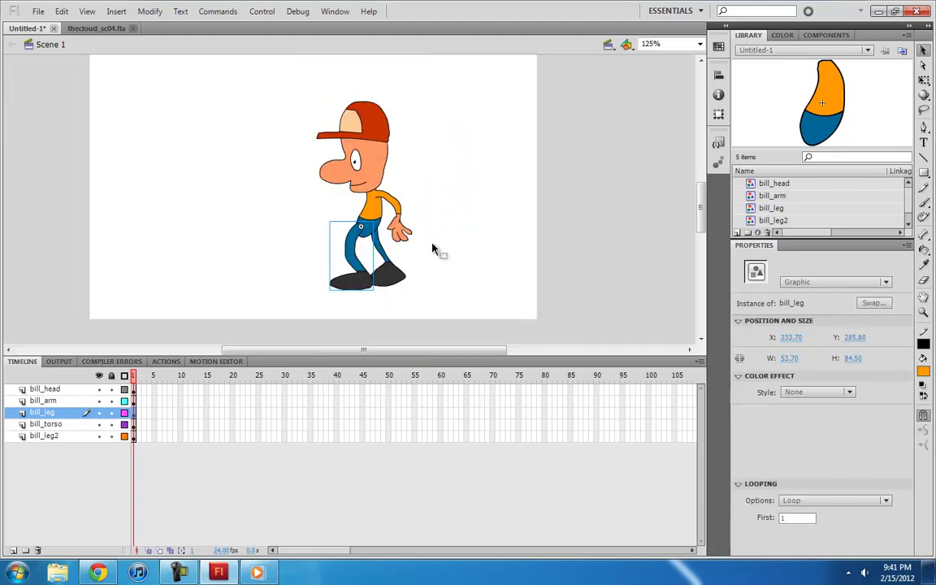
{"action": "key", "text": "ctrl+equal"}
{"action": "scroll", "coordinate": [470, 226], "scroll_direction": "up", "scroll_amount": 3}
{"action": "key", "text": "ctrl+minus"}
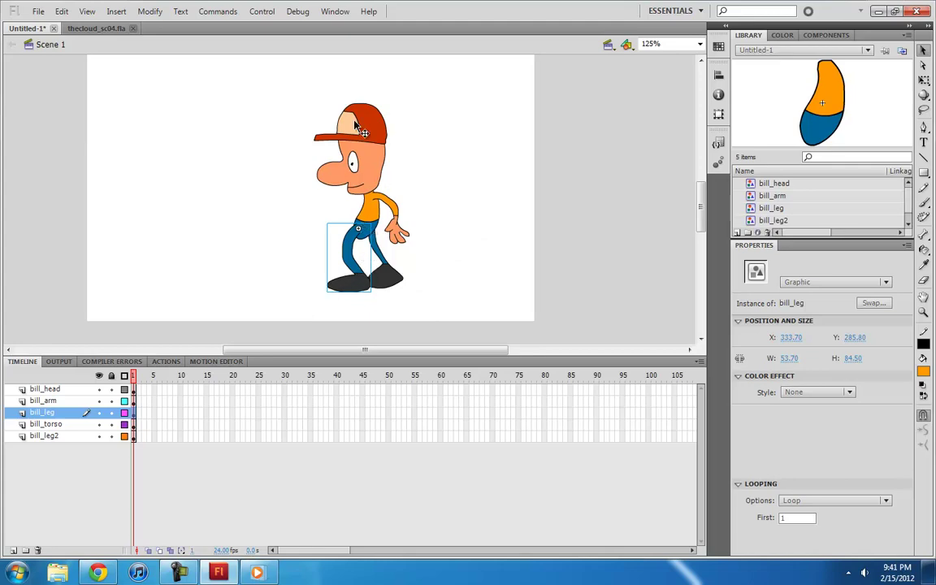
- Examine the assembled character up close from the head down to the shoes, checking how the body parts overlap
{"action": "scroll", "coordinate": [348, 166], "scroll_direction": "up", "scroll_amount": 2}
{"action": "left_click", "coordinate": [354, 209]}
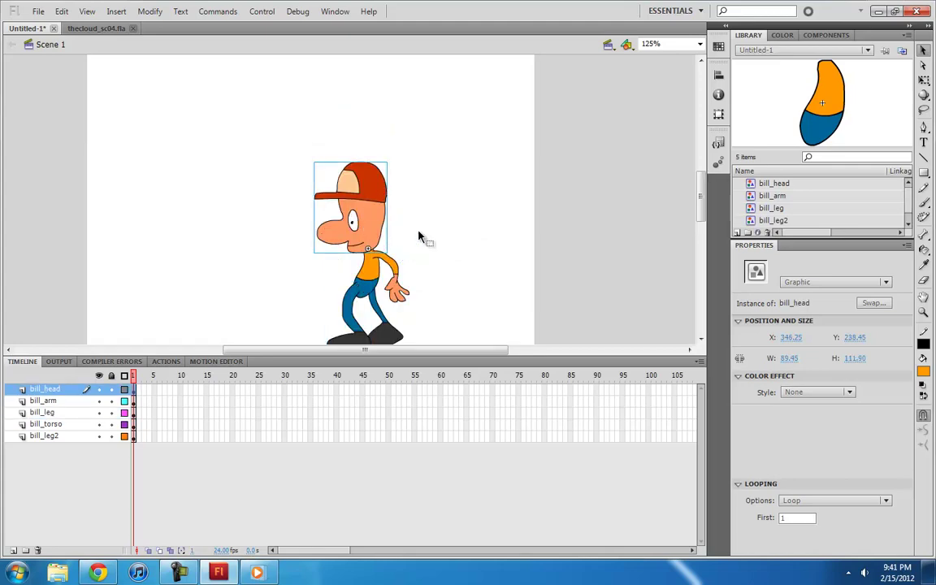
{"action": "scroll", "coordinate": [422, 234], "scroll_direction": "up", "scroll_amount": 3}
{"action": "scroll", "coordinate": [429, 235], "scroll_direction": "down", "scroll_amount": 2}
{"action": "scroll", "coordinate": [429, 244], "scroll_direction": "down", "scroll_amount": 2}
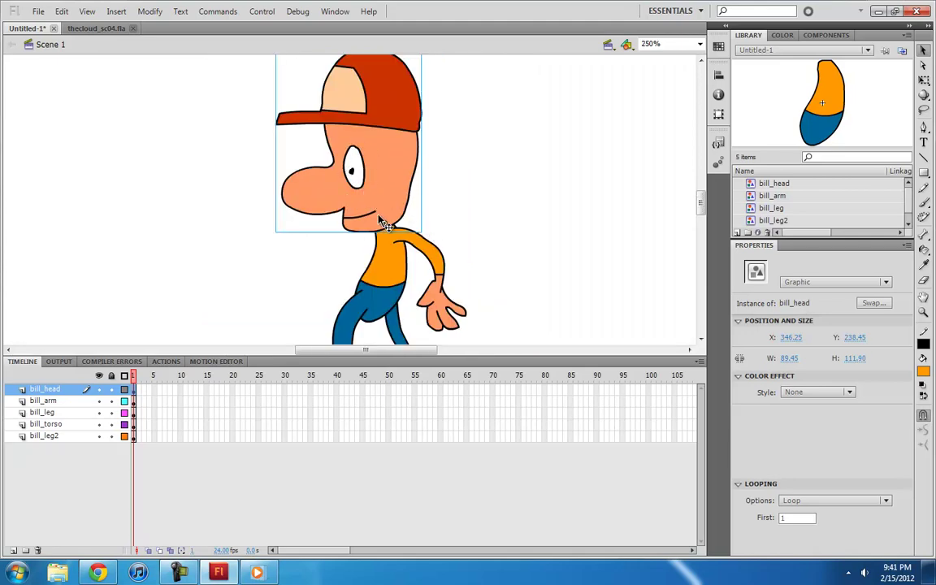
{"action": "scroll", "coordinate": [411, 185], "scroll_direction": "down", "scroll_amount": 2}
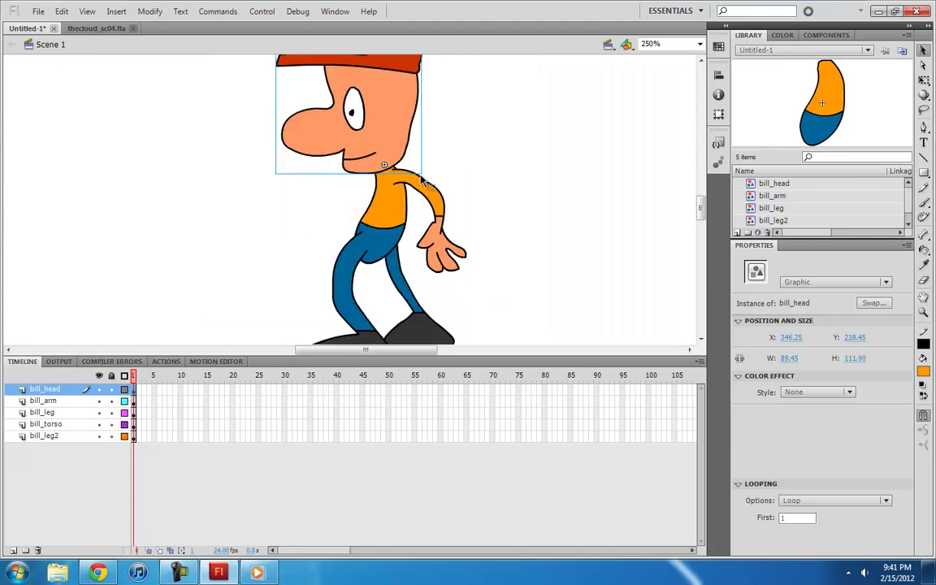
{"action": "scroll", "coordinate": [366, 234], "scroll_direction": "down", "scroll_amount": 3}
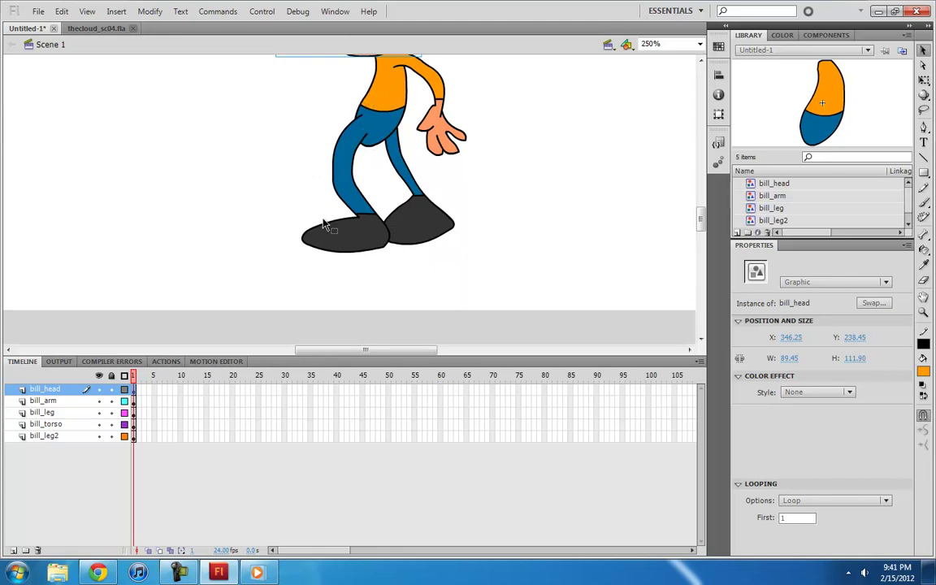
{"action": "scroll", "coordinate": [380, 213], "scroll_direction": "up", "scroll_amount": 3}
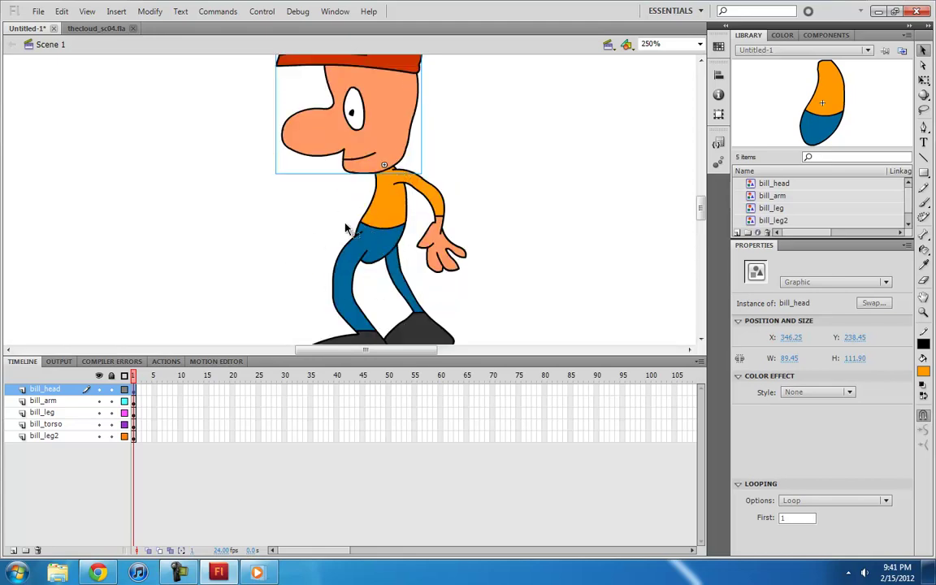
{"action": "key", "text": "ctrl+minus"}
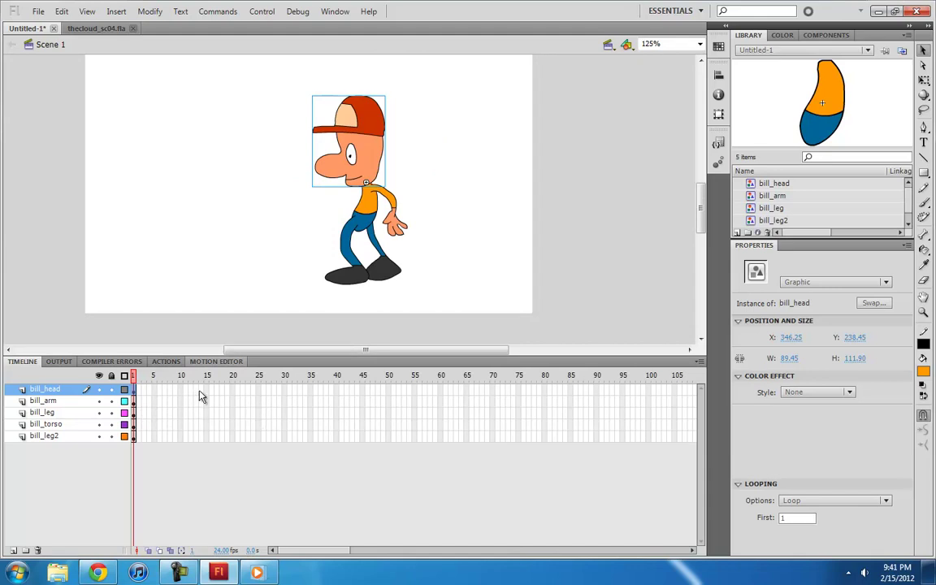
- Insert keyframes at frame 10 on all five body-part layers
{"action": "left_click_drag", "start_coordinate": [182, 395], "coordinate": [188, 473]}
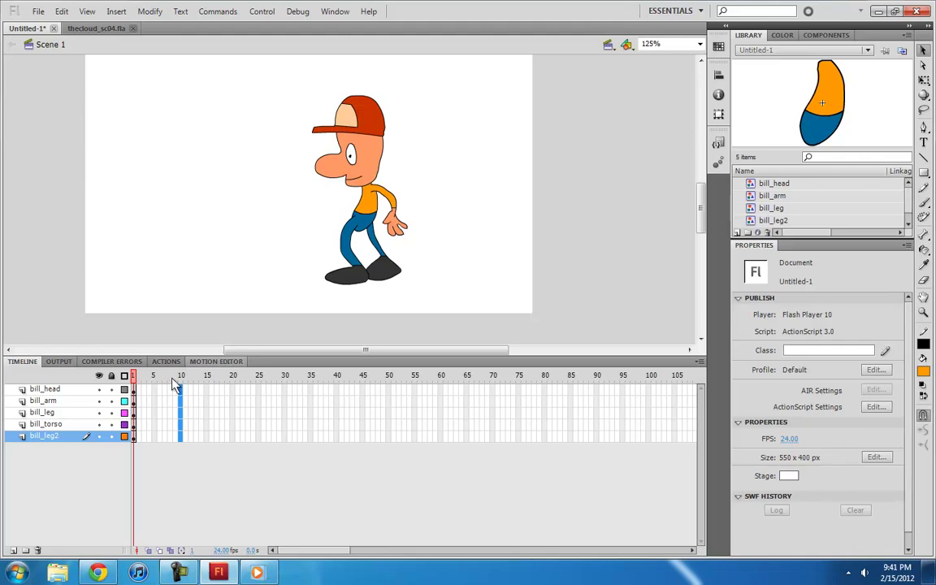
{"action": "key", "text": "F6"}
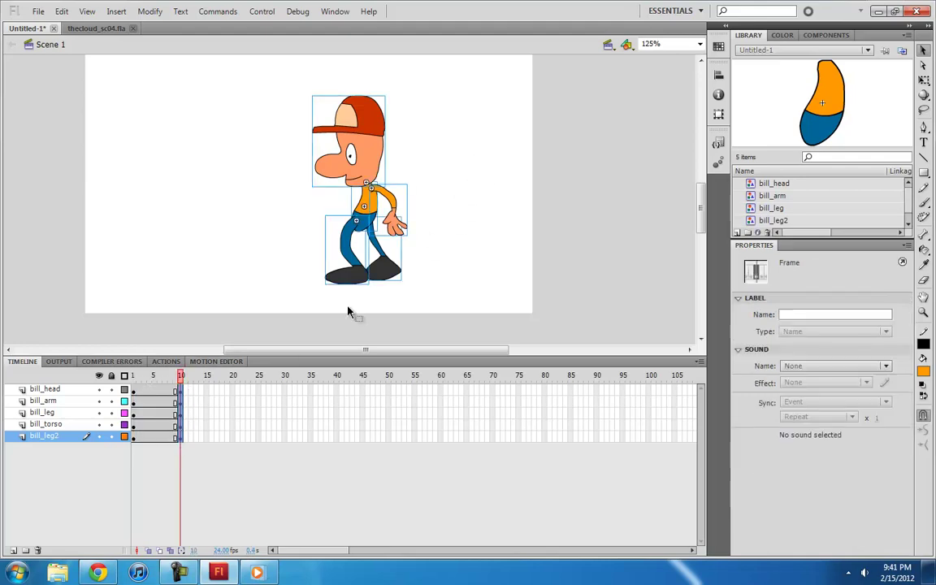
{"action": "key", "text": "ctrl+="}
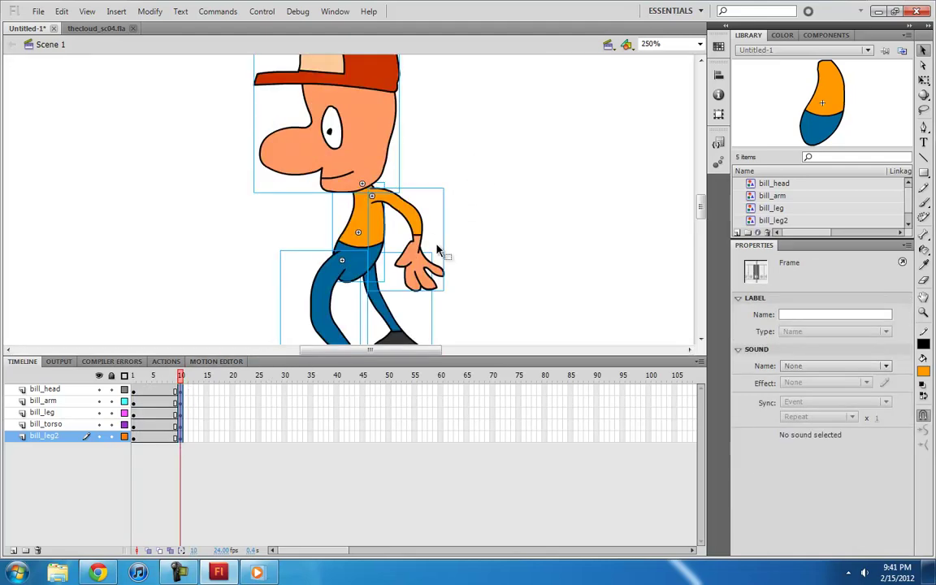
{"action": "key", "text": "ctrl+-"}
{"action": "left_click", "coordinate": [407, 258]}
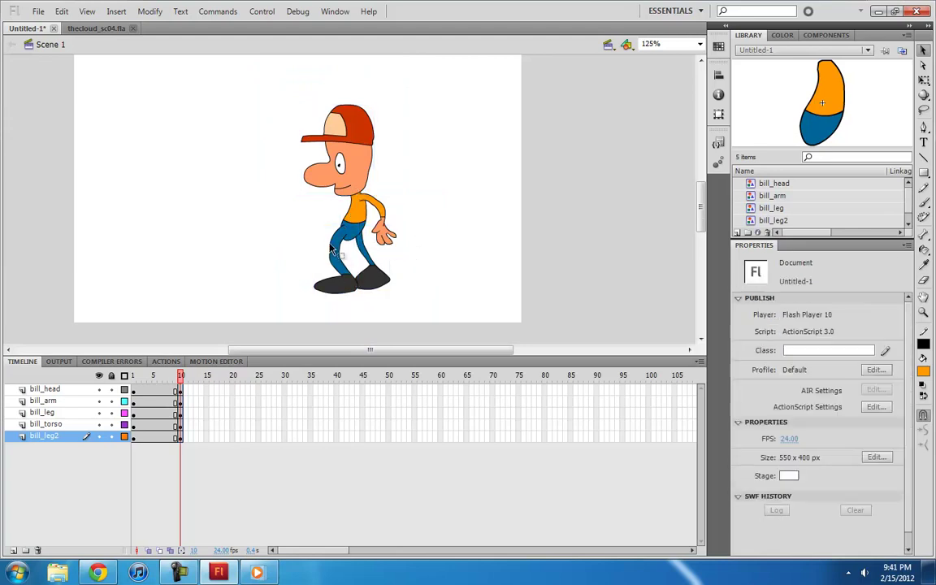
- At frame 10, move the torso and head forward in the facing direction and tilt the head slightly back
{"action": "left_click_drag", "start_coordinate": [352, 216], "coordinate": [317, 218]}
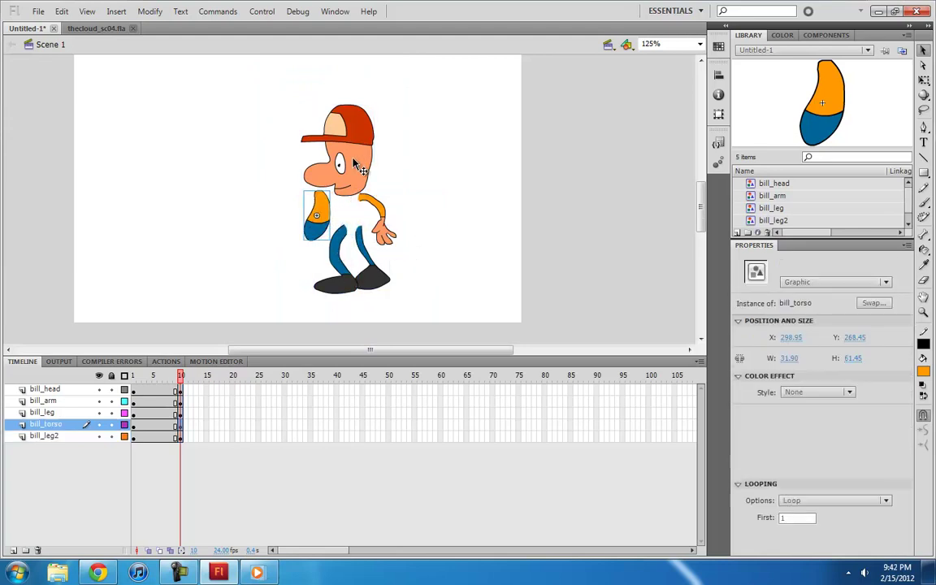
{"action": "left_click_drag", "start_coordinate": [370, 138], "coordinate": [336, 138]}
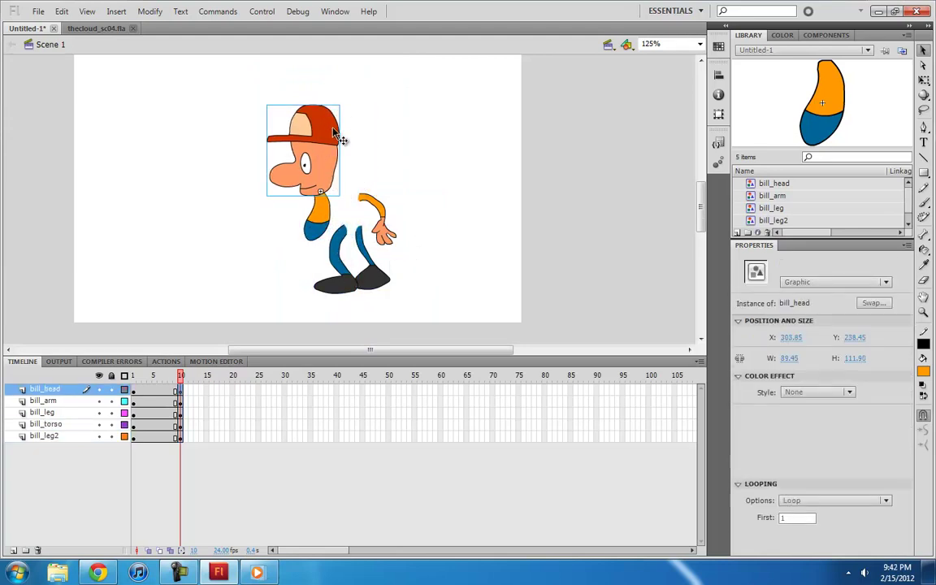
{"action": "key", "text": "q"}
{"action": "left_click_drag", "start_coordinate": [346, 97], "coordinate": [367, 102]}
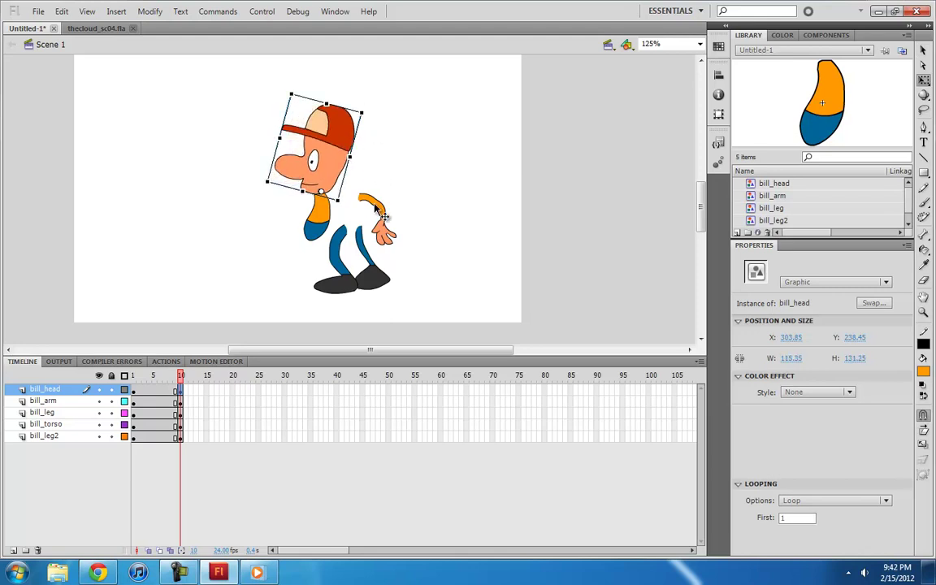
- At frame 10, reattach the arm and both legs to the torso, swinging the arm and bill_leg backward and bill_leg2 forward
{"action": "left_click_drag", "start_coordinate": [369, 203], "coordinate": [335, 207]}
{"action": "left_click_drag", "start_coordinate": [369, 254], "coordinate": [390, 210]}
{"action": "left_click", "coordinate": [340, 261]}
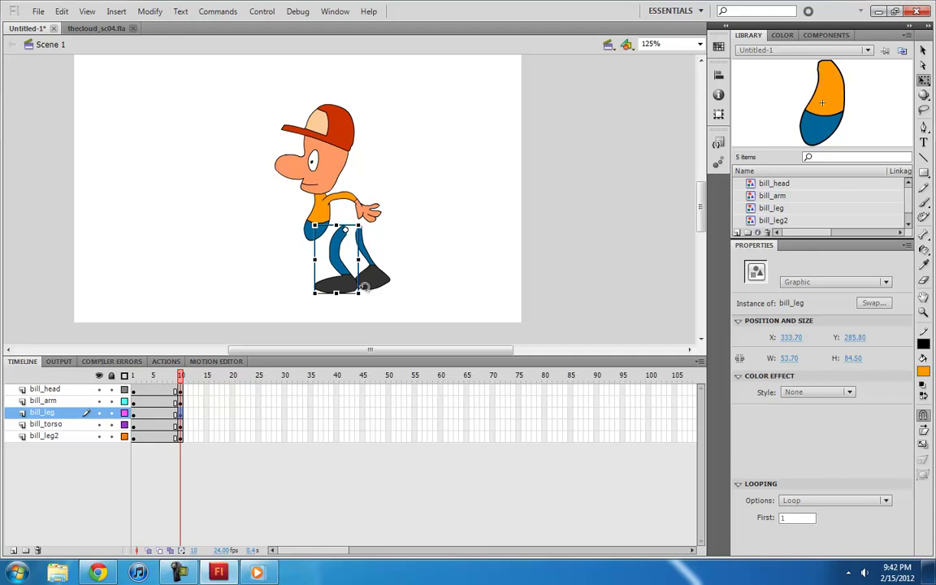
{"action": "left_click_drag", "start_coordinate": [366, 288], "coordinate": [336, 263]}
{"action": "left_click", "coordinate": [376, 276]}
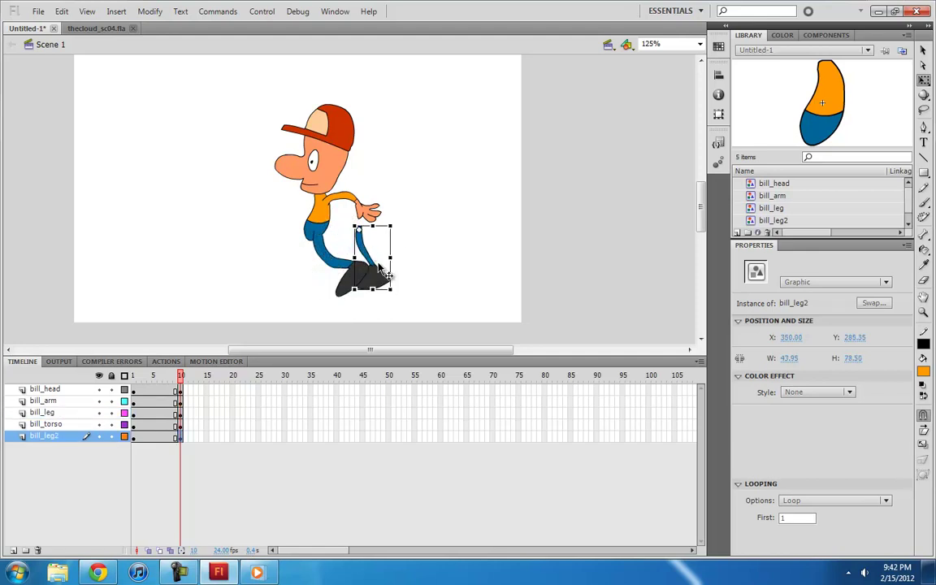
{"action": "left_click_drag", "start_coordinate": [395, 291], "coordinate": [310, 254]}
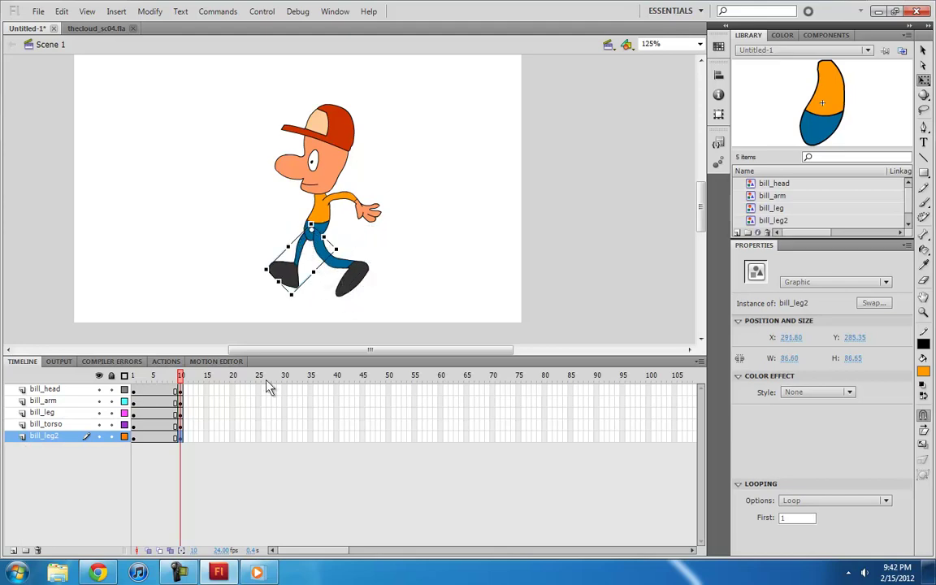
- Create classic tweens between frames 1 and 10 on all five layers
{"action": "left_click", "coordinate": [143, 374]}
{"action": "right_click", "coordinate": [144, 436]}
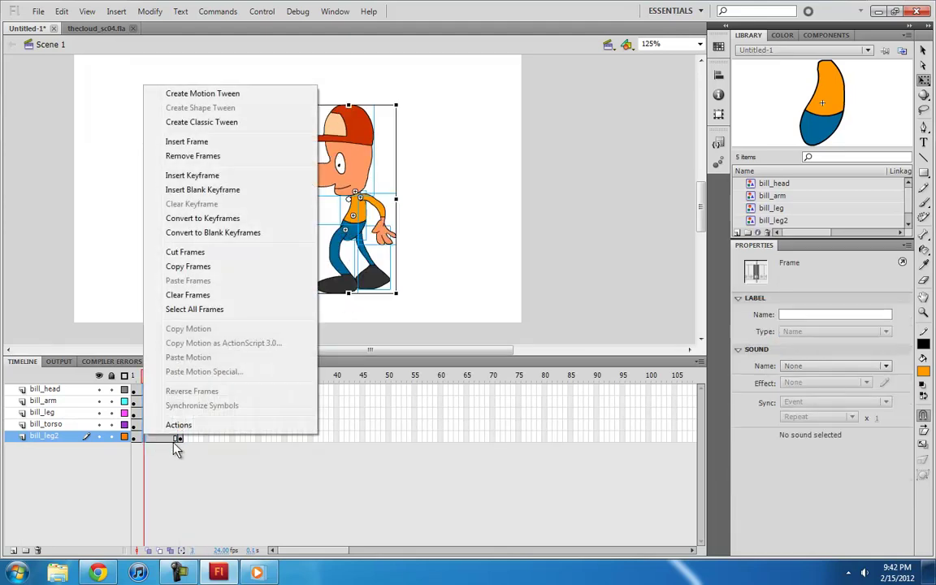
{"action": "left_click", "coordinate": [190, 121]}
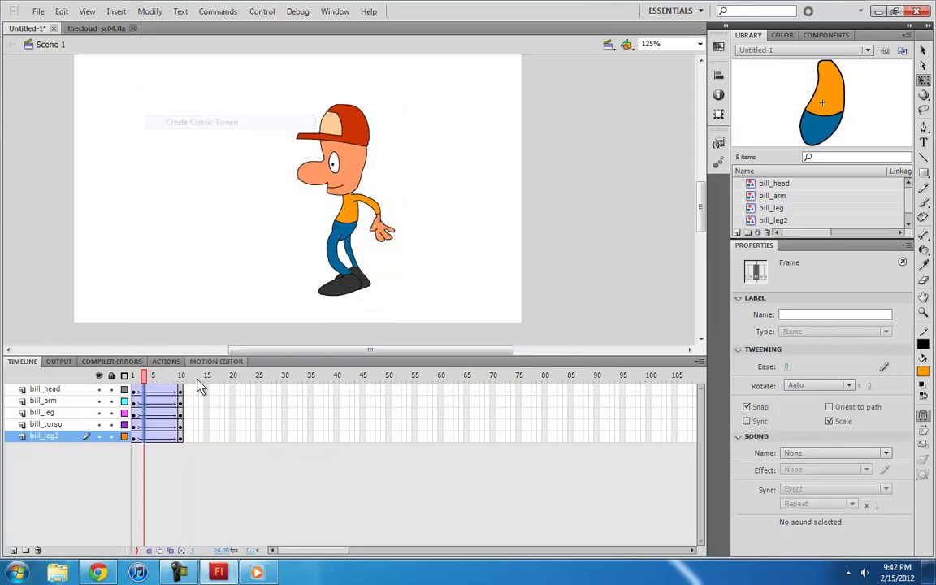
- Play the first stride from frame 1 several times to check the motion
{"action": "left_click", "coordinate": [136, 414]}
{"action": "key", "text": "Return"}
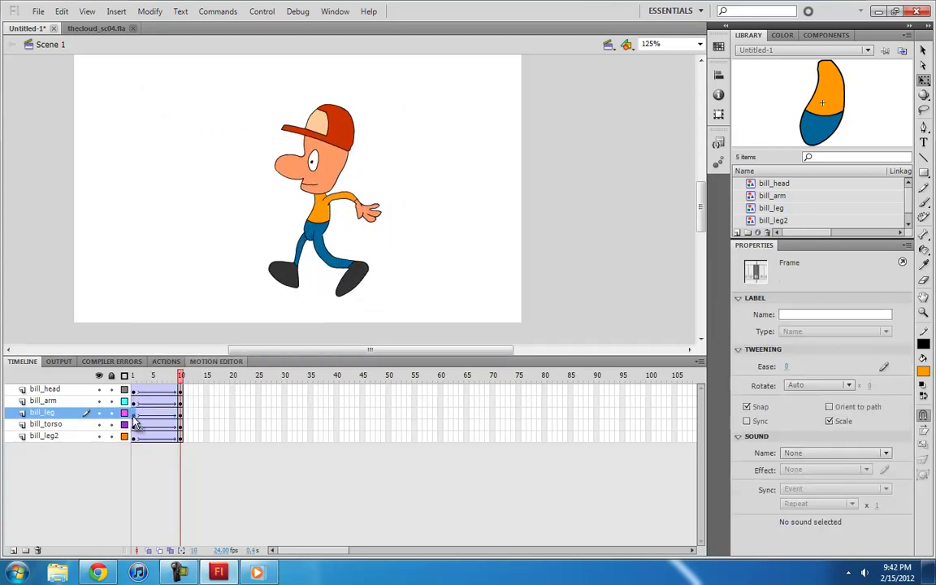
{"action": "left_click", "coordinate": [134, 418]}
{"action": "key", "text": "Return"}
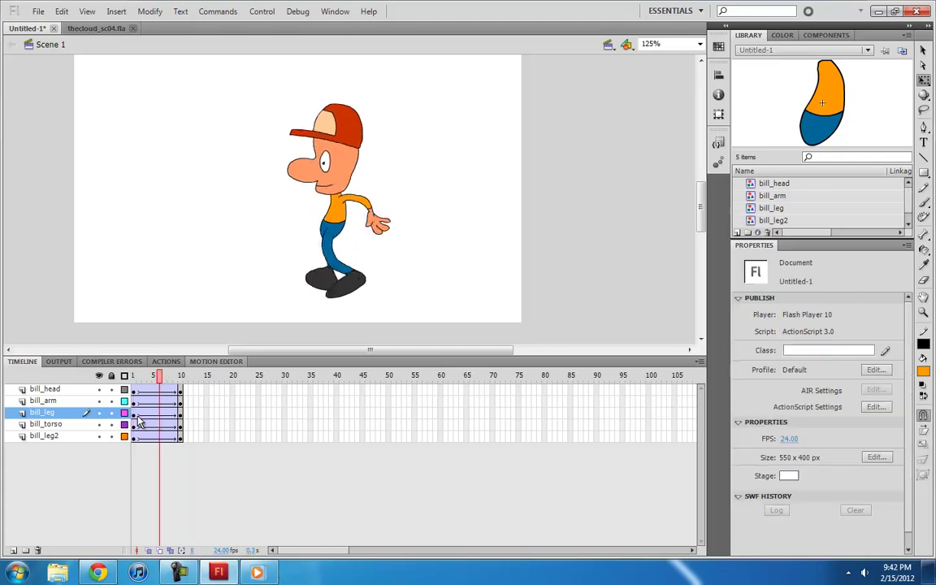
{"action": "key", "text": "Return"}
{"action": "left_click", "coordinate": [139, 419]}
{"action": "key", "text": "Return"}
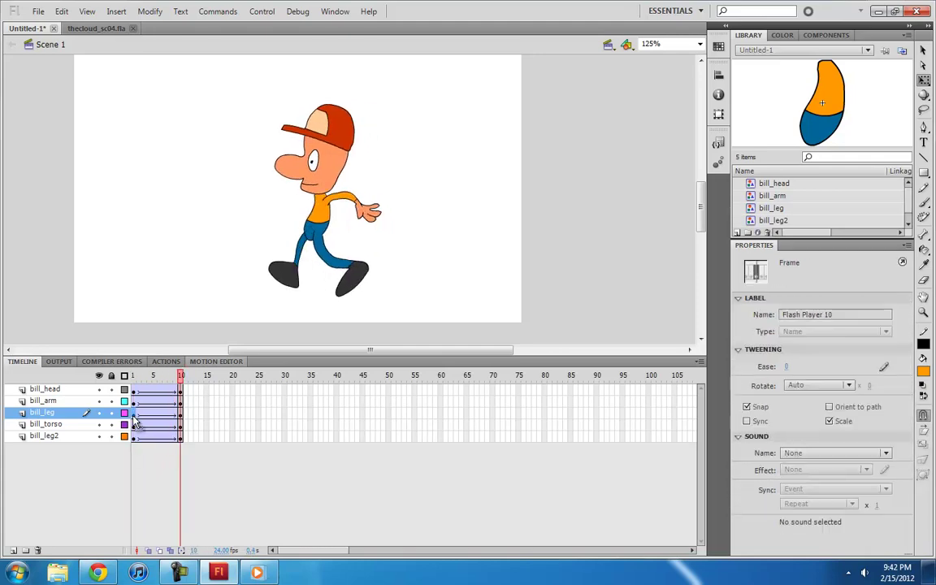
- Rotate bill_leg slightly forward at frame 10 and scrub from frame 1 to 10 to check the stride
{"action": "left_click", "coordinate": [366, 276]}
{"action": "left_click_drag", "start_coordinate": [373, 282], "coordinate": [352, 295]}
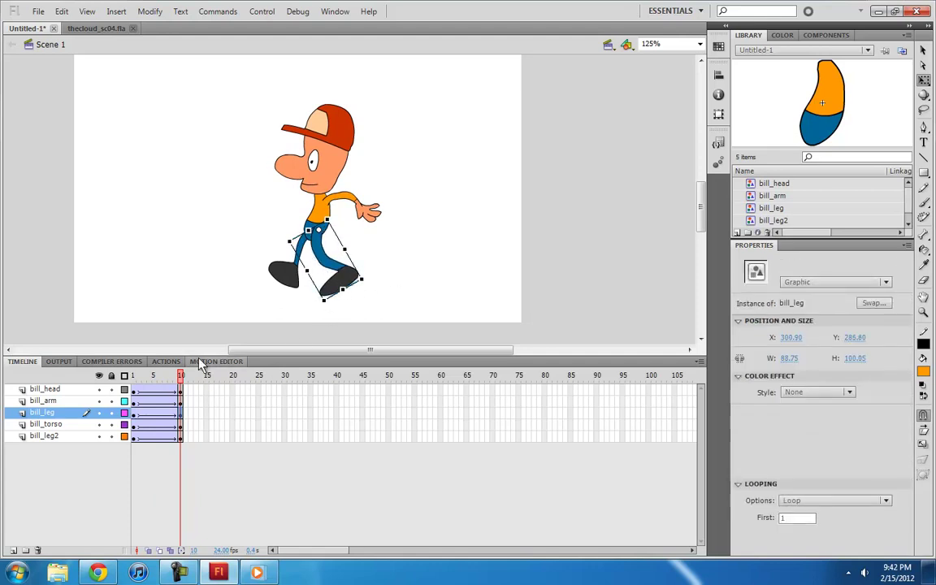
{"action": "left_click", "coordinate": [134, 376]}
{"action": "left_click_drag", "start_coordinate": [137, 378], "coordinate": [180, 377]}
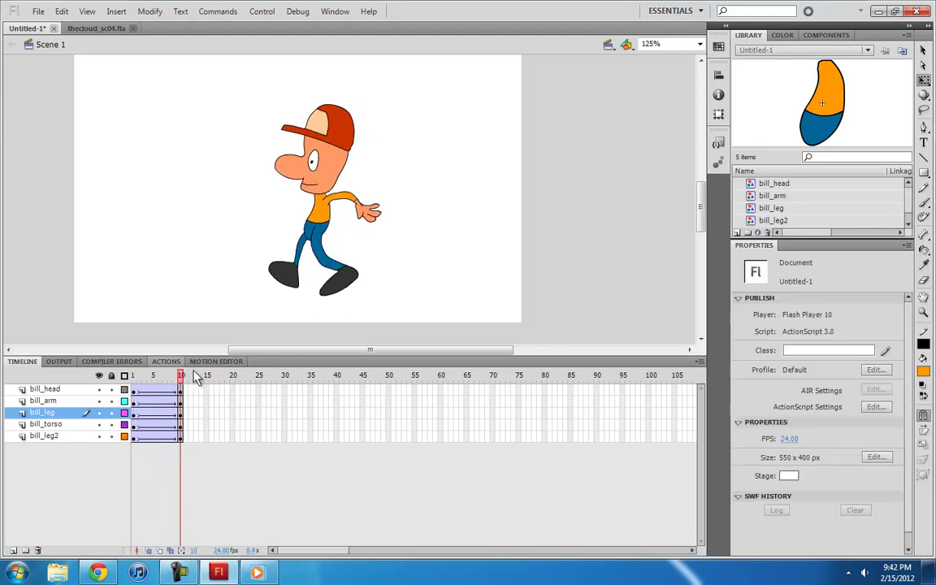
- Insert keyframes at frame 19 on all five body-part layers
{"action": "left_click_drag", "start_coordinate": [228, 412], "coordinate": [226, 454]}
{"action": "key", "text": "F6"}
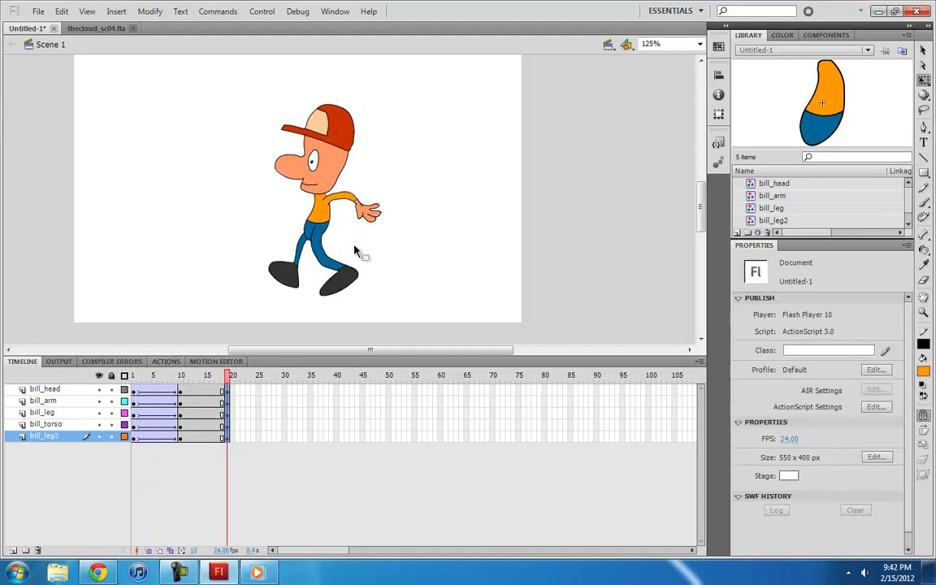
{"action": "left_click", "coordinate": [446, 235]}
- At frame 19, move the head further forward, rotate it upright and place the torso beneath it
{"action": "left_click_drag", "start_coordinate": [329, 169], "coordinate": [287, 165]}
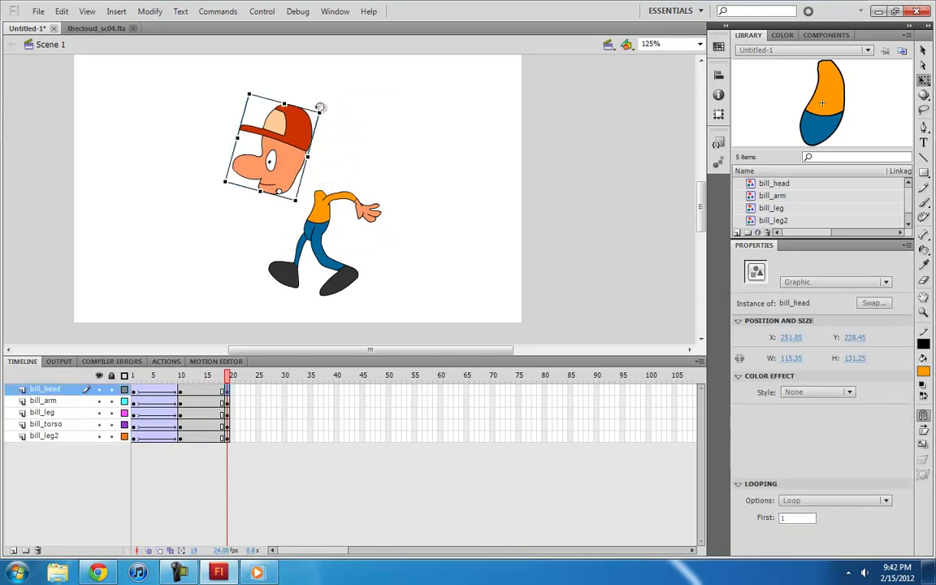
{"action": "left_click_drag", "start_coordinate": [319, 100], "coordinate": [303, 95]}
{"action": "left_click_drag", "start_coordinate": [253, 154], "coordinate": [250, 154]}
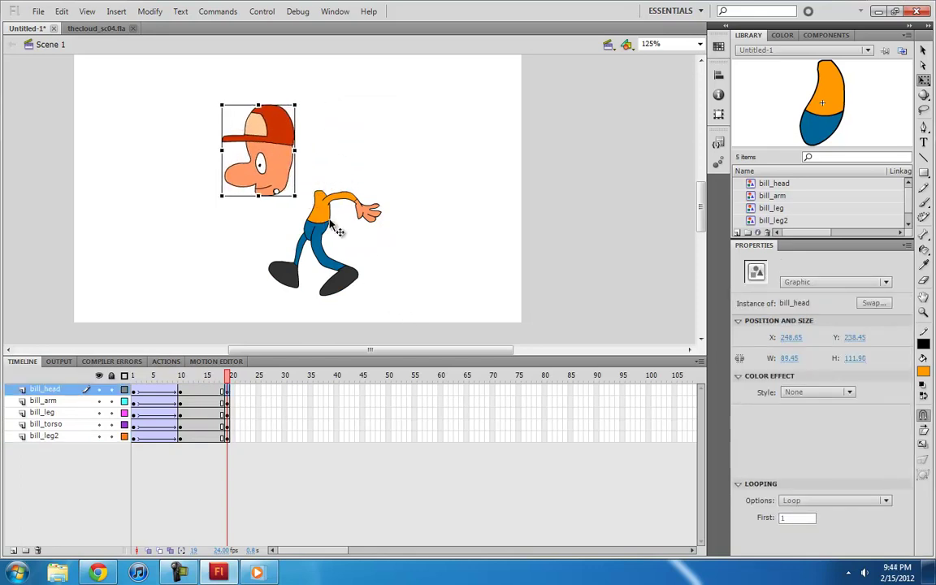
{"action": "left_click_drag", "start_coordinate": [325, 222], "coordinate": [275, 232]}
- At frame 19, reattach both legs and the arm to the torso, with bill_leg trailing, bill_leg2 beneath the hips and the arm swung forward
{"action": "left_click", "coordinate": [303, 256]}
{"action": "left_click_drag", "start_coordinate": [265, 296], "coordinate": [297, 292]}
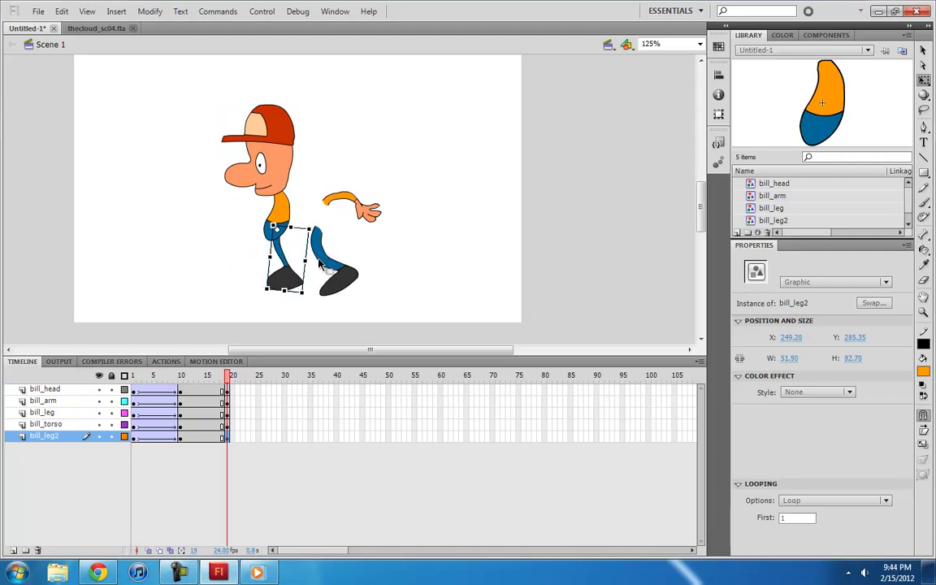
{"action": "mouse_move", "coordinate": [229, 376]}
{"action": "left_mouse_down"}
{"action": "mouse_move", "coordinate": [171, 375]}
{"action": "mouse_move", "coordinate": [231, 382]}
{"action": "left_mouse_up"}
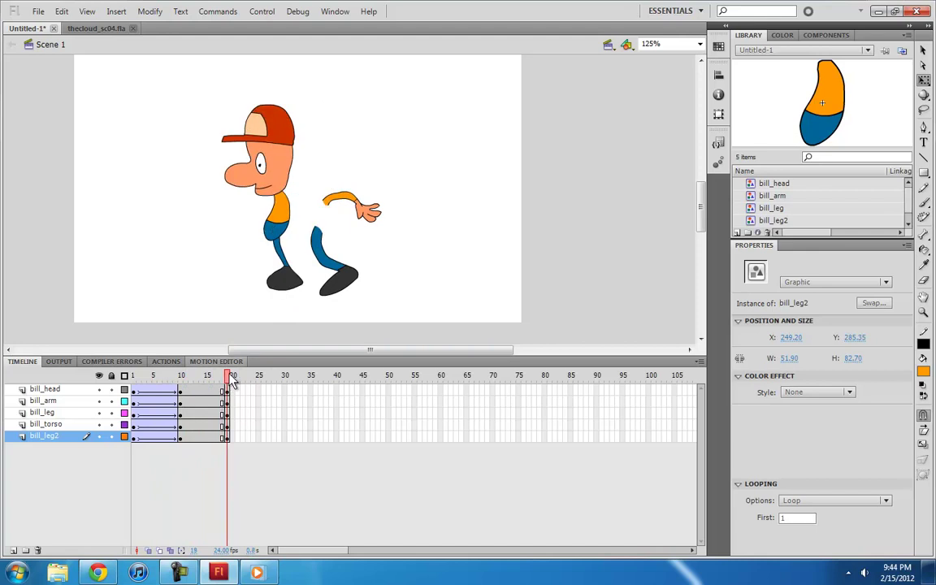
{"action": "left_click", "coordinate": [278, 232]}
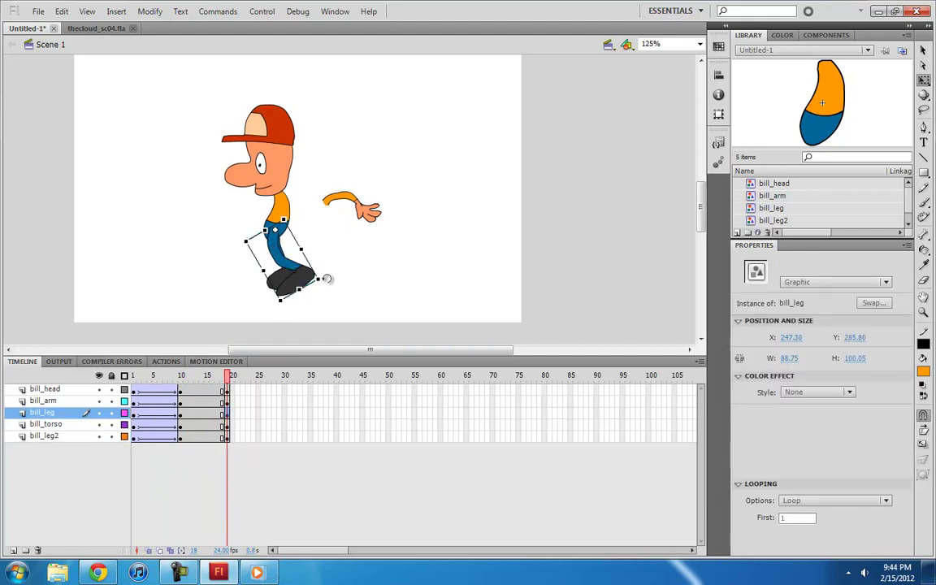
{"action": "left_click_drag", "start_coordinate": [326, 278], "coordinate": [337, 263]}
{"action": "left_click_drag", "start_coordinate": [346, 197], "coordinate": [237, 248]}
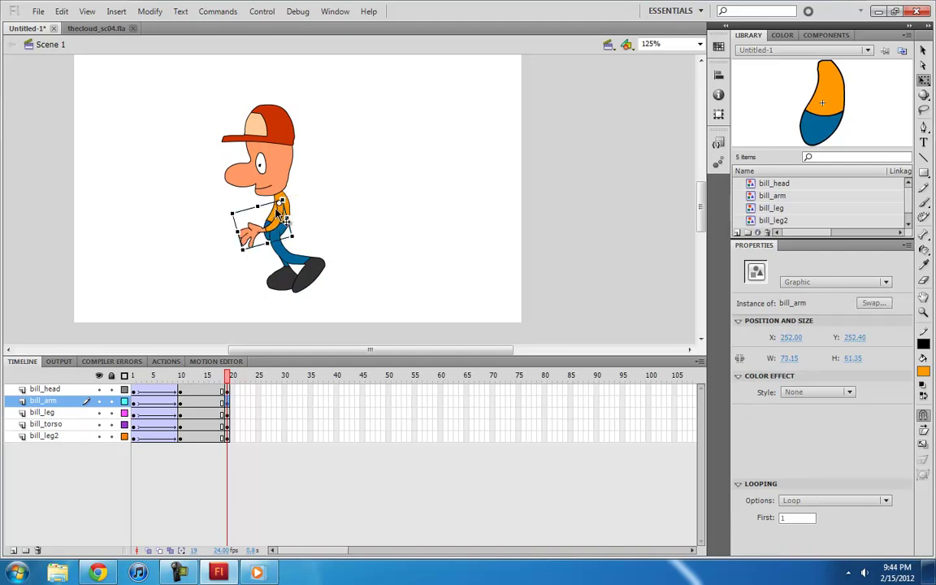
{"action": "left_click_drag", "start_coordinate": [282, 218], "coordinate": [285, 213]}
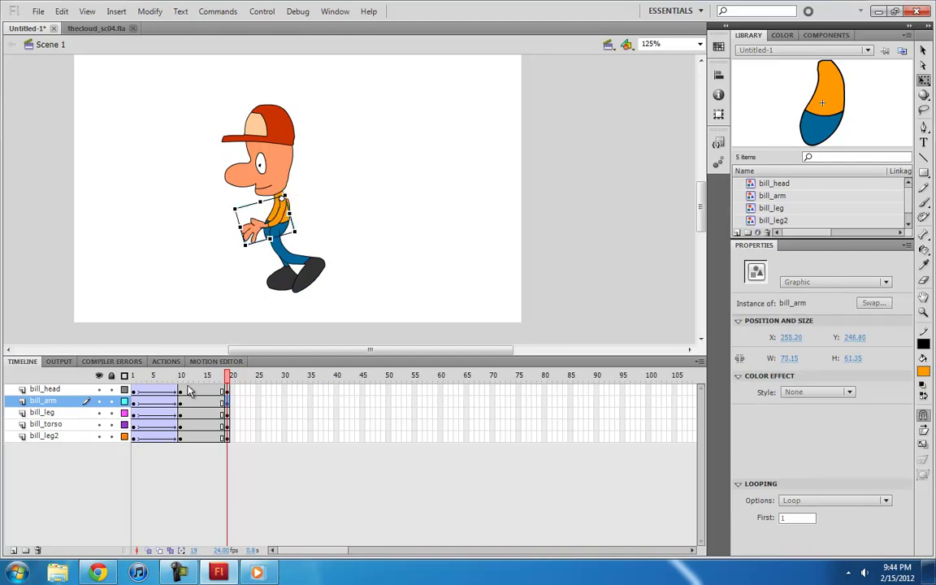
- Create classic tweens between frames 10 and 19 on all five layers
{"action": "left_click_drag", "start_coordinate": [196, 391], "coordinate": [201, 449]}
{"action": "right_click", "coordinate": [199, 416]}
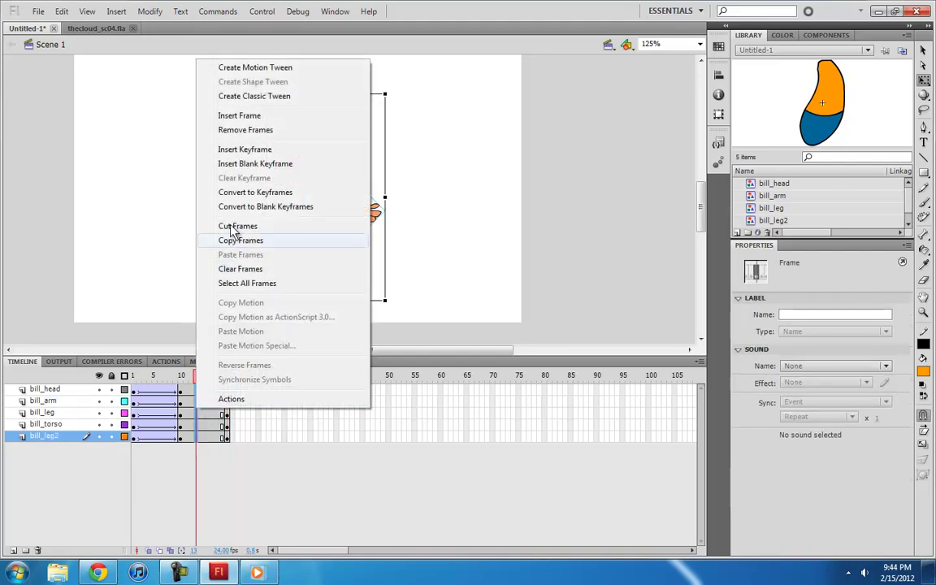
{"action": "left_click", "coordinate": [241, 92]}
- Play the full walk animation from frame 1 repeatedly to check both strides
{"action": "left_click", "coordinate": [133, 403]}
{"action": "key", "text": "Return"}
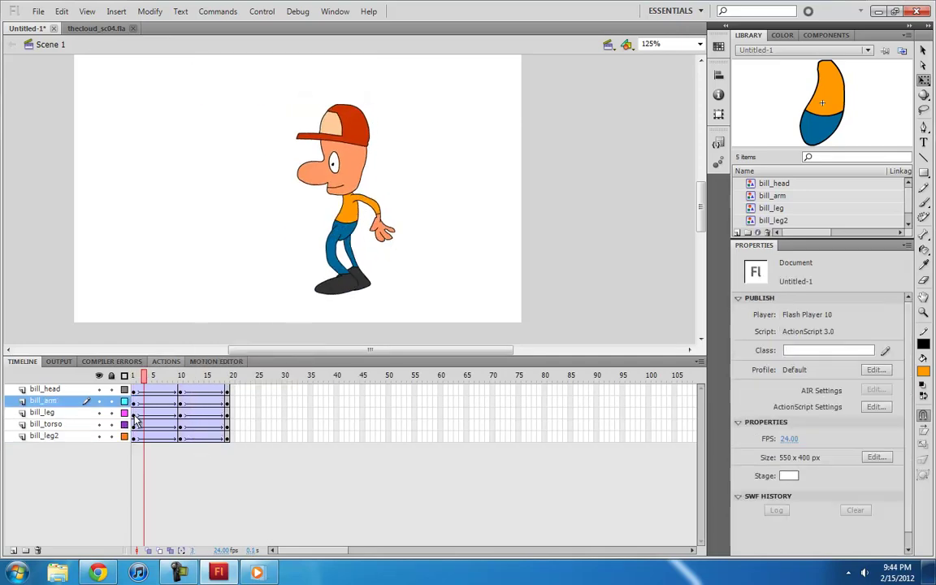
{"action": "left_click", "coordinate": [135, 415]}
{"action": "key", "text": "Return"}
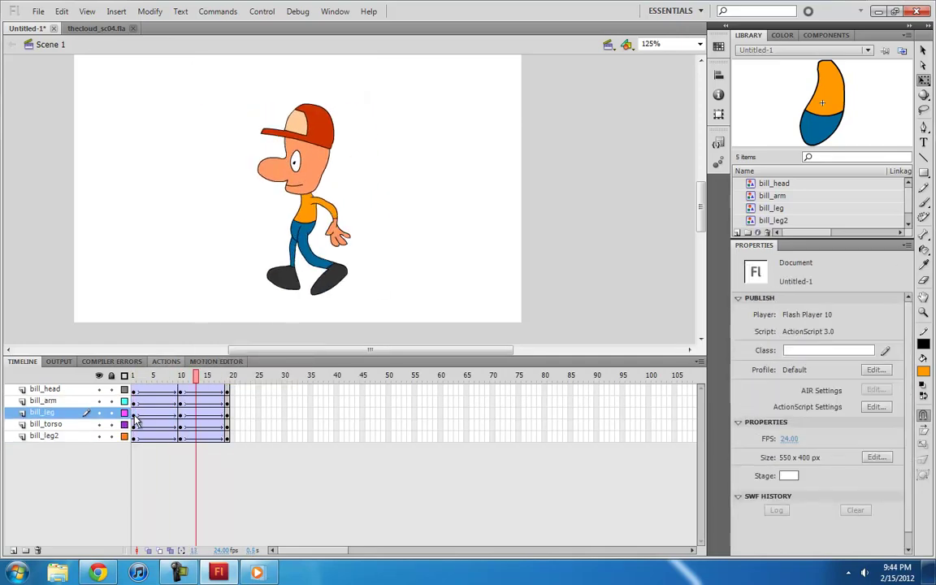
{"action": "key", "text": "Return"}
{"action": "left_click", "coordinate": [135, 415]}
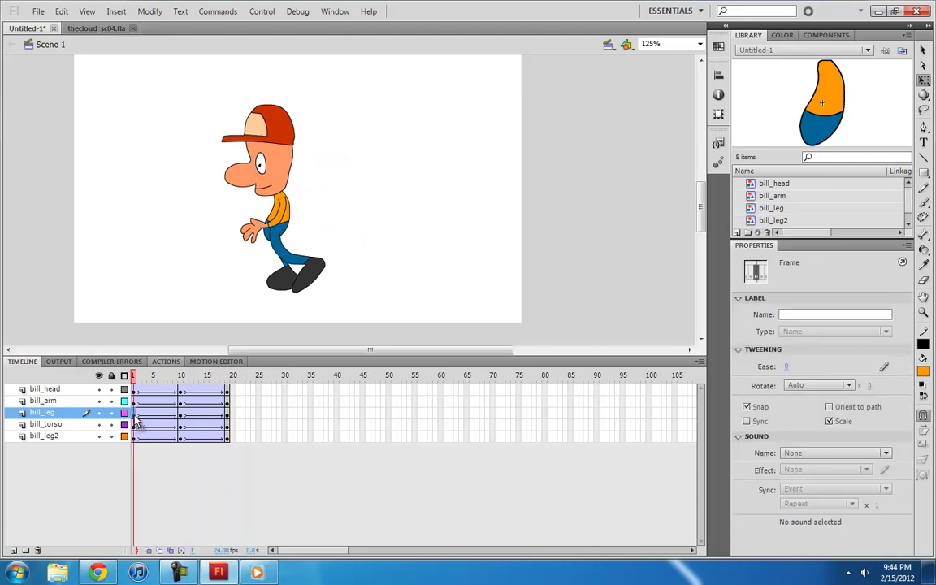
- At frame 19, rotate the trailing leg forward so the feet stand together, and play the walk
{"action": "key", "text": "Return"}
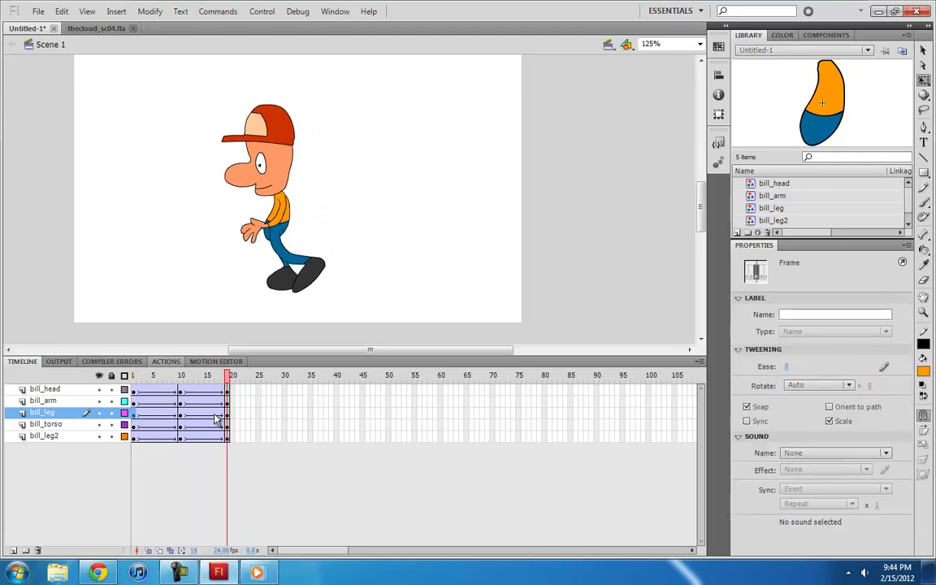
{"action": "left_click", "coordinate": [325, 270]}
{"action": "left_click_drag", "start_coordinate": [338, 262], "coordinate": [294, 300]}
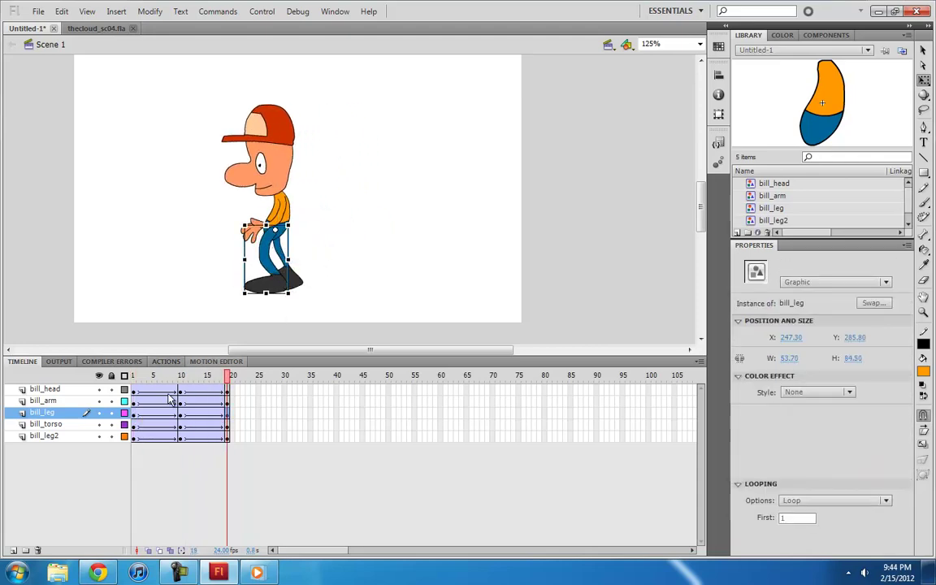
{"action": "key", "text": "Return"}
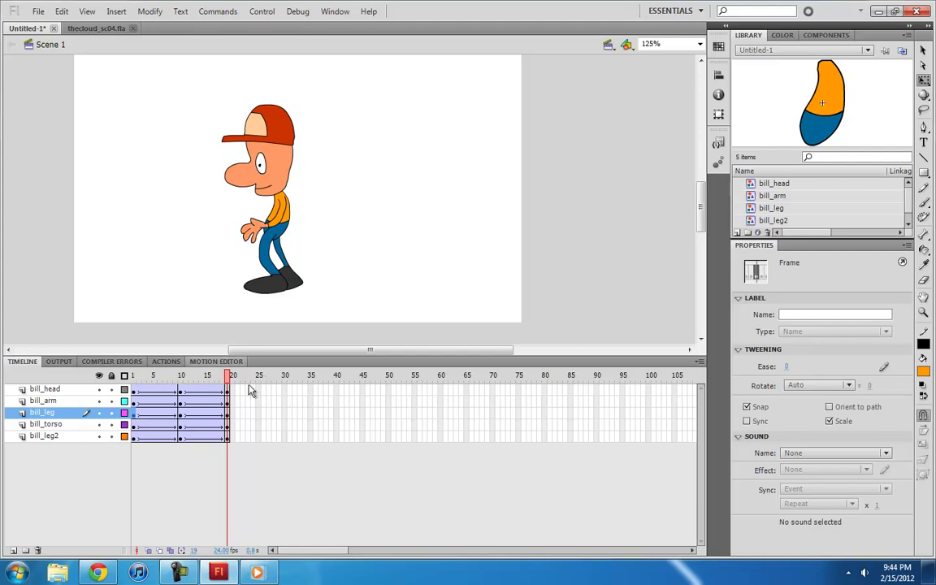
- Insert keyframes at frame 25 on all five layers, tilt the head down and raise the arm toward the face
{"action": "left_click", "coordinate": [262, 455]}
{"action": "left_click_drag", "start_coordinate": [260, 437], "coordinate": [259, 390]}
{"action": "key", "text": "F6"}
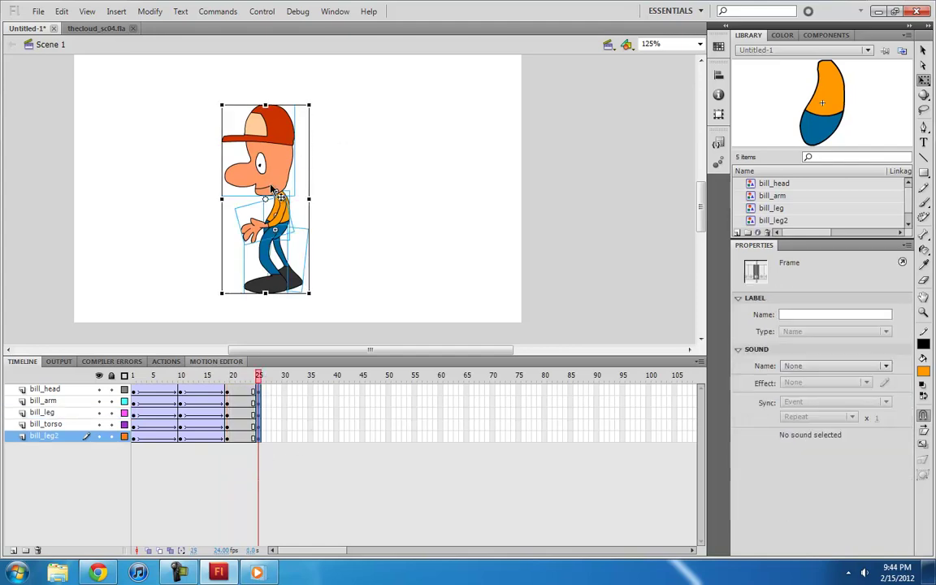
{"action": "left_click", "coordinate": [320, 138]}
{"action": "left_click", "coordinate": [262, 163]}
{"action": "left_click_drag", "start_coordinate": [303, 99], "coordinate": [251, 105]}
{"action": "left_click", "coordinate": [269, 240]}
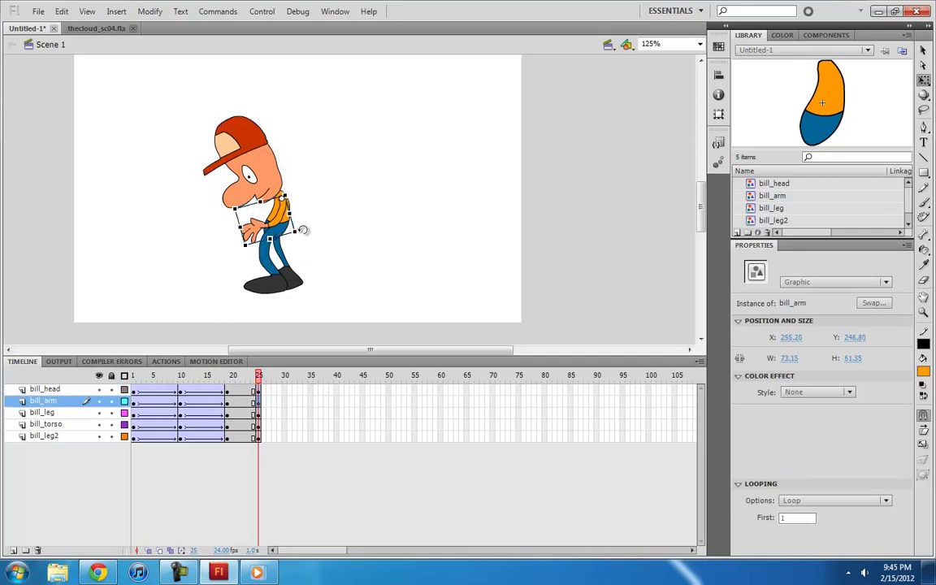
{"action": "left_click_drag", "start_coordinate": [302, 230], "coordinate": [299, 195]}
- At frame 25, turn off object snapping and rotate bill_leg and bill_leg2 slightly forward
{"action": "left_click", "coordinate": [272, 260]}
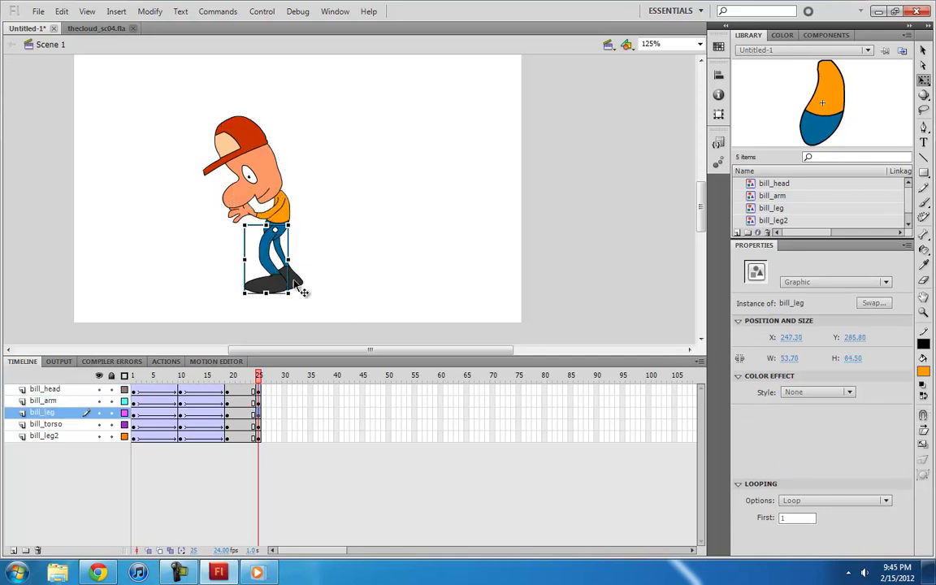
{"action": "mouse_move", "coordinate": [298, 289]}
{"action": "left_mouse_down"}
{"action": "mouse_move", "coordinate": [268, 299]}
{"action": "mouse_move", "coordinate": [291, 295]}
{"action": "left_mouse_up"}
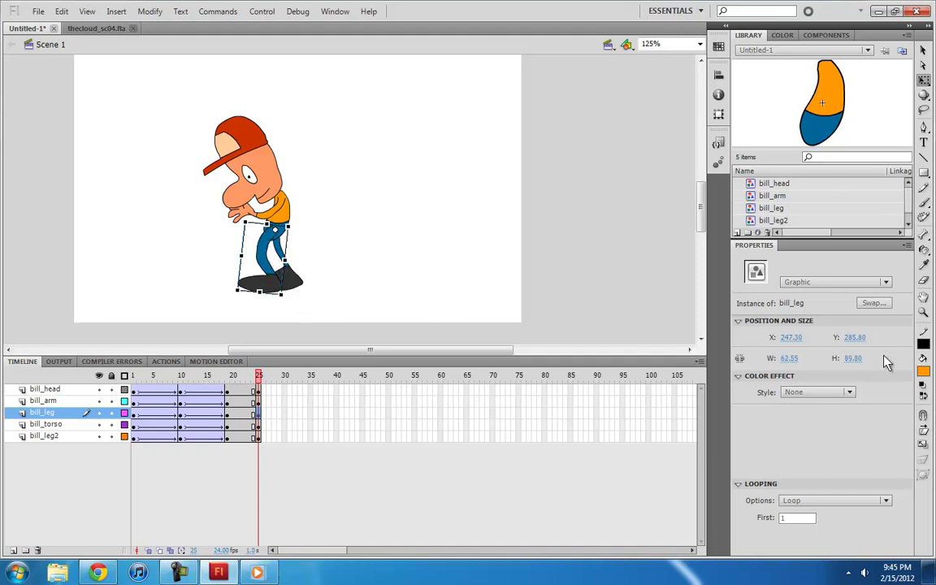
{"action": "left_click", "coordinate": [923, 415]}
{"action": "left_click", "coordinate": [292, 303]}
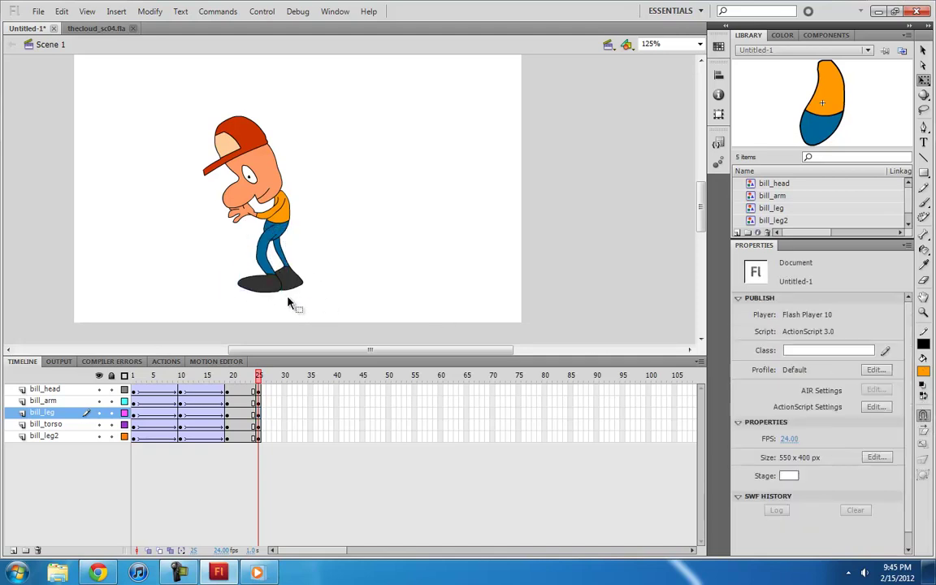
{"action": "left_click", "coordinate": [288, 286]}
{"action": "left_click_drag", "start_coordinate": [296, 306], "coordinate": [294, 294]}
{"action": "mouse_move", "coordinate": [284, 295]}
{"action": "left_mouse_down"}
{"action": "mouse_move", "coordinate": [214, 250]}
{"action": "mouse_move", "coordinate": [250, 288]}
{"action": "mouse_move", "coordinate": [286, 297]}
{"action": "left_mouse_up"}
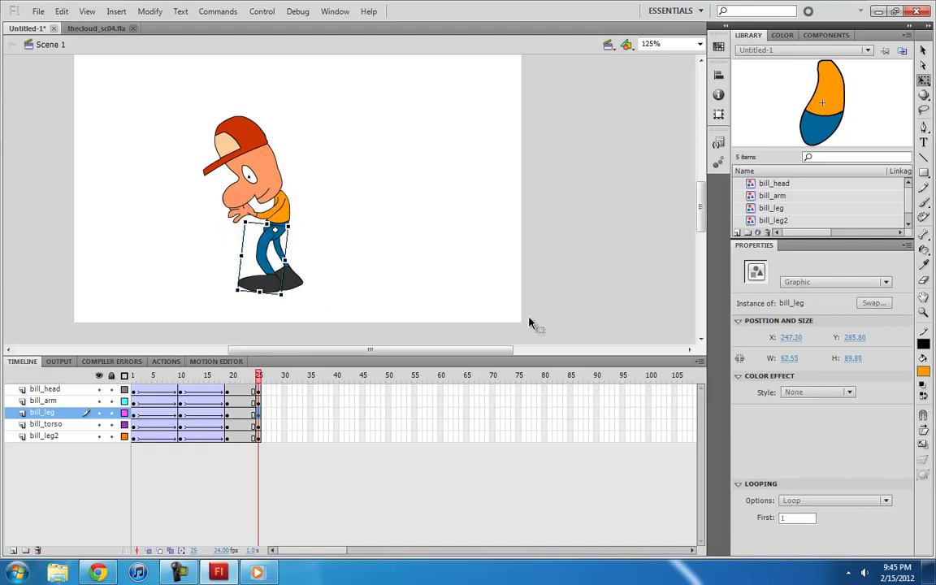
{"action": "left_click", "coordinate": [298, 280]}
{"action": "left_click_drag", "start_coordinate": [310, 287], "coordinate": [308, 289]}
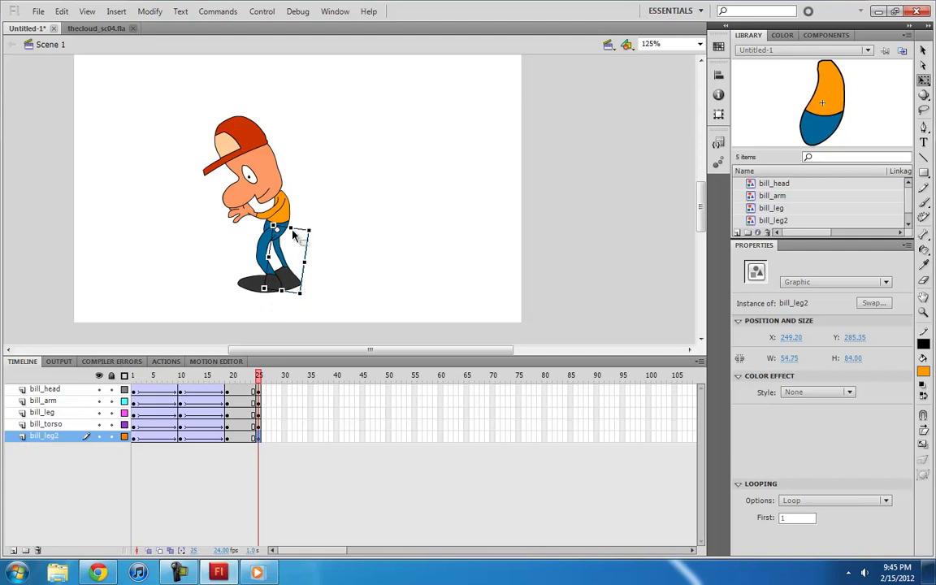
{"action": "left_click", "coordinate": [274, 185]}
- Insert keyframes at frame 29 on all five layers and rotate the head back to nearly upright
{"action": "left_click_drag", "start_coordinate": [279, 390], "coordinate": [281, 454]}
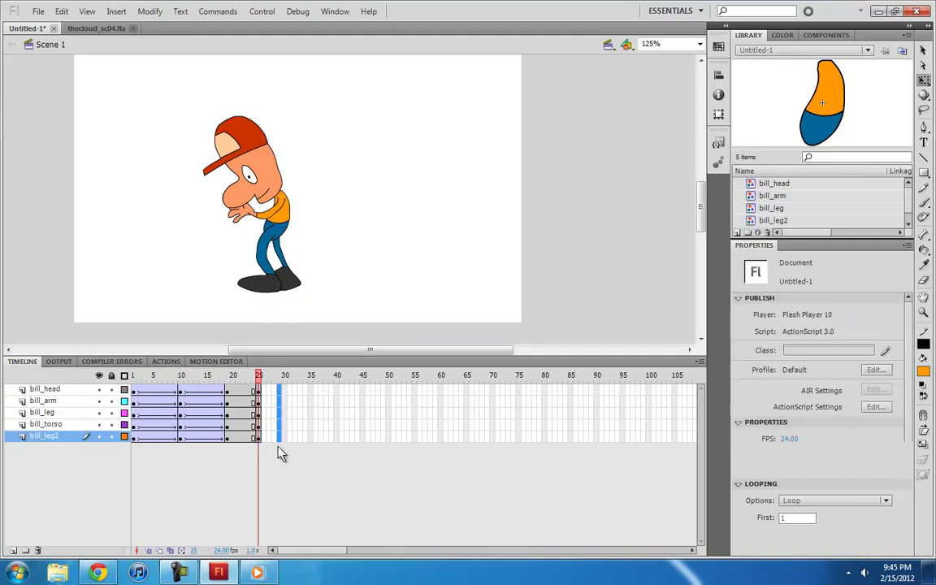
{"action": "key", "text": "F6"}
{"action": "left_click", "coordinate": [319, 104]}
{"action": "left_click", "coordinate": [259, 145]}
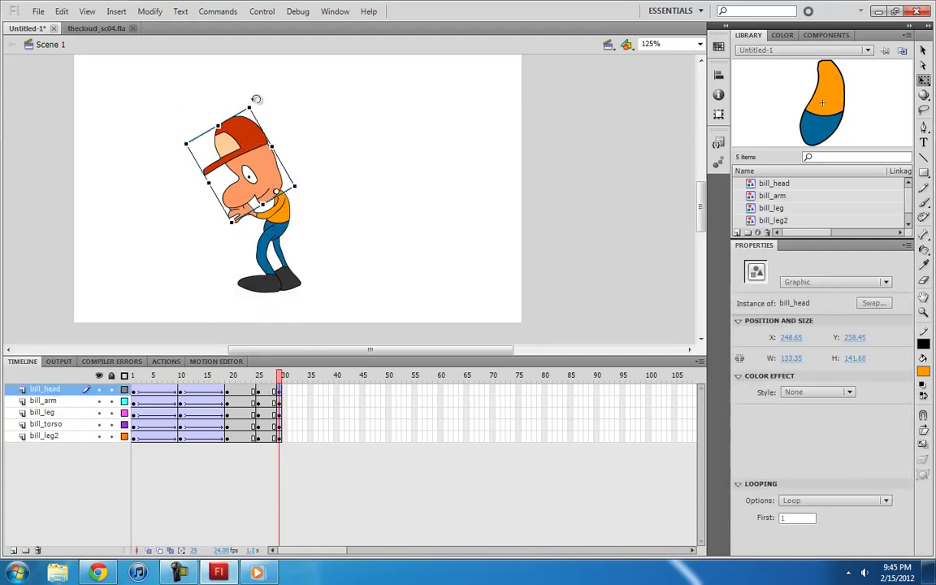
{"action": "left_click_drag", "start_coordinate": [256, 99], "coordinate": [317, 83]}
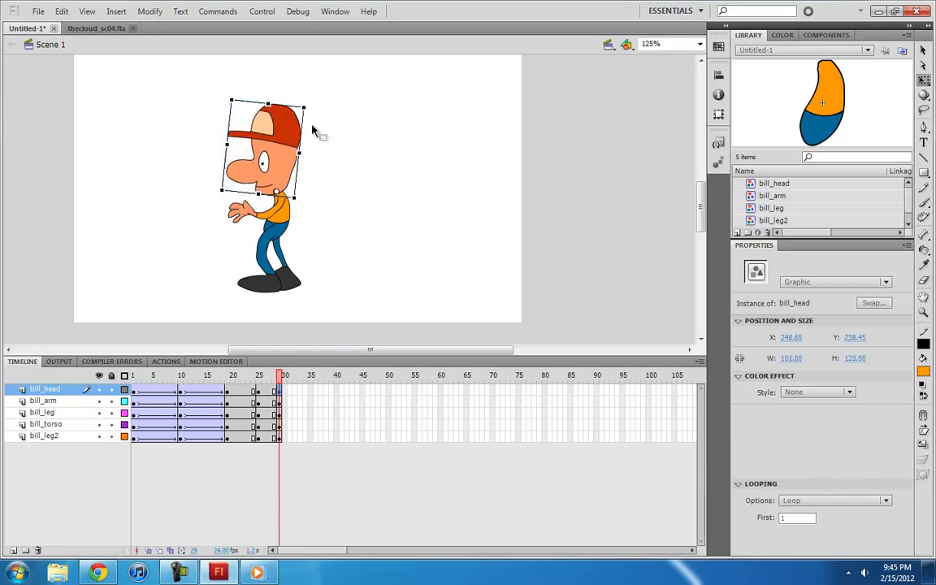
- At frame 29, nudge the torso and head upward, shift the head slightly backward and swing the arm down
{"action": "left_click", "coordinate": [284, 218]}
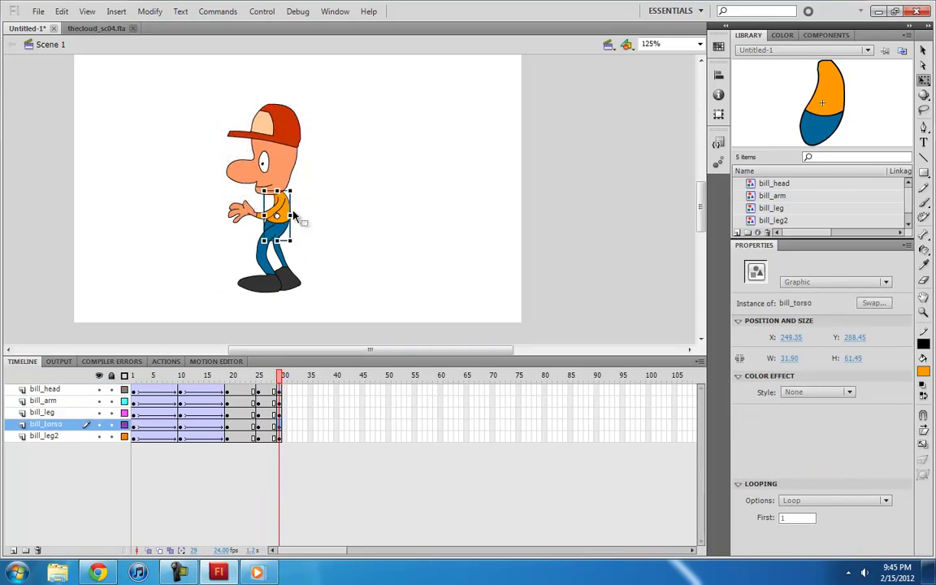
{"action": "key", "text": "Up"}
{"action": "key", "text": "Up"}
{"action": "key", "text": "Up"}
{"action": "key", "text": "Up"}
{"action": "key", "text": "Up"}
{"action": "left_click", "coordinate": [282, 278]}
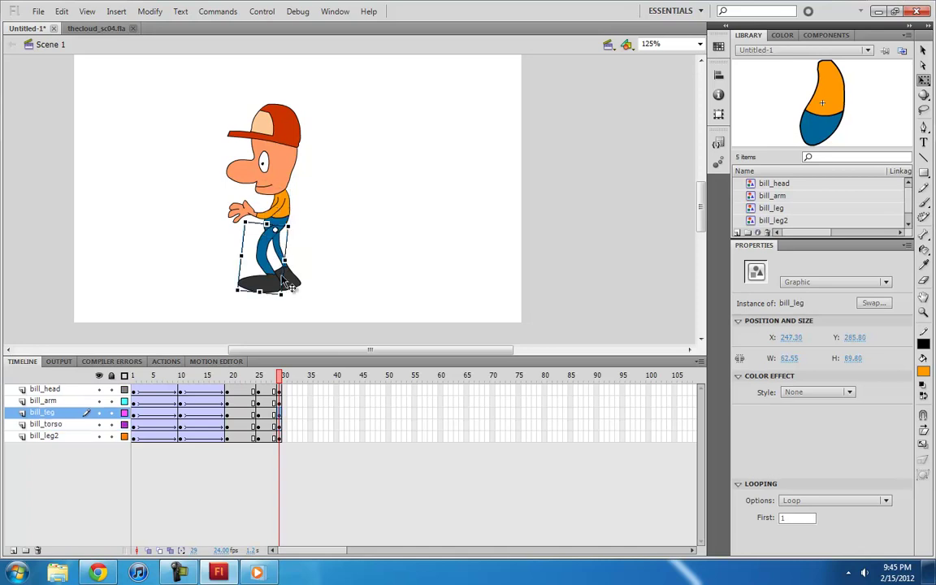
{"action": "left_click", "coordinate": [296, 169]}
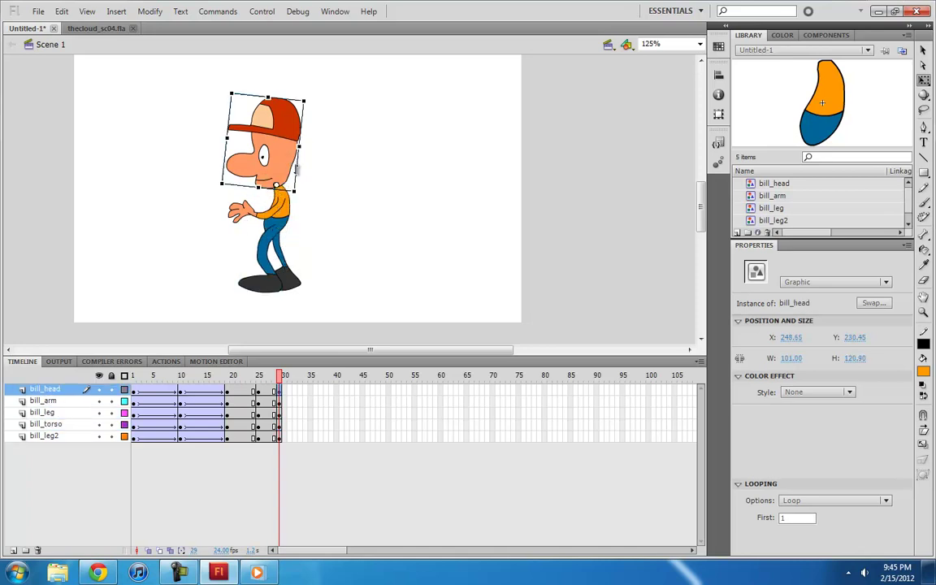
{"action": "key", "text": "Right"}
{"action": "key", "text": "Right"}
{"action": "left_click", "coordinate": [256, 216]}
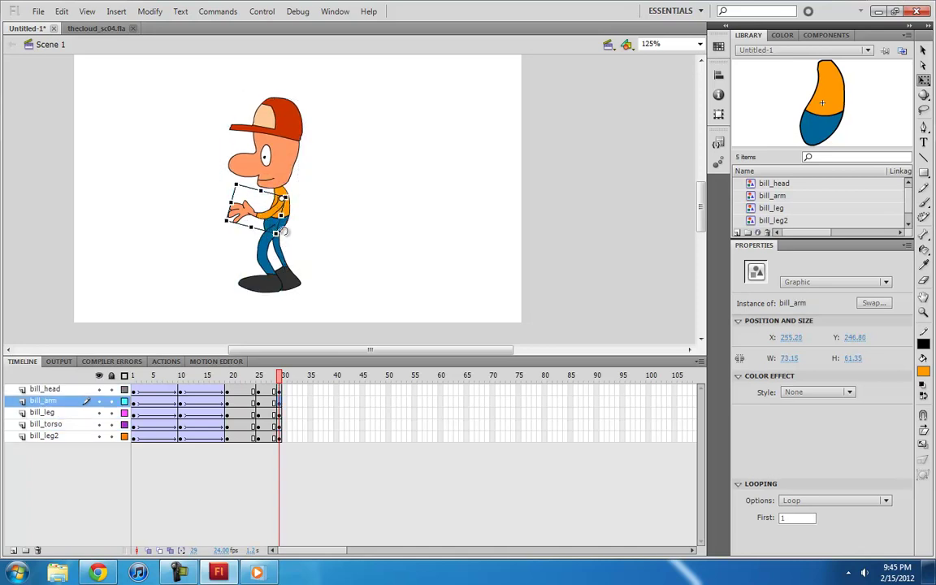
{"action": "left_click_drag", "start_coordinate": [283, 232], "coordinate": [295, 228]}
- Create classic tweens between frames 19, 25 and 29 on all five layers
{"action": "left_click_drag", "start_coordinate": [250, 391], "coordinate": [265, 437]}
{"action": "right_click", "coordinate": [265, 437]}
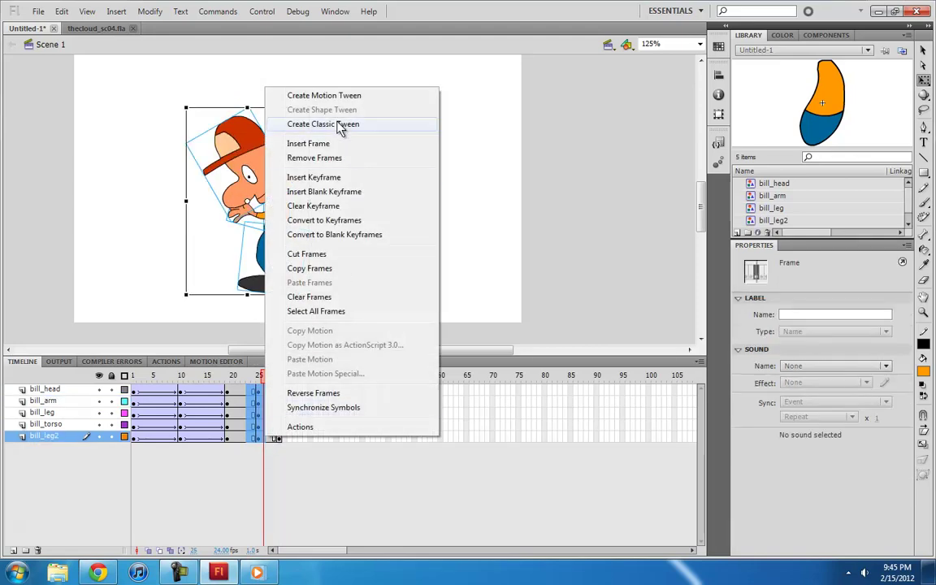
{"action": "left_click", "coordinate": [341, 124]}
- Play the new movement from frame 19 and check the body parts of the pose at frame 29
{"action": "left_click", "coordinate": [244, 401]}
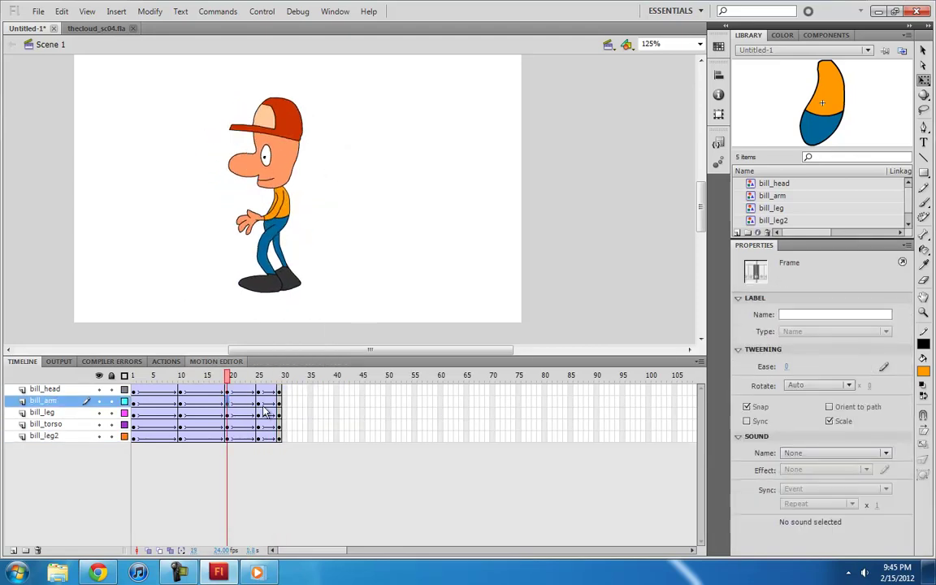
{"action": "key", "text": "Return"}
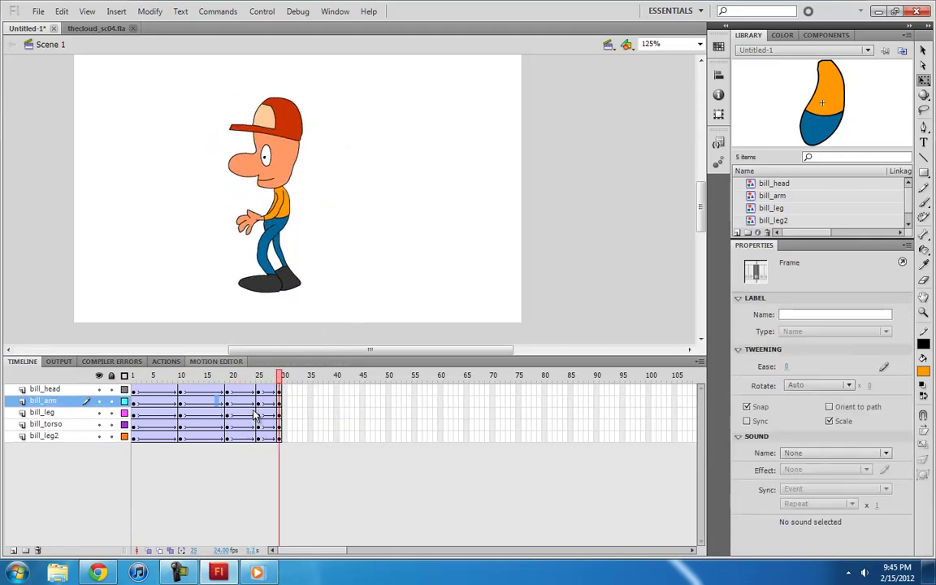
{"action": "left_click", "coordinate": [255, 415]}
{"action": "left_click", "coordinate": [279, 402]}
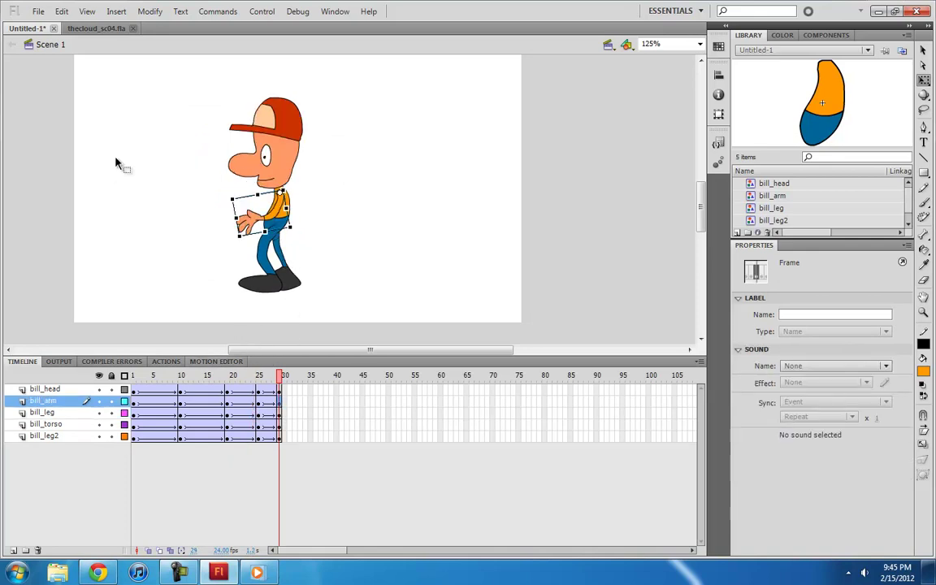
{"action": "left_click", "coordinate": [296, 135]}
{"action": "left_click", "coordinate": [274, 262]}
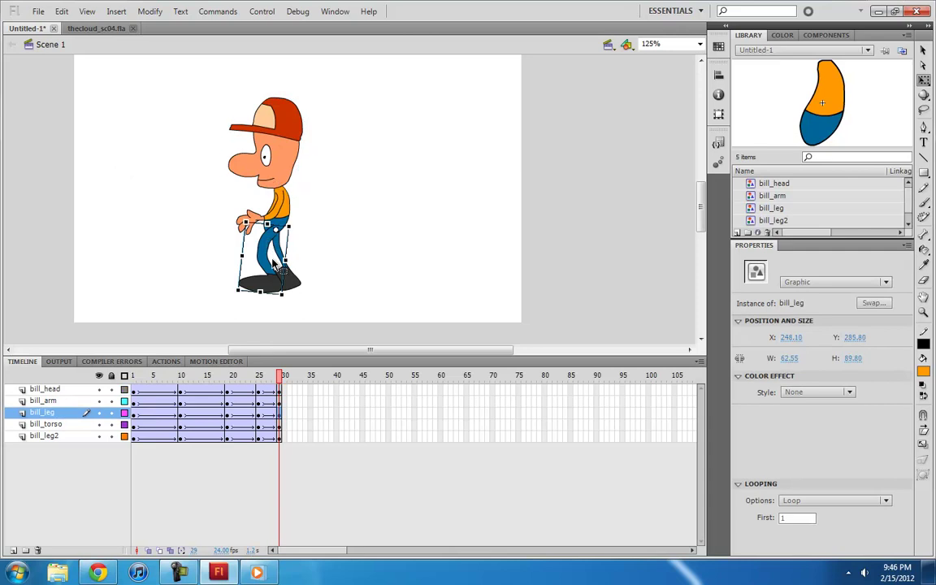
{"action": "left_click", "coordinate": [288, 177]}
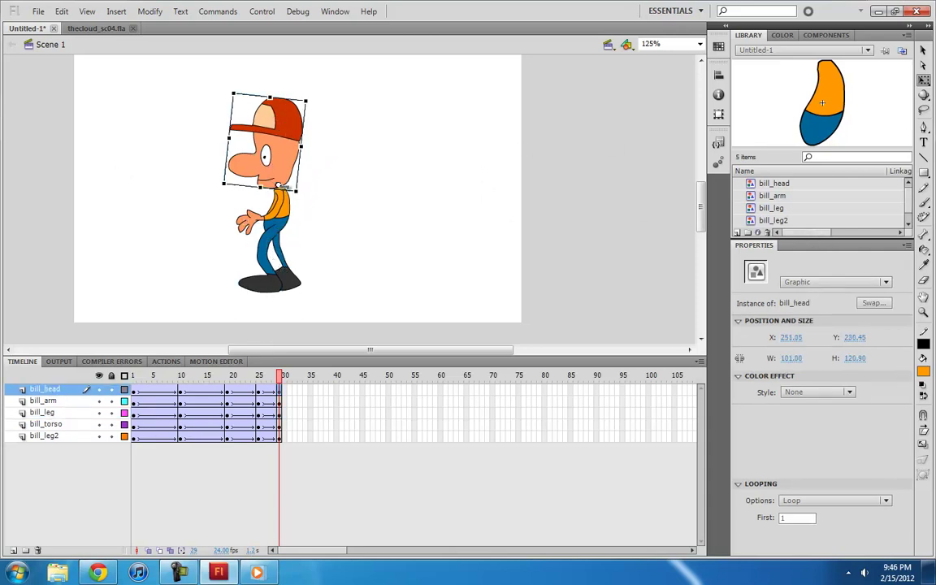
- Enlarge the library list and duplicate the bill_head symbol as a graphic named bill_head_smile
{"action": "left_click_drag", "start_coordinate": [842, 236], "coordinate": [842, 334]}
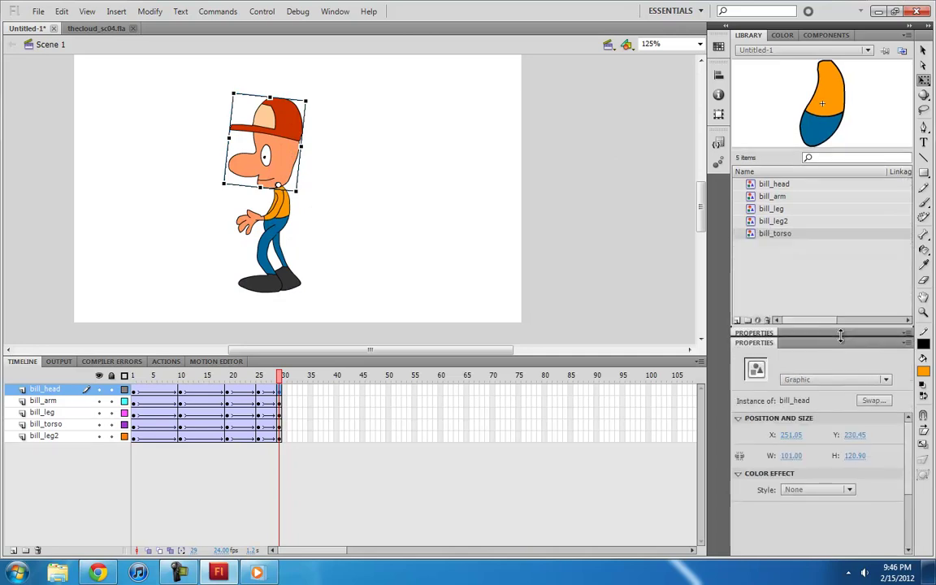
{"action": "right_click", "coordinate": [776, 186]}
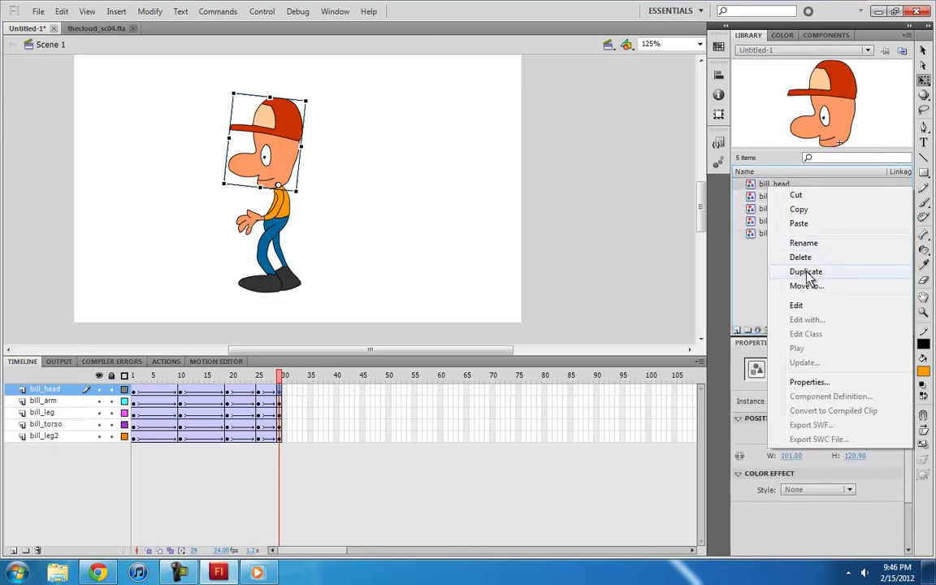
{"action": "left_click", "coordinate": [808, 276]}
{"action": "left_click", "coordinate": [413, 113]}
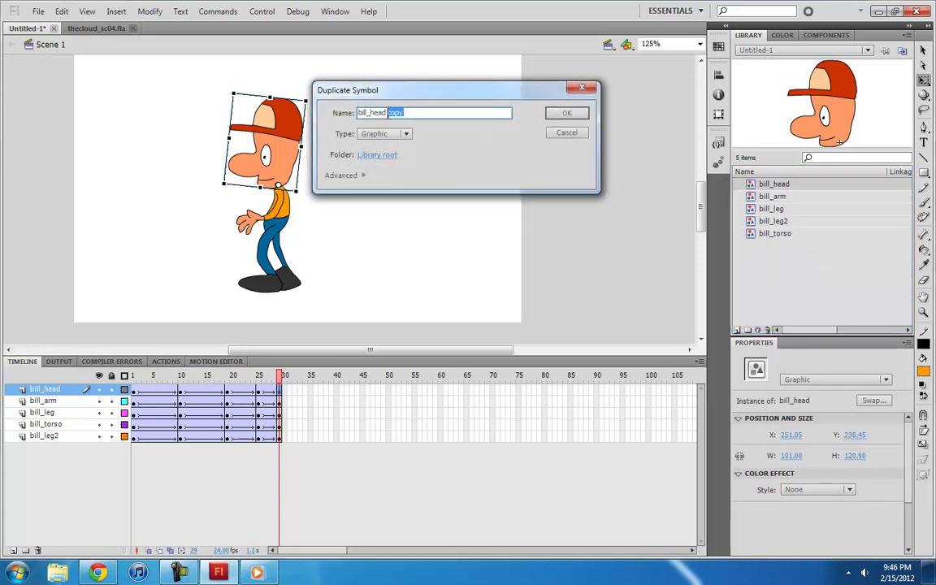
{"action": "type", "text": "_smile"}
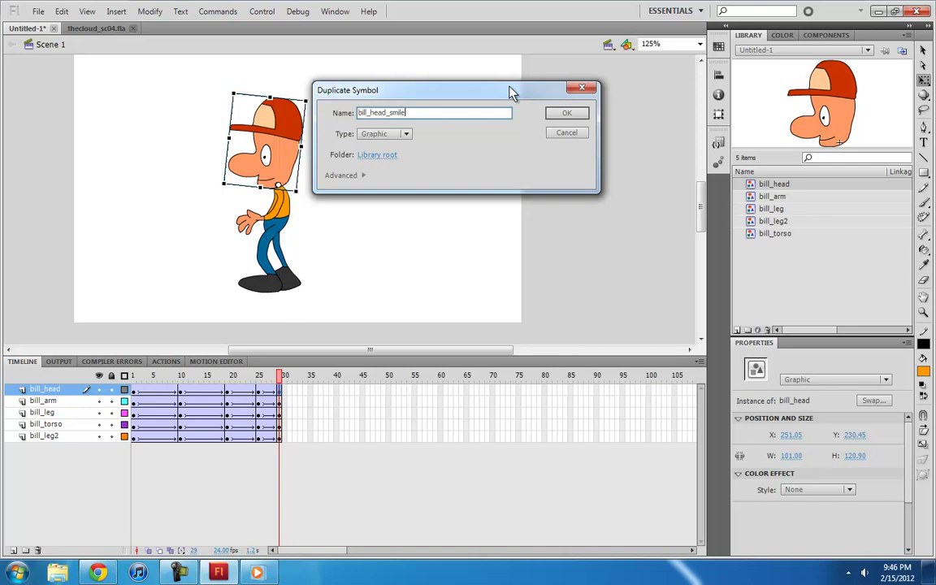
{"action": "left_click", "coordinate": [569, 114]}
- Open bill_head_smile for editing, raise the corner of the mouth and push up the lower edge of the eye
{"action": "double_click", "coordinate": [754, 248]}
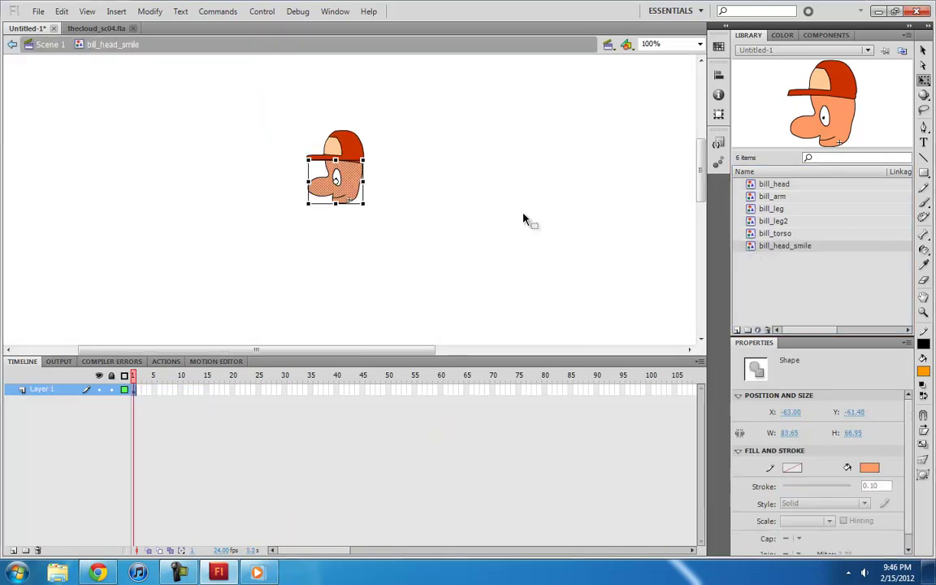
{"action": "key", "text": "ctrl+equal"}
{"action": "key", "text": "ctrl+equal"}
{"action": "key", "text": "ctrl+equal"}
{"action": "key", "text": "ctrl+minus"}
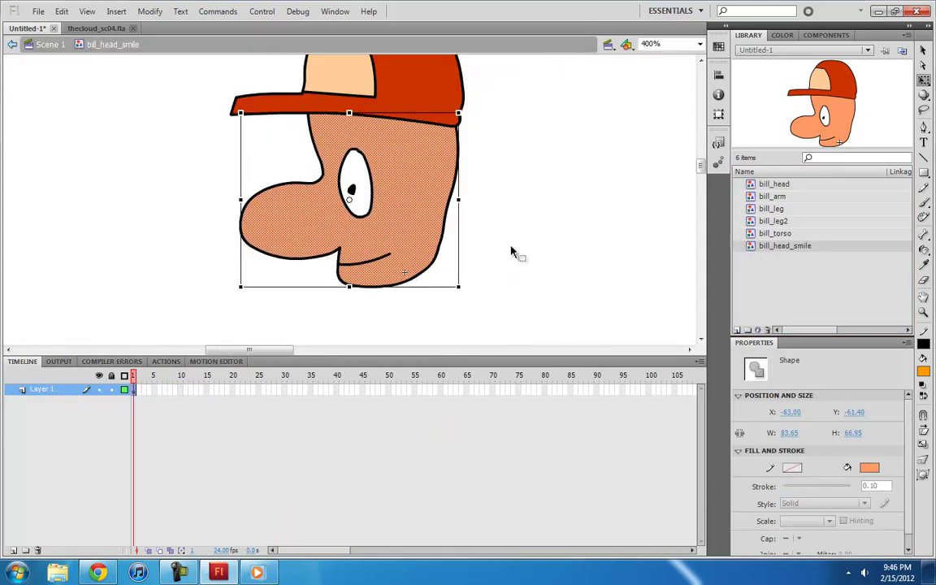
{"action": "left_click", "coordinate": [512, 253]}
{"action": "left_click_drag", "start_coordinate": [393, 264], "coordinate": [397, 246]}
{"action": "mouse_move", "coordinate": [358, 218]}
{"action": "left_mouse_down"}
{"action": "mouse_move", "coordinate": [375, 208]}
{"action": "mouse_move", "coordinate": [379, 186]}
{"action": "mouse_move", "coordinate": [355, 199]}
{"action": "left_mouse_up"}
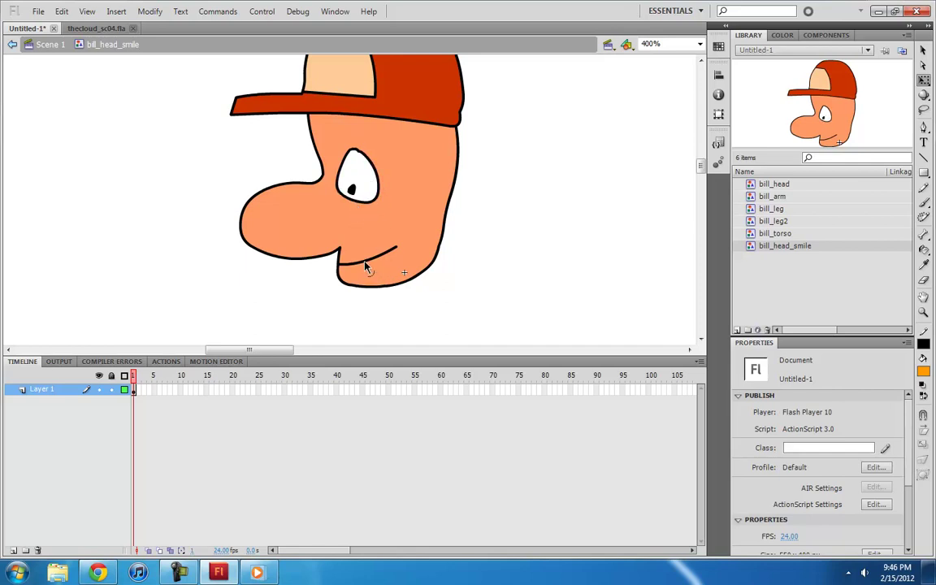
- Draw a line from the mouth corner and reshape it into a curved lower lip that closes an open smile
{"action": "left_click", "coordinate": [397, 251]}
{"action": "left_click", "coordinate": [468, 272]}
{"action": "key", "text": "n"}
{"action": "key", "text": "v"}
{"action": "mouse_move", "coordinate": [380, 271]}
{"action": "left_mouse_down"}
{"action": "mouse_move", "coordinate": [396, 249]}
{"action": "mouse_move", "coordinate": [388, 252]}
{"action": "left_mouse_up"}
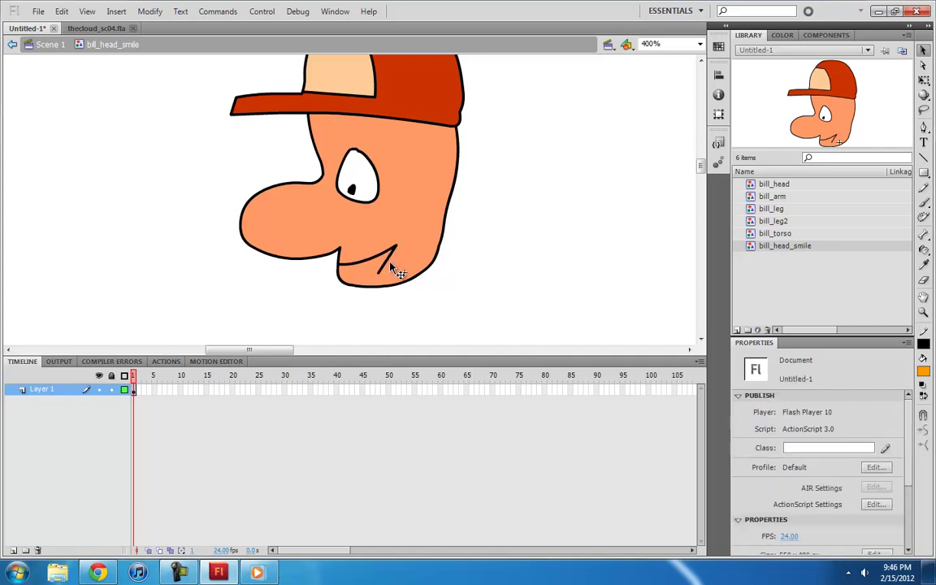
{"action": "left_click_drag", "start_coordinate": [334, 276], "coordinate": [418, 246]}
{"action": "key", "text": "ctrl+z"}
- Fill the inside of the open mouth with a very dark red
{"action": "left_click", "coordinate": [397, 265]}
{"action": "left_click", "coordinate": [923, 372]}
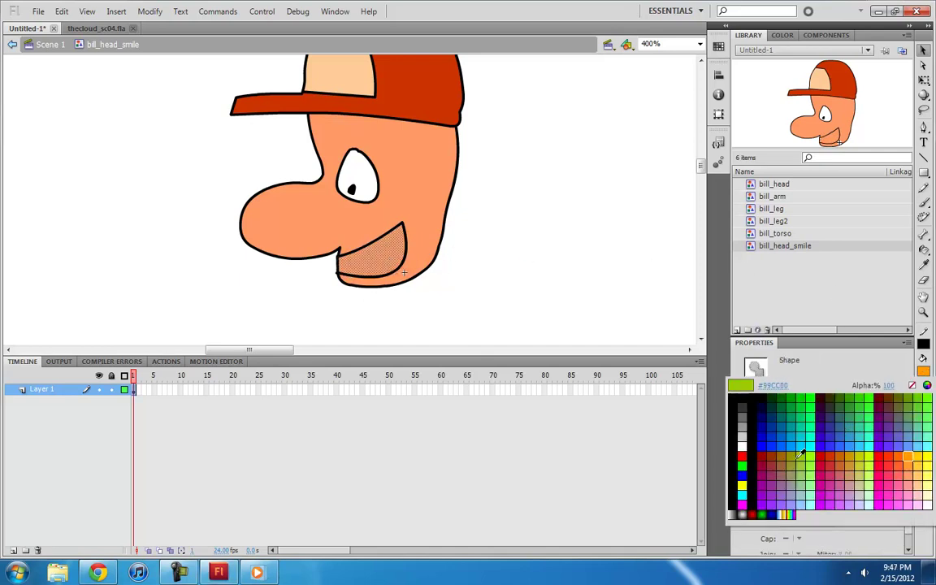
{"action": "left_click", "coordinate": [883, 460]}
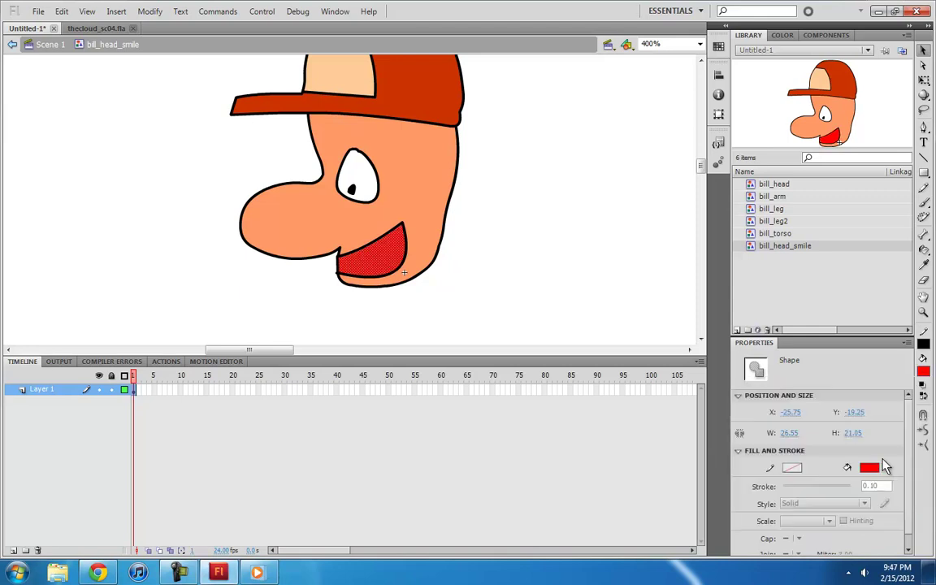
{"action": "left_click", "coordinate": [869, 467]}
{"action": "left_click", "coordinate": [883, 402]}
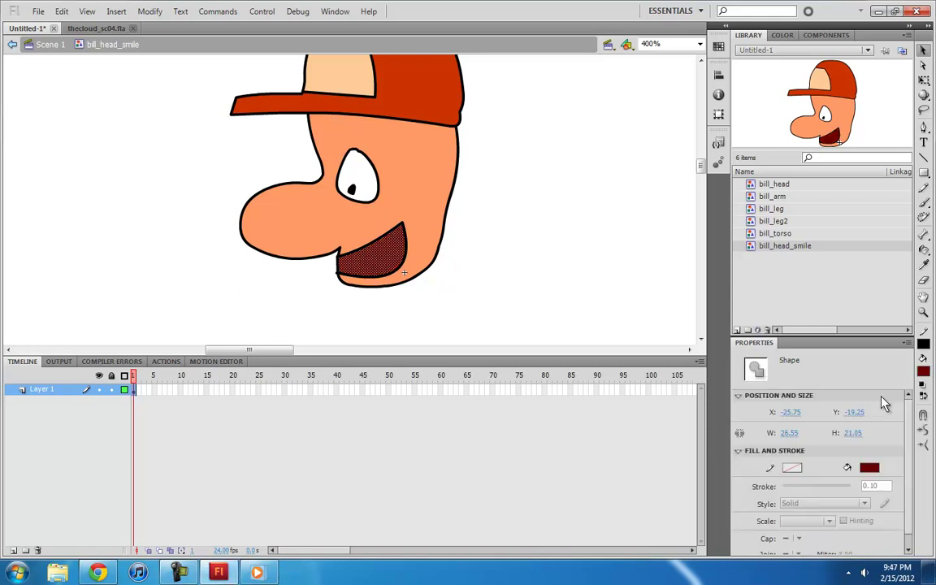
{"action": "left_click", "coordinate": [923, 372]}
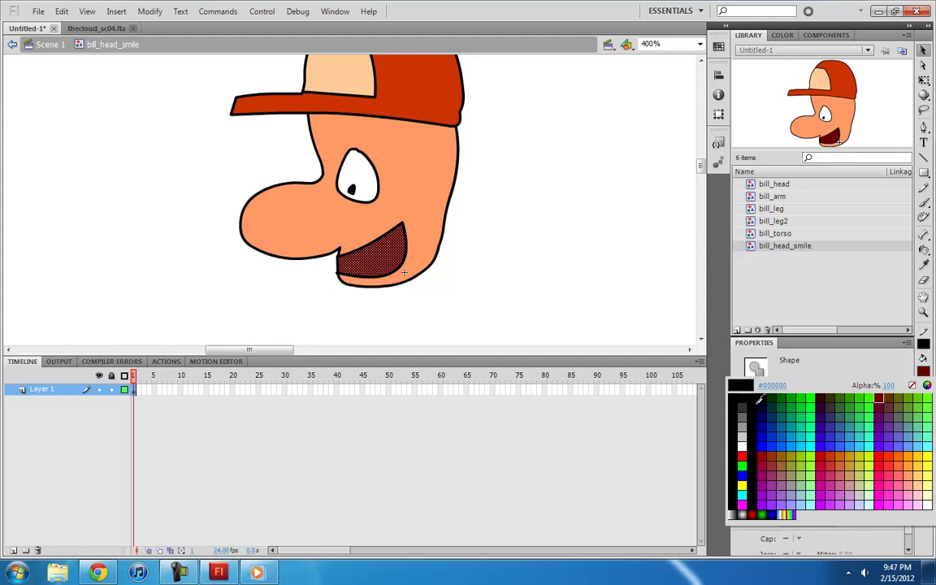
{"action": "left_click", "coordinate": [829, 397]}
{"action": "left_click", "coordinate": [492, 296]}
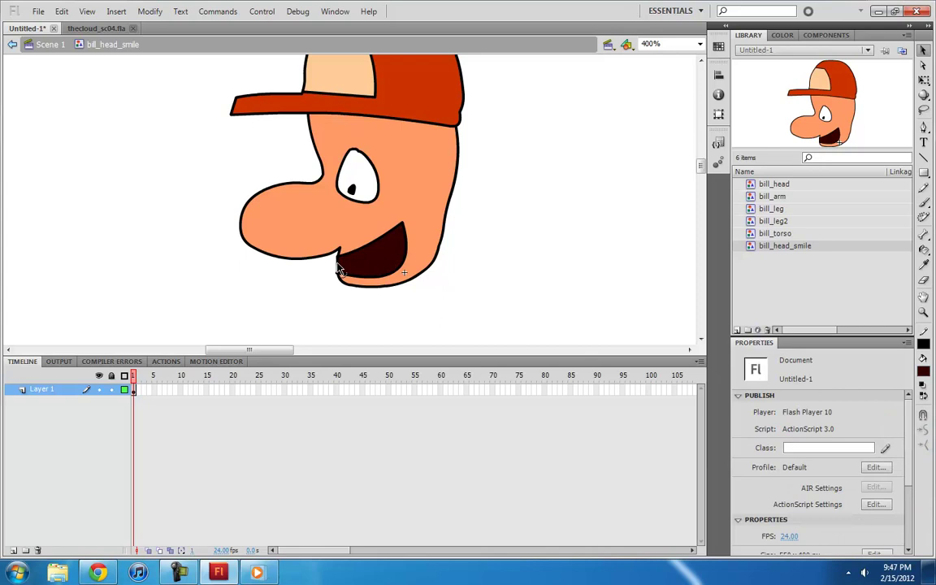
- Draw a line across the upper part of the mouth and fill the strip above it with white for teeth
{"action": "key", "text": "n"}
{"action": "left_click_drag", "start_coordinate": [404, 236], "coordinate": [407, 235]}
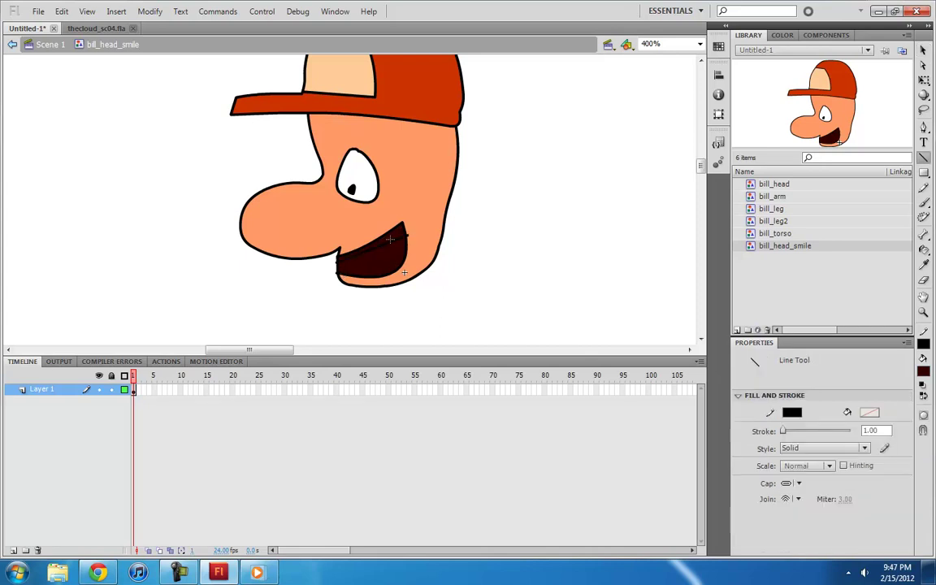
{"action": "key", "text": "v"}
{"action": "left_click", "coordinate": [377, 244]}
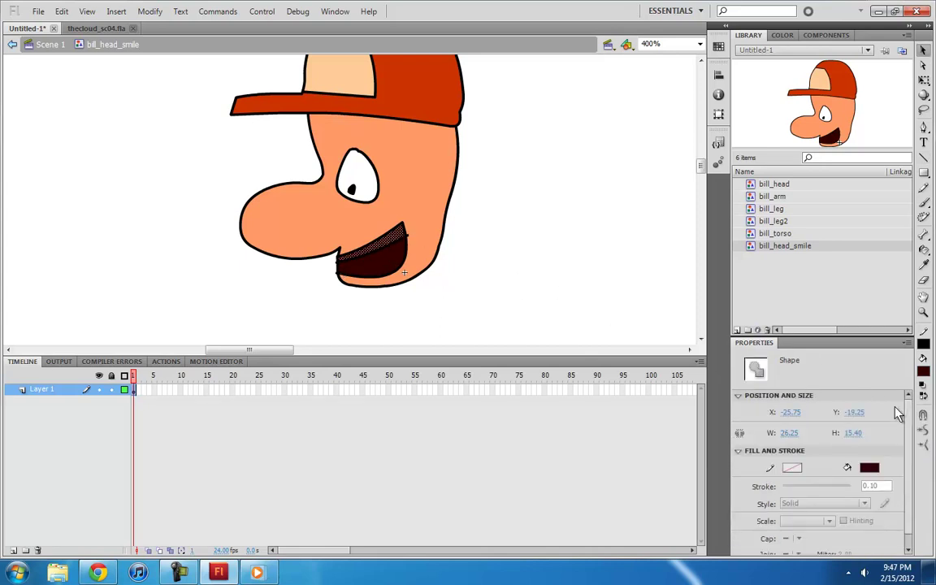
{"action": "left_click", "coordinate": [861, 470]}
{"action": "left_click", "coordinate": [743, 442]}
{"action": "left_click", "coordinate": [439, 282]}
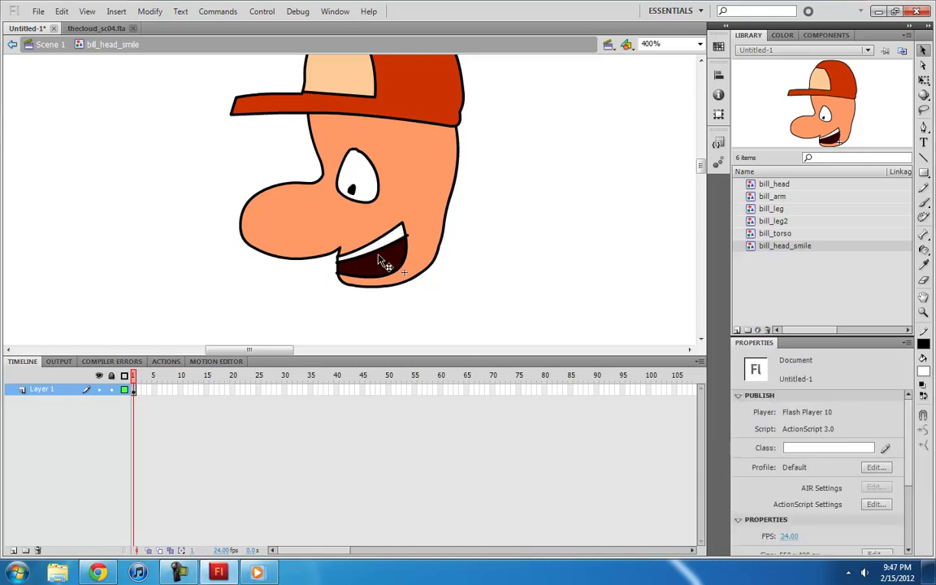
- Delete the stray line ends sticking out at the front edge of the mouth
{"action": "left_click", "coordinate": [338, 266]}
{"action": "key", "text": "Delete"}
{"action": "left_click", "coordinate": [345, 281]}
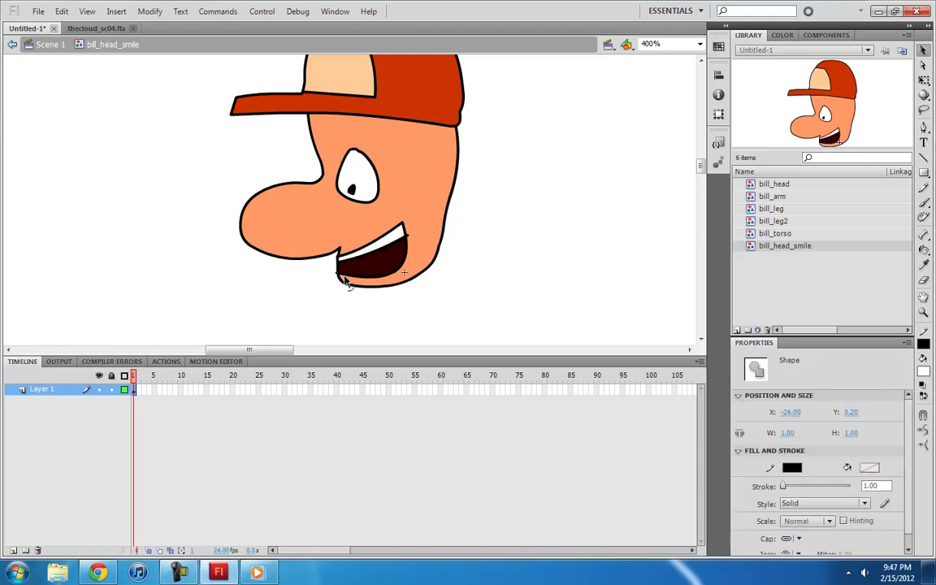
{"action": "key", "text": "Delete"}
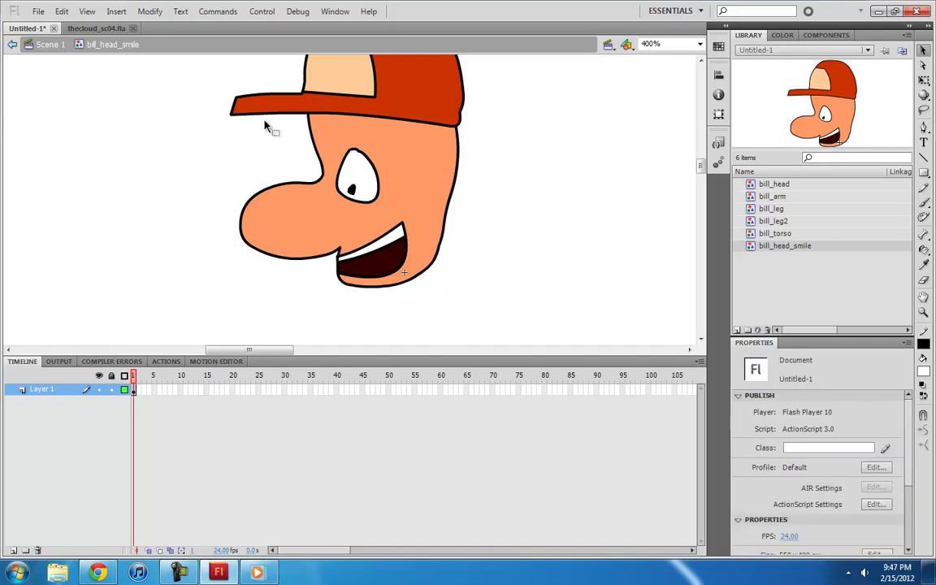
- In Scene 1, swap the head at frame 29 for bill_head_smile and play back the expression change
{"action": "left_click", "coordinate": [47, 45]}
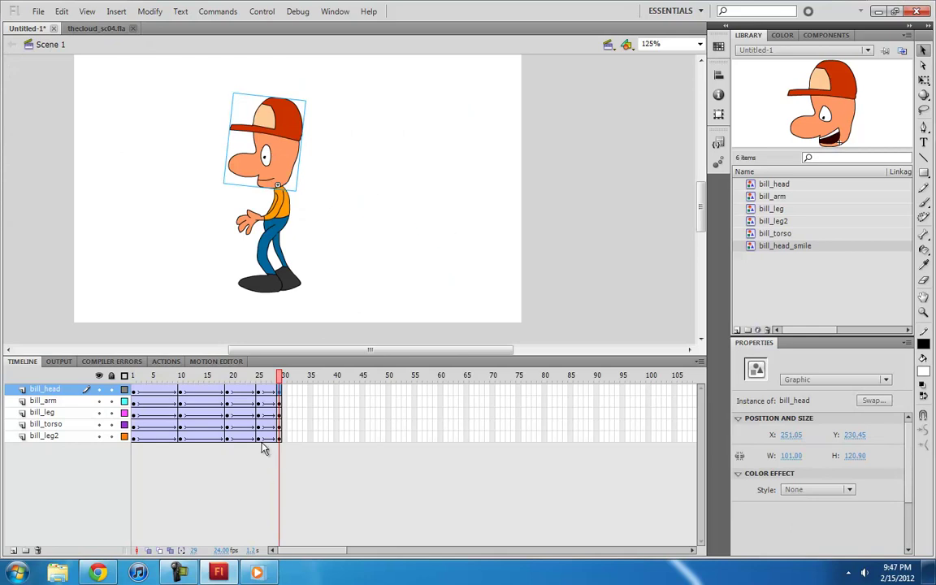
{"action": "left_click_drag", "start_coordinate": [200, 379], "coordinate": [293, 377]}
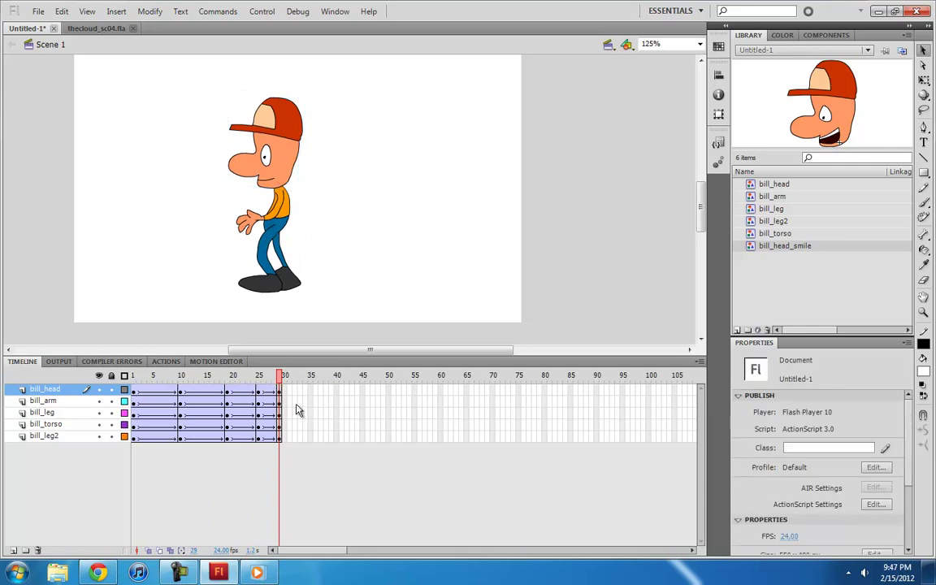
{"action": "left_click", "coordinate": [289, 114]}
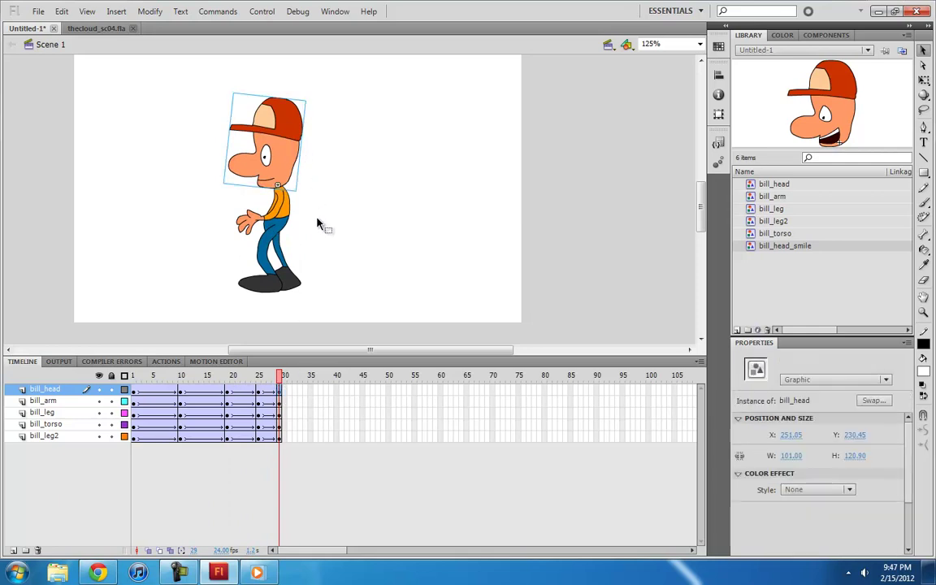
{"action": "left_click", "coordinate": [257, 393]}
{"action": "left_click", "coordinate": [280, 398]}
{"action": "right_click", "coordinate": [274, 119]}
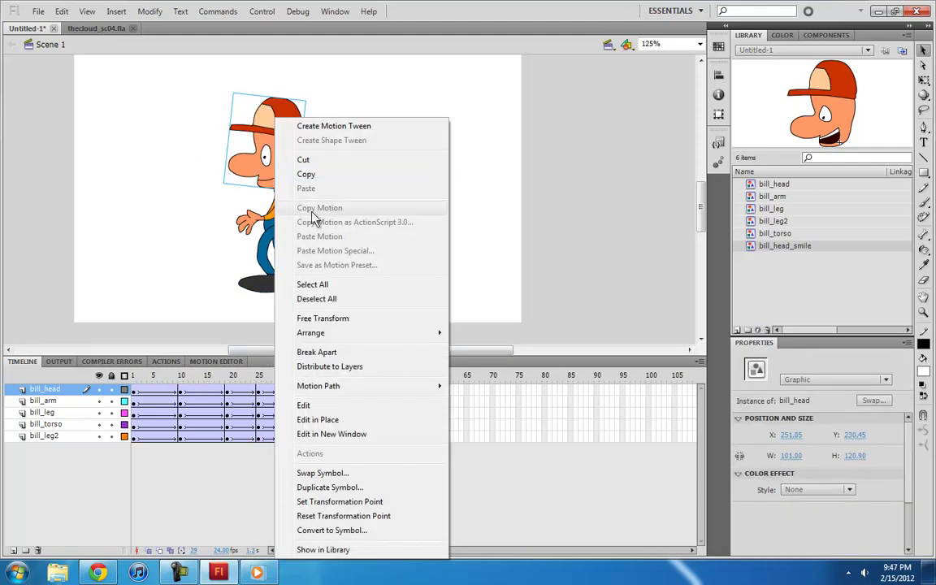
{"action": "left_click", "coordinate": [324, 473]}
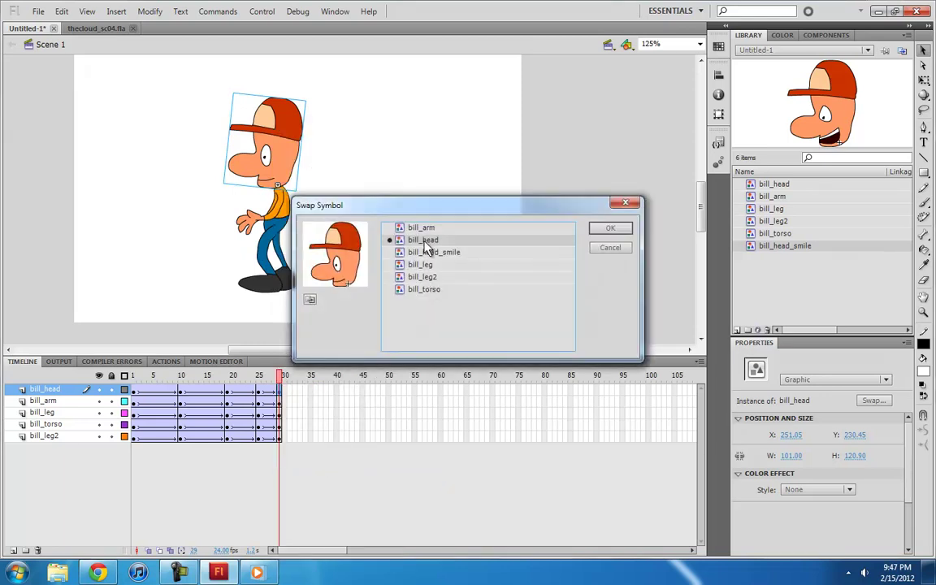
{"action": "left_click", "coordinate": [425, 254]}
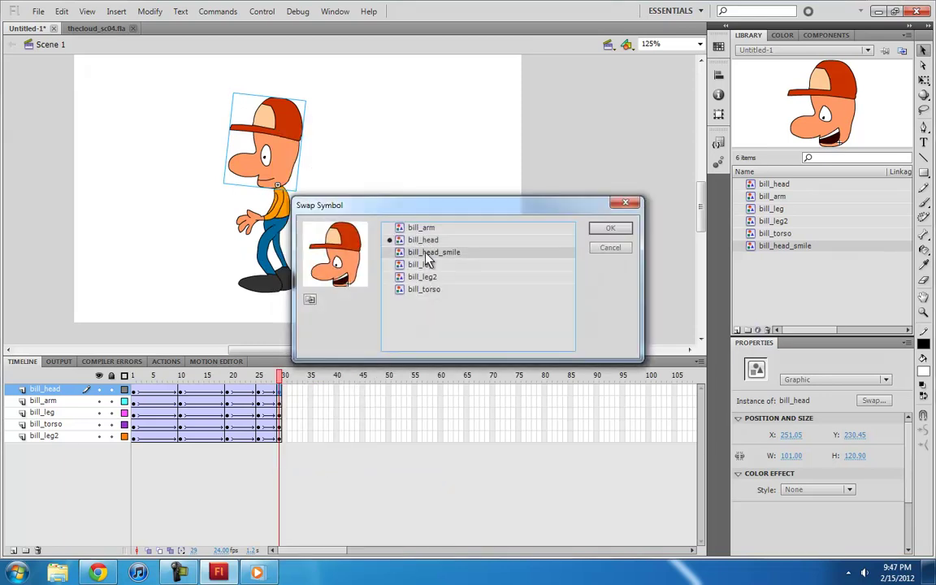
{"action": "left_click", "coordinate": [593, 231]}
{"action": "left_click_drag", "start_coordinate": [282, 377], "coordinate": [217, 385]}
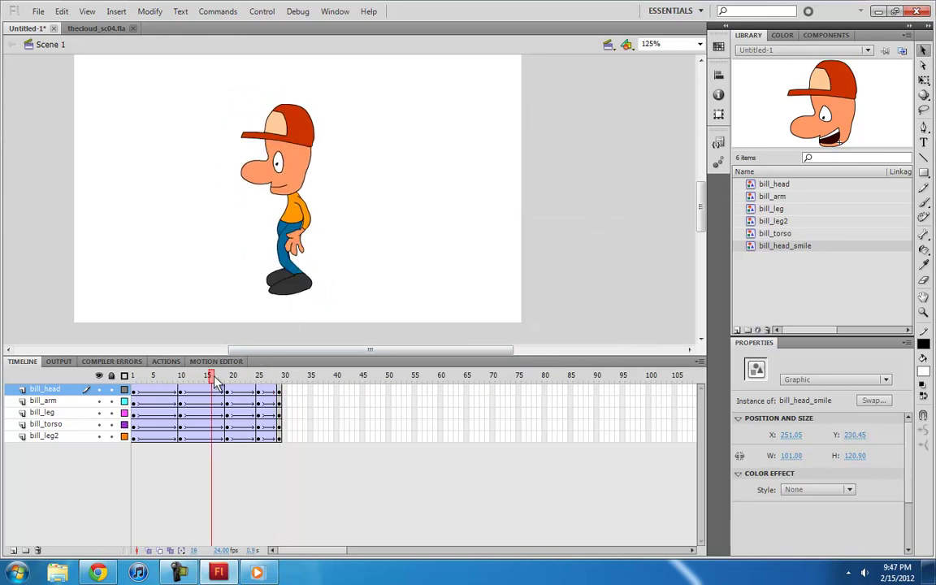
{"action": "key", "text": "Return"}
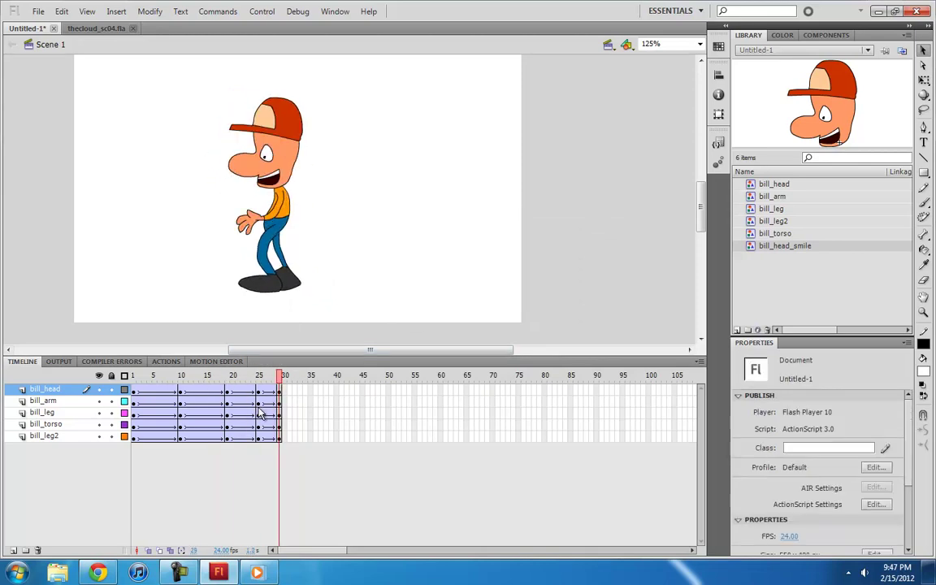
- Insert keyframes on all five layers at frame 33 and rotate the smiling head there to a more level angle
{"action": "left_click_drag", "start_coordinate": [301, 392], "coordinate": [317, 464]}
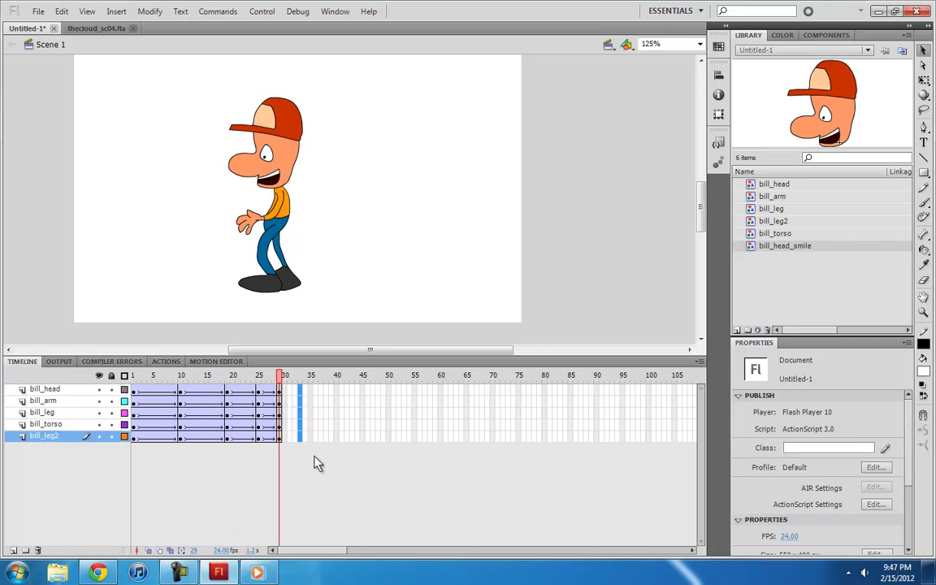
{"action": "key", "text": "F6"}
{"action": "left_click", "coordinate": [329, 172]}
{"action": "left_click", "coordinate": [289, 161]}
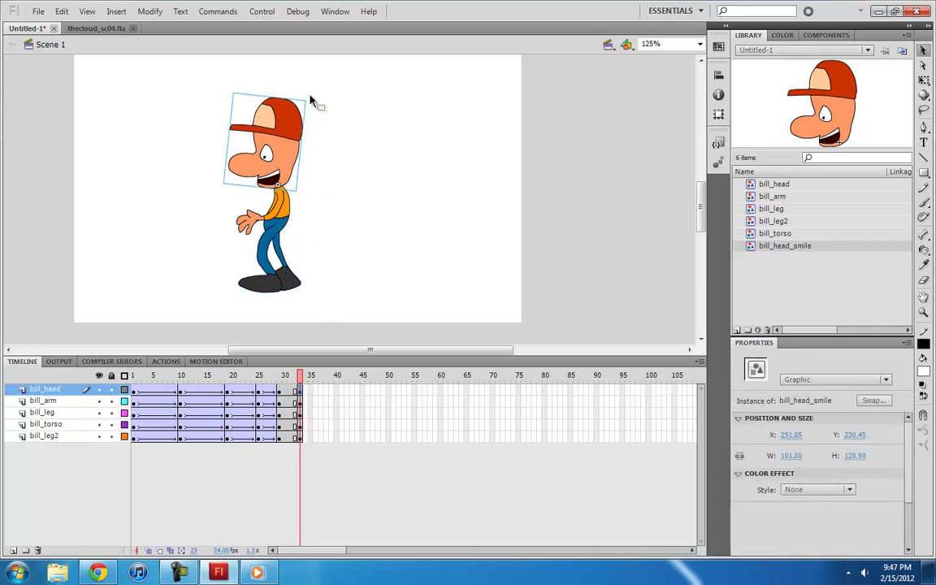
{"action": "key", "text": "q"}
{"action": "left_click", "coordinate": [272, 208]}
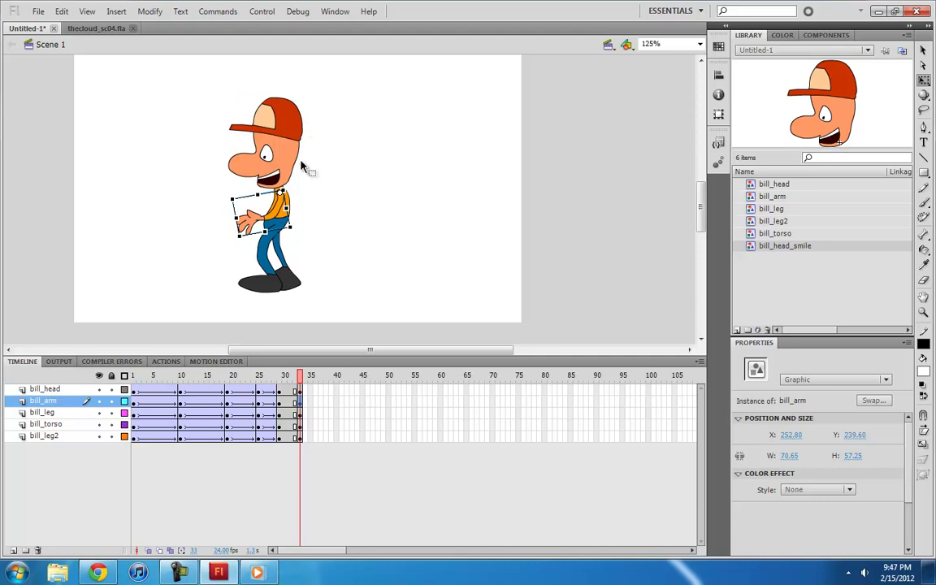
{"action": "left_click", "coordinate": [300, 391]}
{"action": "left_click_drag", "start_coordinate": [315, 93], "coordinate": [306, 93]}
- Lower the head and arm slightly at frame 33 and adjust the back leg to match
{"action": "key", "text": "Down"}
{"action": "key", "text": "Down"}
{"action": "key", "text": "Down"}
{"action": "key", "text": "Down"}
{"action": "key", "text": "Down"}
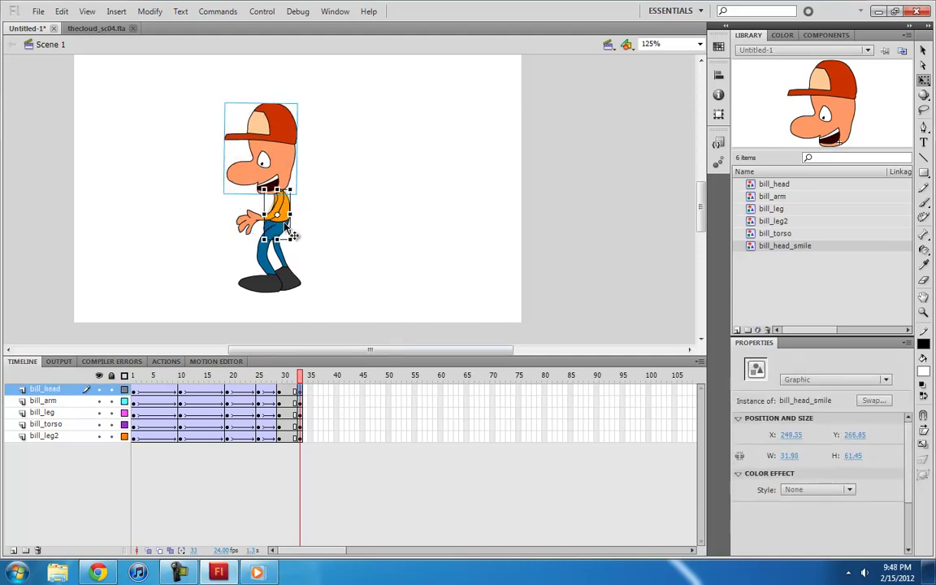
{"action": "left_click", "coordinate": [274, 213]}
{"action": "mouse_move", "coordinate": [261, 208]}
{"action": "left_mouse_down"}
{"action": "mouse_move", "coordinate": [248, 203]}
{"action": "mouse_move", "coordinate": [256, 207]}
{"action": "left_mouse_up"}
{"action": "left_click", "coordinate": [298, 285]}
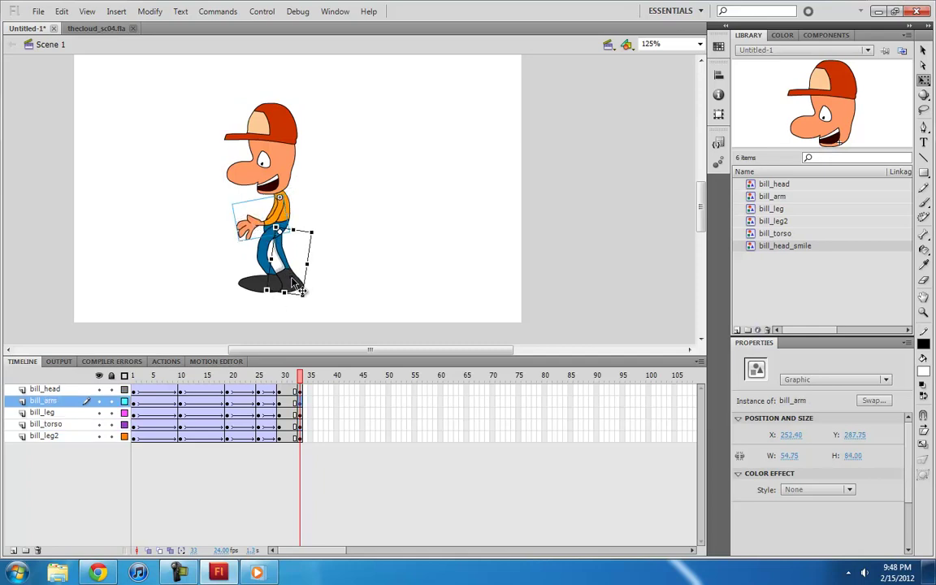
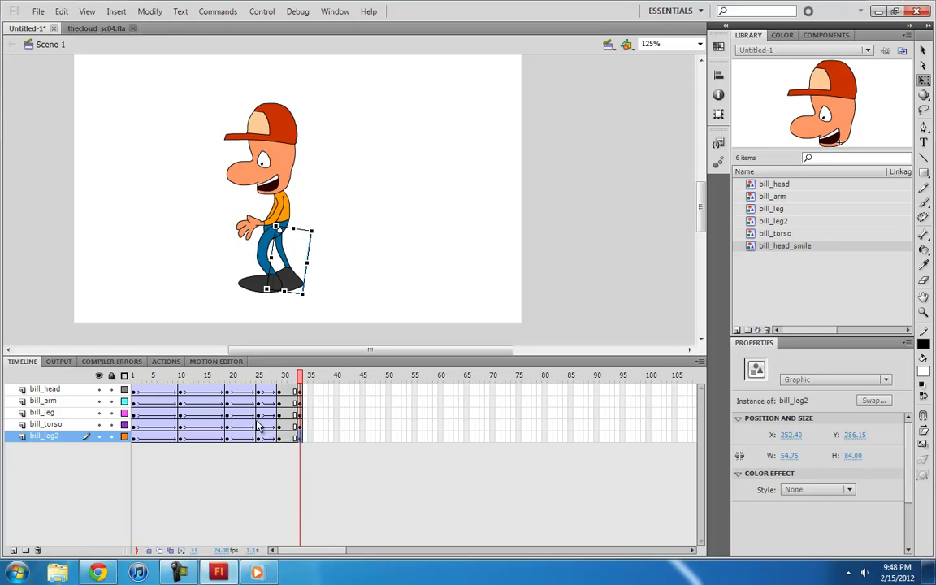
- Create classic tweens on all five layers between frames 29 and 33
{"action": "left_click", "coordinate": [258, 425]}
{"action": "left_click", "coordinate": [279, 425]}
{"action": "left_click", "coordinate": [300, 427]}
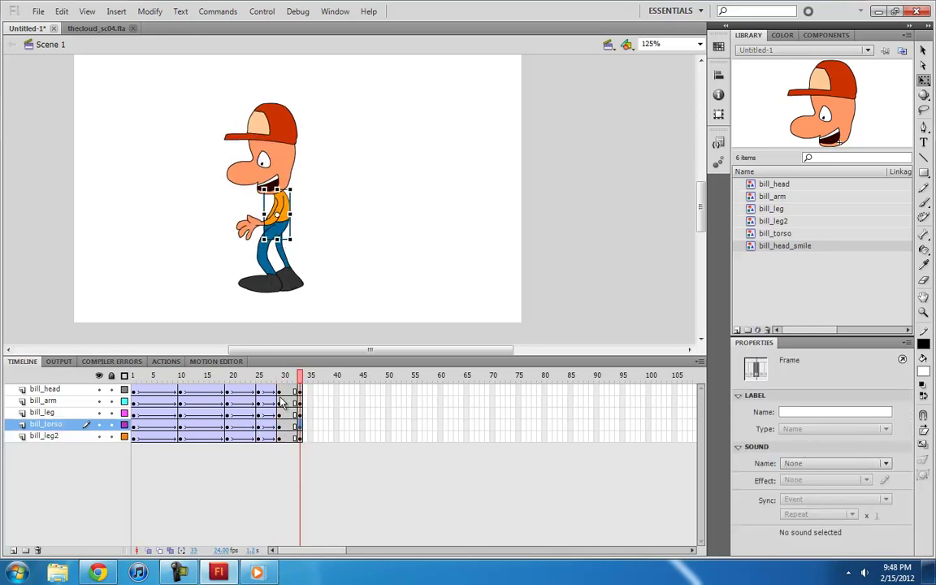
{"action": "left_click_drag", "start_coordinate": [290, 392], "coordinate": [292, 438]}
{"action": "right_click", "coordinate": [291, 438]}
{"action": "left_click", "coordinate": [347, 125]}
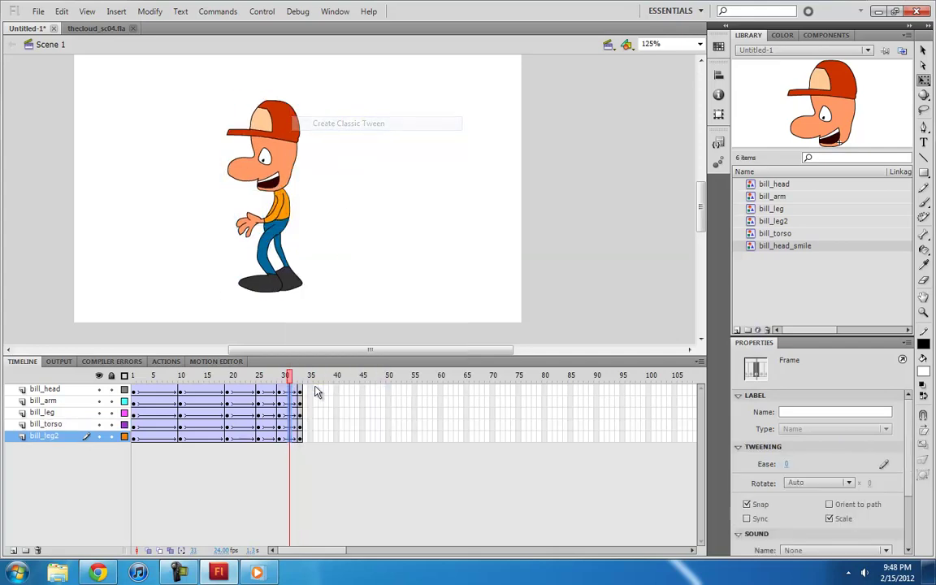
- Play the animation through frame 33 several times and examine the front leg's pose at frame 25
{"action": "left_click", "coordinate": [258, 402]}
{"action": "key", "text": "Return"}
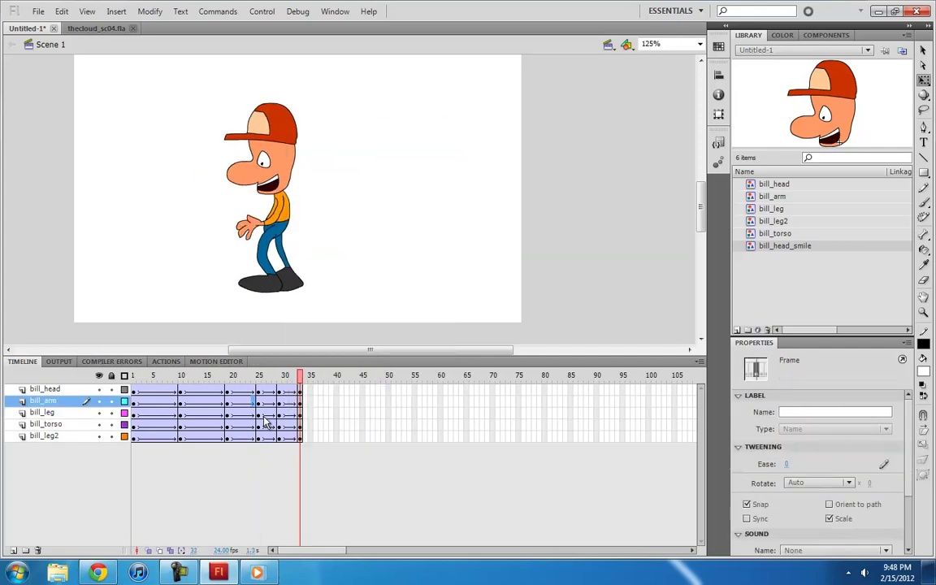
{"action": "key", "text": "Return"}
{"action": "key", "text": "Return"}
{"action": "key", "text": "Return"}
{"action": "left_click", "coordinate": [233, 415]}
{"action": "key", "text": "Return"}
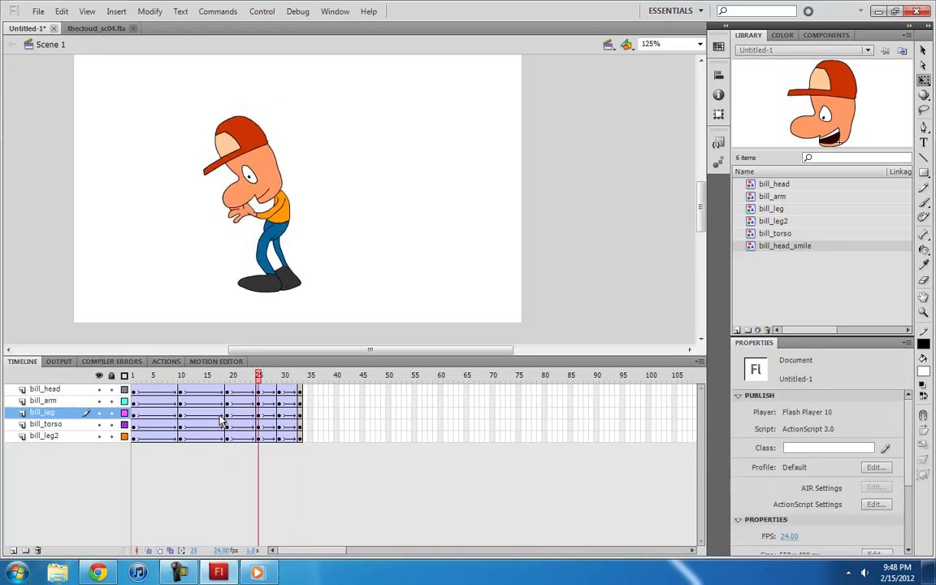
{"action": "left_click", "coordinate": [299, 310]}
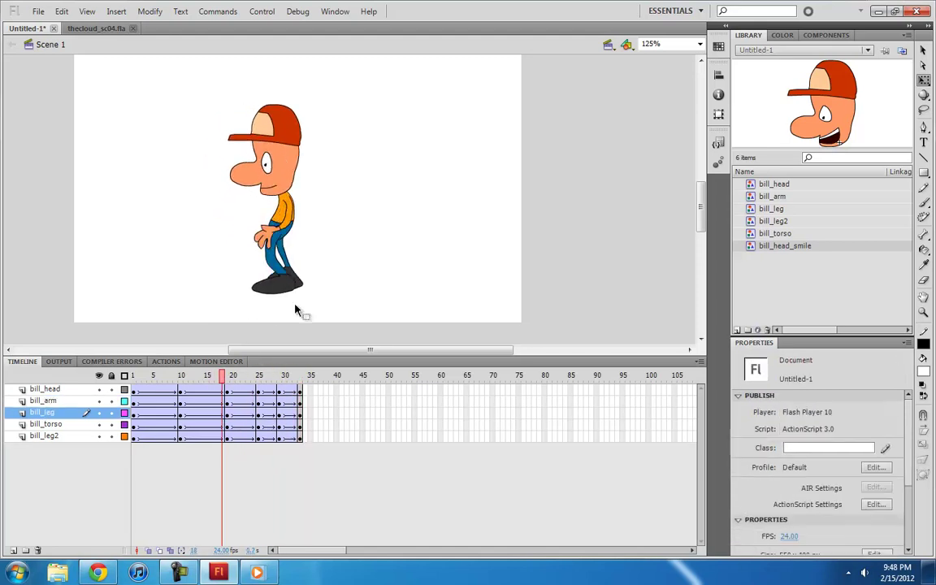
{"action": "left_click", "coordinate": [260, 413]}
{"action": "left_click", "coordinate": [247, 255]}
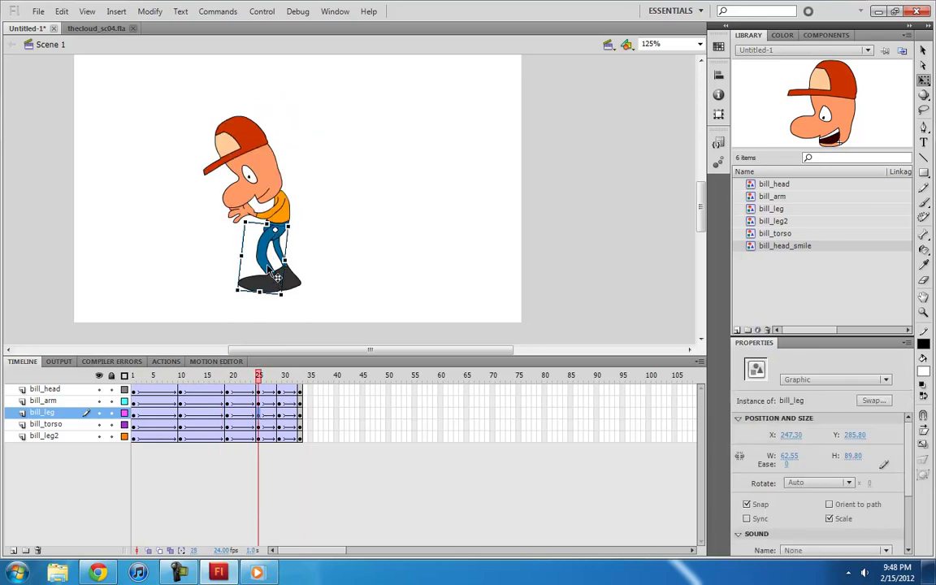
- Duplicate the bill_leg symbol as a graphic named bill_leg_straight and open the copy for editing
{"action": "right_click", "coordinate": [773, 210]}
{"action": "left_click", "coordinate": [807, 295]}
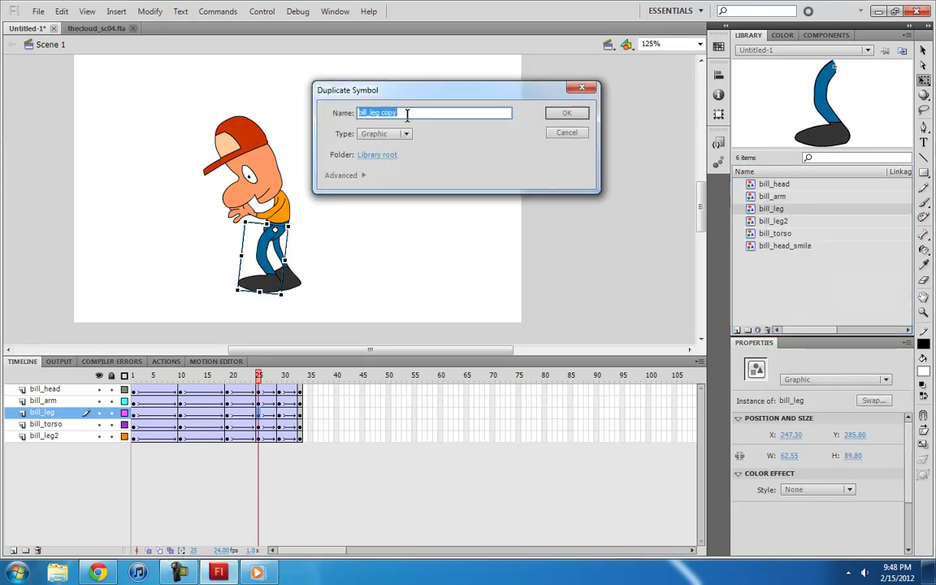
{"action": "left_click_drag", "start_coordinate": [407, 114], "coordinate": [390, 113]}
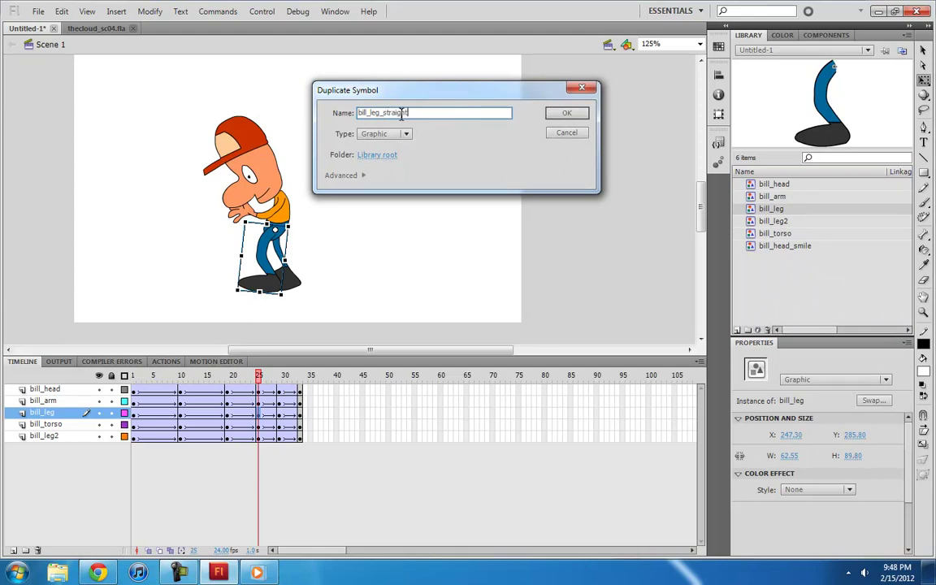
{"action": "left_click", "coordinate": [567, 114]}
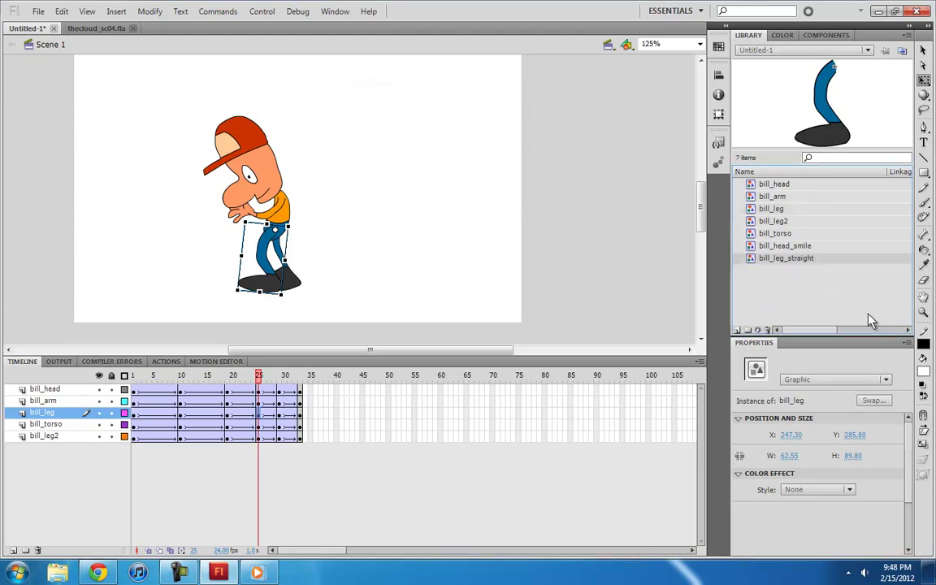
{"action": "double_click", "coordinate": [760, 258]}
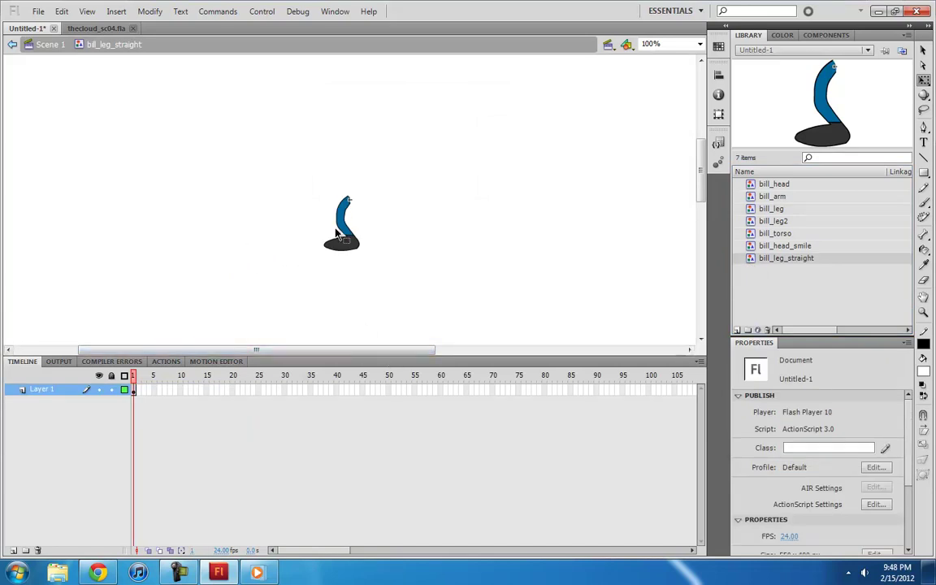
{"action": "key", "text": "ctrl+equal"}
{"action": "key", "text": "ctrl+equal"}
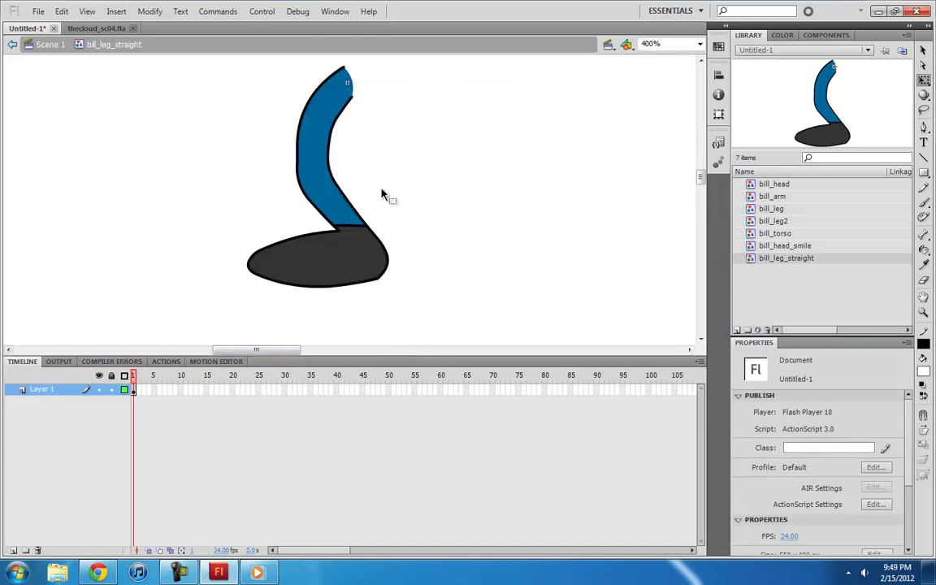
- Move the shoe and lower trouser section straight down, detaching it from the leg, and delete the curved upper leg piece
{"action": "left_click_drag", "start_coordinate": [213, 209], "coordinate": [447, 326]}
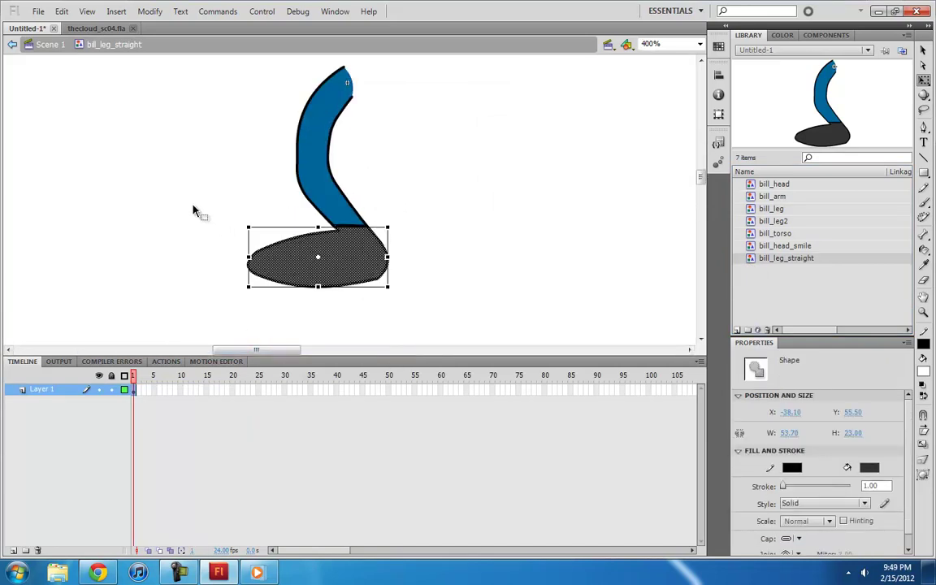
{"action": "left_click_drag", "start_coordinate": [358, 224], "coordinate": [358, 270]}
{"action": "left_click", "coordinate": [391, 247]}
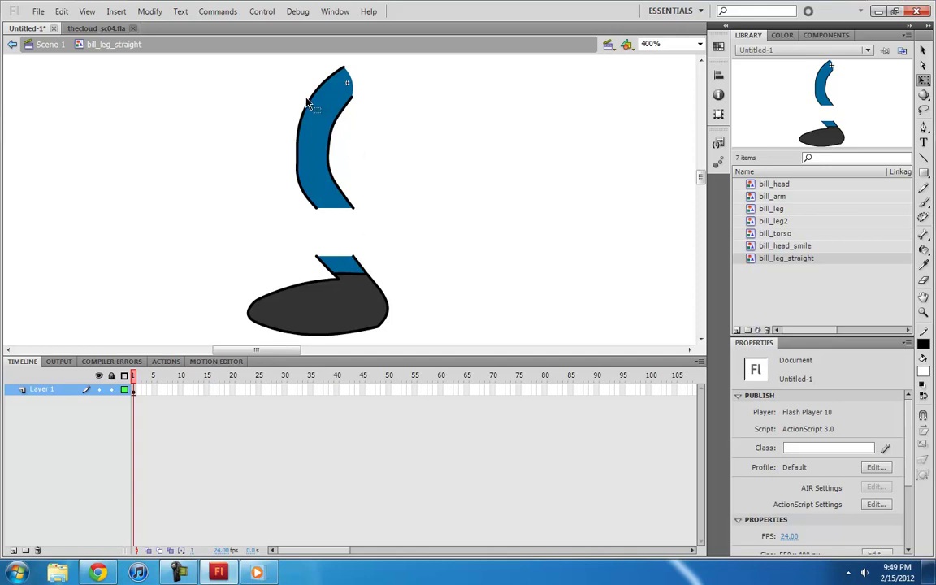
{"action": "left_click_drag", "start_coordinate": [268, 59], "coordinate": [435, 226]}
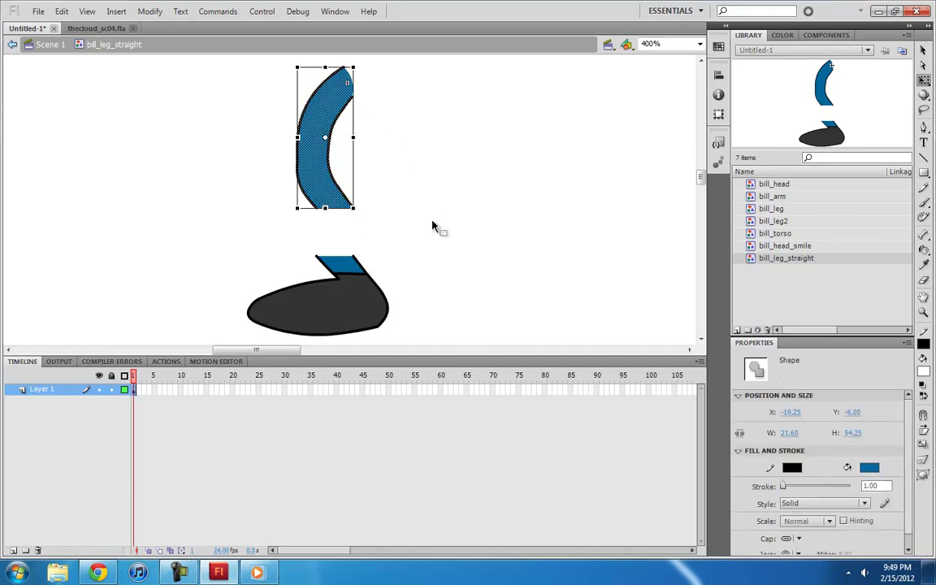
{"action": "key", "text": "Delete"}
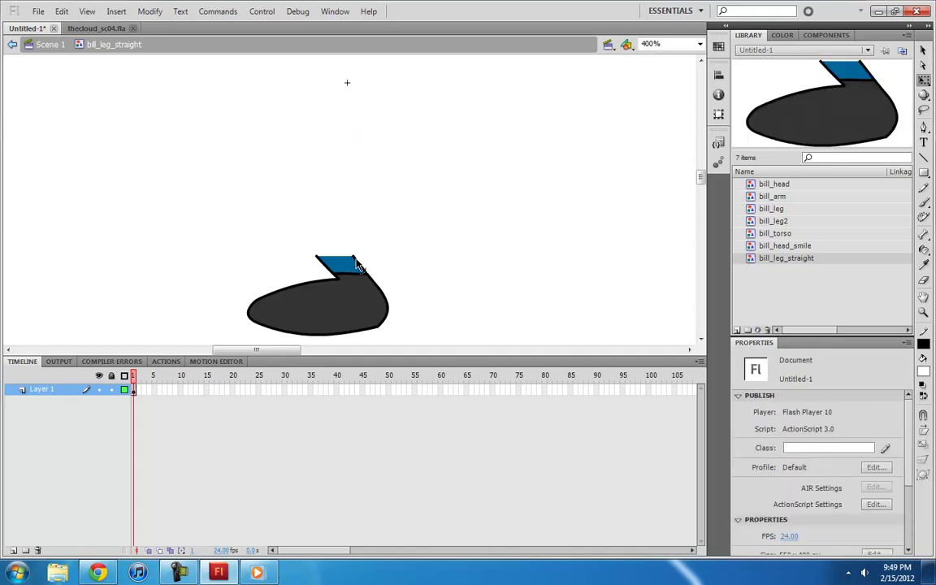
- Stretch both edges of the remaining trouser stub up to the registration point to form a straight leg, and return to Scene 1
{"action": "left_click_drag", "start_coordinate": [354, 262], "coordinate": [359, 79]}
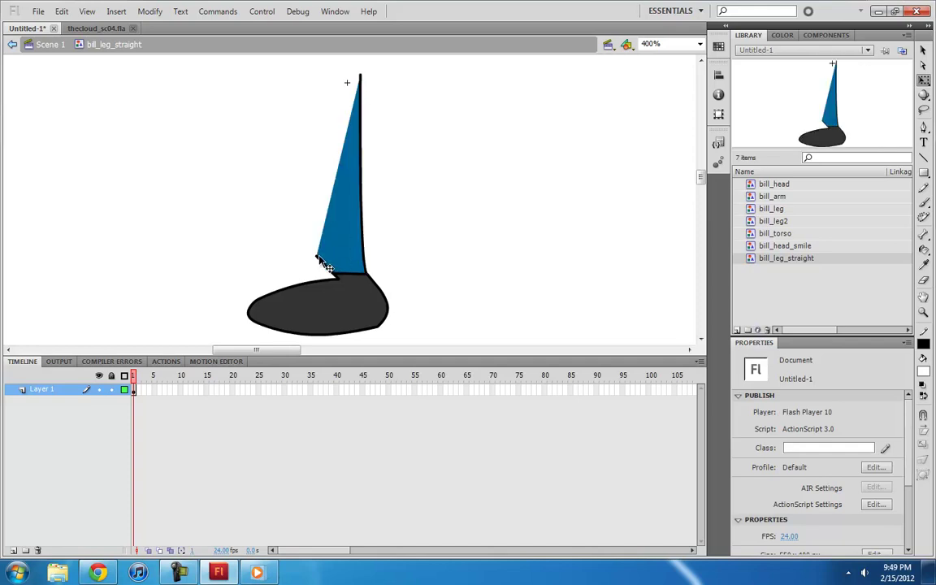
{"action": "left_click_drag", "start_coordinate": [319, 261], "coordinate": [330, 72]}
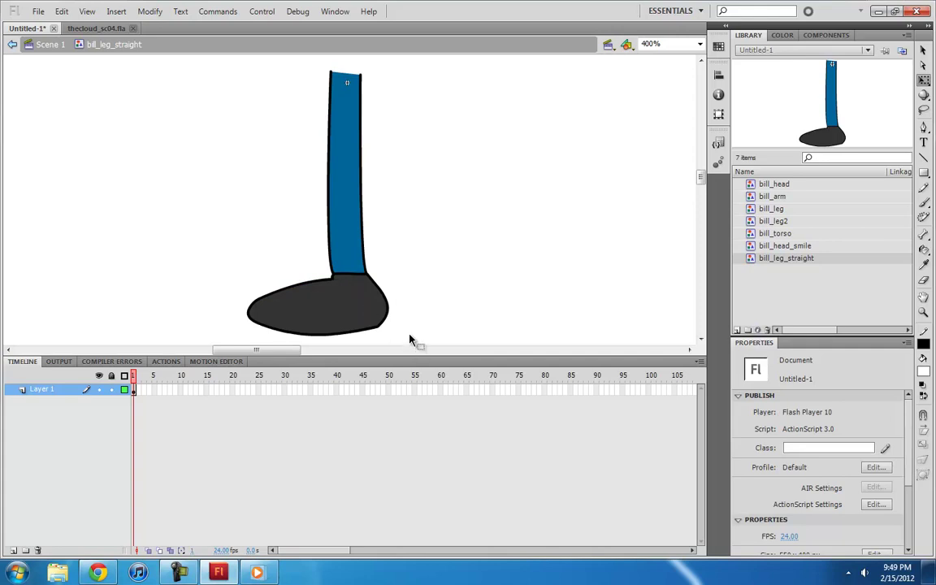
{"action": "left_click", "coordinate": [45, 45]}
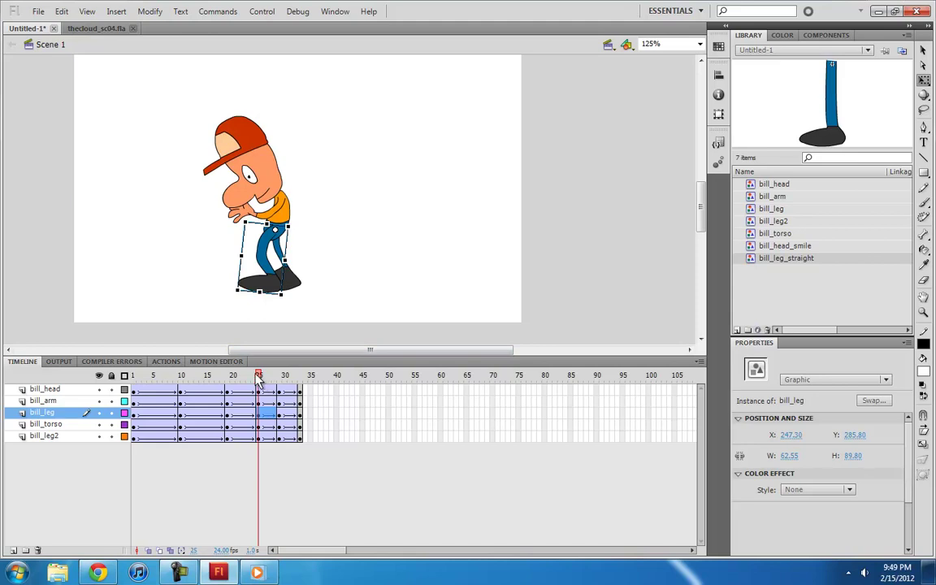
- Swap the front leg at frame 29 for the bill_leg_straight symbol
{"action": "left_click_drag", "start_coordinate": [258, 378], "coordinate": [282, 380]}
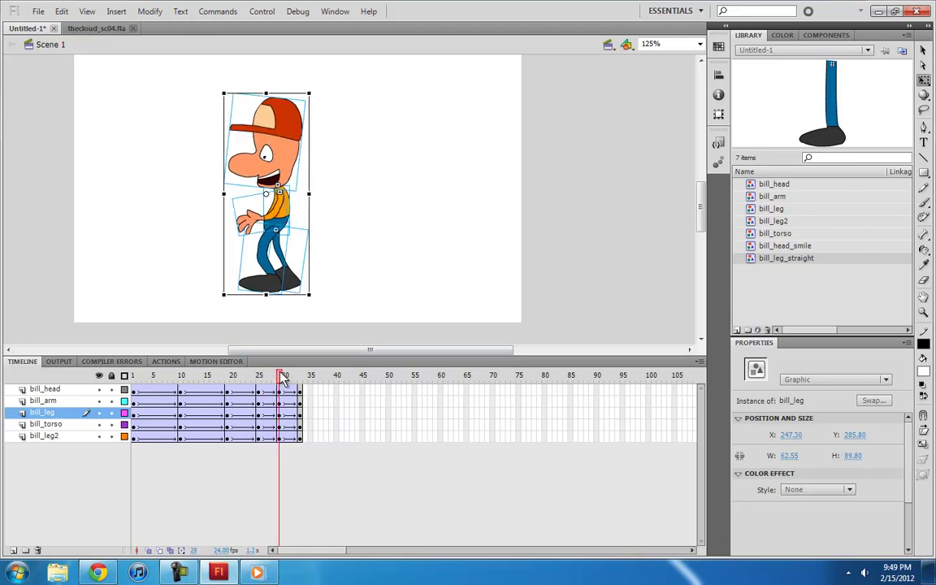
{"action": "left_click", "coordinate": [281, 425]}
{"action": "left_click", "coordinate": [262, 252]}
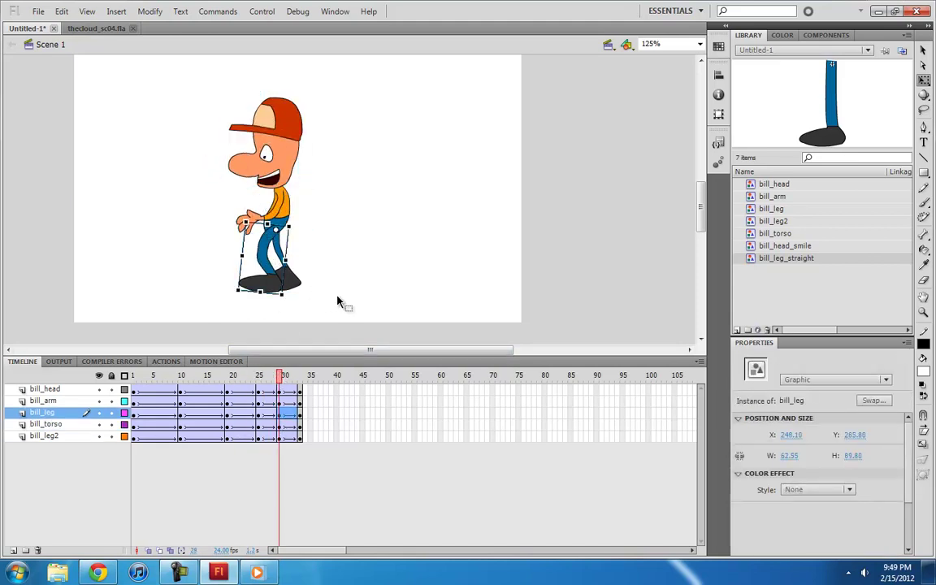
{"action": "key", "text": "ctrl+equal"}
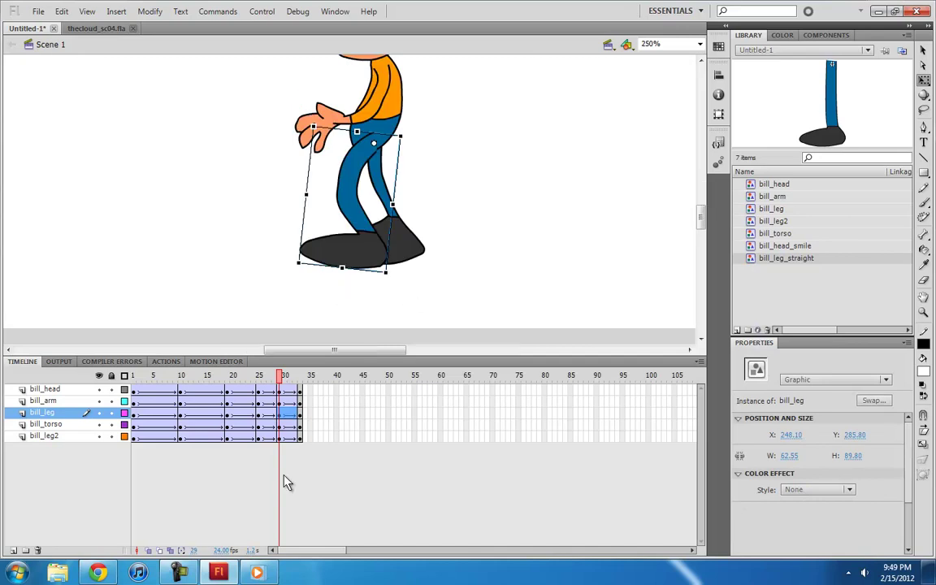
{"action": "left_click", "coordinate": [281, 414]}
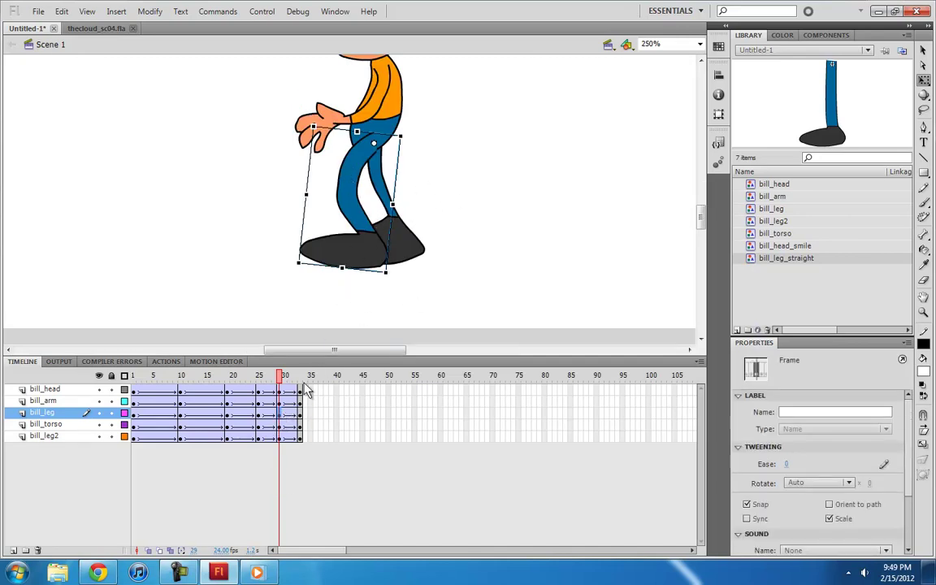
{"action": "right_click", "coordinate": [360, 203]}
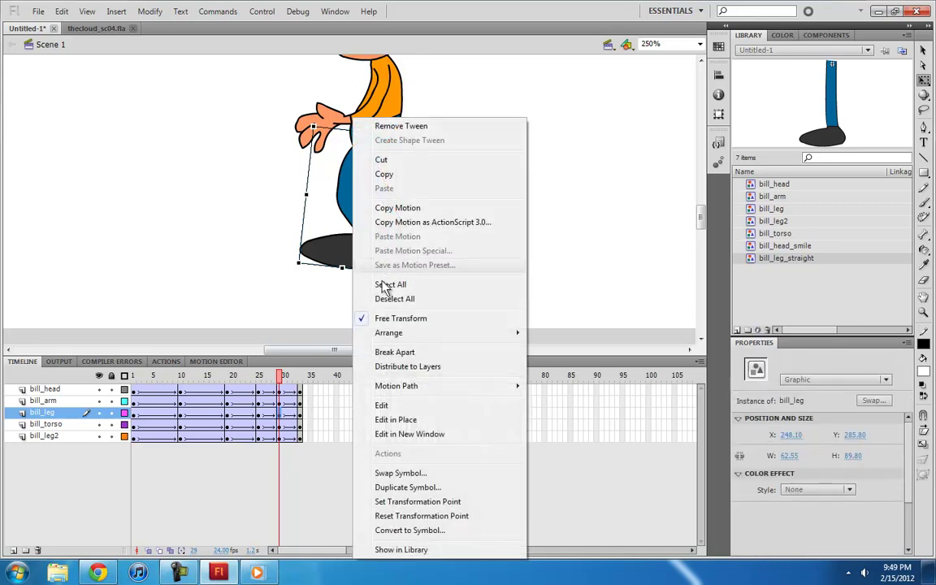
{"action": "left_click", "coordinate": [390, 473]}
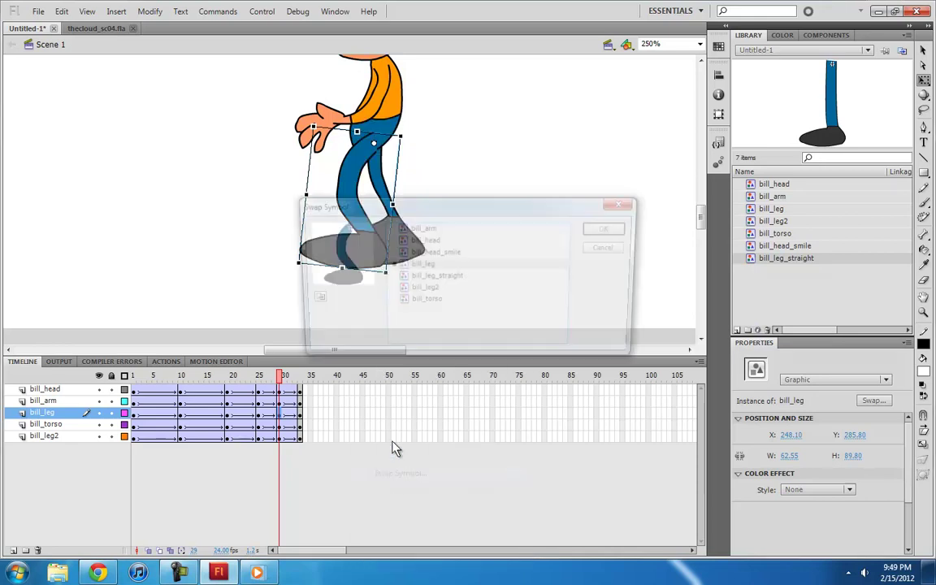
{"action": "left_click", "coordinate": [455, 277]}
{"action": "left_click", "coordinate": [611, 228]}
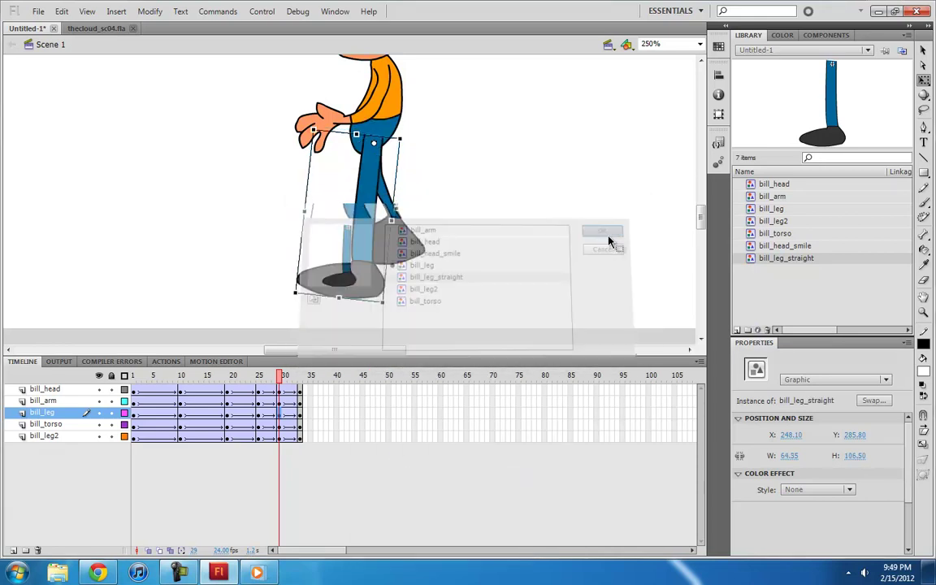
- Add a keyframe at frame 28 on the bill_leg layer, raise the bent leg slightly and stretch it to about 57 × 96 px
{"action": "mouse_move", "coordinate": [280, 379]}
{"action": "left_mouse_down"}
{"action": "mouse_move", "coordinate": [252, 377]}
{"action": "mouse_move", "coordinate": [284, 382]}
{"action": "left_mouse_up"}
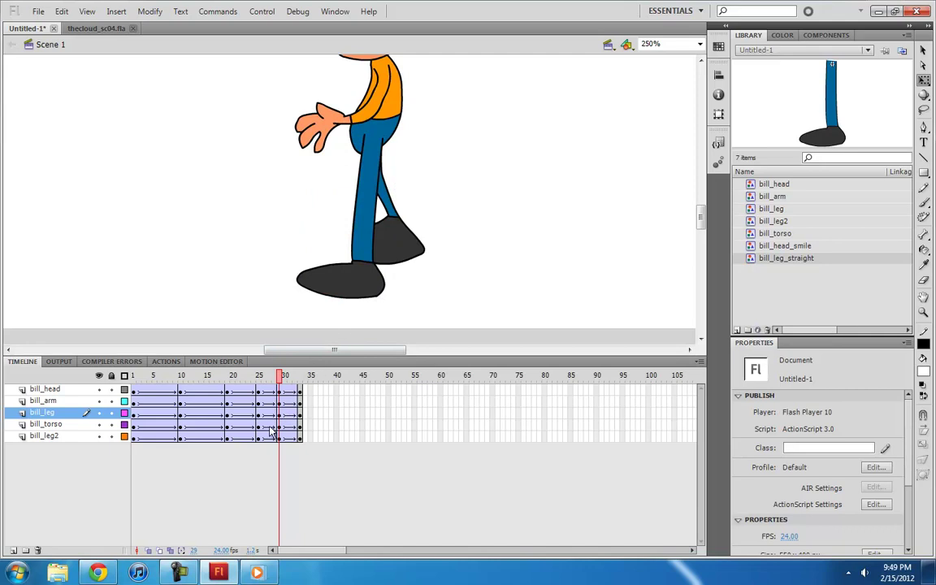
{"action": "left_click", "coordinate": [277, 414]}
{"action": "left_click", "coordinate": [274, 414]}
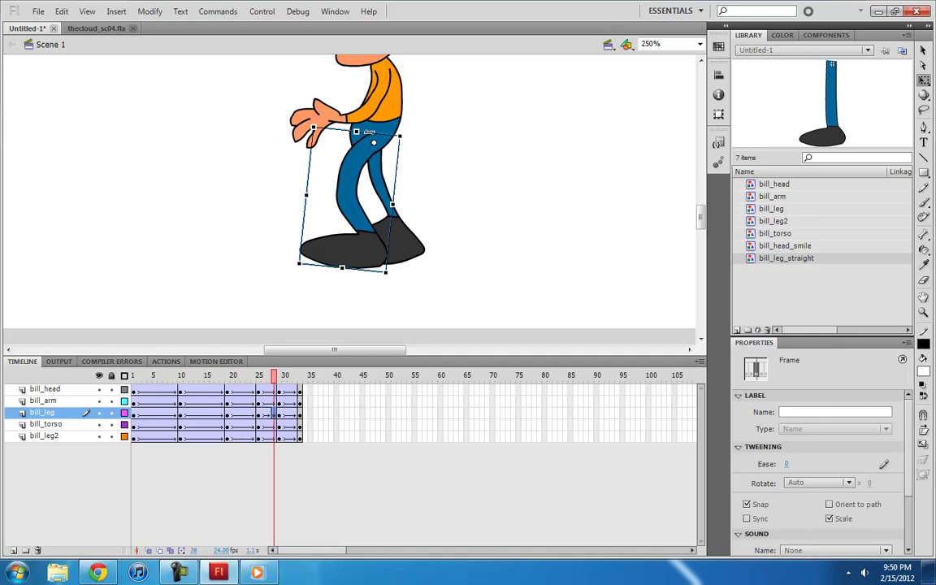
{"action": "left_click", "coordinate": [260, 420]}
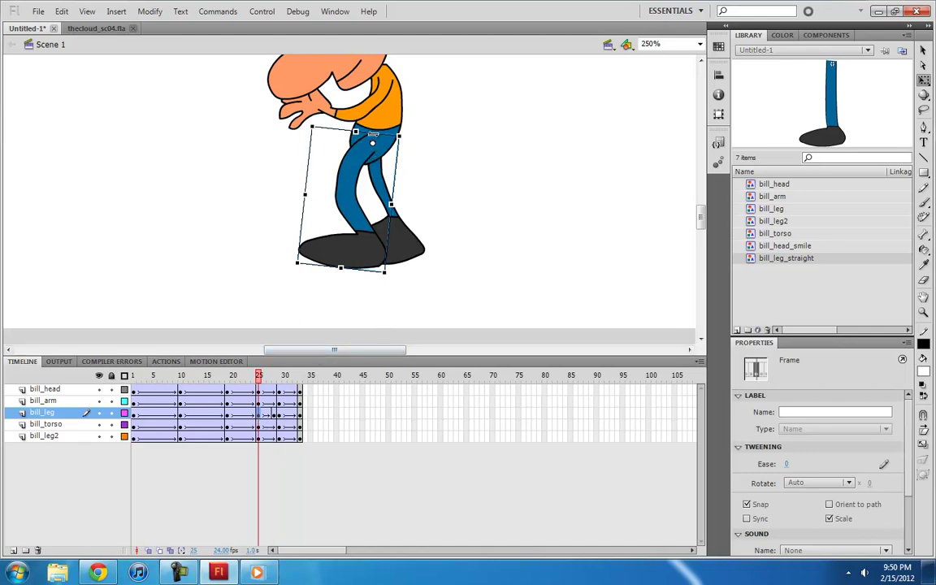
{"action": "left_click", "coordinate": [277, 419]}
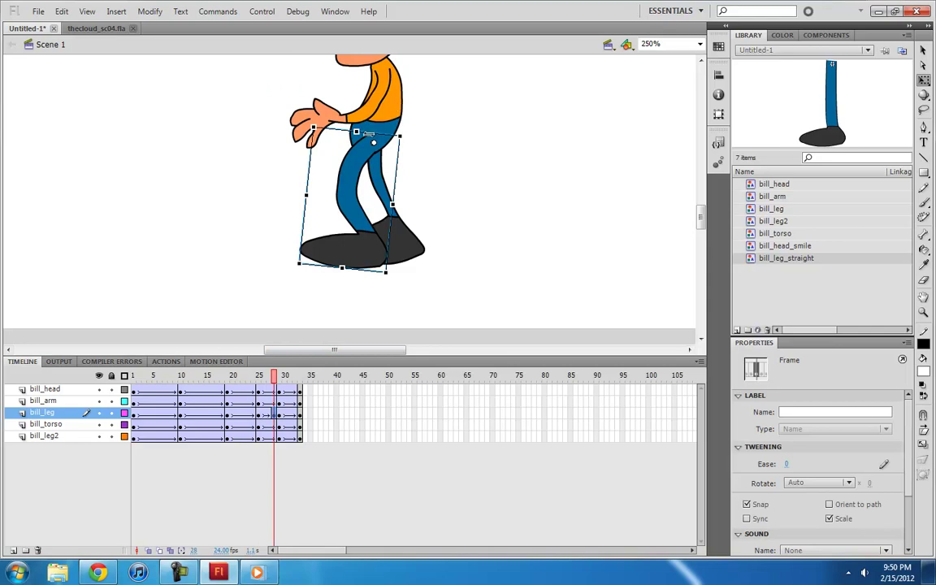
{"action": "left_click_drag", "start_coordinate": [367, 133], "coordinate": [326, 273]}
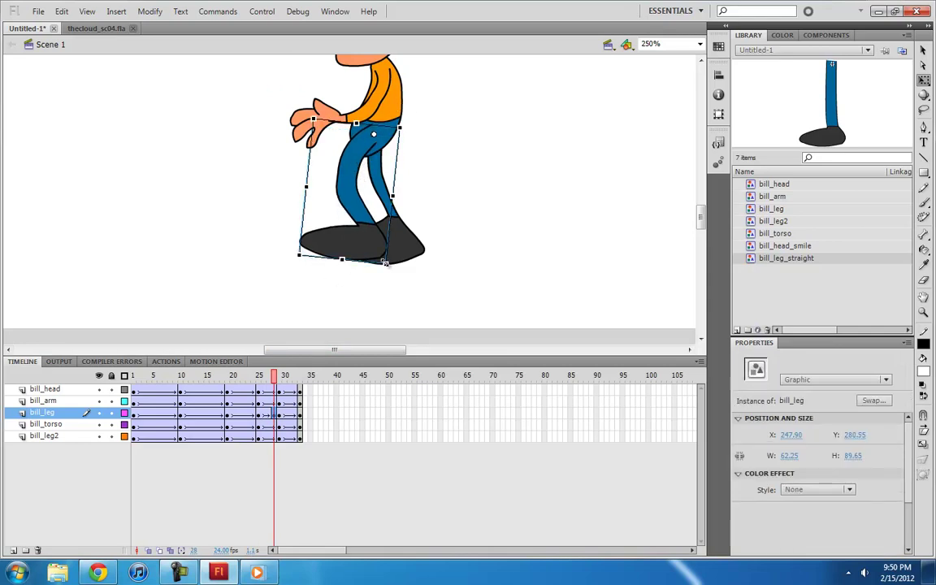
{"action": "mouse_move", "coordinate": [385, 265]}
{"action": "left_mouse_down"}
{"action": "mouse_move", "coordinate": [372, 263]}
{"action": "mouse_move", "coordinate": [381, 274]}
{"action": "left_mouse_up"}
{"action": "left_click_drag", "start_coordinate": [274, 380], "coordinate": [271, 379]}
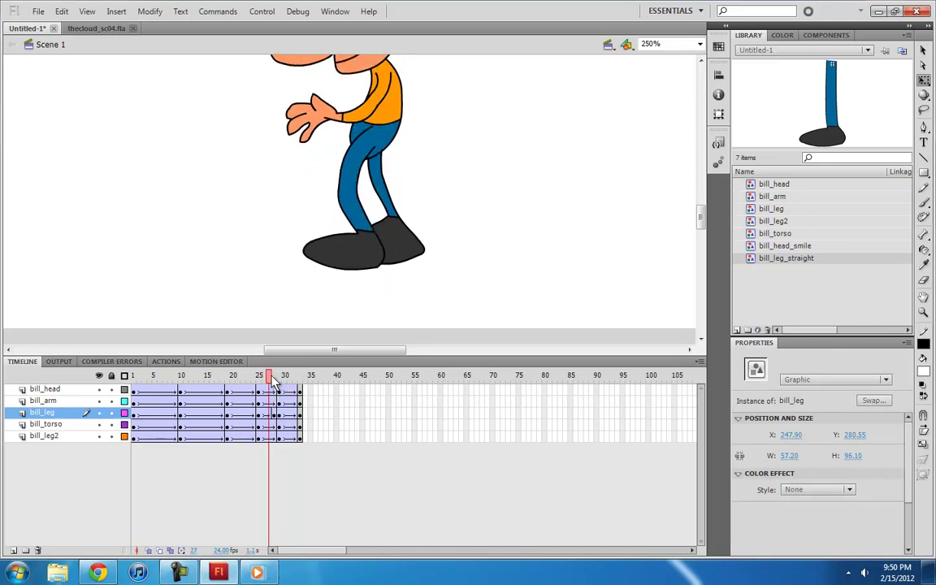
- Raise the straight leg into the hip at frame 29 and shorten it to about 63 × 97 px
{"action": "left_click", "coordinate": [279, 415]}
{"action": "left_click_drag", "start_coordinate": [342, 297], "coordinate": [342, 262]}
{"action": "left_click_drag", "start_coordinate": [369, 187], "coordinate": [370, 186]}
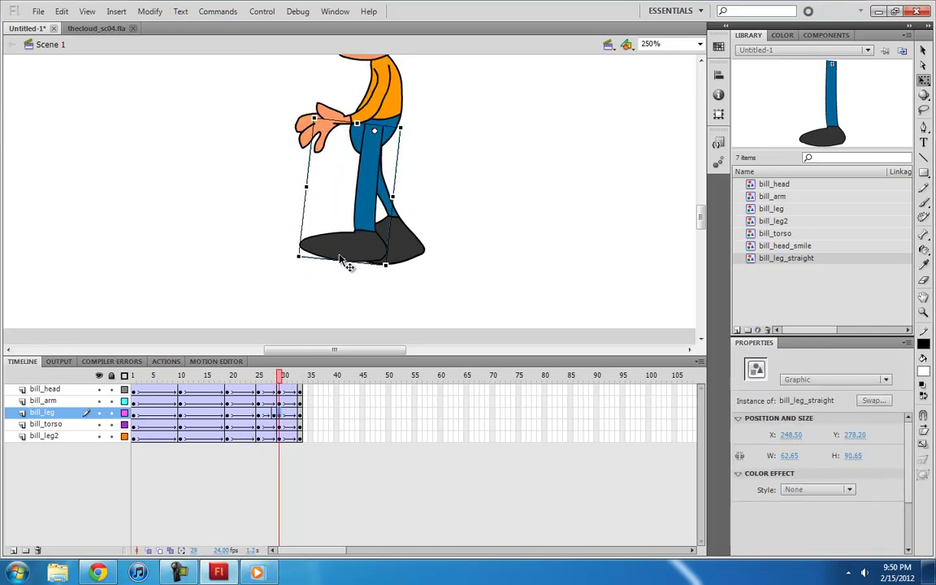
{"action": "left_click_drag", "start_coordinate": [342, 261], "coordinate": [341, 271]}
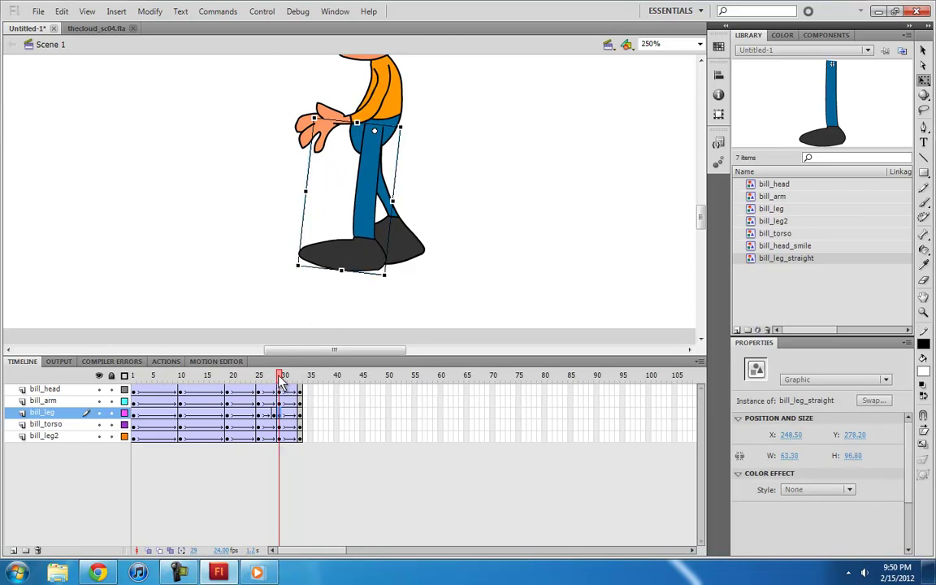
{"action": "mouse_move", "coordinate": [282, 380]}
{"action": "left_mouse_down"}
{"action": "mouse_move", "coordinate": [261, 379]}
{"action": "mouse_move", "coordinate": [280, 379]}
{"action": "left_mouse_up"}
- Compare the front leg between frames 29 and 33, and swap it for bill_leg_straight at frame 33
{"action": "left_click", "coordinate": [280, 414]}
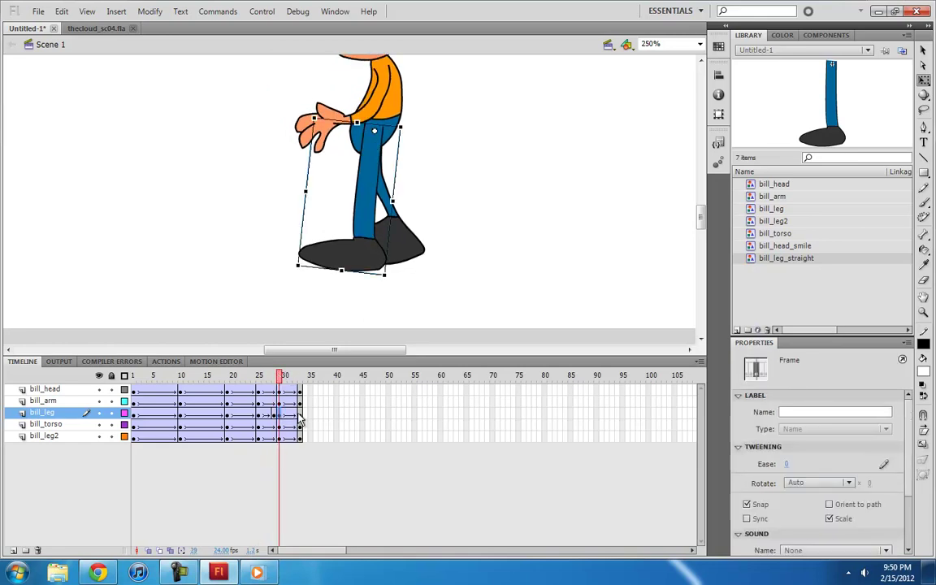
{"action": "left_click", "coordinate": [299, 415]}
{"action": "left_click", "coordinate": [283, 415]}
{"action": "mouse_move", "coordinate": [279, 376]}
{"action": "left_mouse_down"}
{"action": "mouse_move", "coordinate": [294, 378]}
{"action": "mouse_move", "coordinate": [284, 384]}
{"action": "left_mouse_up"}
{"action": "left_click", "coordinate": [279, 415]}
{"action": "left_click", "coordinate": [301, 415]}
{"action": "right_click", "coordinate": [348, 196]}
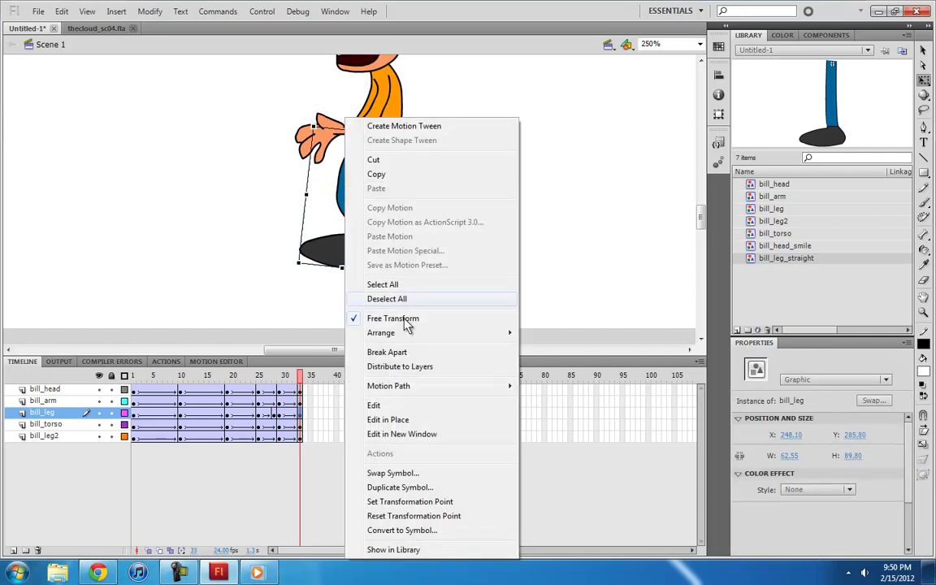
{"action": "left_click", "coordinate": [409, 484]}
{"action": "left_click", "coordinate": [435, 277]}
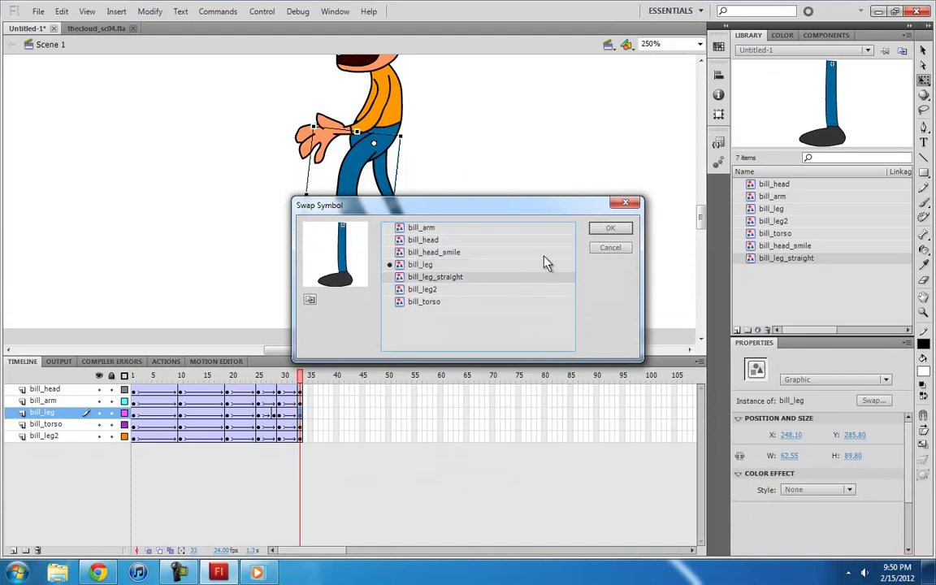
{"action": "left_click", "coordinate": [610, 229]}
- Shorten the straight leg at frame 33 and rotate it upright, sized about 54 × 83 px
{"action": "left_click_drag", "start_coordinate": [340, 298], "coordinate": [342, 275]}
{"action": "left_click", "coordinate": [279, 414]}
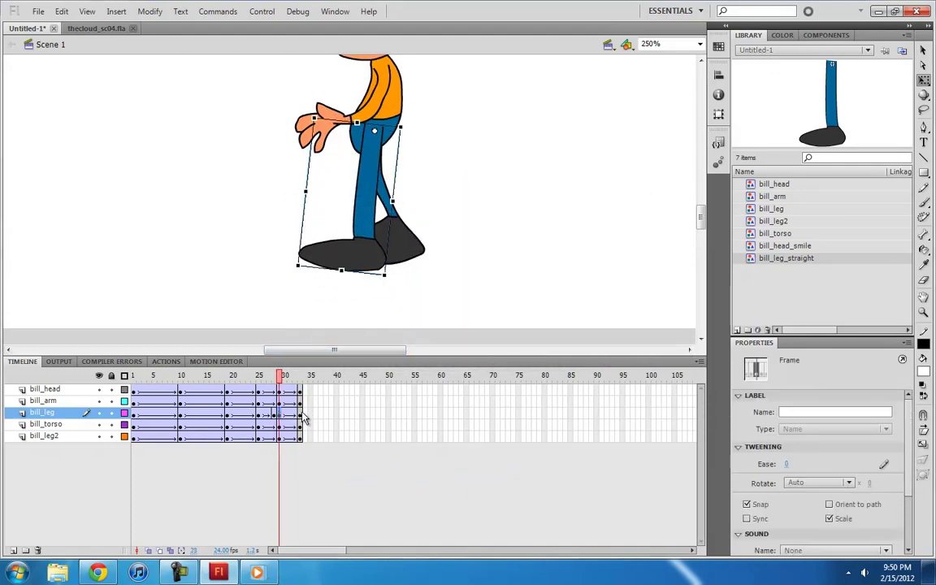
{"action": "left_click", "coordinate": [300, 415]}
{"action": "left_click_drag", "start_coordinate": [393, 279], "coordinate": [347, 269]}
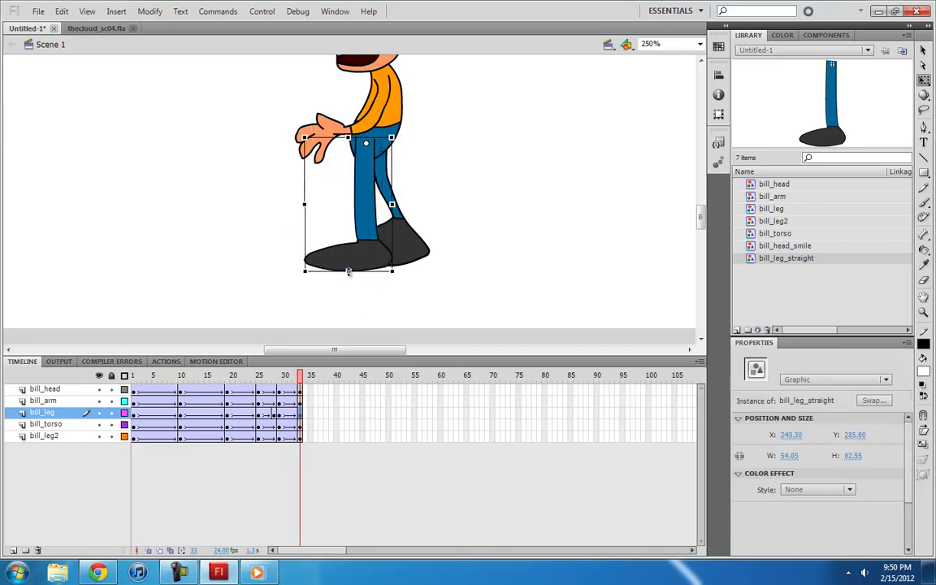
- Rotate and reposition the straight leg at frame 29 to resemble the frame 33 pose, shortening it to about 58 × 87 px
{"action": "mouse_move", "coordinate": [273, 375]}
{"action": "left_mouse_down"}
{"action": "mouse_move", "coordinate": [303, 376]}
{"action": "mouse_move", "coordinate": [245, 377]}
{"action": "mouse_move", "coordinate": [294, 377]}
{"action": "mouse_move", "coordinate": [280, 376]}
{"action": "left_mouse_up"}
{"action": "left_click_drag", "start_coordinate": [393, 221], "coordinate": [367, 238]}
{"action": "mouse_move", "coordinate": [343, 285]}
{"action": "left_mouse_down"}
{"action": "mouse_move", "coordinate": [337, 273]}
{"action": "mouse_move", "coordinate": [345, 268]}
{"action": "left_mouse_up"}
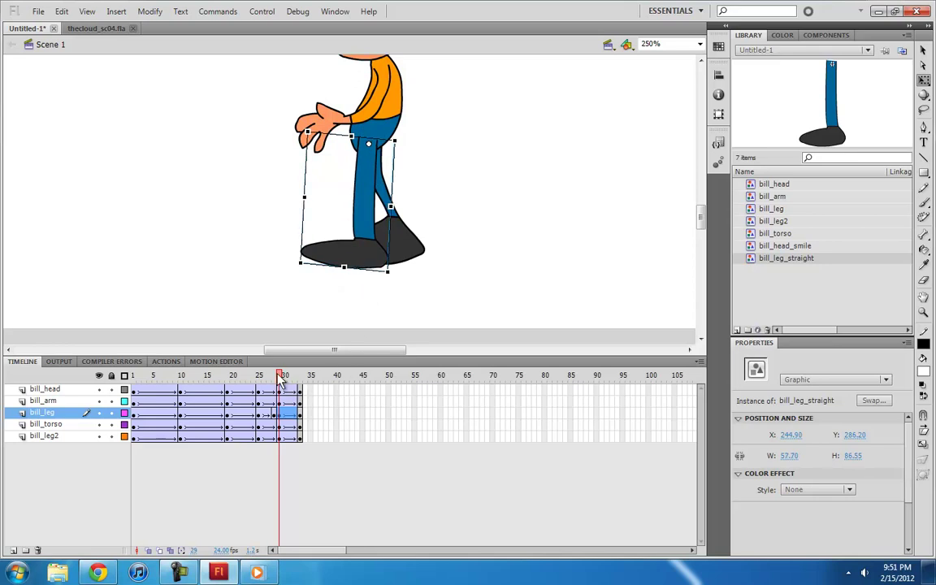
- Lower the straight leg slightly at frame 33, then shorten and skew it to about 56 × 79 px so the shoe stays grounded
{"action": "left_click_drag", "start_coordinate": [280, 378], "coordinate": [307, 379]}
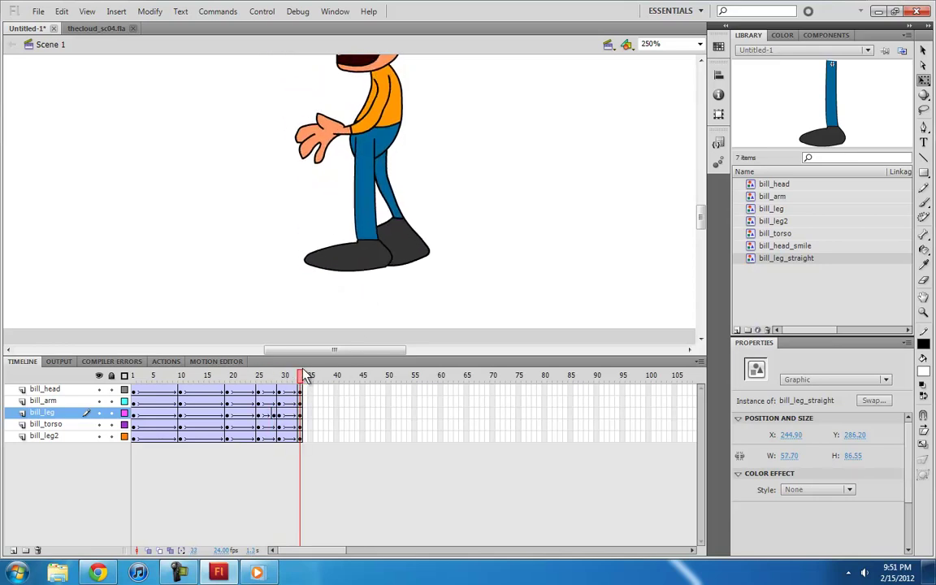
{"action": "left_click", "coordinate": [370, 173]}
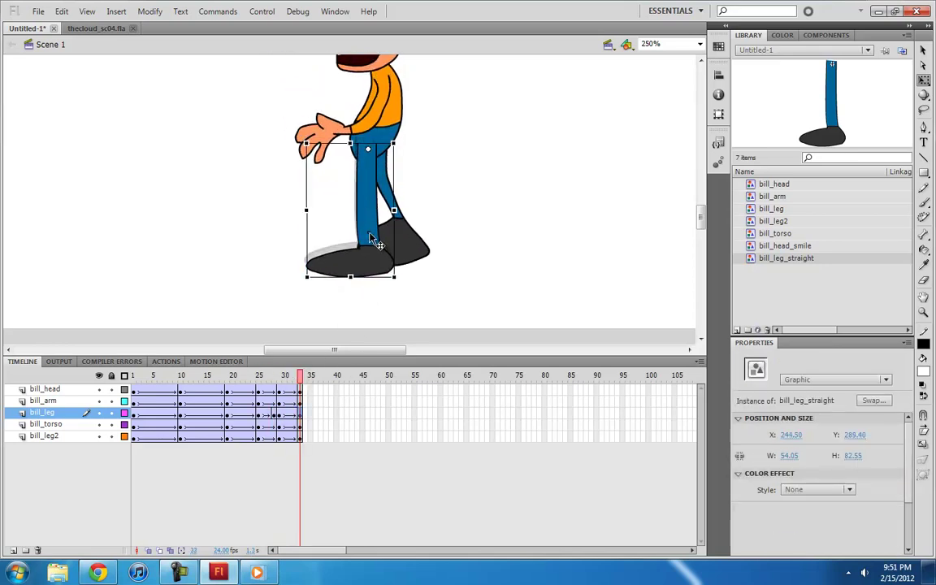
{"action": "left_click_drag", "start_coordinate": [358, 272], "coordinate": [333, 273]}
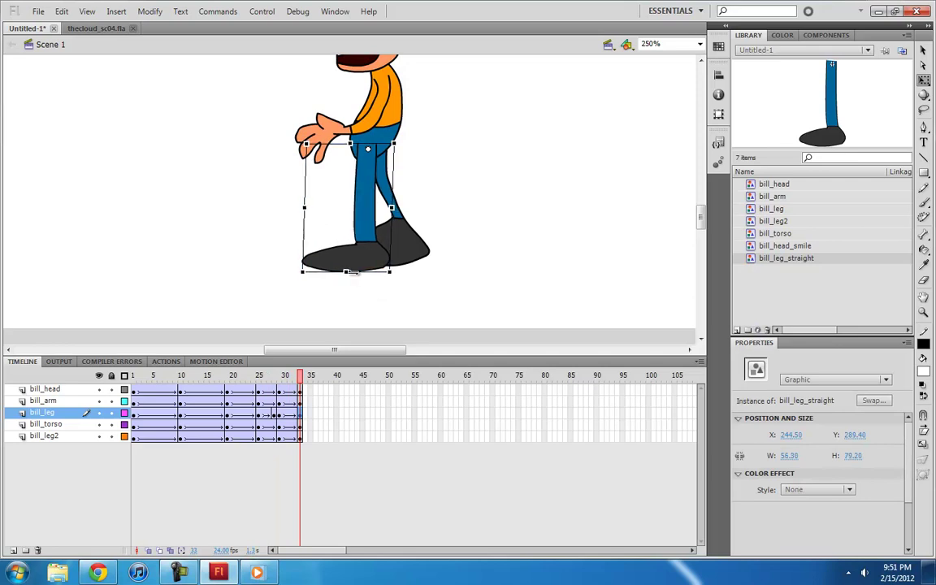
{"action": "left_click_drag", "start_coordinate": [284, 378], "coordinate": [301, 378]}
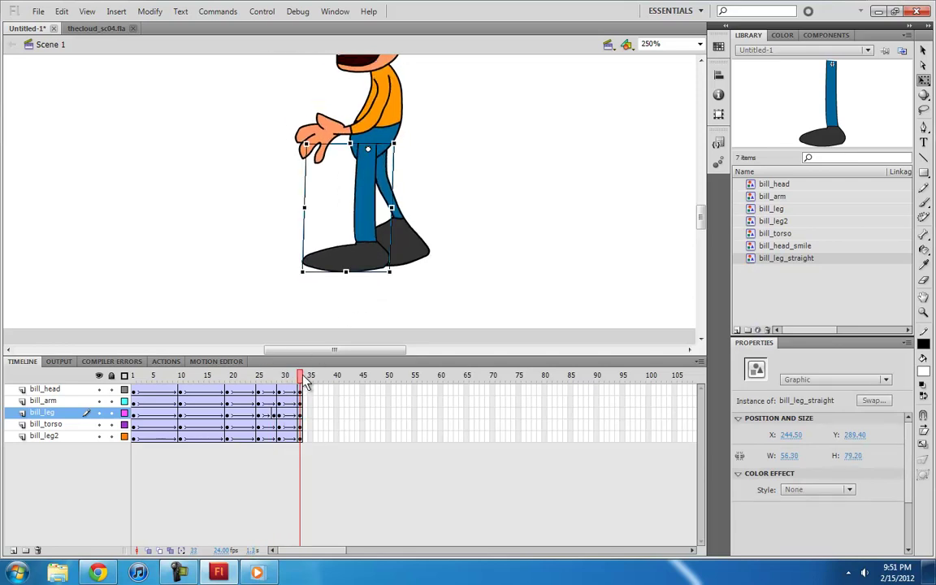
- Scrub through the animation from the first frame to review the bent-to-straight leg transition on the whole character
{"action": "left_click", "coordinate": [446, 210]}
{"action": "scroll", "coordinate": [445, 211], "scroll_direction": "up", "scroll_amount": 2}
{"action": "key", "text": "ctrl+minus"}
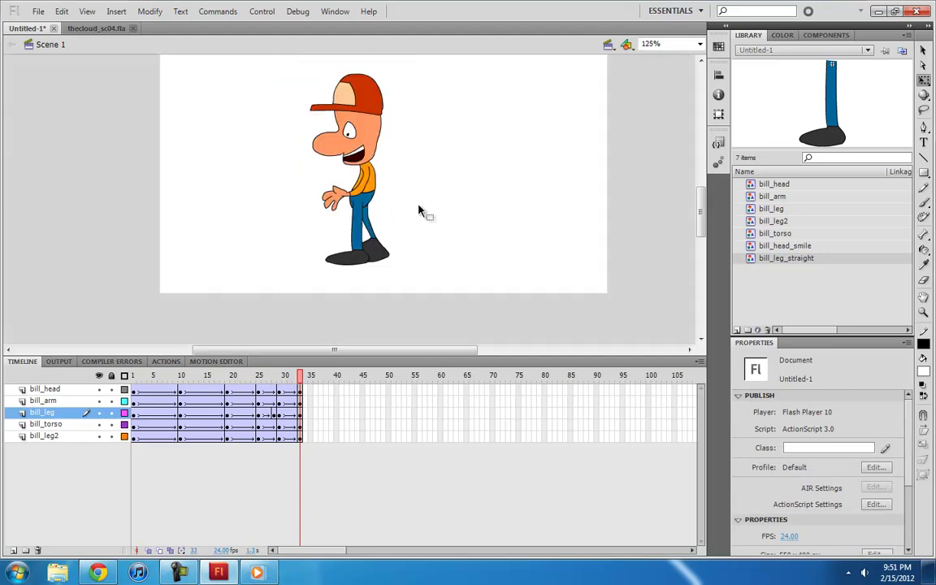
{"action": "left_click_drag", "start_coordinate": [273, 378], "coordinate": [316, 359]}
{"action": "left_click", "coordinate": [133, 375]}
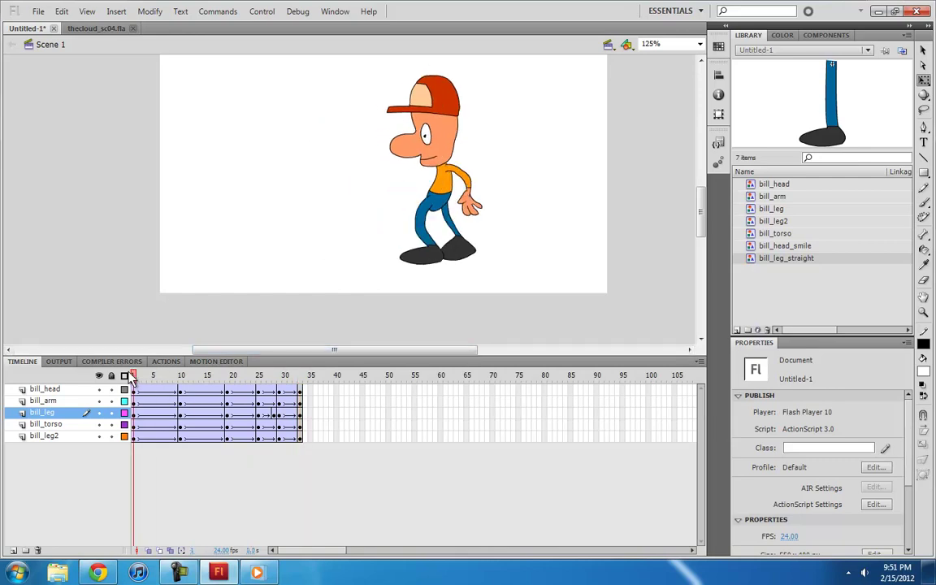
{"action": "left_click_drag", "start_coordinate": [137, 377], "coordinate": [224, 385]}
- Set the tween ease at frame 29 to 99 out on all five body-part layers, and play the animation
{"action": "left_click_drag", "start_coordinate": [280, 393], "coordinate": [281, 437]}
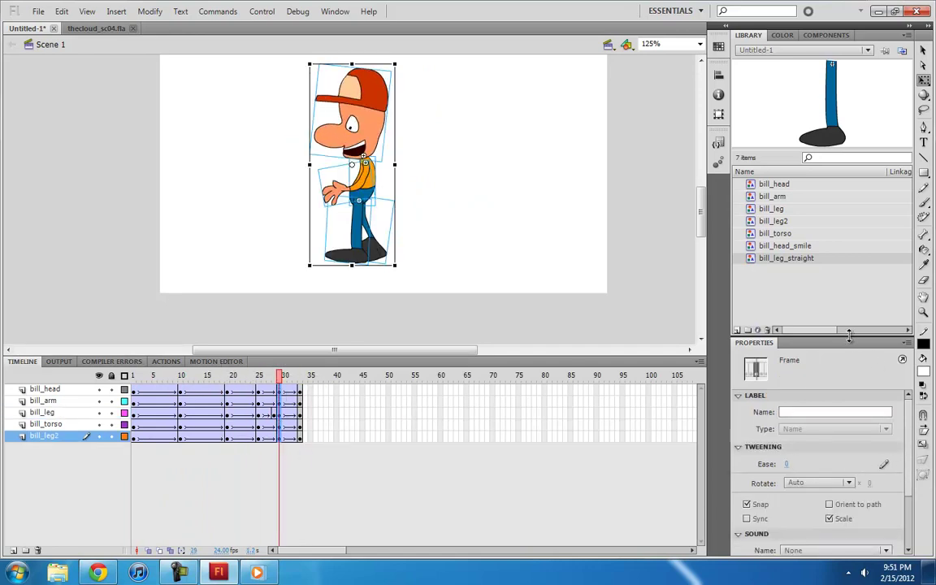
{"action": "left_click_drag", "start_coordinate": [849, 336], "coordinate": [845, 304]}
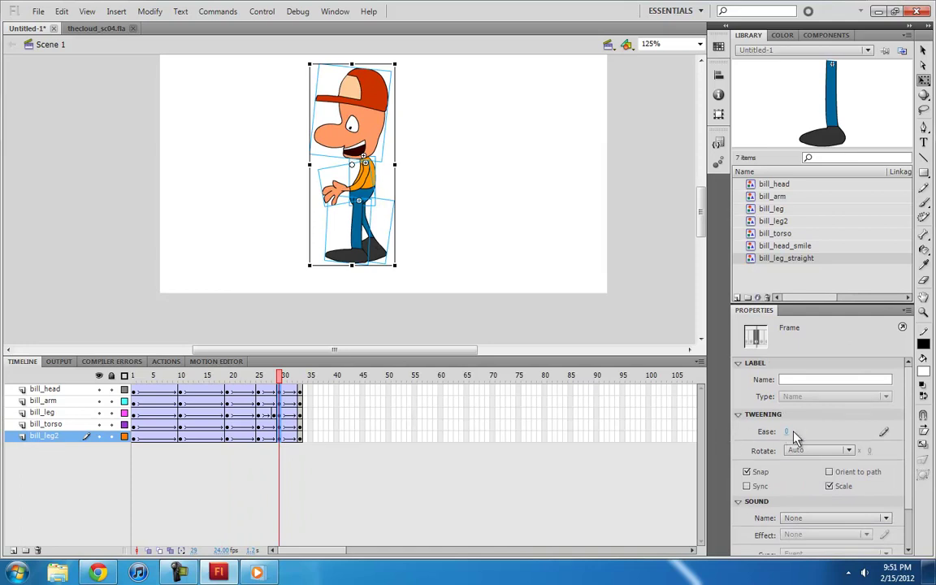
{"action": "left_click", "coordinate": [788, 432]}
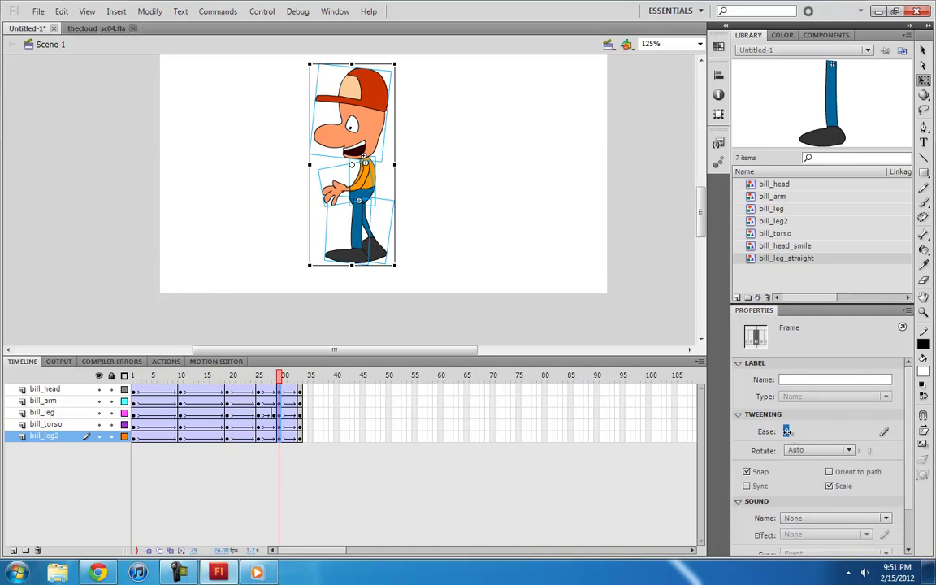
{"action": "left_click", "coordinate": [265, 403]}
{"action": "key", "text": "Return"}
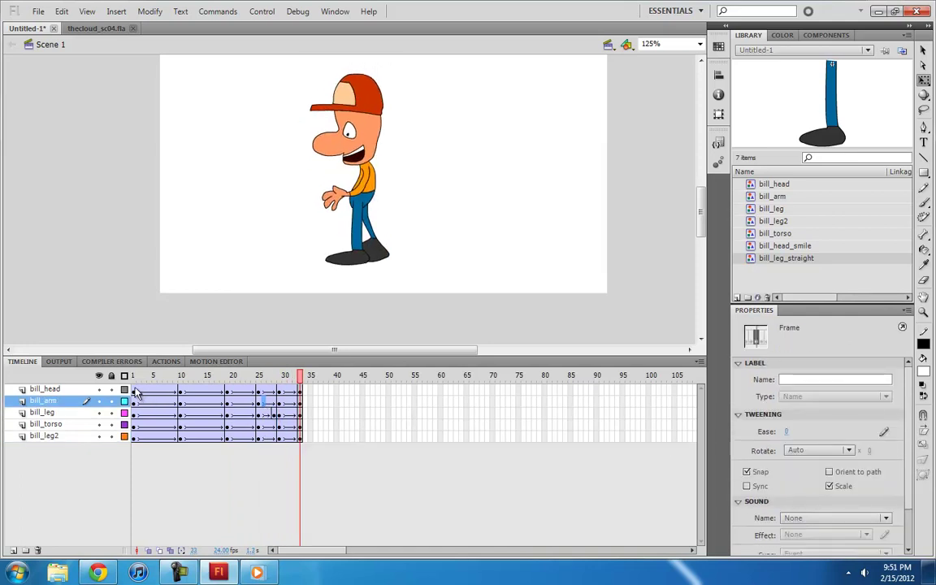
- Give the frame 1 tweens on all layers a custom S-shaped ease curve with a slow start and a slow finish
{"action": "left_click", "coordinate": [135, 391]}
{"action": "left_click_drag", "start_coordinate": [135, 383], "coordinate": [135, 437]}
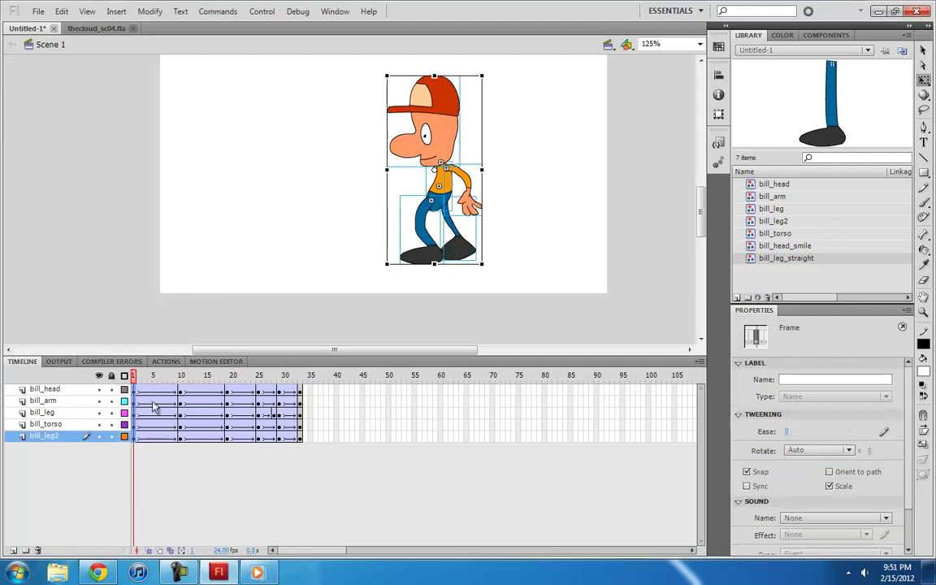
{"action": "left_click", "coordinate": [885, 432]}
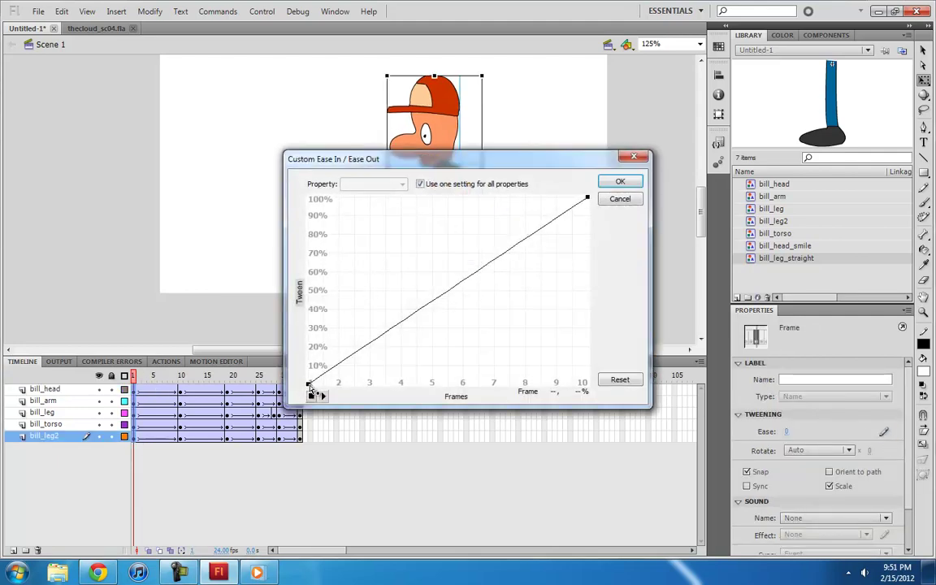
{"action": "left_click", "coordinate": [309, 384]}
{"action": "left_click_drag", "start_coordinate": [404, 323], "coordinate": [408, 408]}
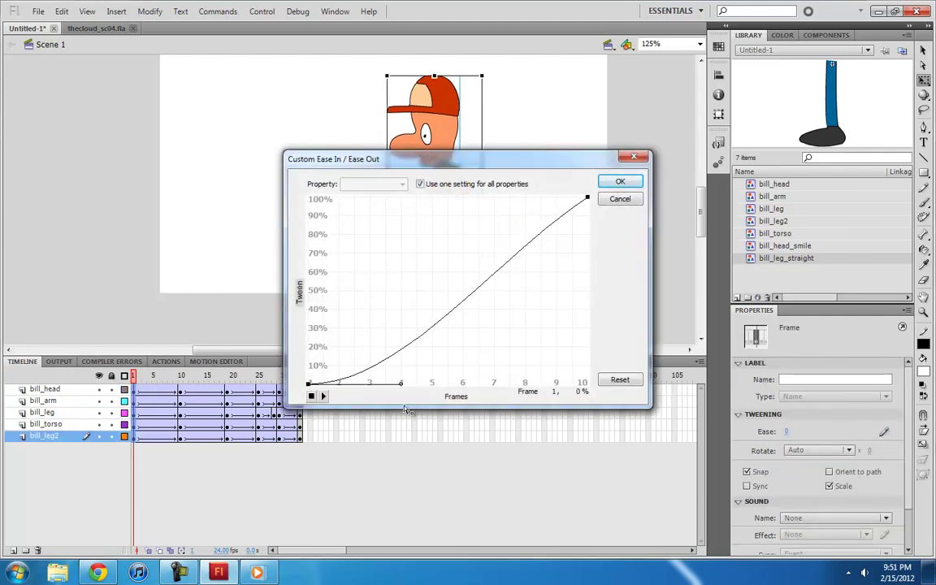
{"action": "left_click", "coordinate": [588, 198]}
{"action": "left_click_drag", "start_coordinate": [495, 262], "coordinate": [520, 200]}
{"action": "left_click", "coordinate": [620, 181]}
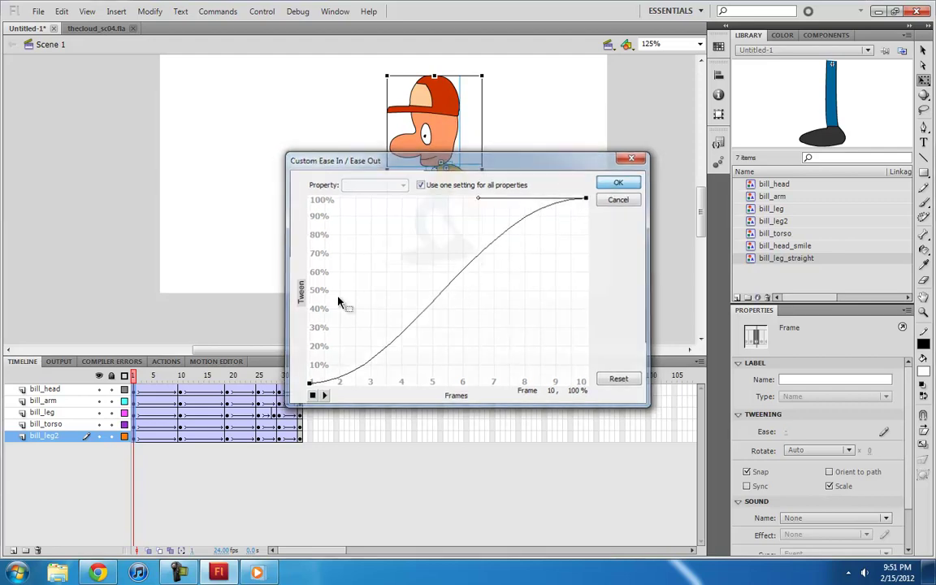
- Apply a matching custom S-shaped ease in and out curve to the frame 10 tweens on all layers
{"action": "left_click", "coordinate": [884, 432]}
{"action": "left_click", "coordinate": [312, 382]}
{"action": "left_click_drag", "start_coordinate": [315, 378], "coordinate": [401, 383]}
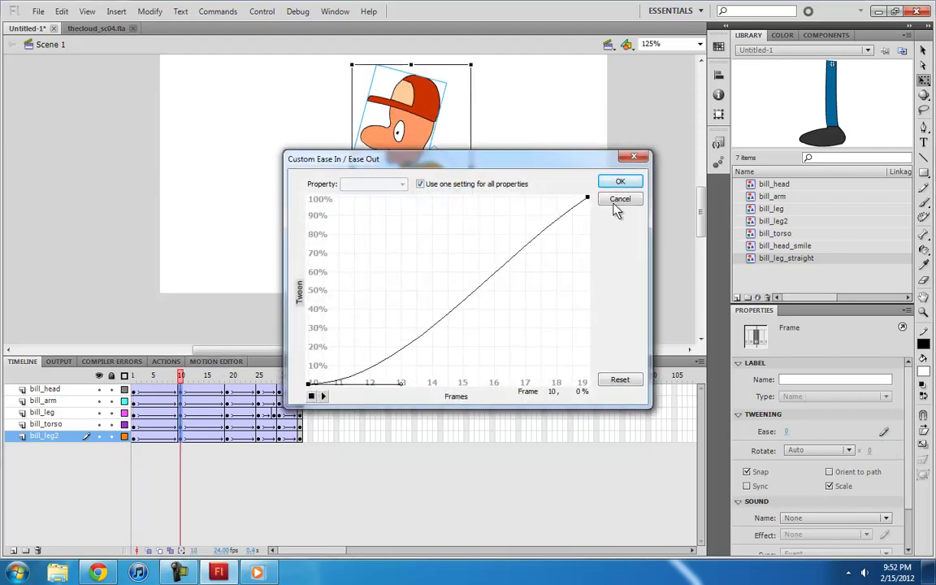
{"action": "left_click", "coordinate": [588, 199]}
{"action": "left_click_drag", "start_coordinate": [498, 261], "coordinate": [512, 199]}
{"action": "left_click", "coordinate": [617, 182]}
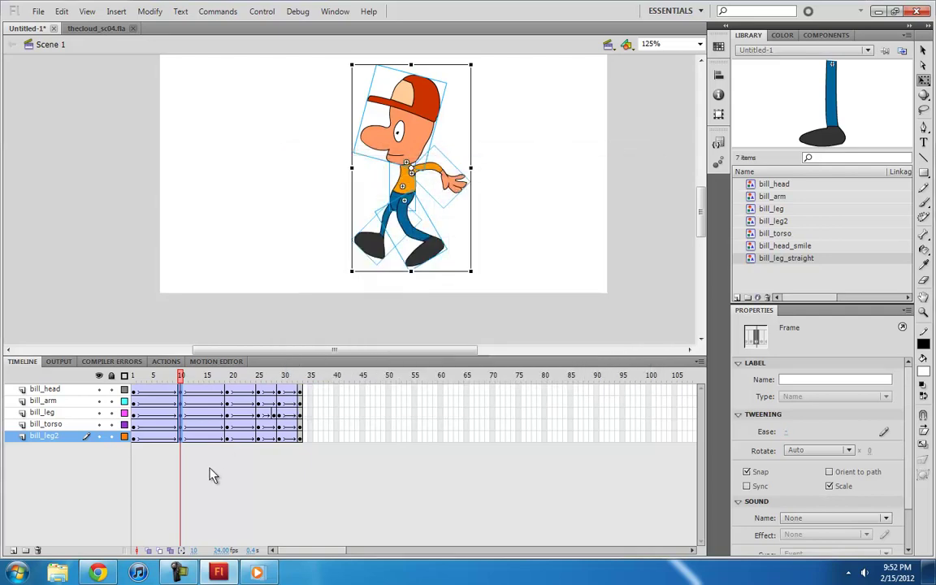
- Play the animation repeatedly from the first frame to review the eased walking motion
{"action": "left_click", "coordinate": [136, 415]}
{"action": "key", "text": "Return"}
{"action": "left_click", "coordinate": [137, 415]}
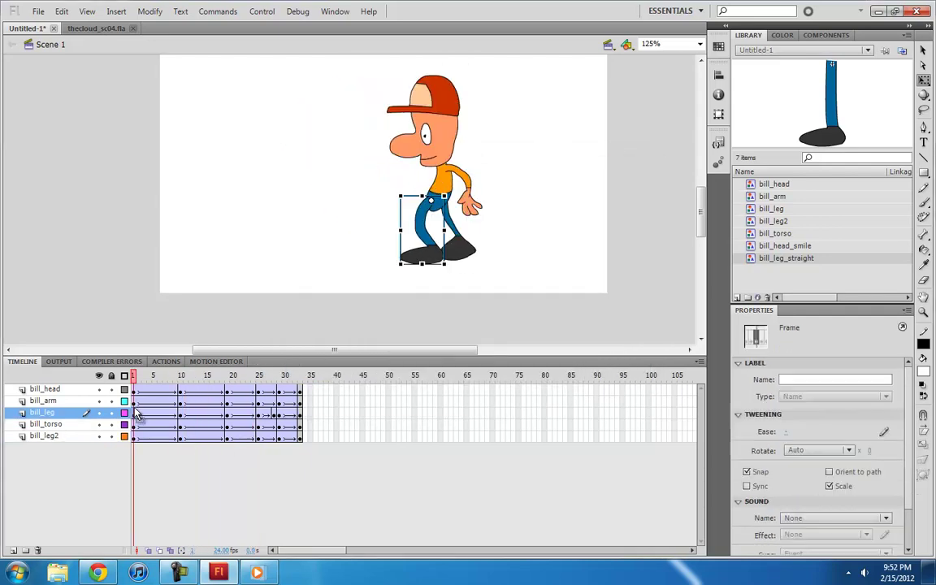
{"action": "key", "text": "Return"}
{"action": "left_click", "coordinate": [137, 414]}
{"action": "key", "text": "Return"}
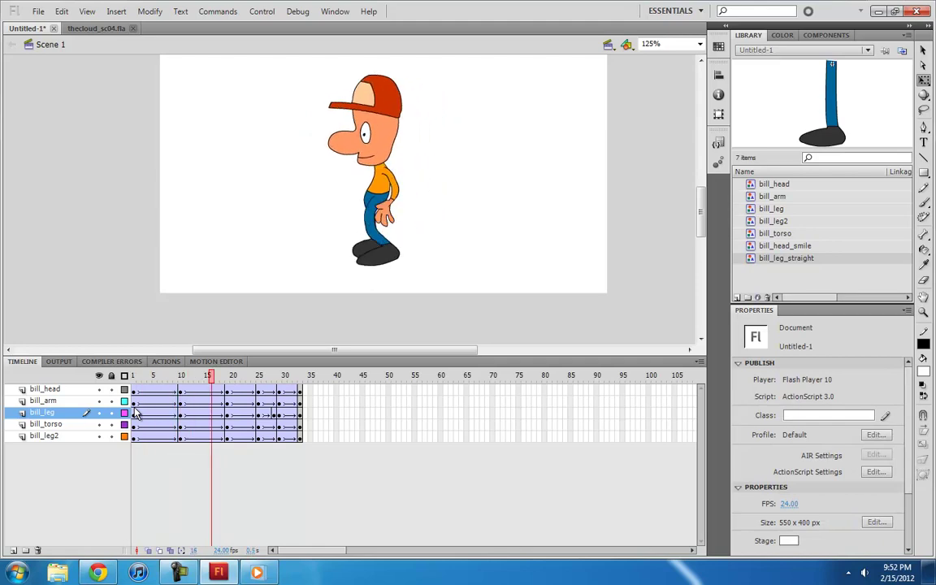
{"action": "left_click", "coordinate": [137, 415]}
{"action": "key", "text": "Return"}
{"action": "left_click", "coordinate": [137, 414]}
{"action": "key", "text": "Return"}
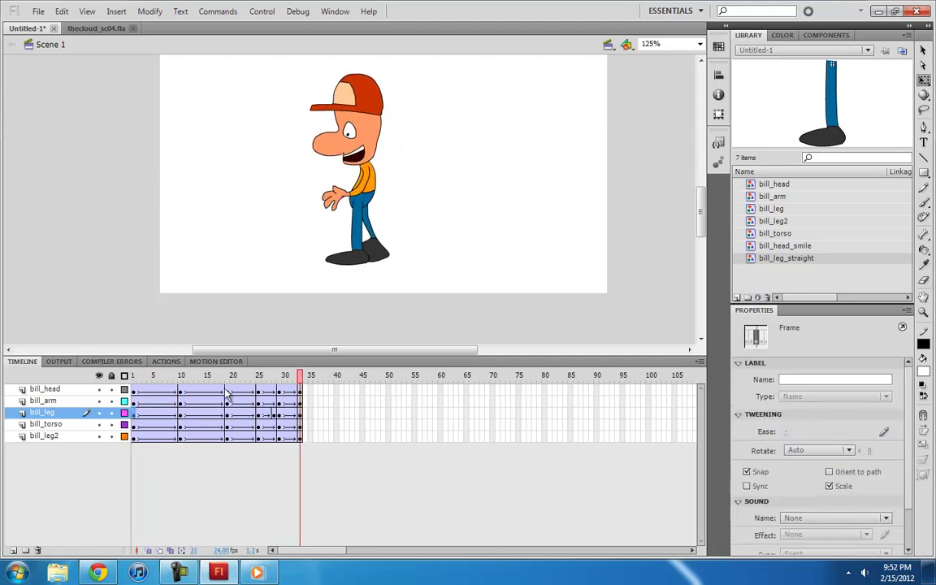
- Set the tween ease at frame 19 to 100 out on all layers, and replay the animation to check the timing
{"action": "left_click_drag", "start_coordinate": [228, 394], "coordinate": [230, 439]}
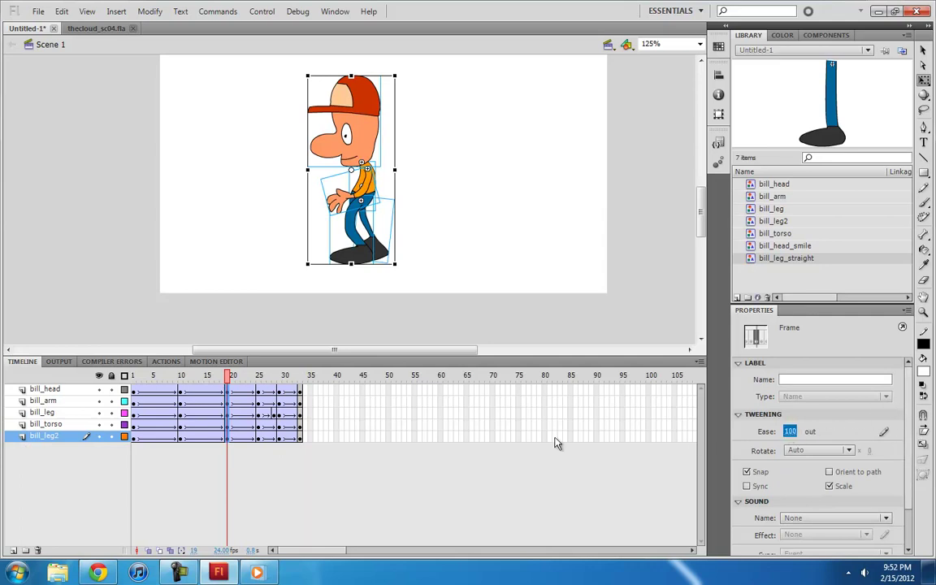
{"action": "left_click", "coordinate": [138, 415]}
{"action": "key", "text": "Return"}
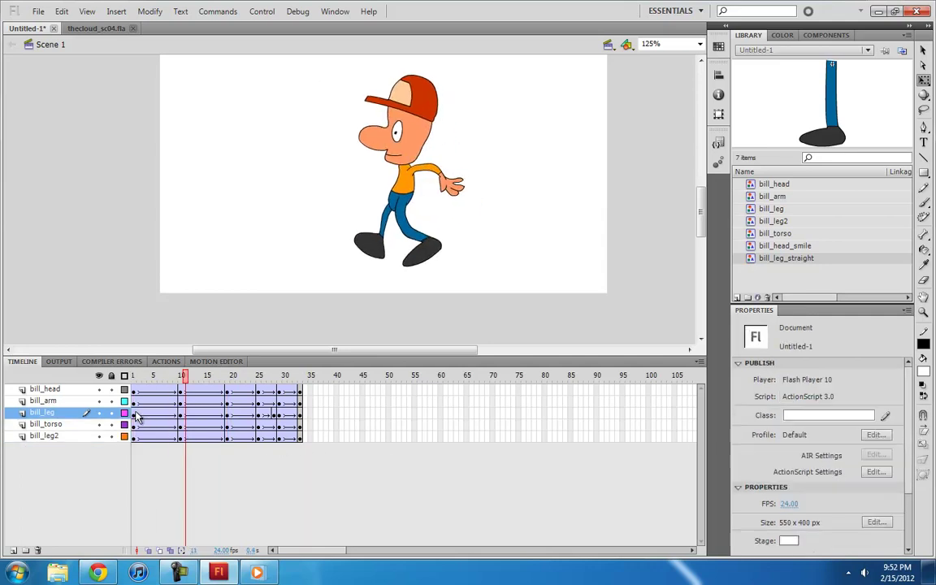
{"action": "left_click", "coordinate": [139, 414]}
{"action": "key", "text": "Return"}
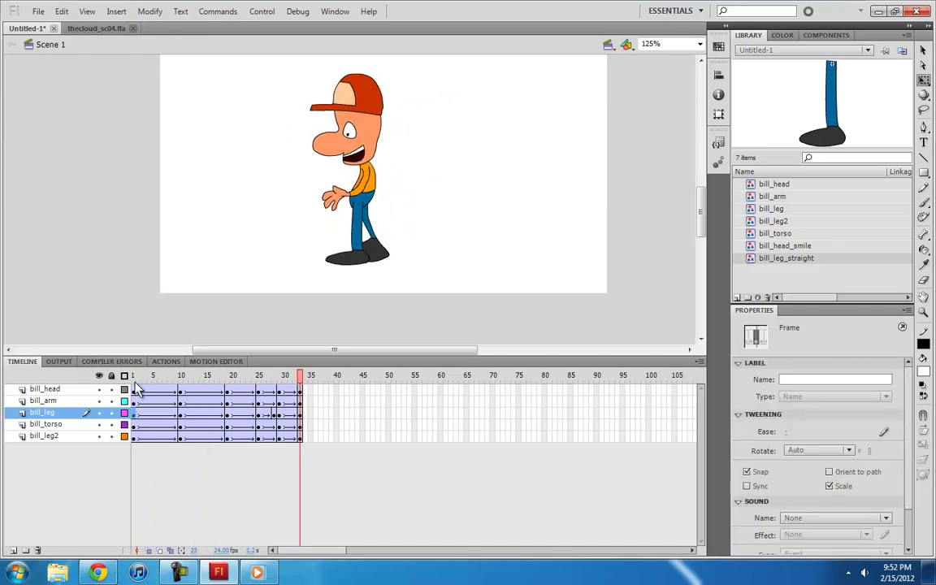
{"action": "key", "text": "Return"}
{"action": "mouse_move", "coordinate": [301, 379]}
{"action": "left_mouse_down"}
{"action": "mouse_move", "coordinate": [256, 379]}
{"action": "mouse_move", "coordinate": [294, 379]}
{"action": "left_mouse_up"}
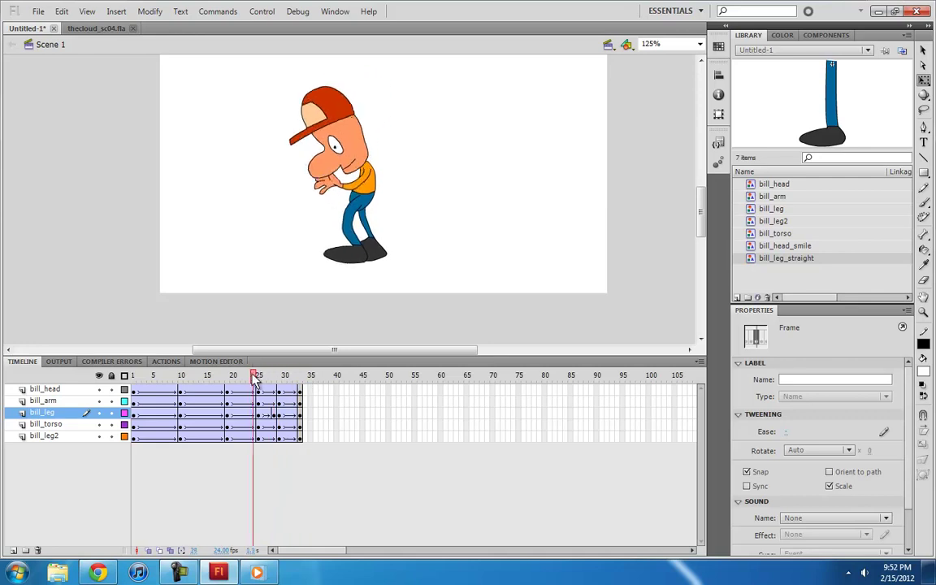
- Raise the head, arm and torso together at frame 33 to about Y 121, nudging them slightly sideways
{"action": "left_click", "coordinate": [302, 412]}
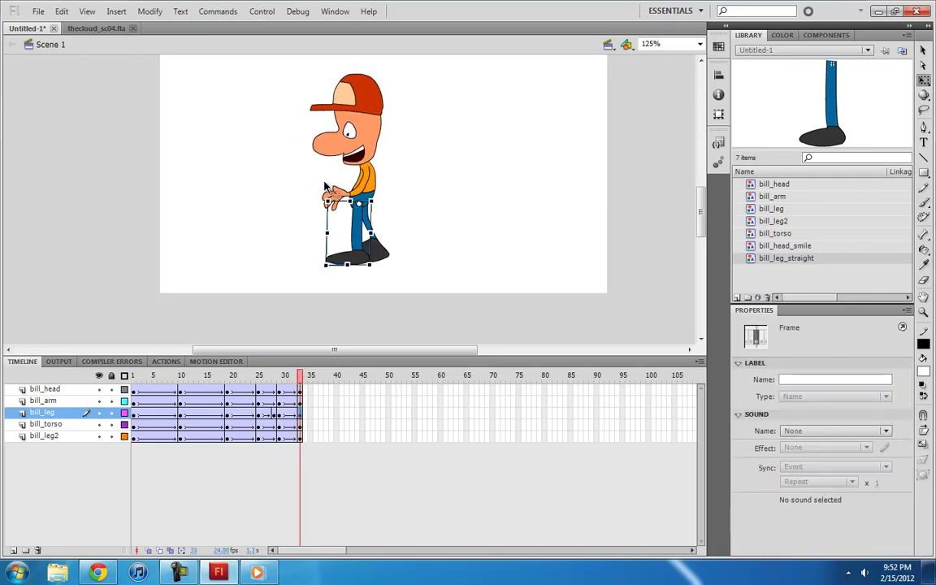
{"action": "left_click", "coordinate": [344, 165]}
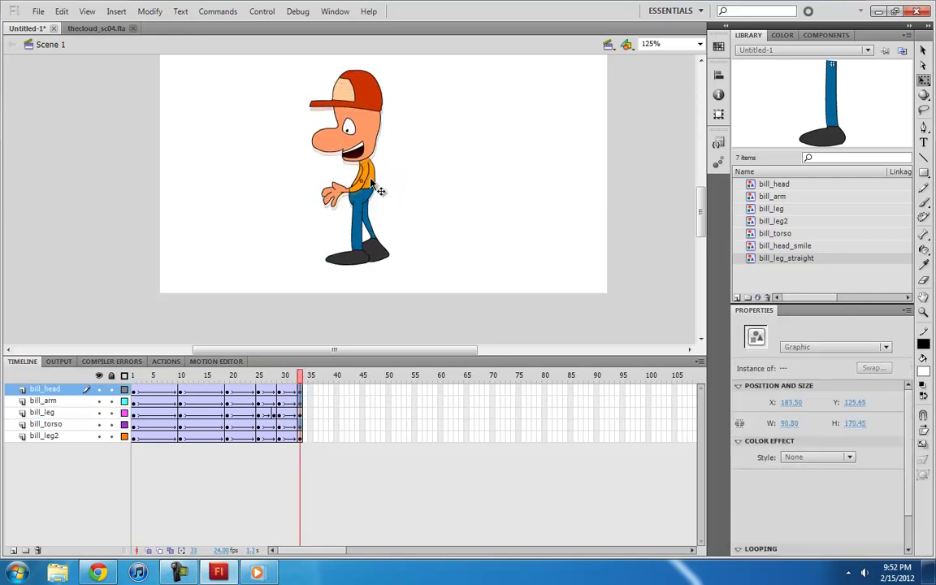
{"action": "key", "text": "Left"}
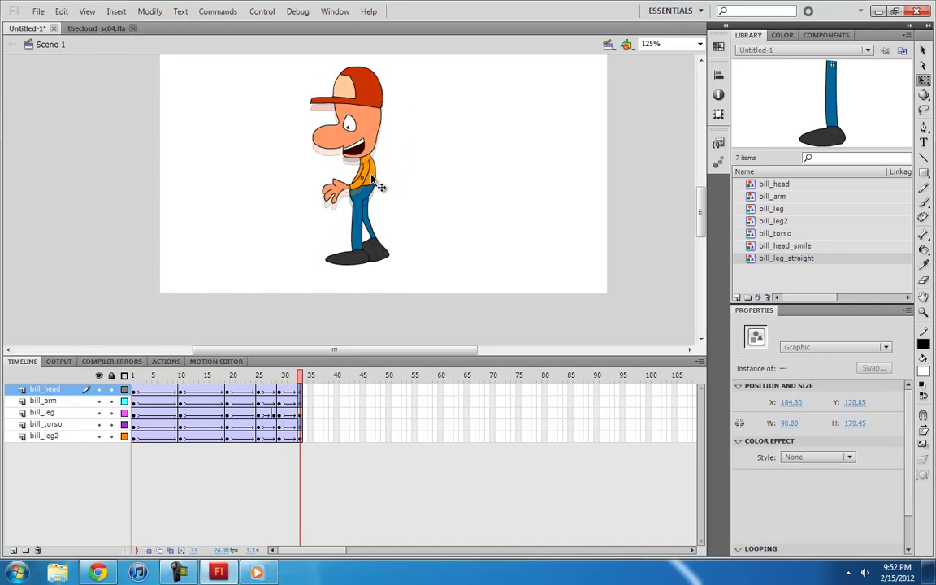
{"action": "key", "text": "Right"}
- Add a keyframe at frame 28 on the bill_leg2 layer and stretch the back leg to about 53 × 95 px
{"action": "left_click", "coordinate": [386, 259]}
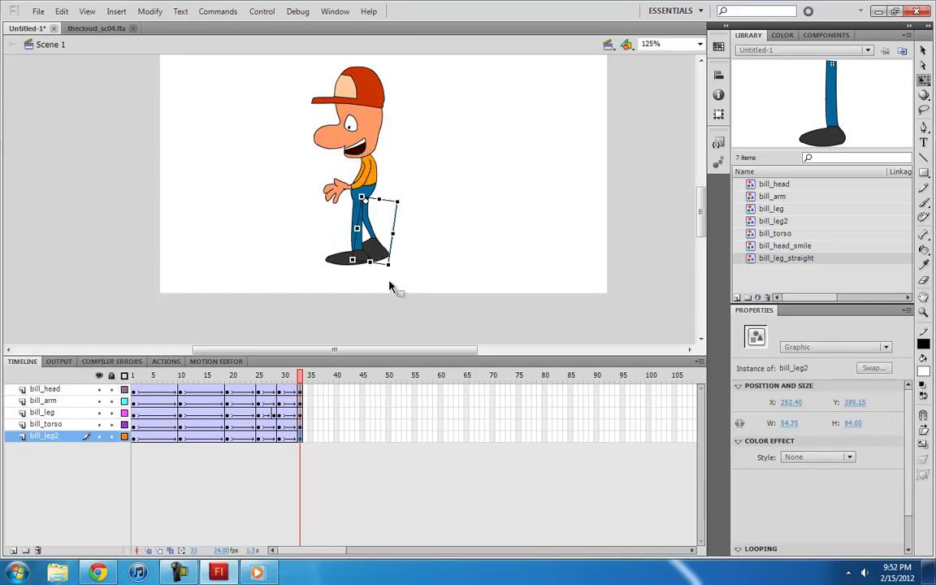
{"action": "left_click", "coordinate": [281, 439]}
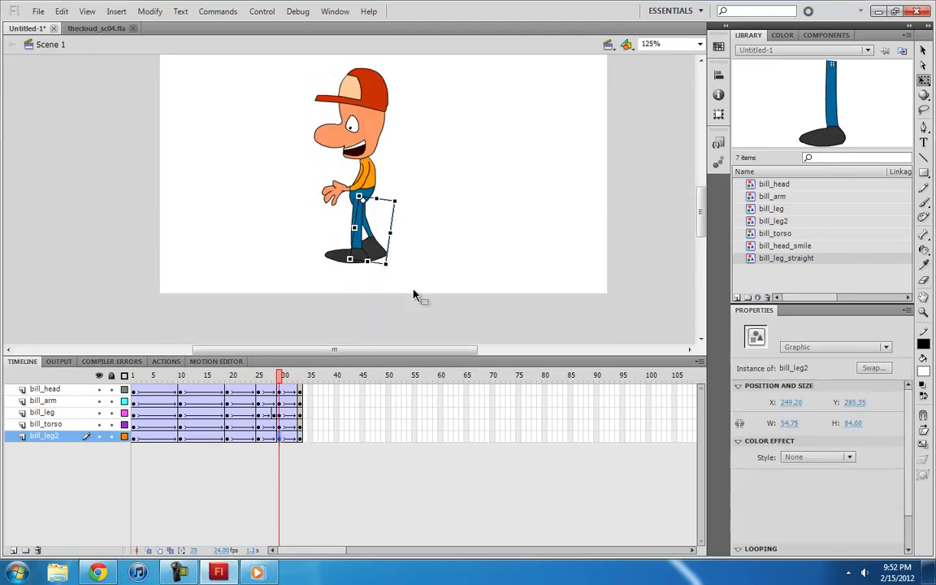
{"action": "key", "text": "ctrl+="}
{"action": "scroll", "coordinate": [365, 260], "scroll_direction": "up", "scroll_amount": 2}
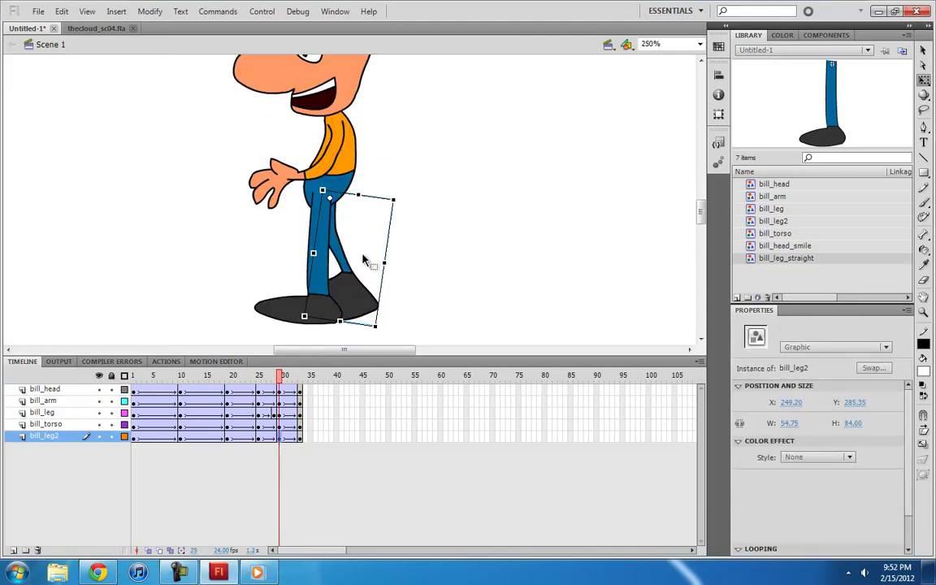
{"action": "left_click", "coordinate": [259, 437]}
{"action": "left_click", "coordinate": [275, 439]}
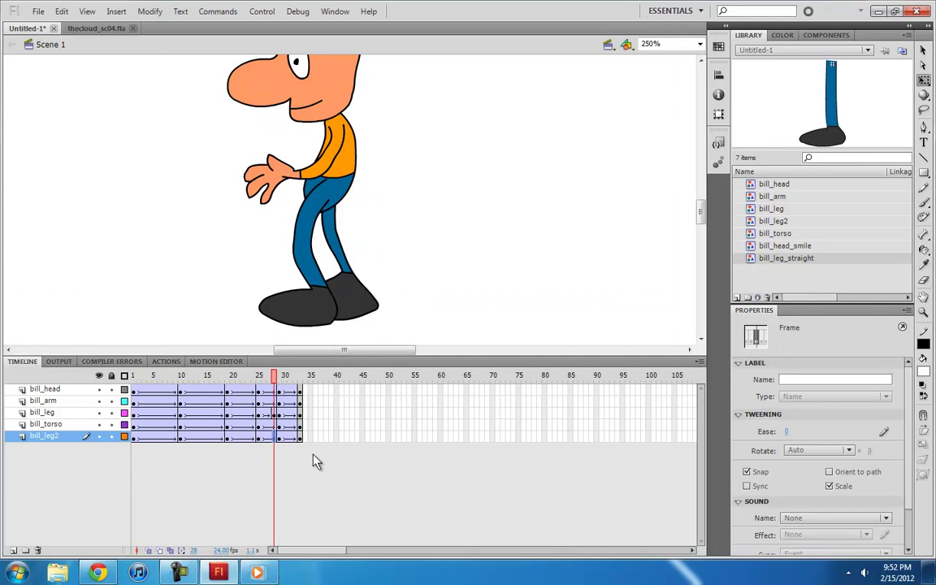
{"action": "left_click", "coordinate": [360, 306]}
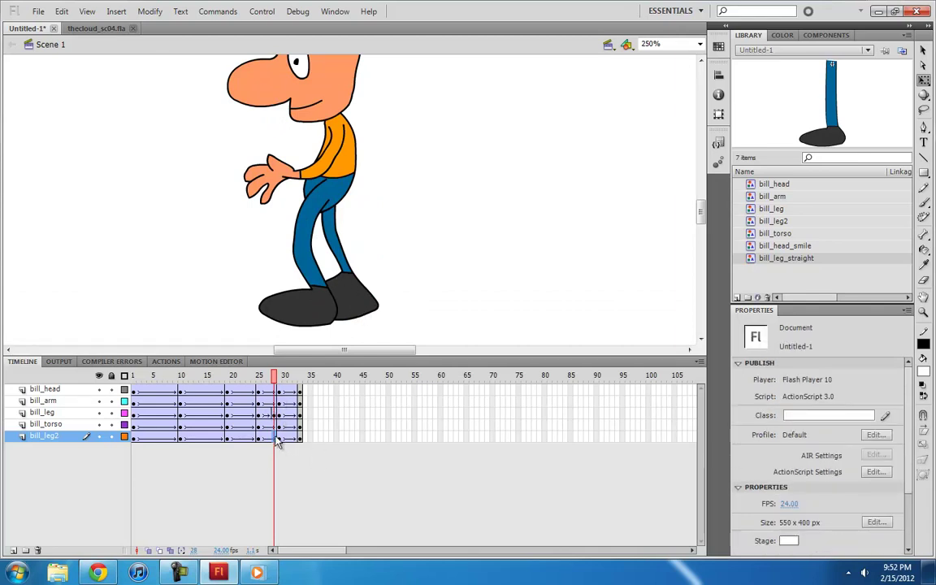
{"action": "left_click", "coordinate": [277, 439]}
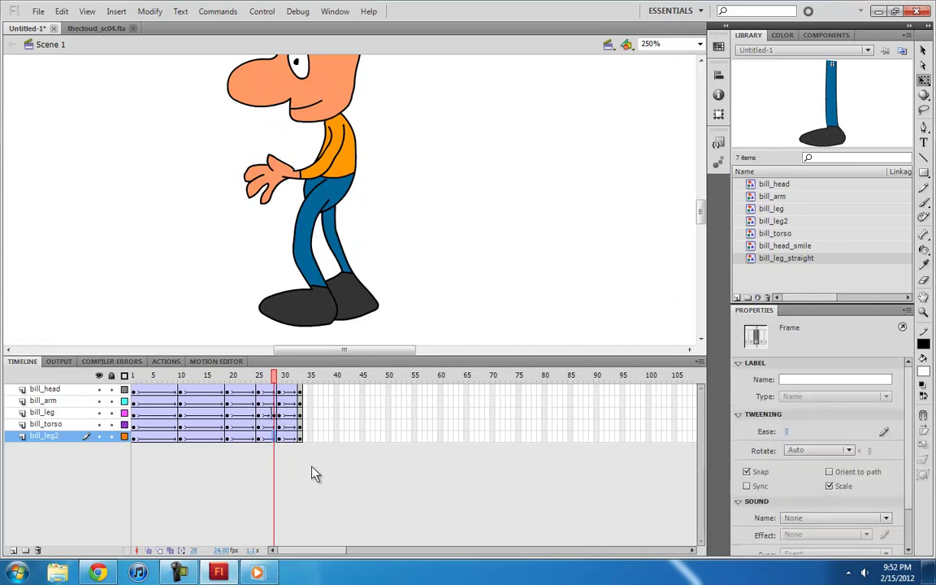
{"action": "left_click", "coordinate": [256, 441]}
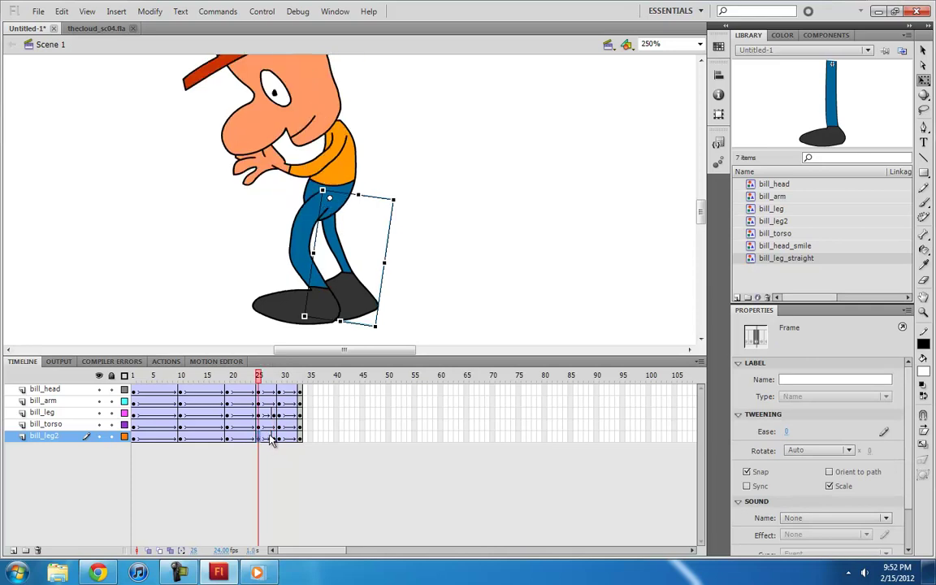
{"action": "left_click", "coordinate": [274, 439]}
{"action": "left_click", "coordinate": [351, 303]}
{"action": "left_click_drag", "start_coordinate": [351, 303], "coordinate": [374, 329]}
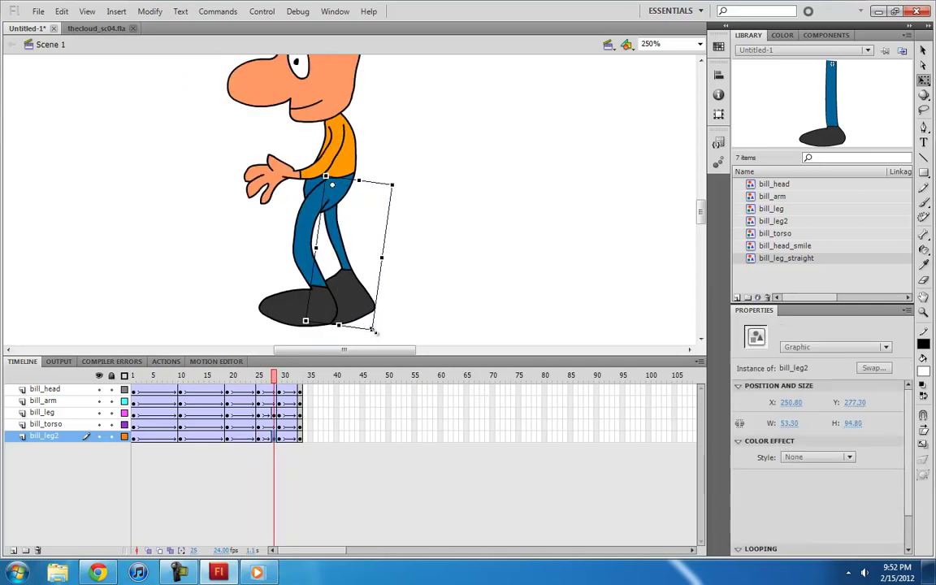
- Swap the back leg at frame 29 on the bill_leg2 layer for the bill_leg_straight symbol
{"action": "left_click", "coordinate": [280, 439]}
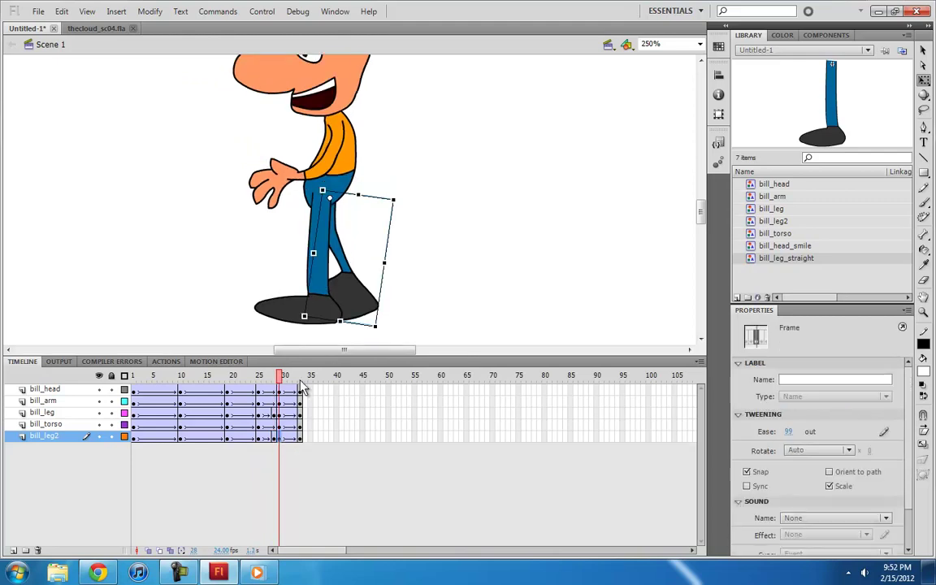
{"action": "left_click", "coordinate": [325, 285]}
{"action": "right_click", "coordinate": [352, 291]}
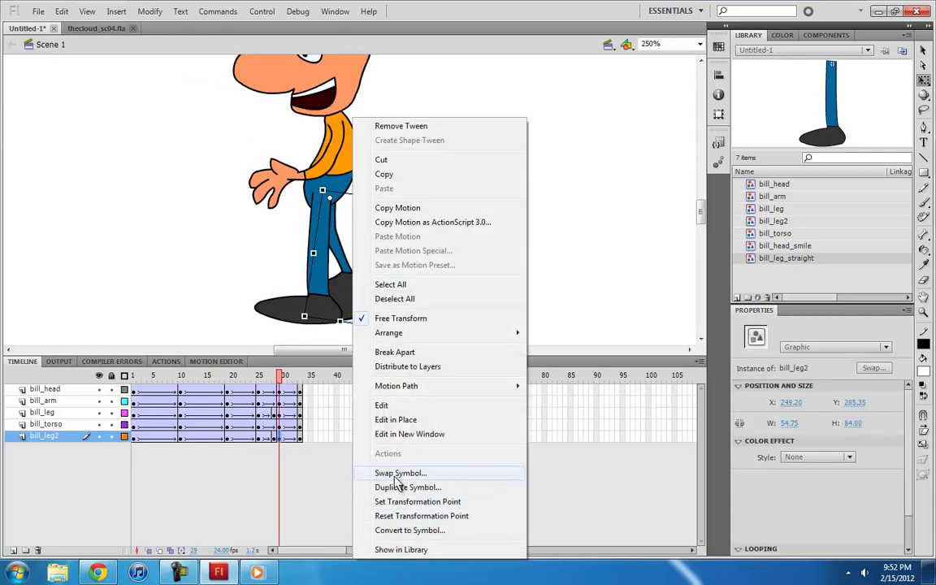
{"action": "left_click", "coordinate": [398, 474]}
{"action": "left_click", "coordinate": [479, 277]}
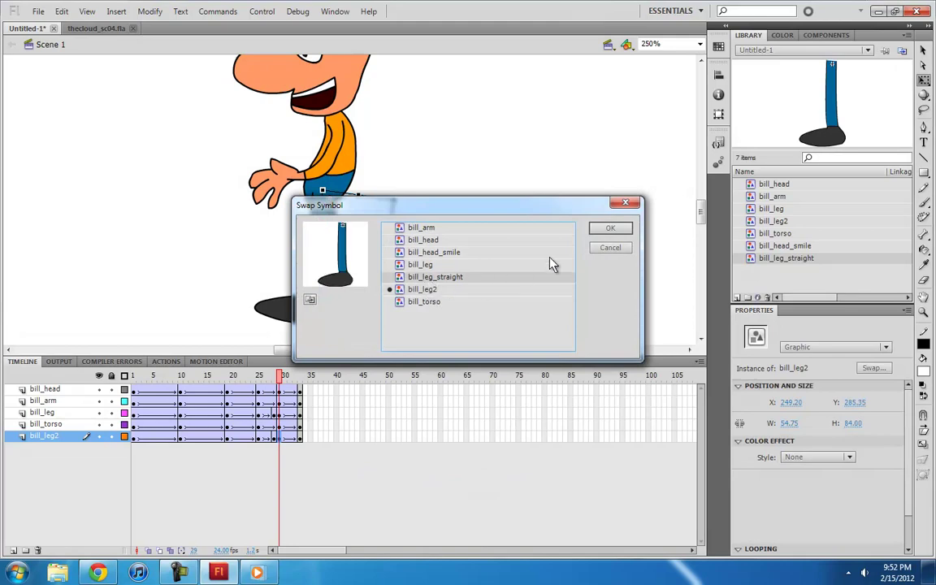
{"action": "left_click", "coordinate": [610, 230]}
- Reposition, rotate and narrow the straight back leg at frame 29 to about 46 × 88 px, matching its foot with frame 28
{"action": "scroll", "coordinate": [413, 277], "scroll_direction": "down", "scroll_amount": 2}
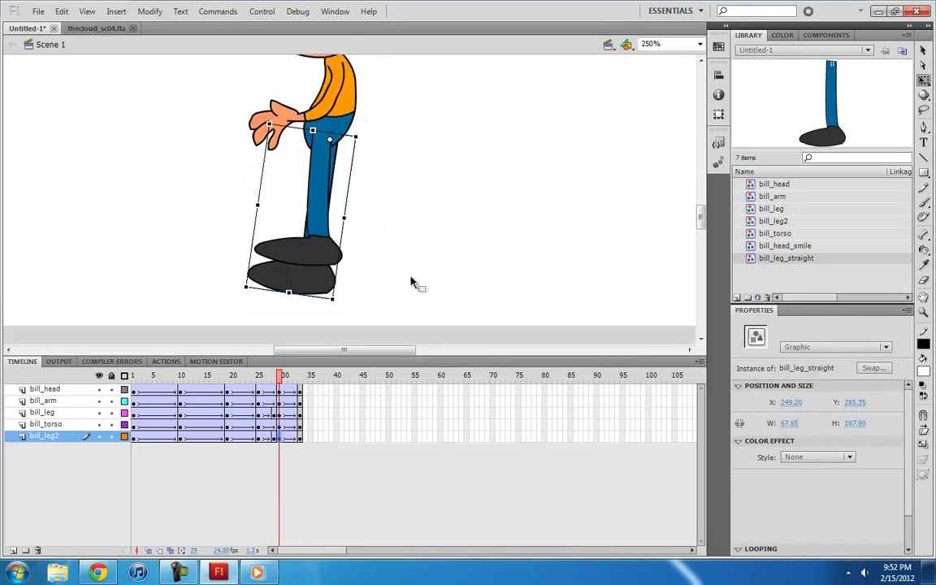
{"action": "left_click_drag", "start_coordinate": [312, 286], "coordinate": [338, 262]}
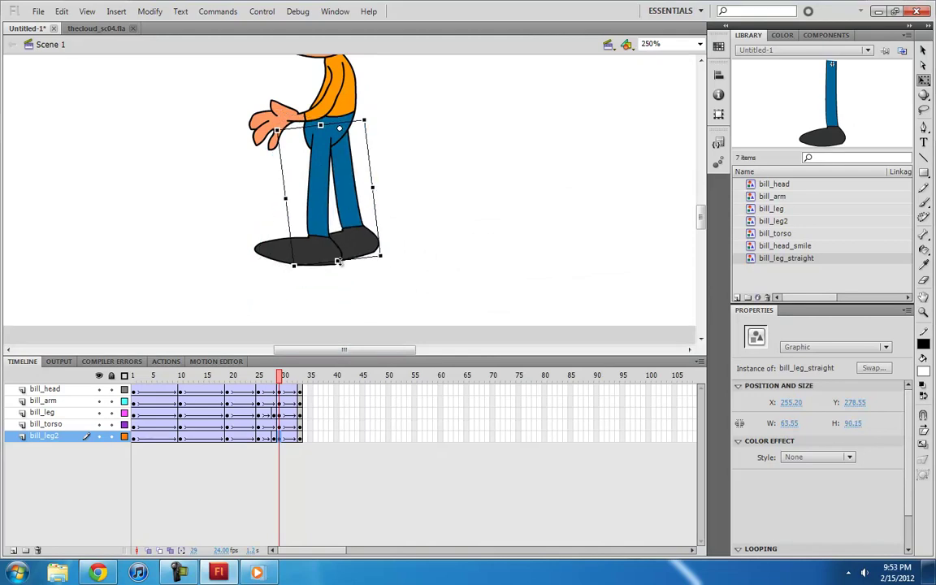
{"action": "left_click", "coordinate": [275, 437]}
{"action": "left_click", "coordinate": [281, 436]}
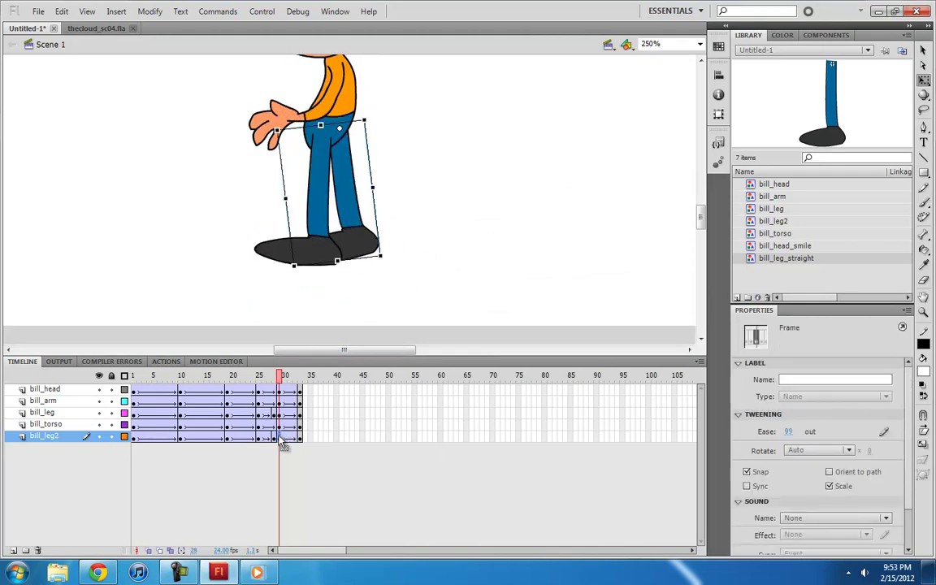
{"action": "left_click", "coordinate": [275, 437]}
{"action": "left_click", "coordinate": [281, 437]}
{"action": "left_click", "coordinate": [275, 437]}
{"action": "left_click", "coordinate": [281, 438]}
{"action": "left_click_drag", "start_coordinate": [285, 200], "coordinate": [307, 196]}
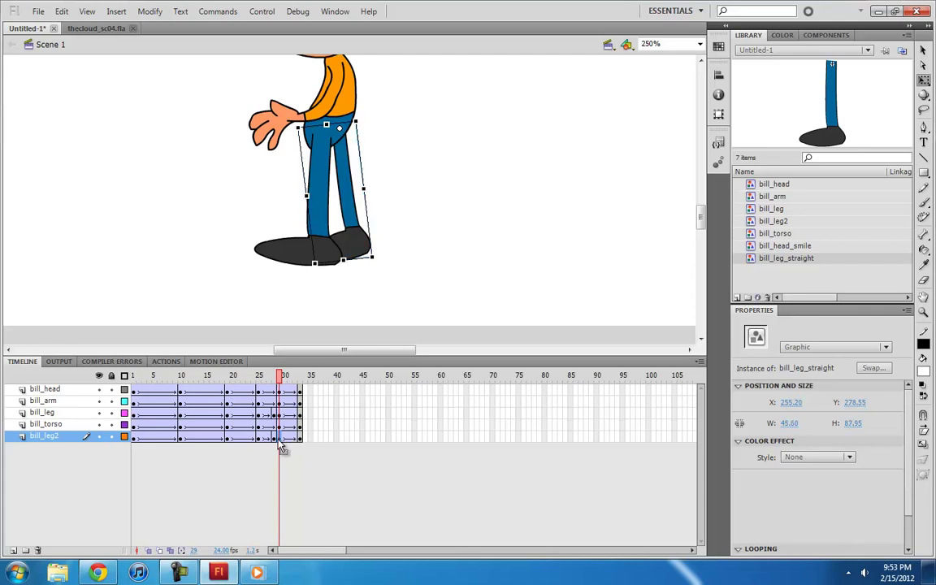
- Copy the straight back leg's keyframe from frame 29 to frame 33 on the bill_leg2 layer, replacing the bent pose there
{"action": "left_click", "coordinate": [302, 440]}
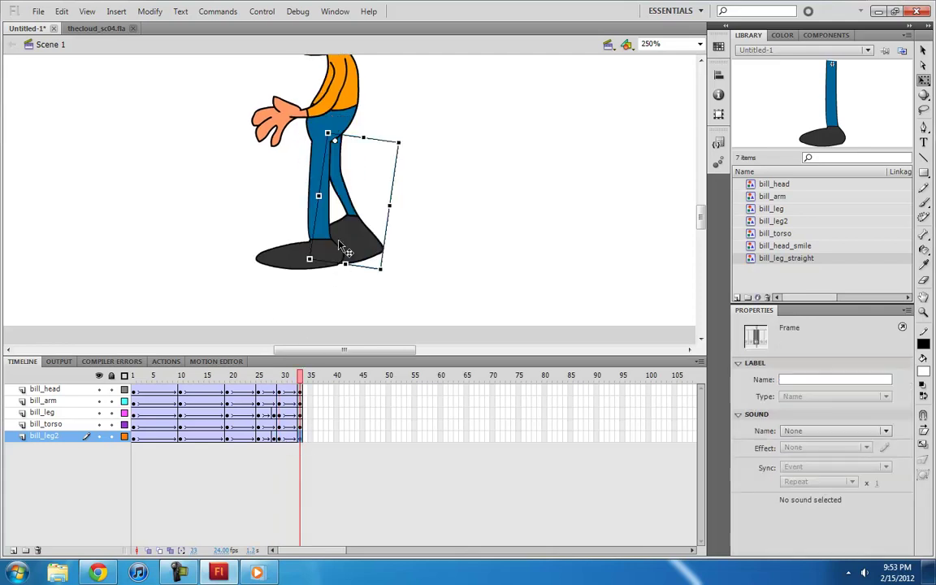
{"action": "left_click", "coordinate": [281, 439]}
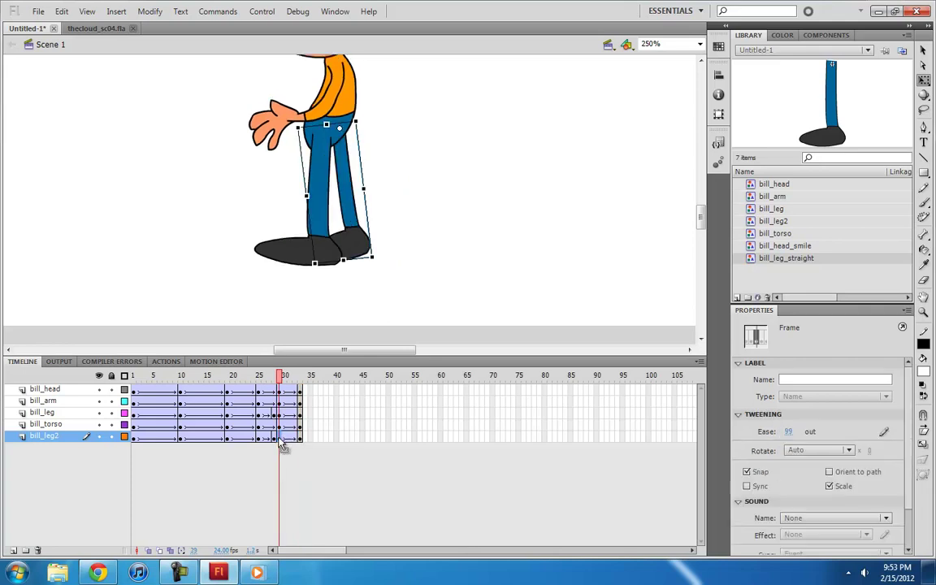
{"action": "left_click", "coordinate": [303, 439]}
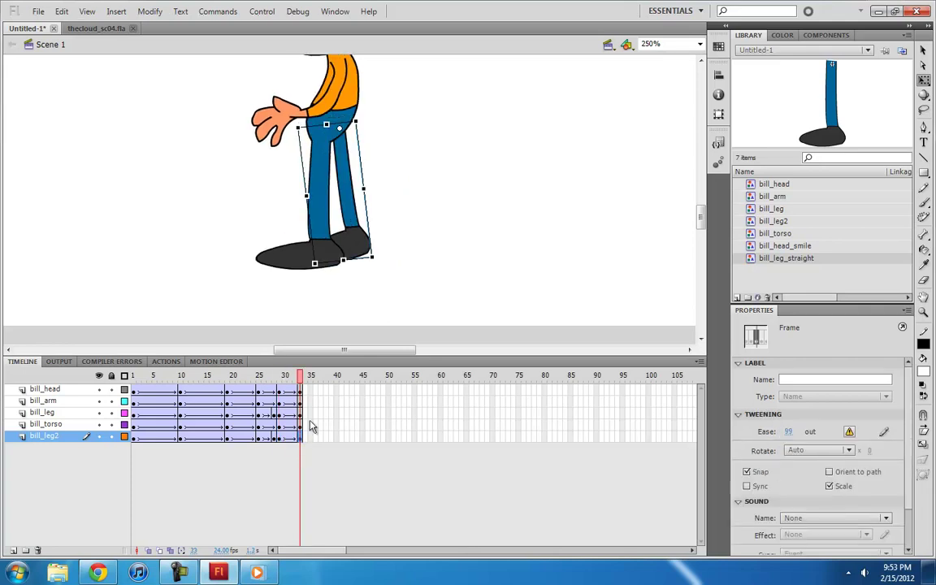
{"action": "mouse_move", "coordinate": [297, 377]}
{"action": "left_mouse_down"}
{"action": "mouse_move", "coordinate": [263, 376]}
{"action": "mouse_move", "coordinate": [305, 376]}
{"action": "left_mouse_up"}
- Raise the front leg slightly at frame 33 on the bill_leg layer and stretch it downward until its foot meets the ground
{"action": "left_click", "coordinate": [300, 426]}
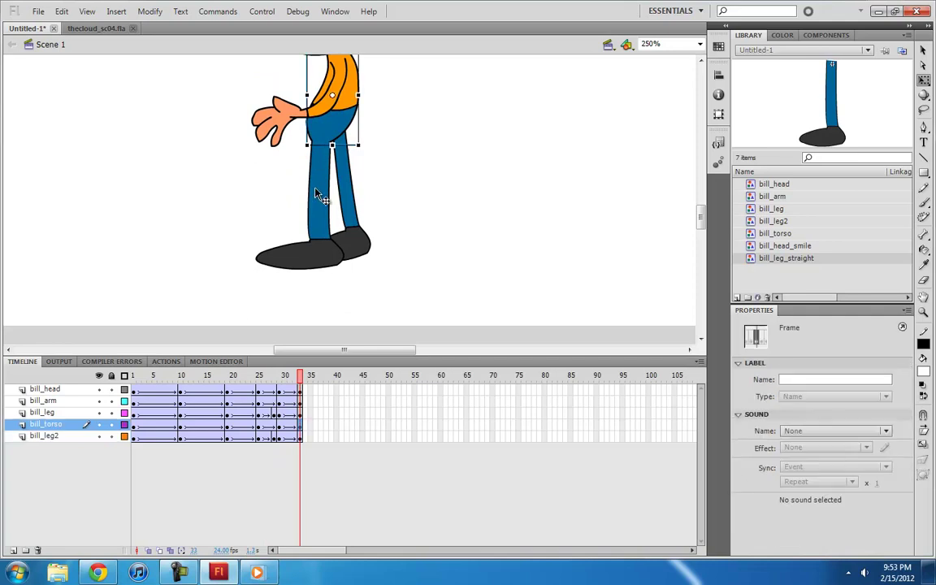
{"action": "mouse_move", "coordinate": [317, 220]}
{"action": "left_mouse_down"}
{"action": "mouse_move", "coordinate": [319, 208]}
{"action": "mouse_move", "coordinate": [317, 220]}
{"action": "left_mouse_up"}
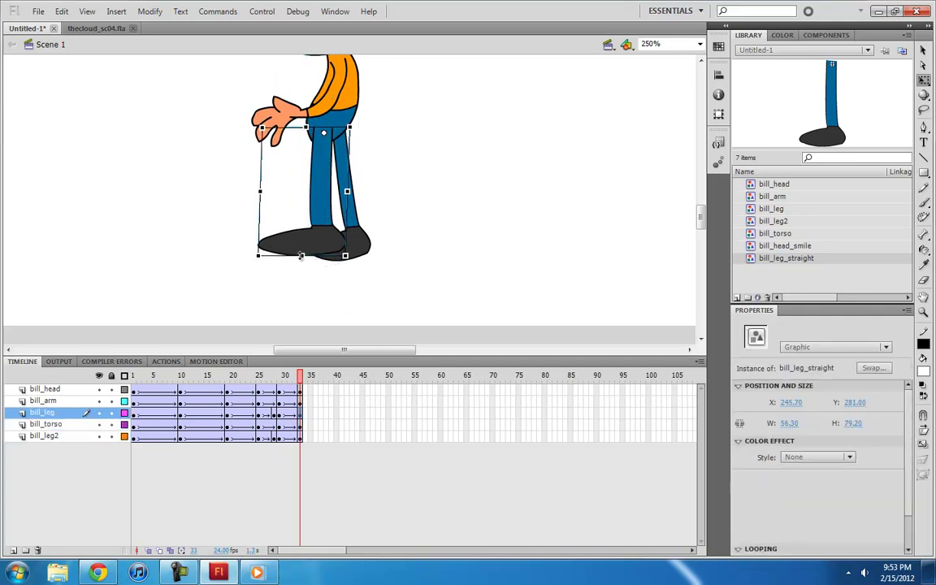
{"action": "left_click_drag", "start_coordinate": [301, 254], "coordinate": [301, 265]}
{"action": "mouse_move", "coordinate": [302, 378]}
{"action": "left_mouse_down"}
{"action": "mouse_move", "coordinate": [278, 372]}
{"action": "mouse_move", "coordinate": [303, 376]}
{"action": "left_mouse_up"}
{"action": "left_click", "coordinate": [359, 217]}
- Play the whole animation and scrub through frames 20 to 33 to check the character's straightening motion
{"action": "scroll", "coordinate": [358, 208], "scroll_direction": "up", "scroll_amount": 3}
{"action": "scroll", "coordinate": [358, 208], "scroll_direction": "up", "scroll_amount": 2}
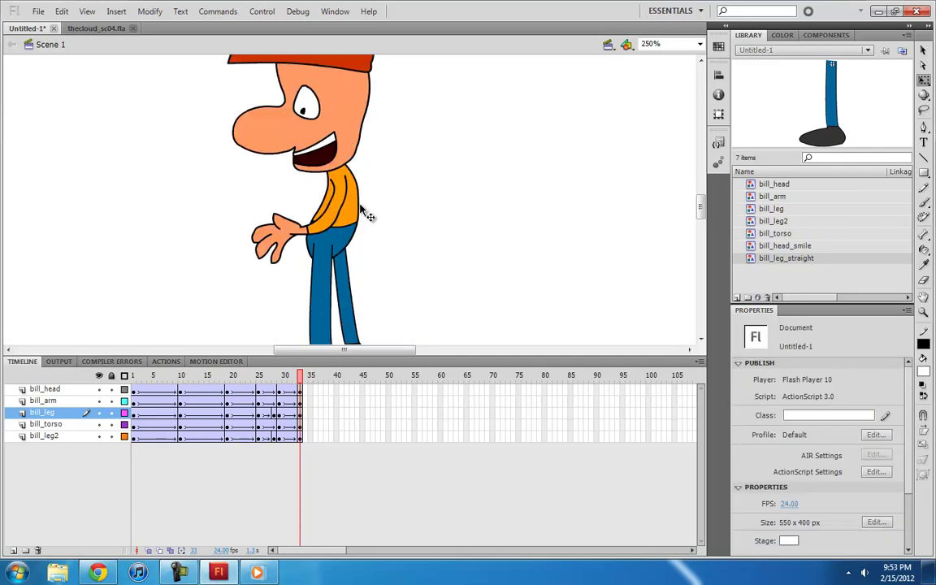
{"action": "key", "text": "ctrl+minus"}
{"action": "key", "text": "ctrl+minus"}
{"action": "key", "text": "ctrl+equal"}
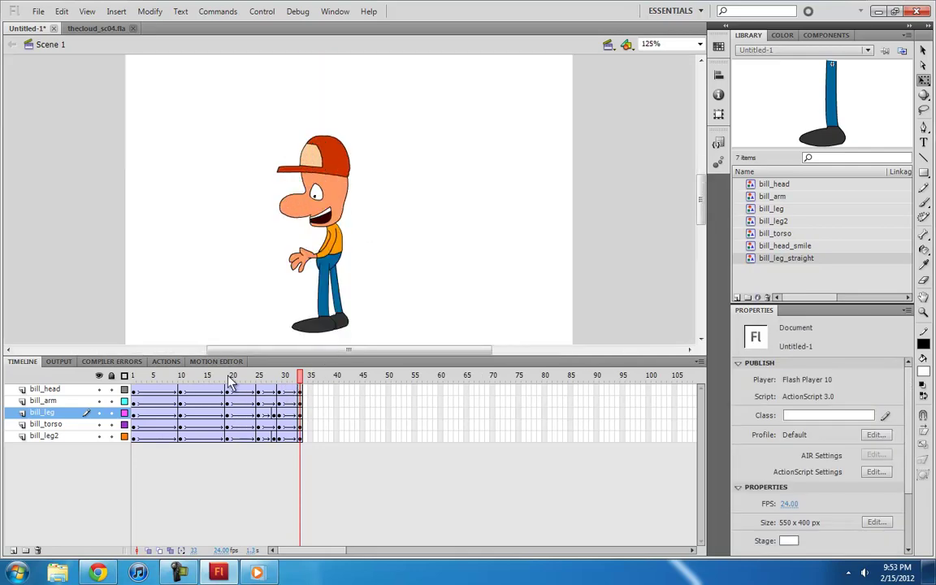
{"action": "left_click", "coordinate": [134, 414]}
{"action": "key", "text": "Return"}
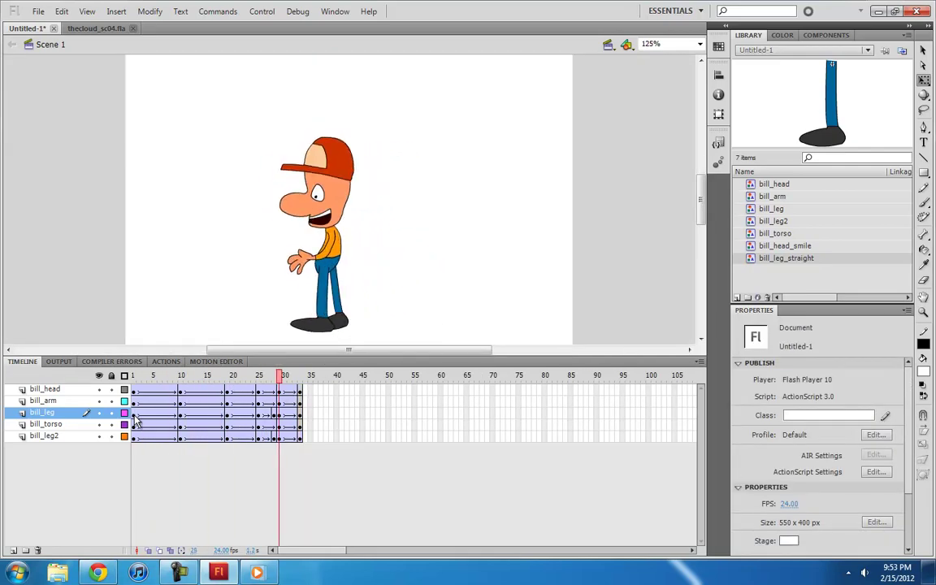
{"action": "key", "text": "Return"}
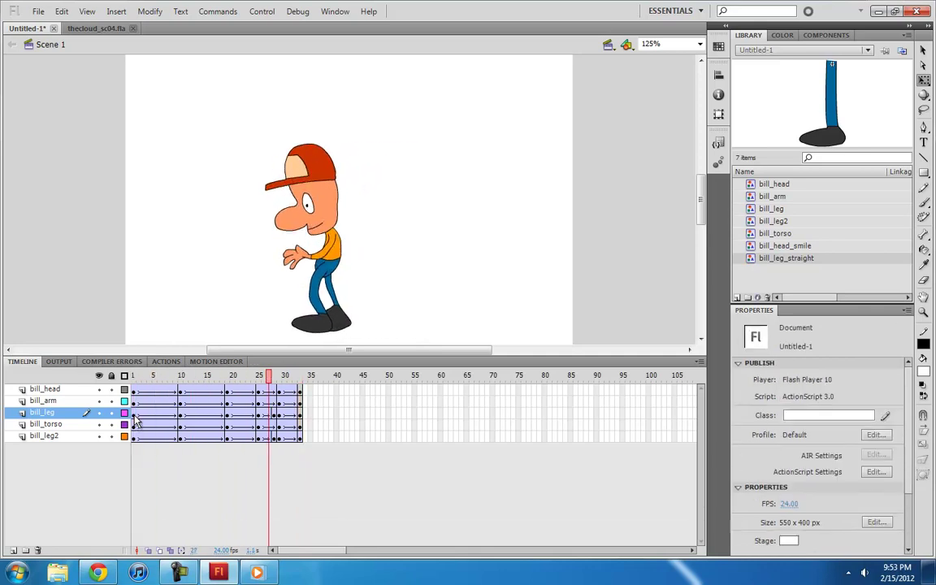
{"action": "key", "text": "Return"}
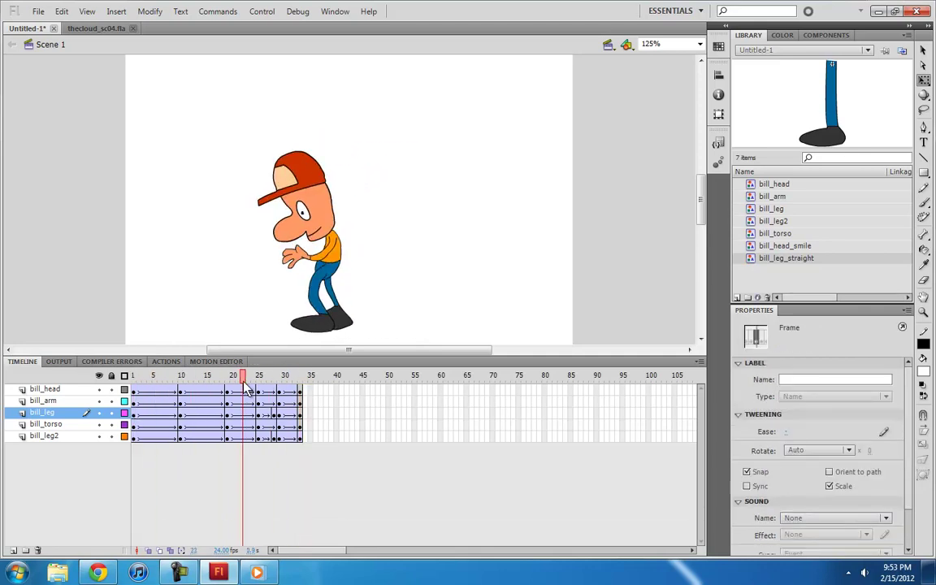
{"action": "left_click_drag", "start_coordinate": [301, 381], "coordinate": [232, 384]}
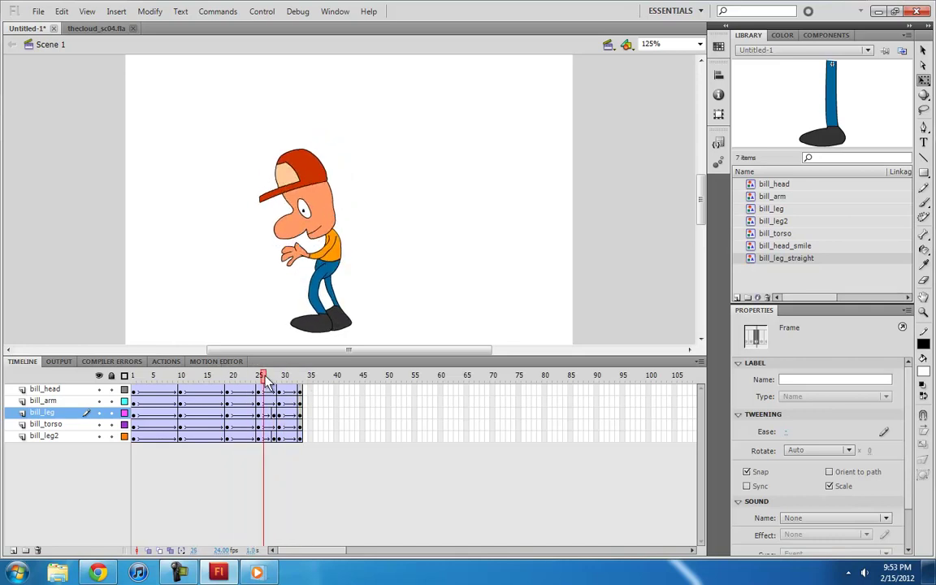
{"action": "mouse_move", "coordinate": [296, 378]}
{"action": "left_mouse_down"}
{"action": "mouse_move", "coordinate": [270, 380]}
{"action": "mouse_move", "coordinate": [284, 388]}
{"action": "mouse_move", "coordinate": [261, 382]}
{"action": "mouse_move", "coordinate": [306, 382]}
{"action": "mouse_move", "coordinate": [140, 389]}
{"action": "mouse_move", "coordinate": [309, 379]}
{"action": "left_mouse_up"}
{"action": "left_click", "coordinate": [334, 533]}
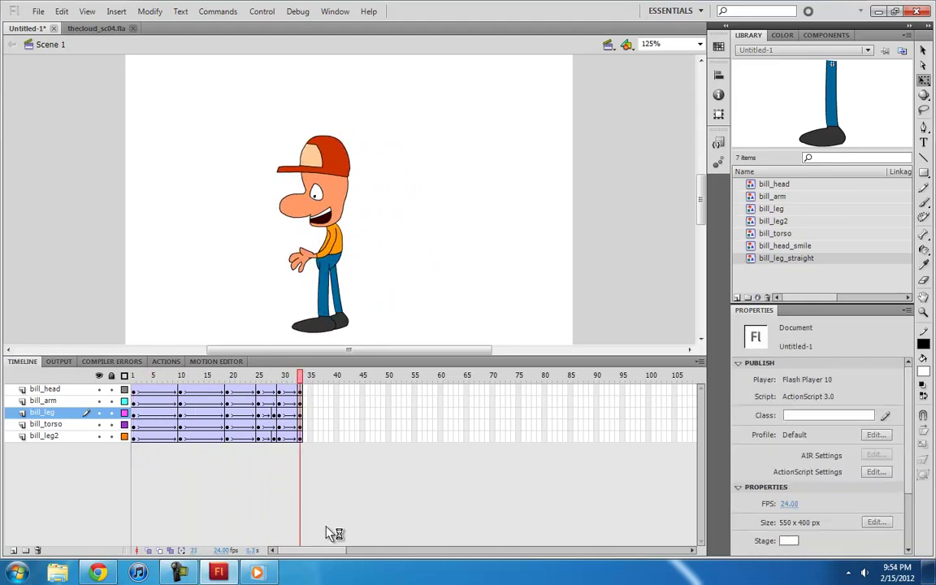
- Switch to thecloud_sc04.fla and examine the blue-shirted character's eye, head and arm poses around frames 60 to 62
{"action": "left_click", "coordinate": [91, 29]}
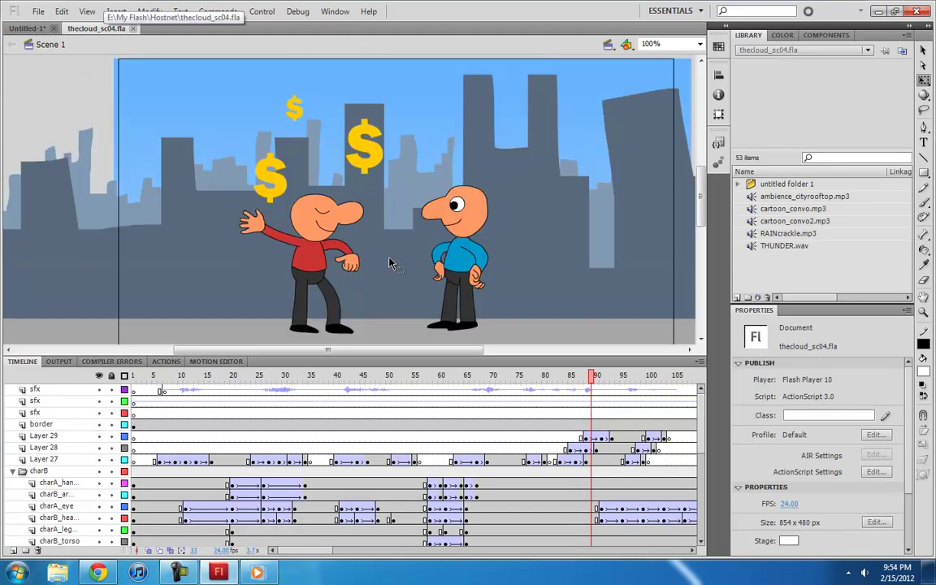
{"action": "key", "text": "ctrl+equal"}
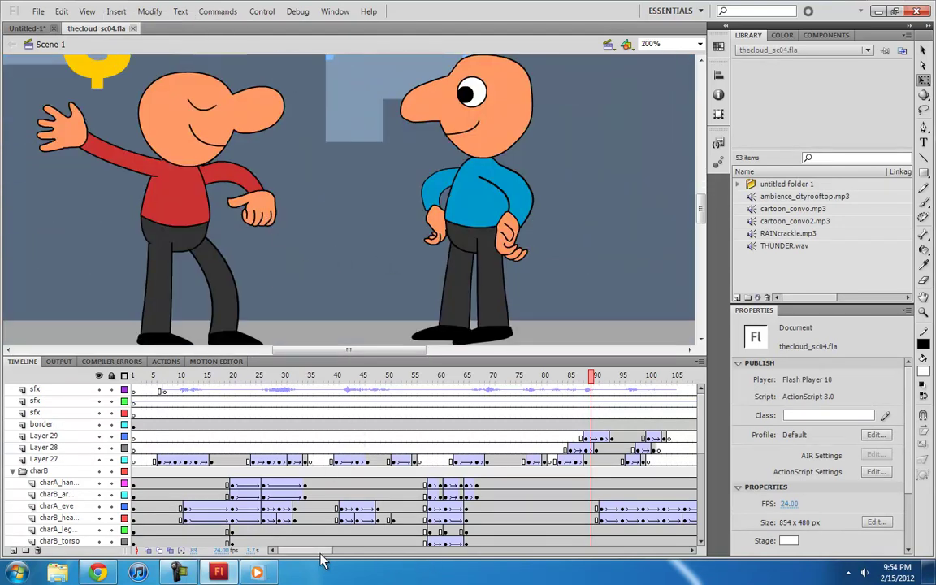
{"action": "scroll", "coordinate": [445, 460], "scroll_direction": "down", "scroll_amount": 3}
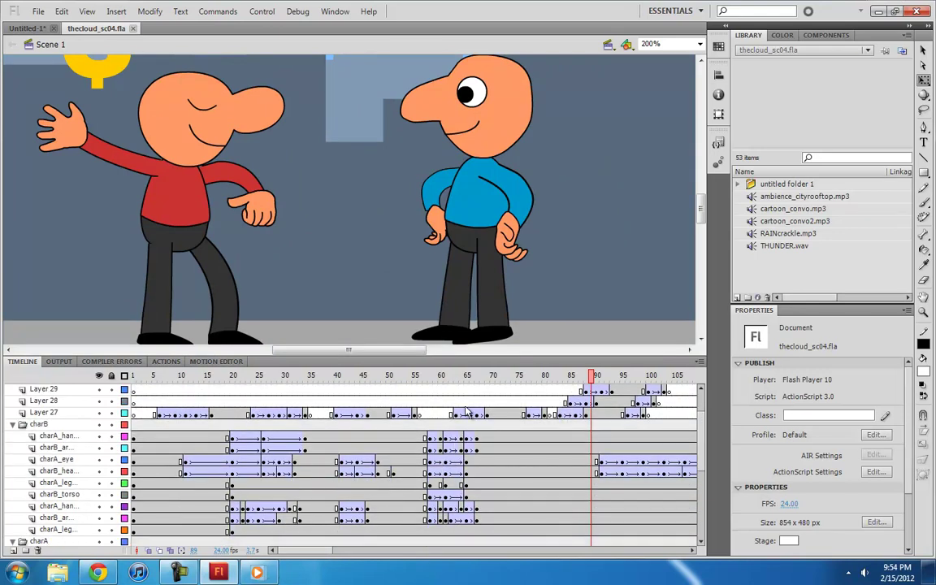
{"action": "mouse_move", "coordinate": [463, 382]}
{"action": "left_mouse_down"}
{"action": "mouse_move", "coordinate": [179, 382]}
{"action": "mouse_move", "coordinate": [456, 374]}
{"action": "left_mouse_up"}
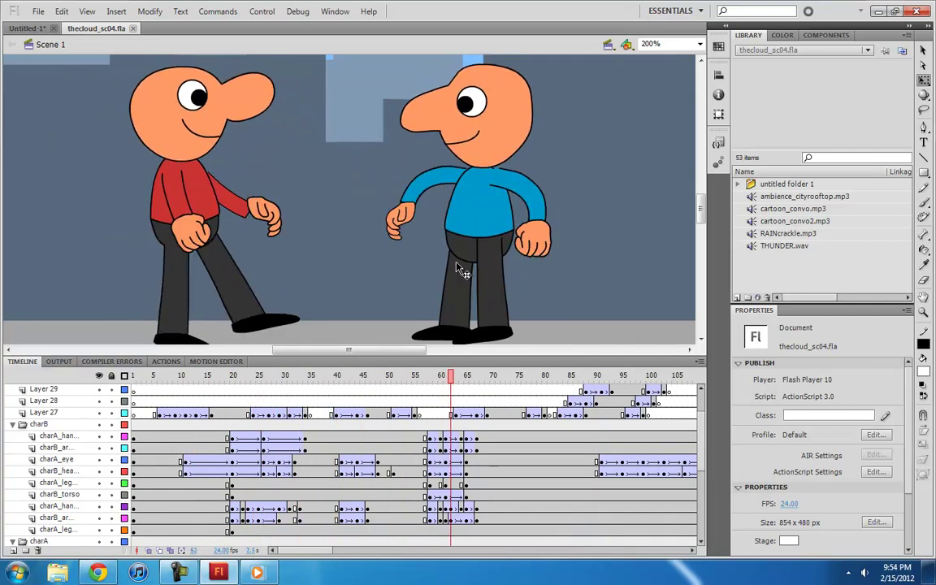
{"action": "left_click", "coordinate": [470, 113]}
{"action": "left_click", "coordinate": [445, 438]}
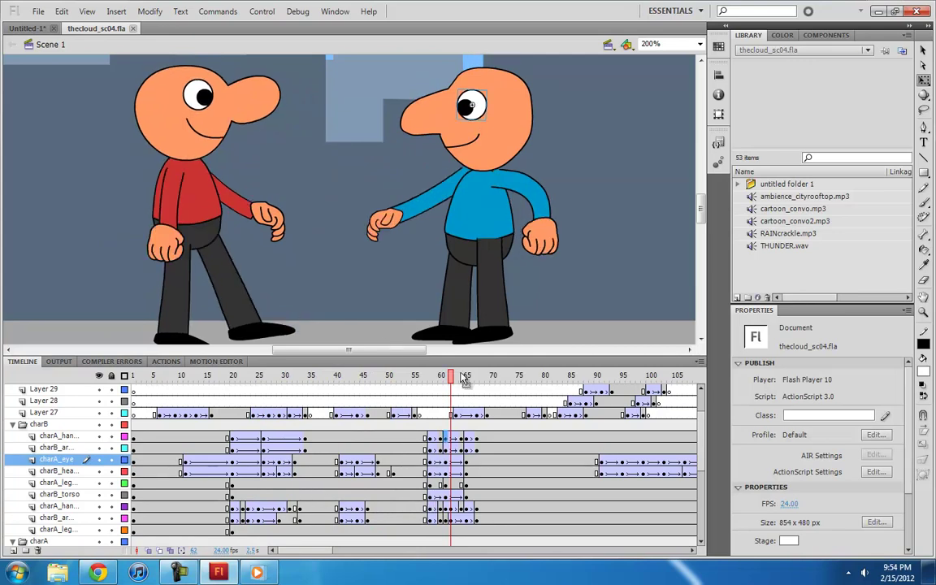
{"action": "left_click", "coordinate": [469, 115]}
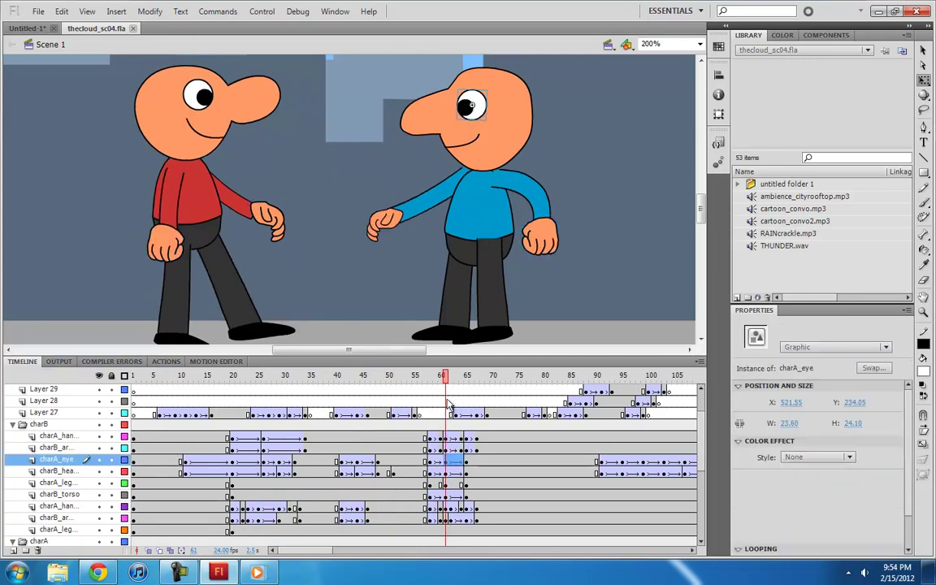
{"action": "mouse_move", "coordinate": [449, 376]}
{"action": "left_mouse_down"}
{"action": "mouse_move", "coordinate": [476, 376]}
{"action": "mouse_move", "coordinate": [428, 386]}
{"action": "mouse_move", "coordinate": [155, 378]}
{"action": "mouse_move", "coordinate": [572, 379]}
{"action": "mouse_move", "coordinate": [665, 392]}
{"action": "mouse_move", "coordinate": [652, 382]}
{"action": "mouse_move", "coordinate": [594, 382]}
{"action": "mouse_move", "coordinate": [618, 390]}
{"action": "mouse_move", "coordinate": [626, 382]}
{"action": "mouse_move", "coordinate": [472, 391]}
{"action": "mouse_move", "coordinate": [440, 382]}
{"action": "left_mouse_up"}
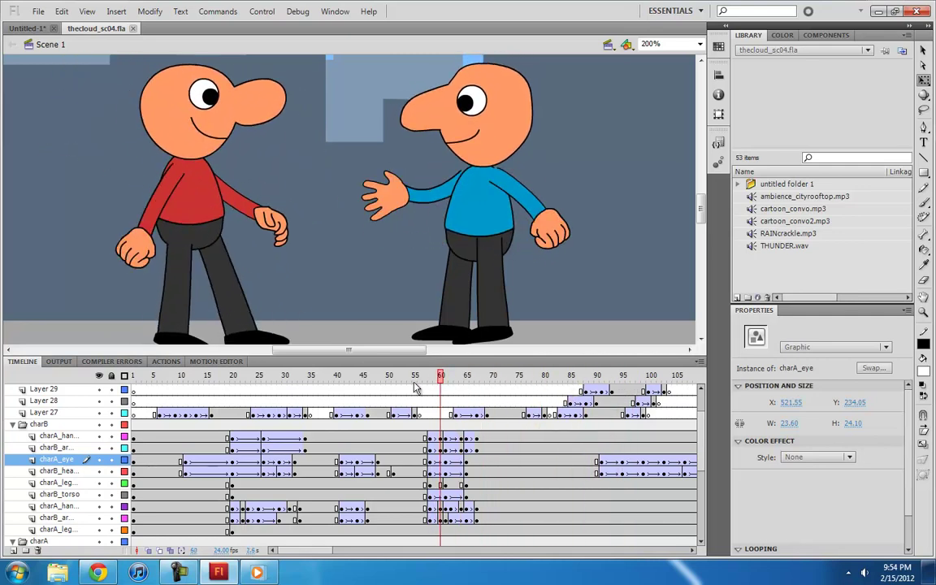
- Examine the red-shirted character's step between frames 58 and 74, comparing the straight and bent leg symbols at frames 60 and 64
{"action": "left_click", "coordinate": [263, 338]}
{"action": "left_click", "coordinate": [431, 508]}
{"action": "left_click", "coordinate": [251, 319]}
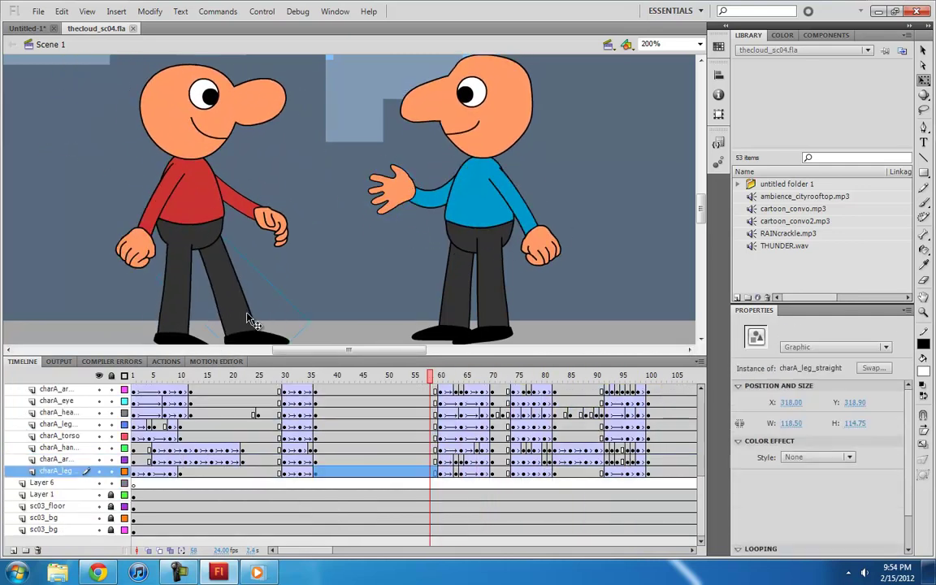
{"action": "mouse_move", "coordinate": [436, 379]}
{"action": "left_mouse_down"}
{"action": "mouse_move", "coordinate": [461, 381]}
{"action": "mouse_move", "coordinate": [442, 381]}
{"action": "left_mouse_up"}
{"action": "left_click", "coordinate": [226, 314]}
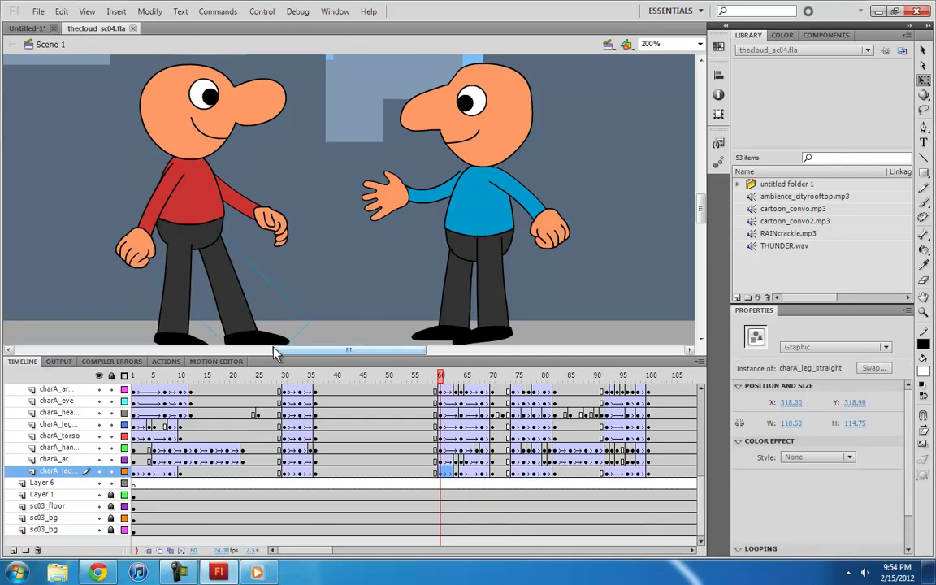
{"action": "key", "text": "ctrl+="}
{"action": "left_click_drag", "start_coordinate": [443, 381], "coordinate": [456, 380]}
{"action": "left_click", "coordinate": [440, 474]}
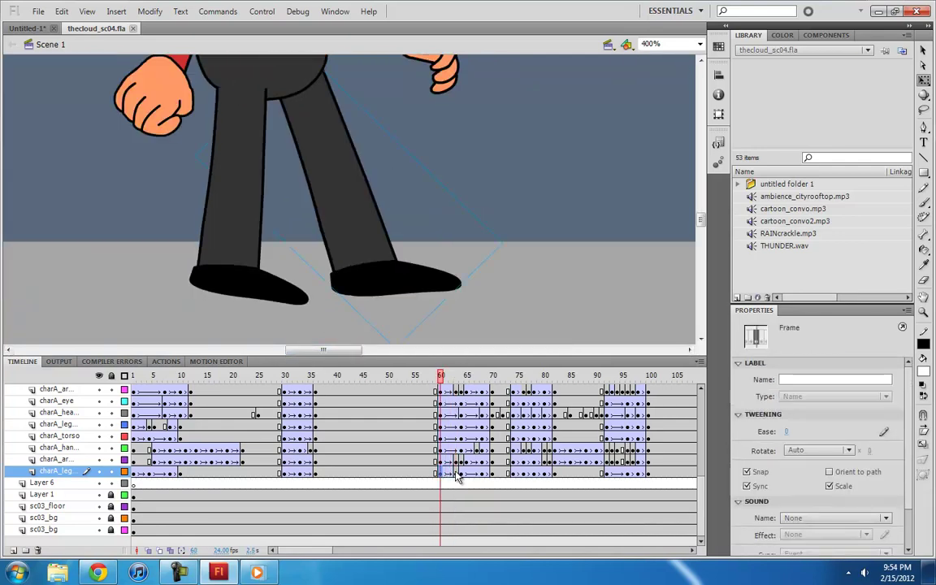
{"action": "left_click", "coordinate": [461, 474]}
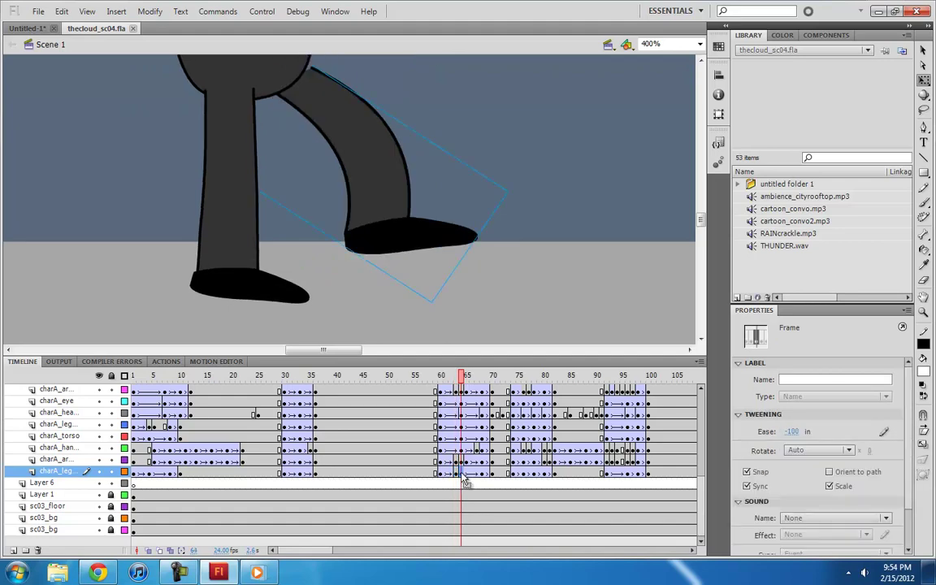
{"action": "key", "text": "comma"}
{"action": "key", "text": "period"}
{"action": "left_click_drag", "start_coordinate": [464, 380], "coordinate": [515, 382]}
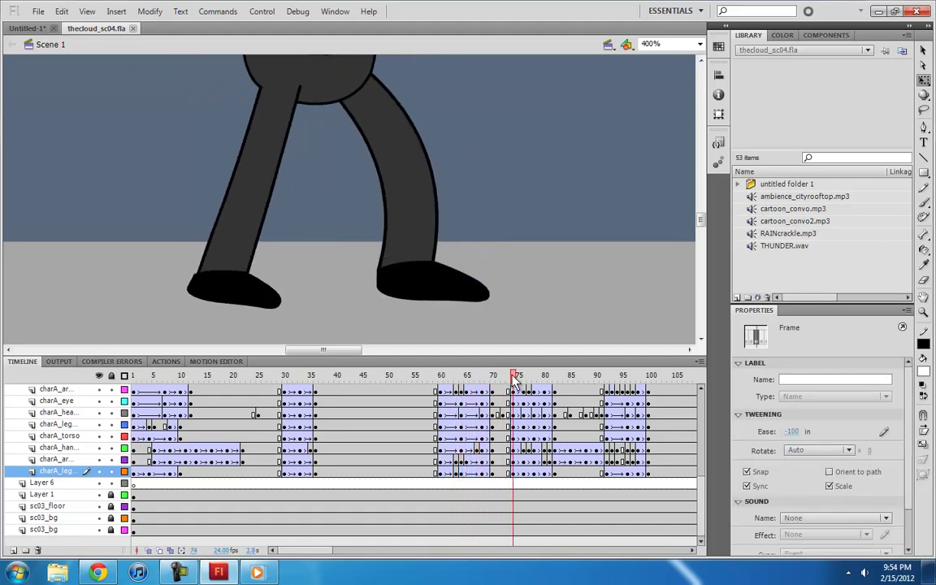
{"action": "left_click", "coordinate": [434, 273]}
- Examine the red-shirted character's thumbs-up gesture at frames 74 to 77, inspecting the head keyframe and straight arm at frame 76
{"action": "key", "text": "ctrl+minus"}
{"action": "key", "text": "ctrl+minus"}
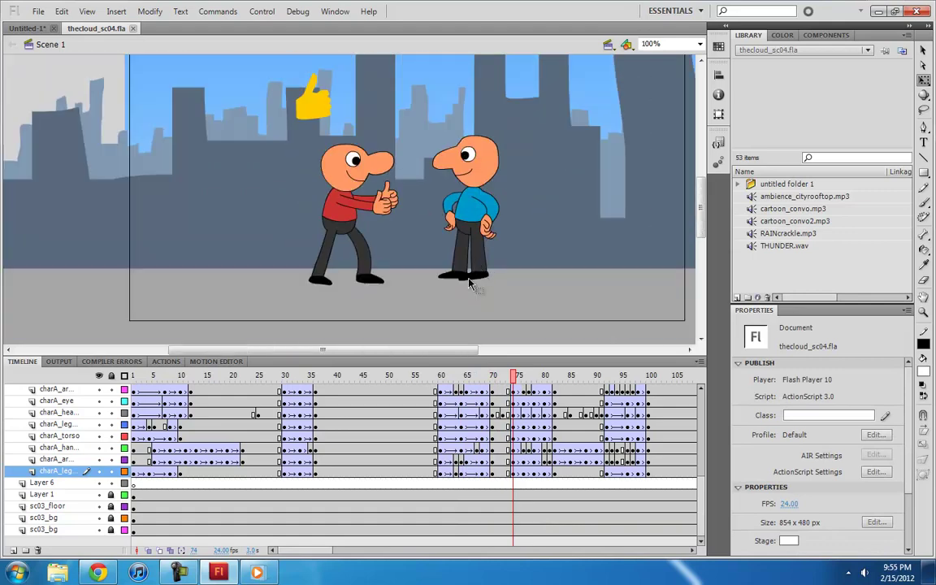
{"action": "mouse_move", "coordinate": [517, 380]}
{"action": "left_mouse_down"}
{"action": "mouse_move", "coordinate": [402, 372]}
{"action": "mouse_move", "coordinate": [587, 374]}
{"action": "mouse_move", "coordinate": [531, 374]}
{"action": "left_mouse_up"}
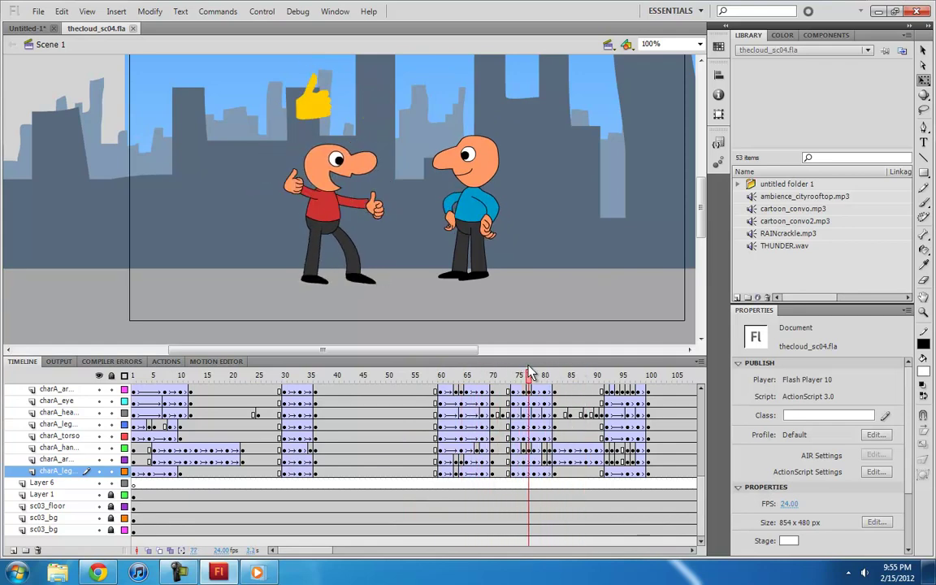
{"action": "left_click", "coordinate": [355, 210]}
{"action": "left_click", "coordinate": [524, 413]}
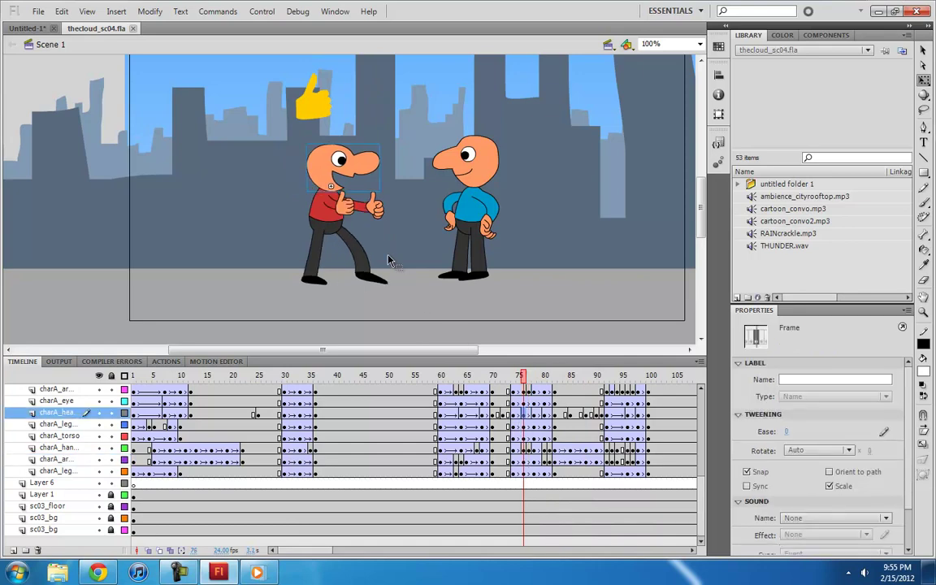
{"action": "left_click", "coordinate": [367, 211]}
{"action": "key", "text": "ctrl+="}
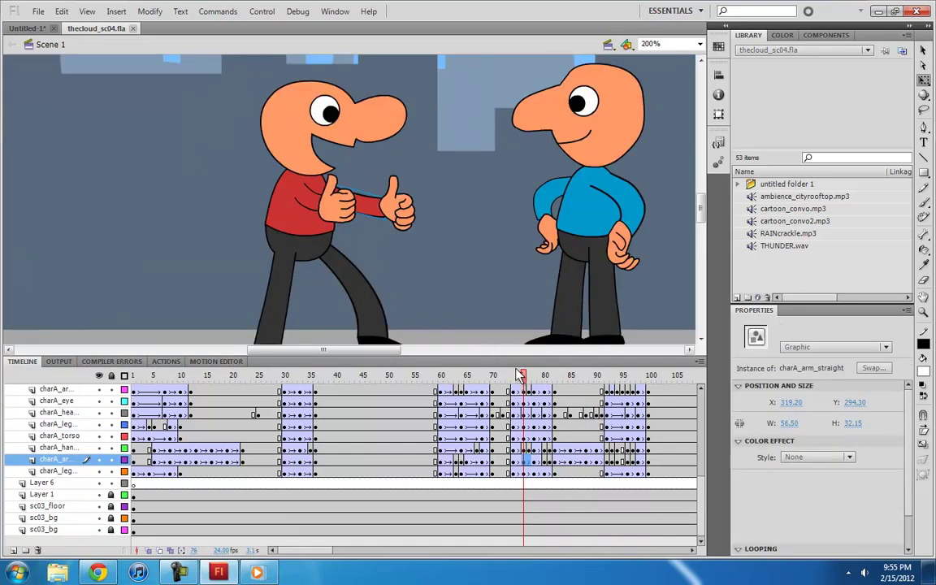
- Compare the red-shirted character's straight and bent arm symbols at frames 80 and 81, and review the scene up to frame 101
{"action": "left_click_drag", "start_coordinate": [520, 376], "coordinate": [544, 378]}
{"action": "left_click", "coordinate": [549, 464]}
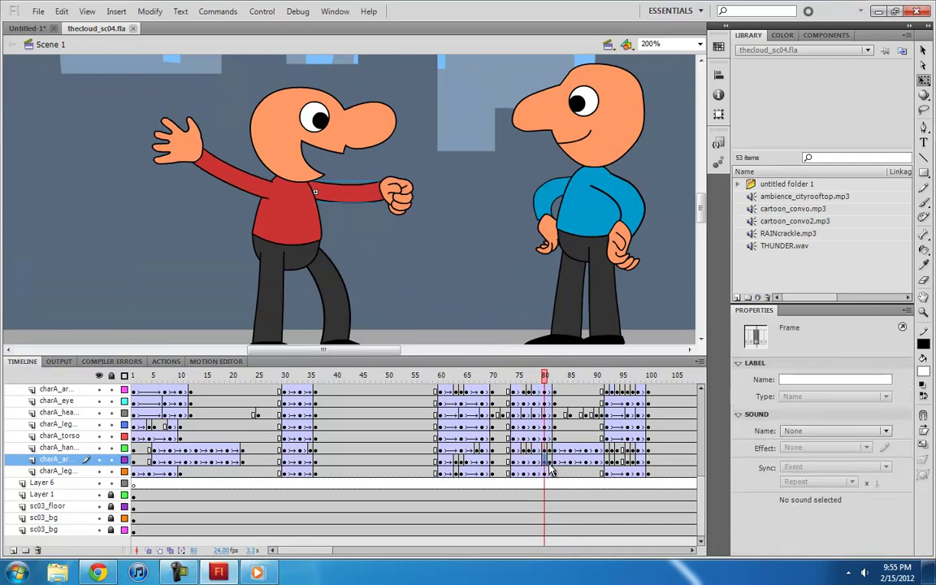
{"action": "key", "text": "period"}
{"action": "key", "text": "comma"}
{"action": "key", "text": "period"}
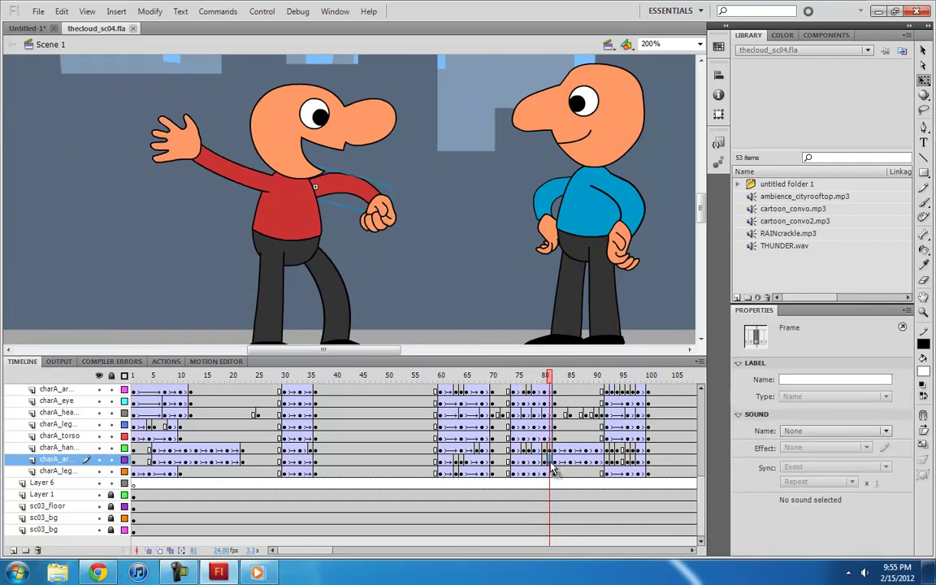
{"action": "key", "text": "comma"}
{"action": "key", "text": "period"}
{"action": "key", "text": "comma"}
{"action": "key", "text": "period"}
{"action": "key", "text": "ctrl+equal"}
{"action": "key", "text": "comma"}
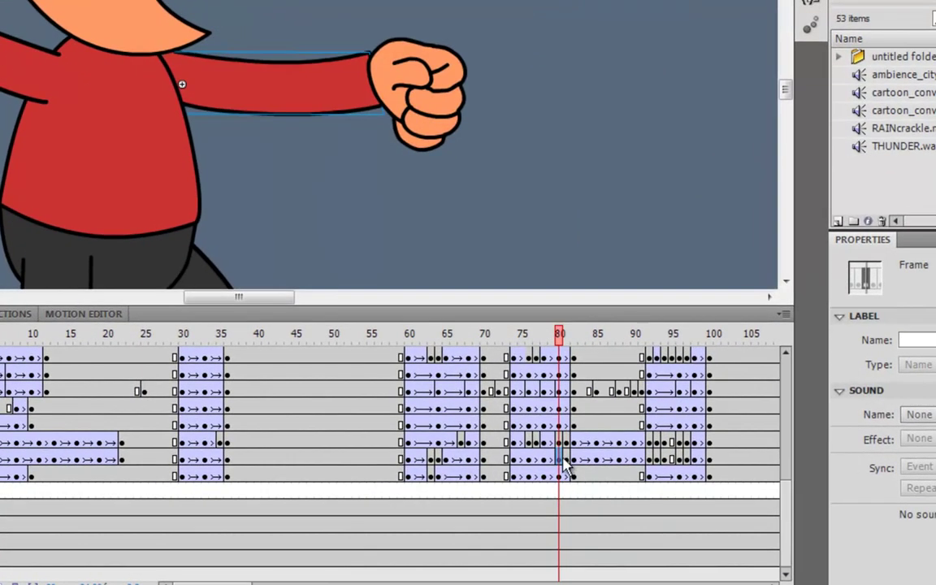
{"action": "key", "text": "period"}
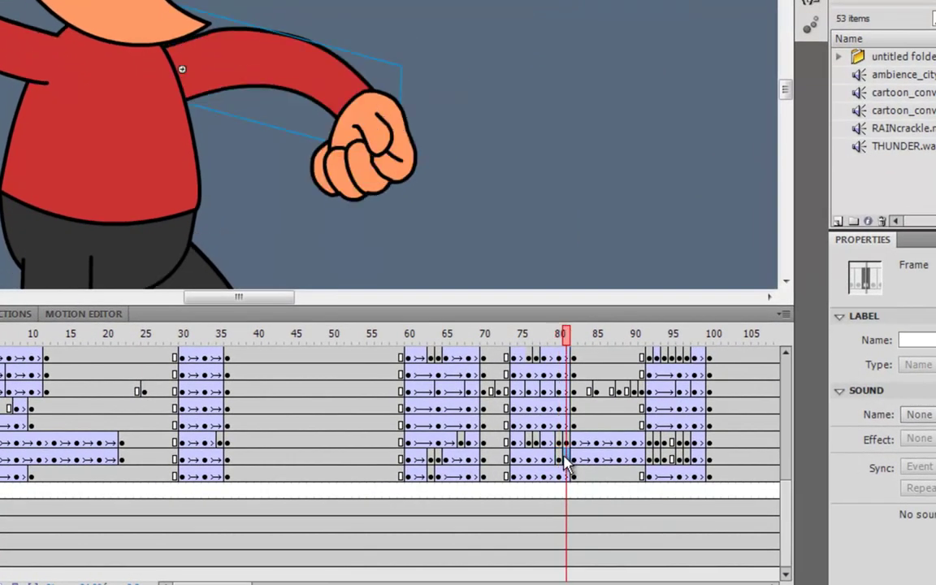
{"action": "key", "text": "comma"}
{"action": "key", "text": "period"}
{"action": "left_click_drag", "start_coordinate": [572, 345], "coordinate": [725, 351]}
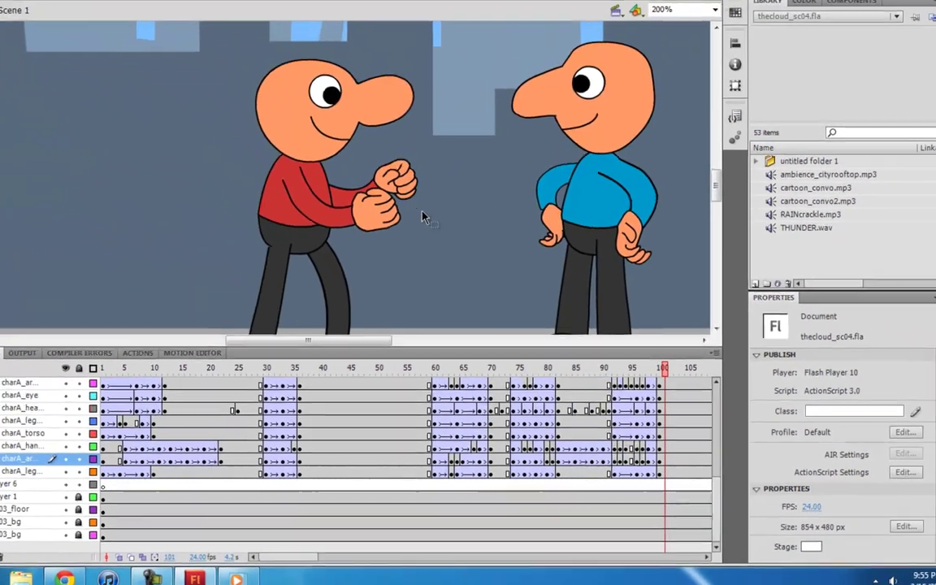
{"action": "key", "text": "ctrl+1"}
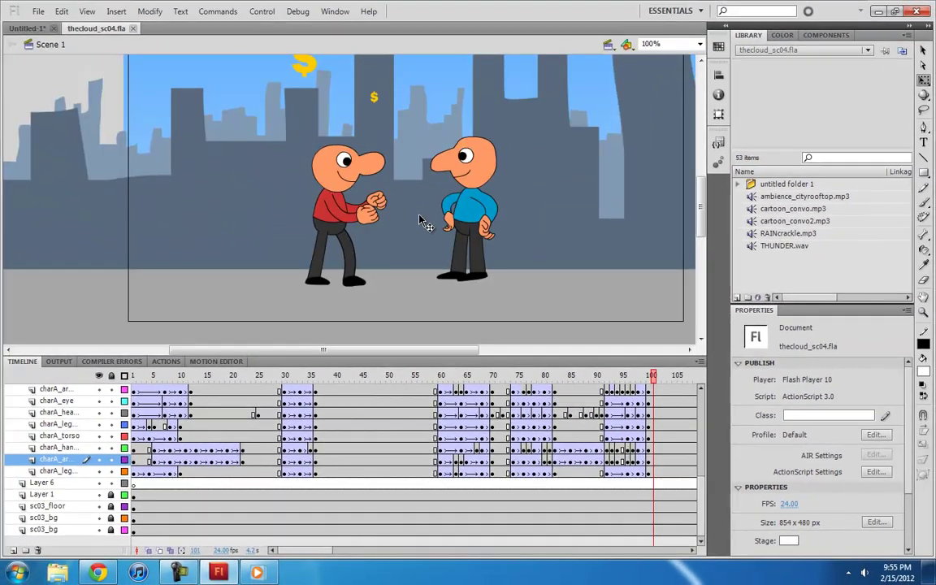
{"action": "key", "text": "ctrl+minus"}
{"action": "key", "text": "ctrl+equal"}
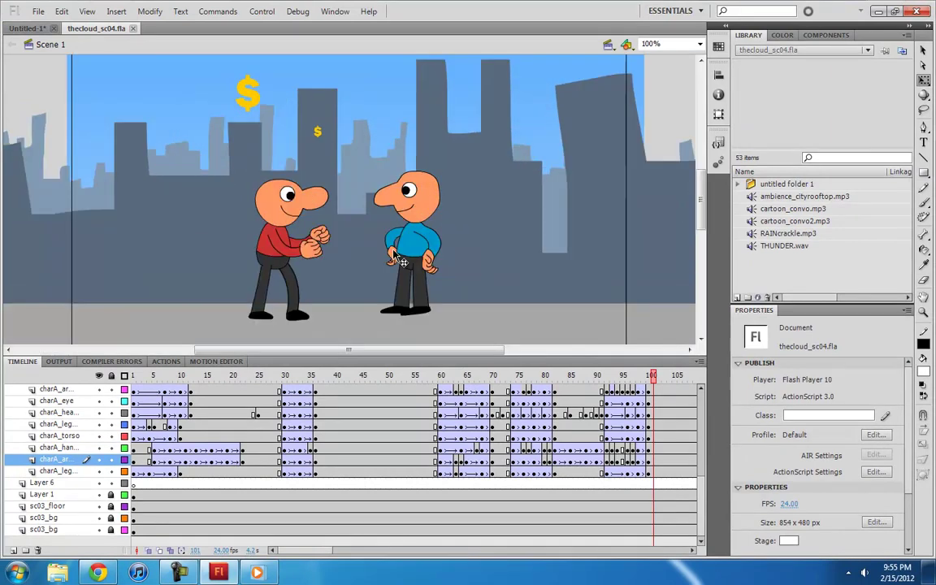
- Return to the Untitled-1 document and review the character's animation from the start through frame 33
{"action": "left_click", "coordinate": [27, 27]}
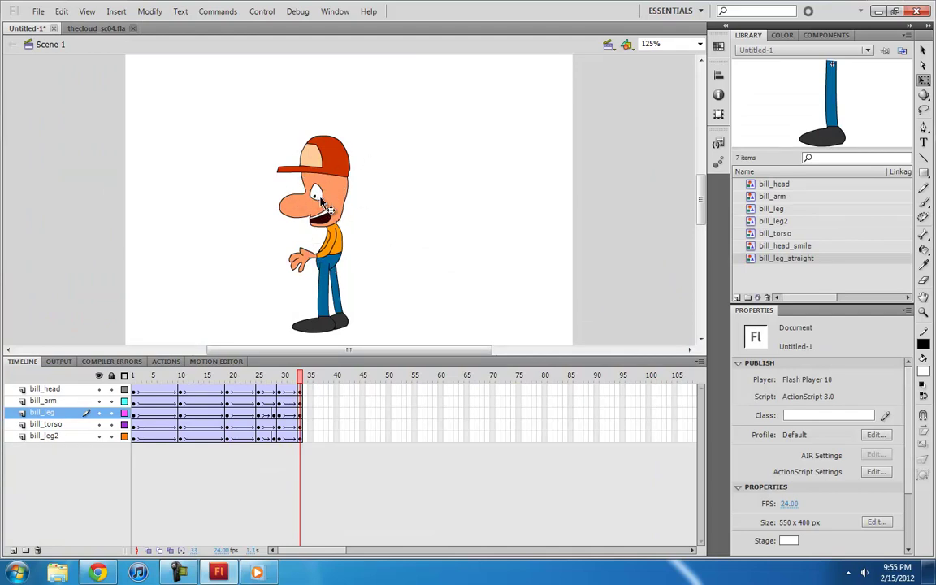
{"action": "left_click_drag", "start_coordinate": [301, 382], "coordinate": [153, 384]}
{"action": "key", "text": "Return"}
{"action": "left_click_drag", "start_coordinate": [137, 376], "coordinate": [337, 374]}
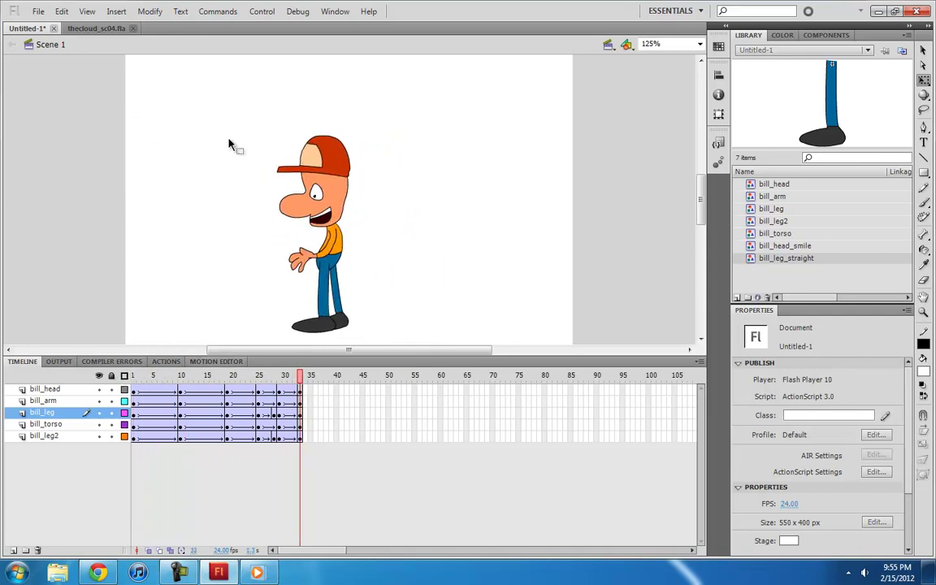